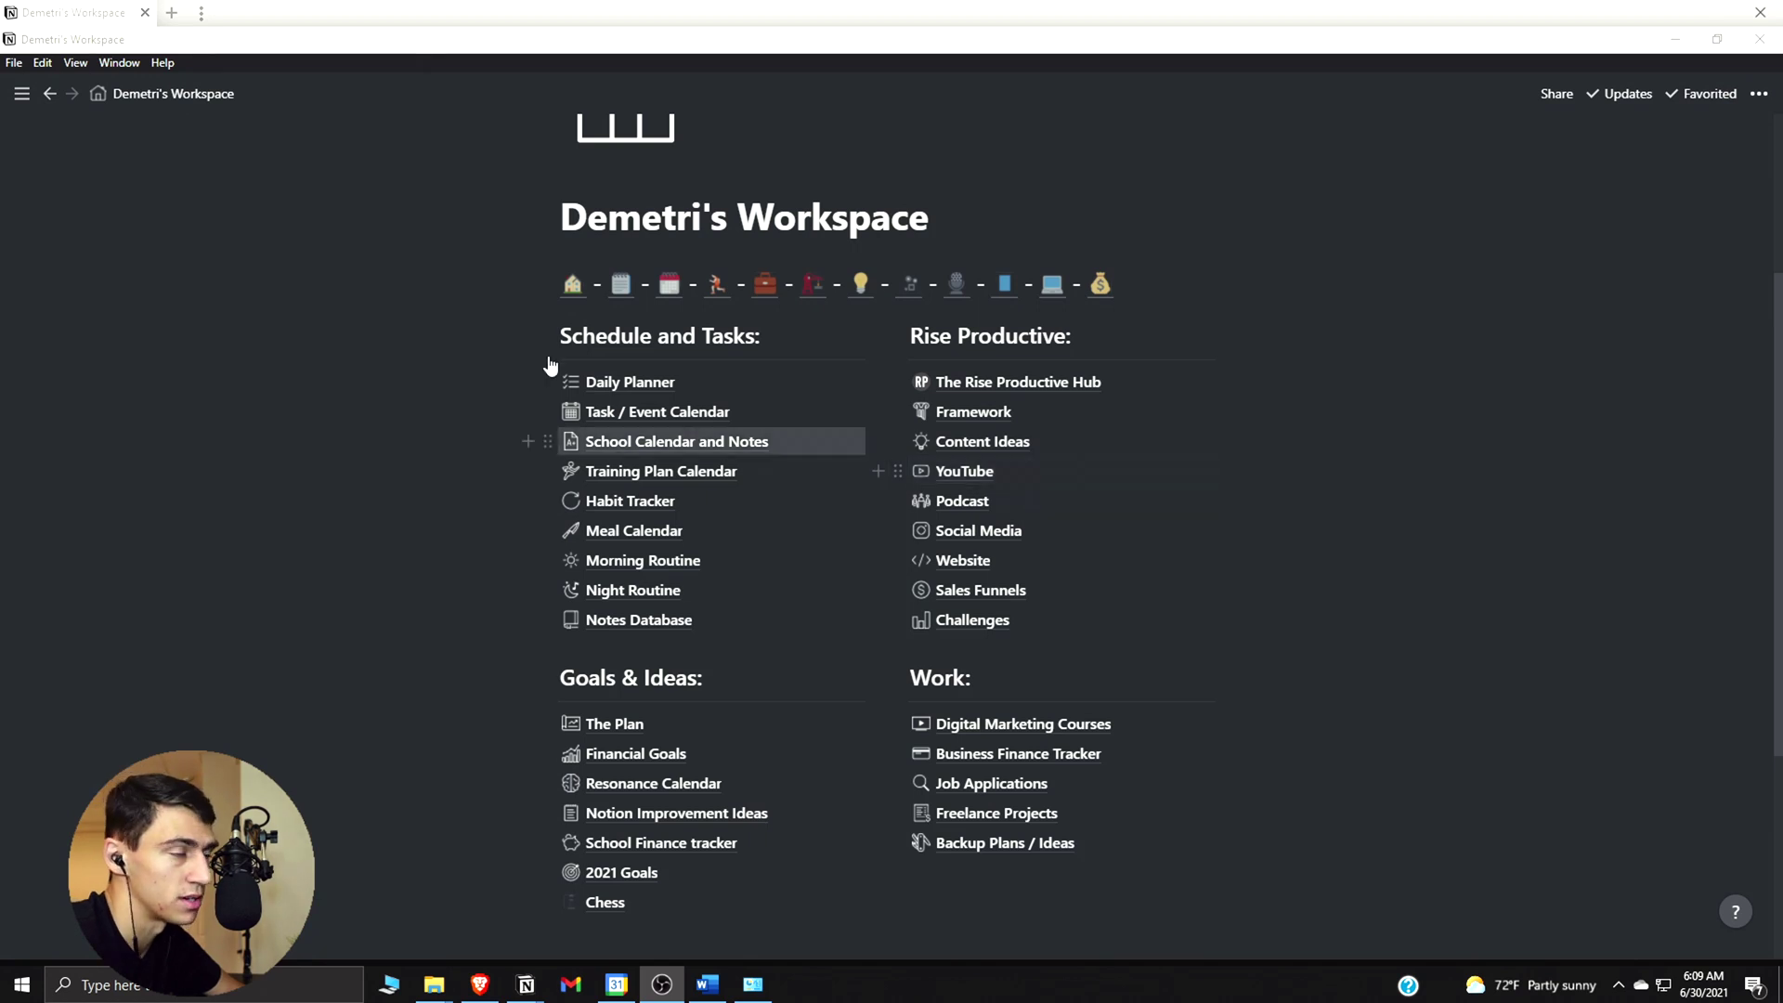
- Create an empty block at the bottom of the homepage, below Global Header Synced Block
mouse_move(9, 371)
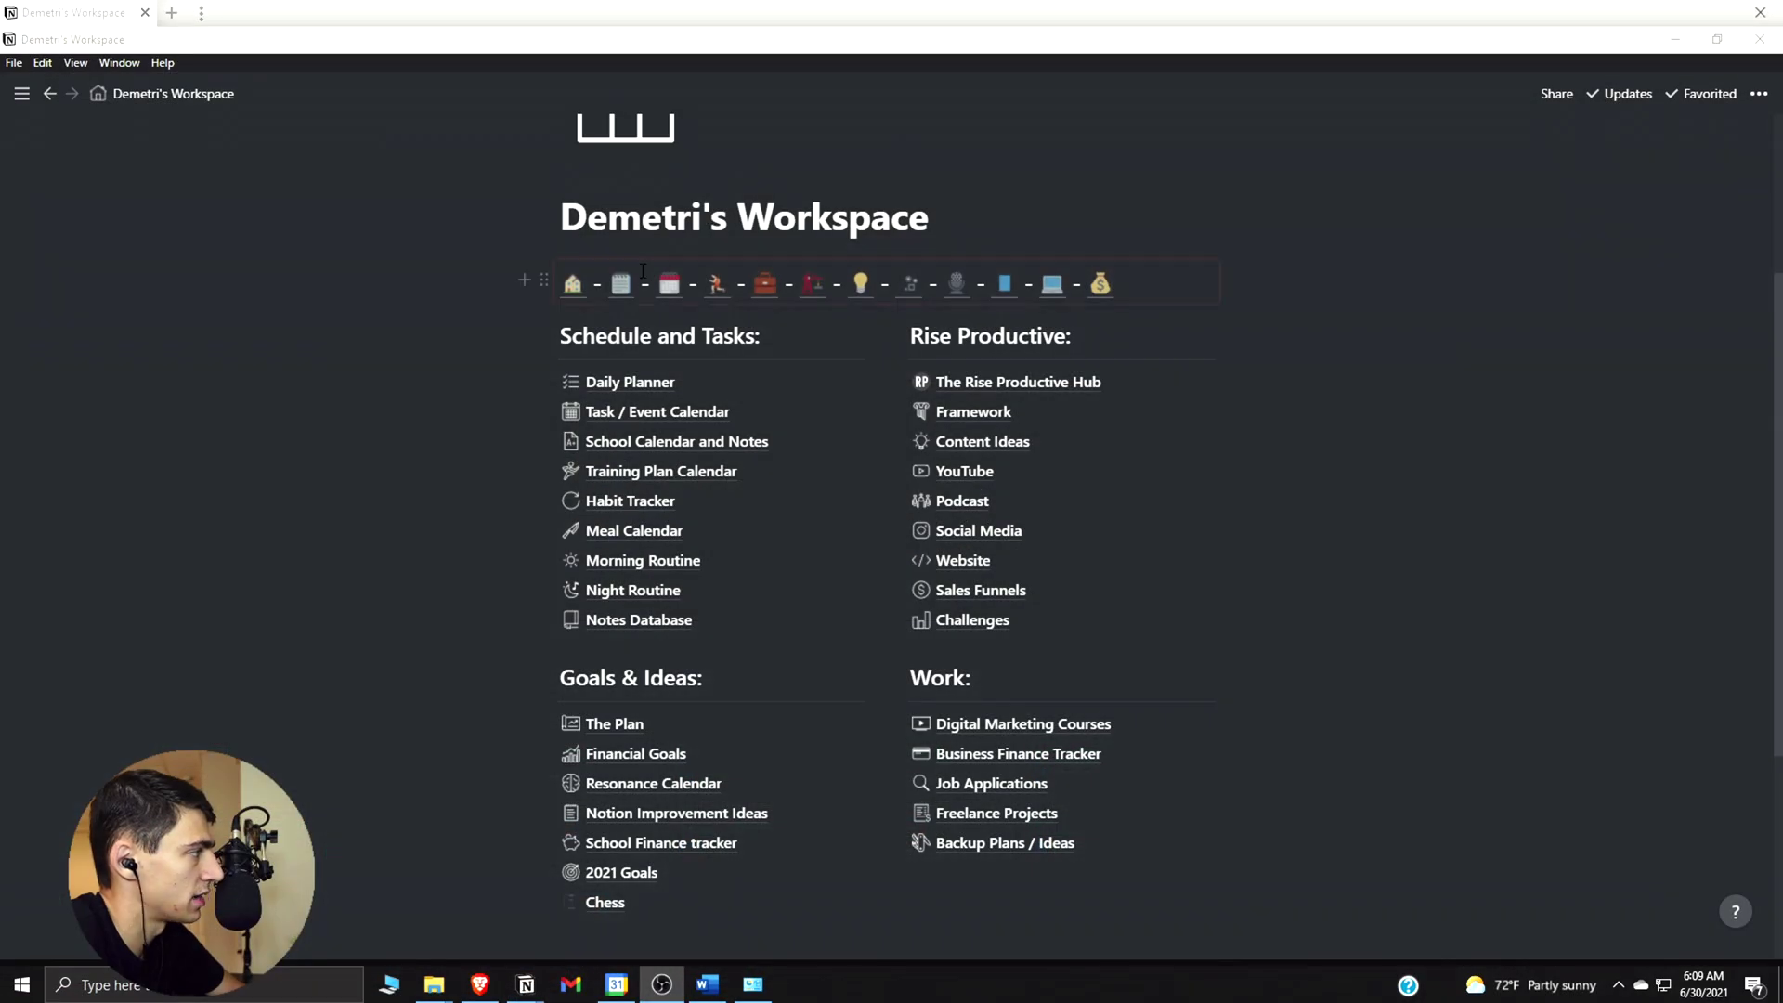
scroll(667, 269, "up", 3)
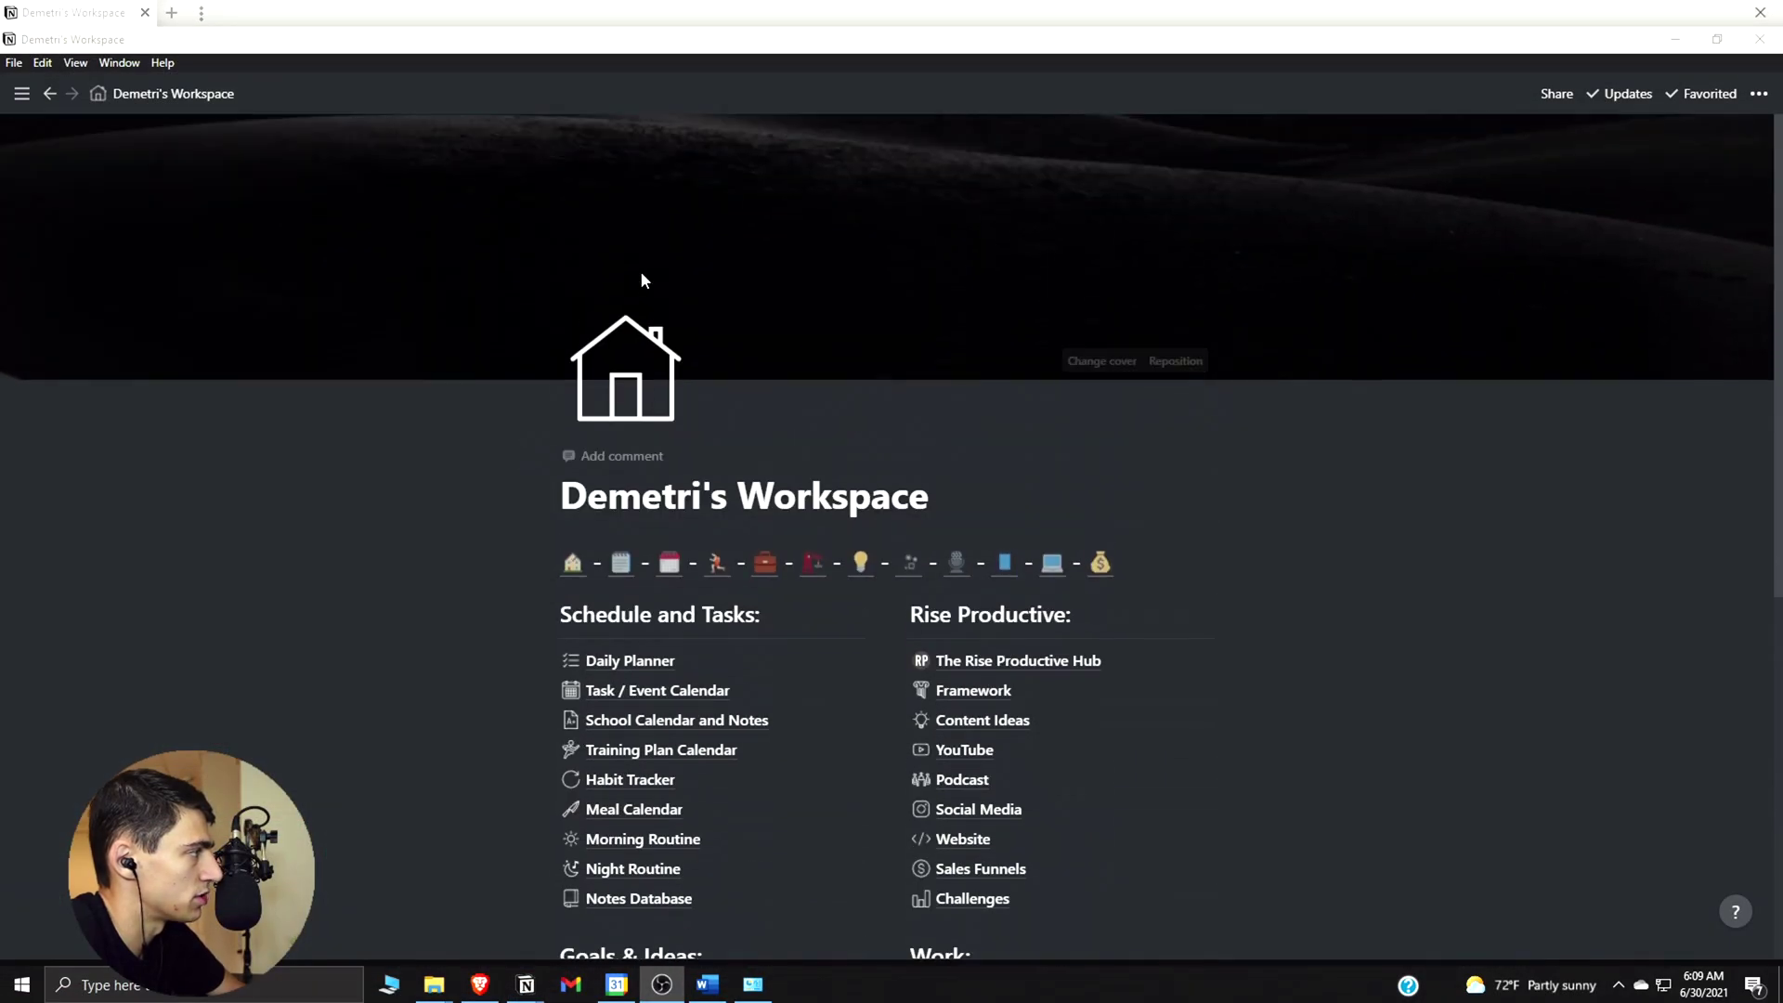
left_click(577, 571)
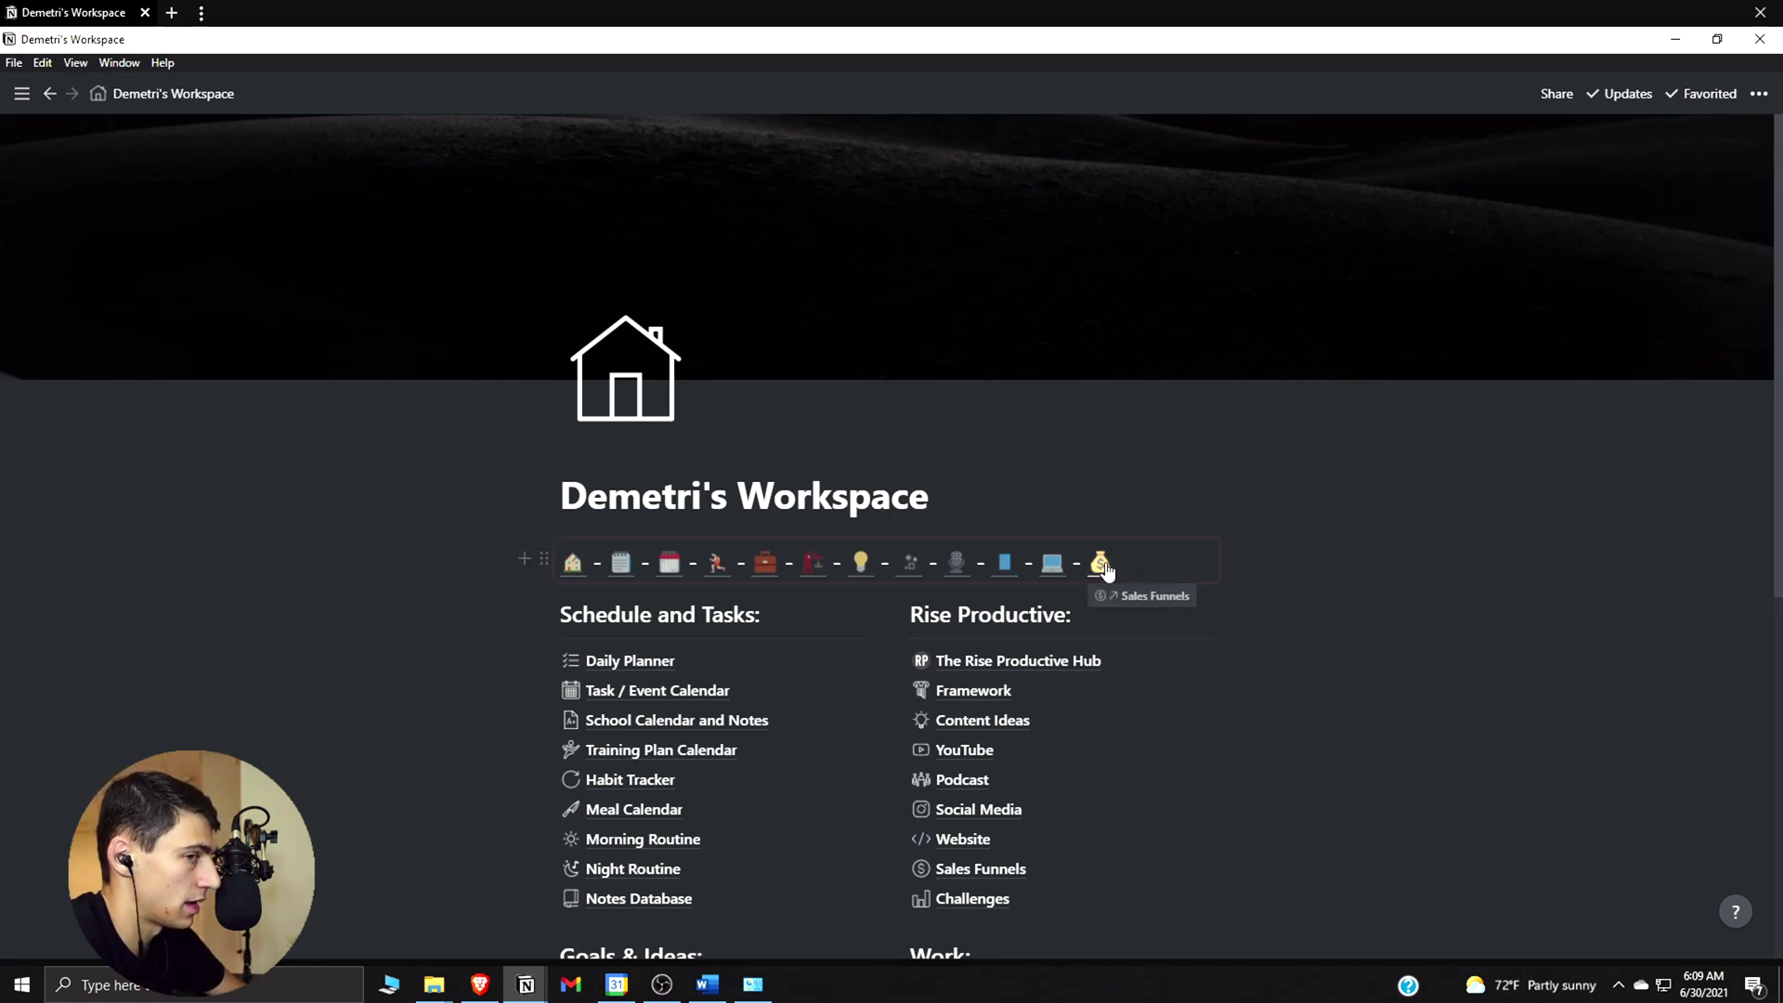
scroll(627, 601, "down", 2)
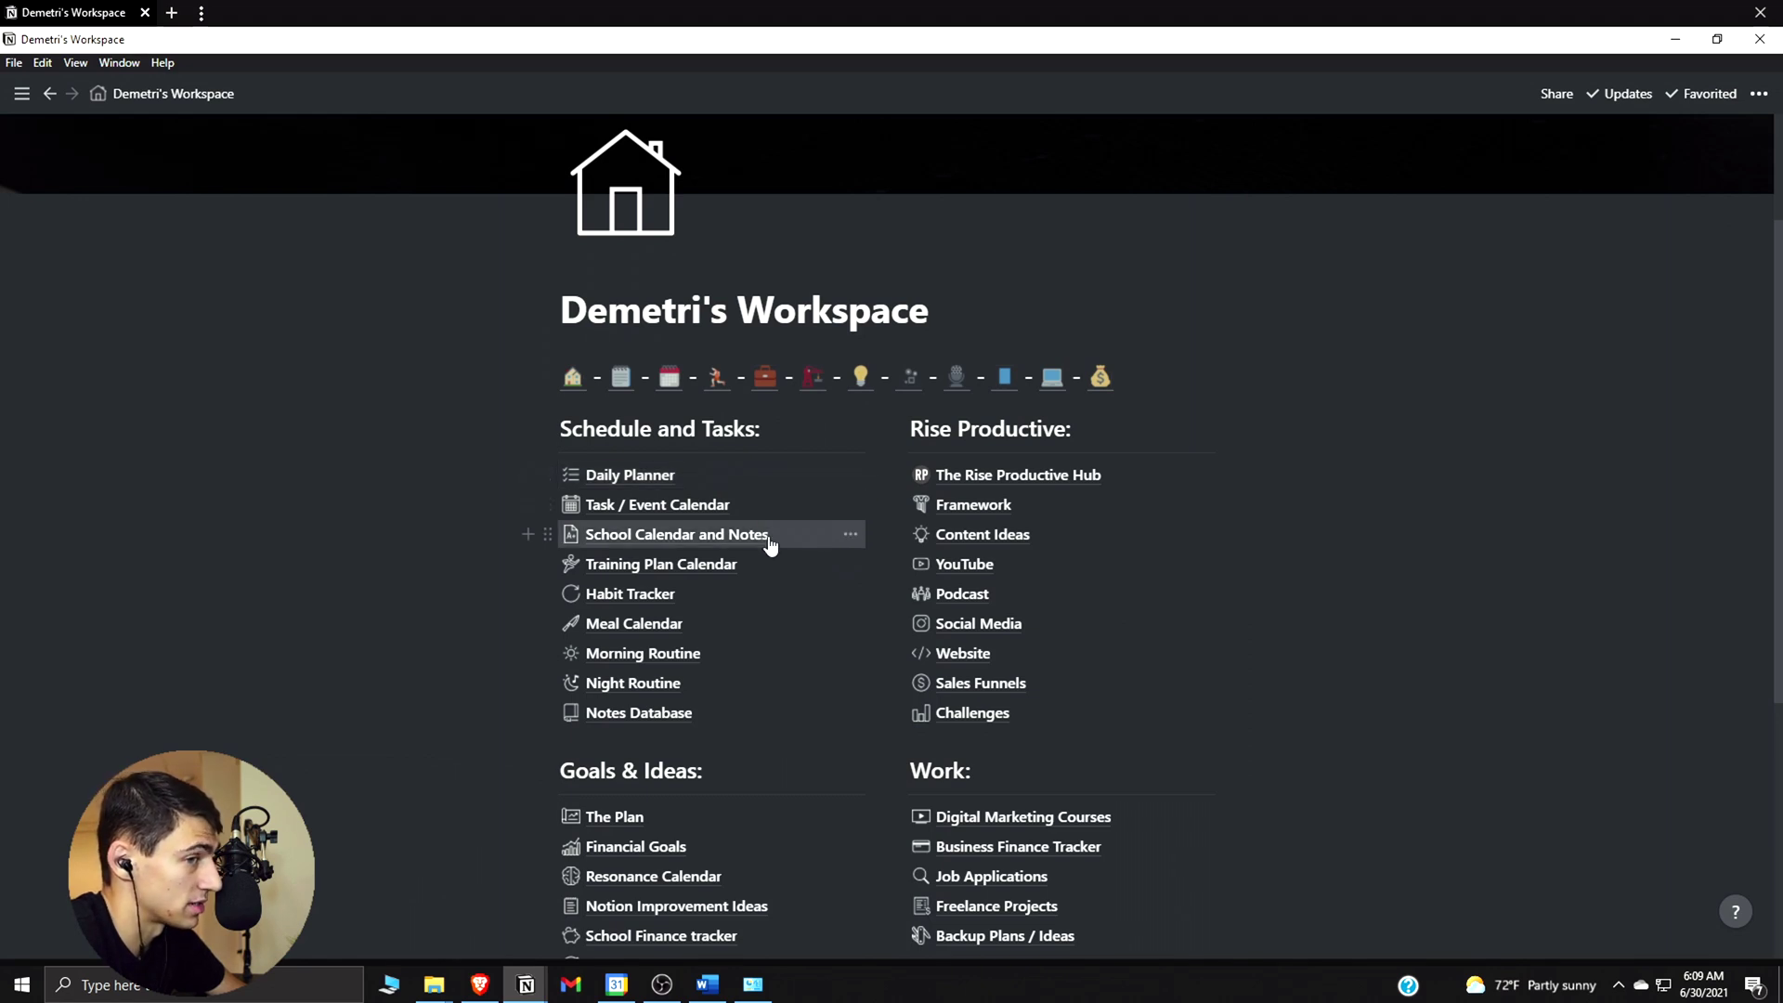
scroll(769, 548, "down", 5)
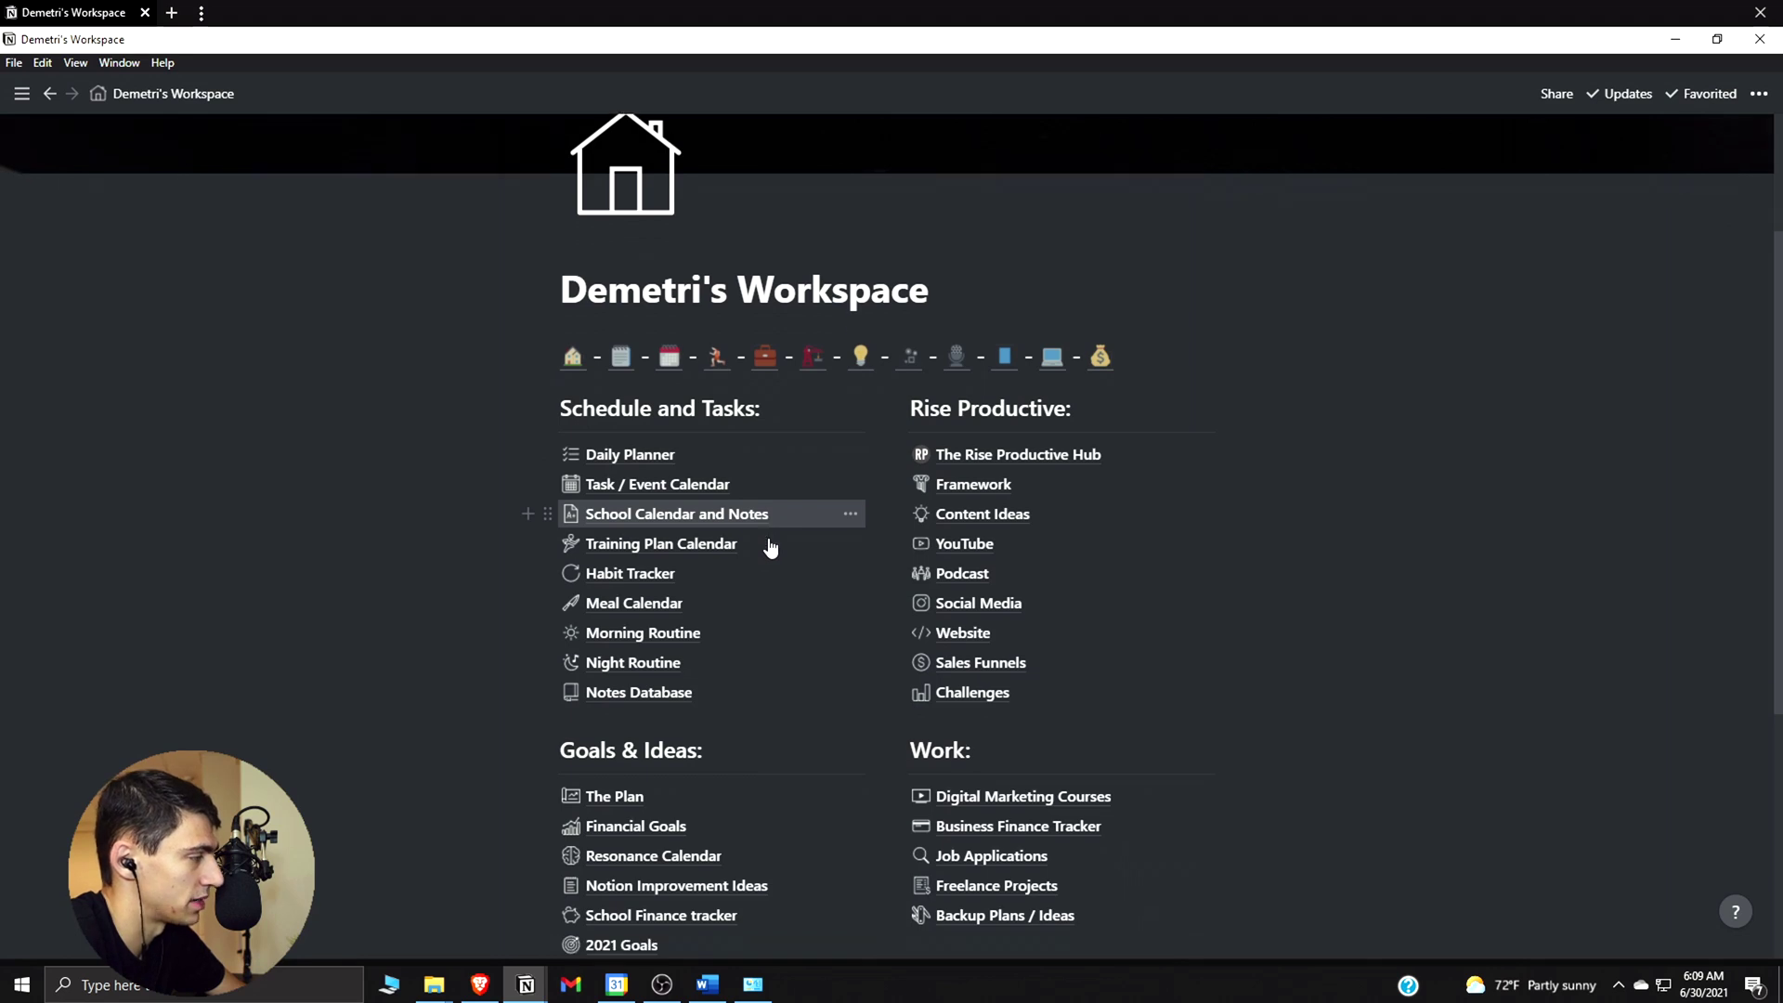
left_click(752, 708)
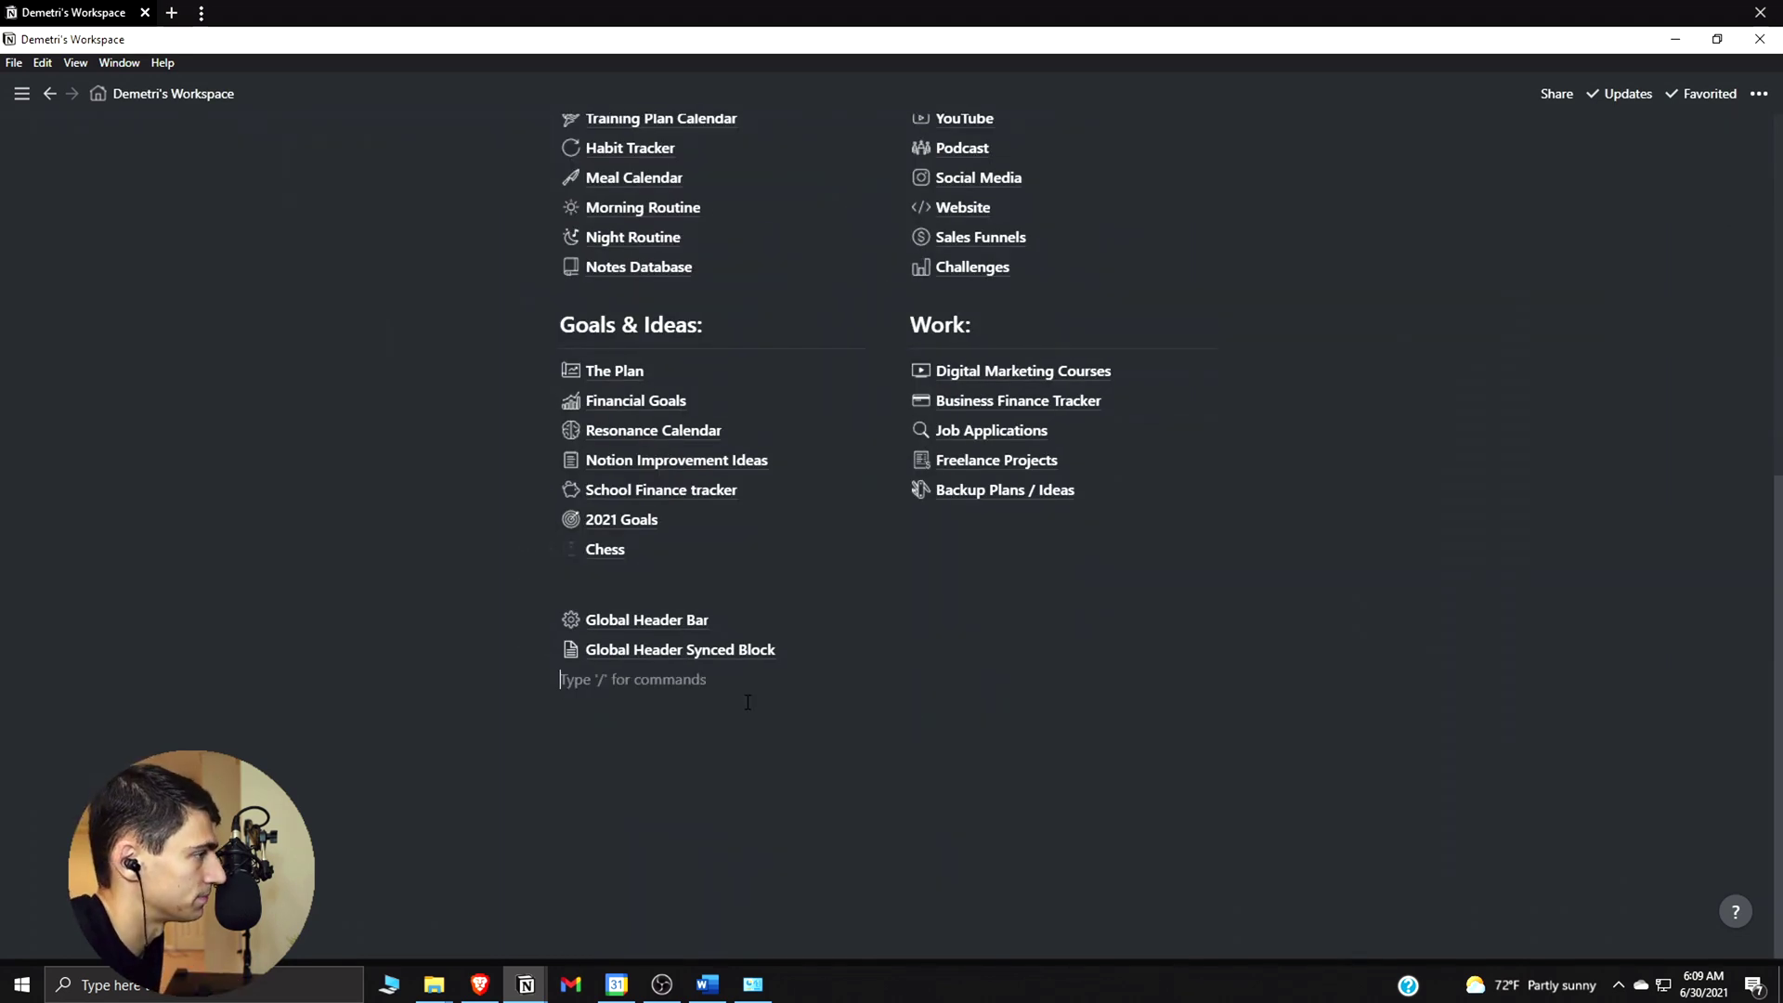
- Drag the School Calendar and Notes link onto Backups in the sidebar, removing it from Schedule and Tasks
scroll(748, 702, "up", 7)
scroll(620, 669, "down", 3)
mouse_move(82, 599)
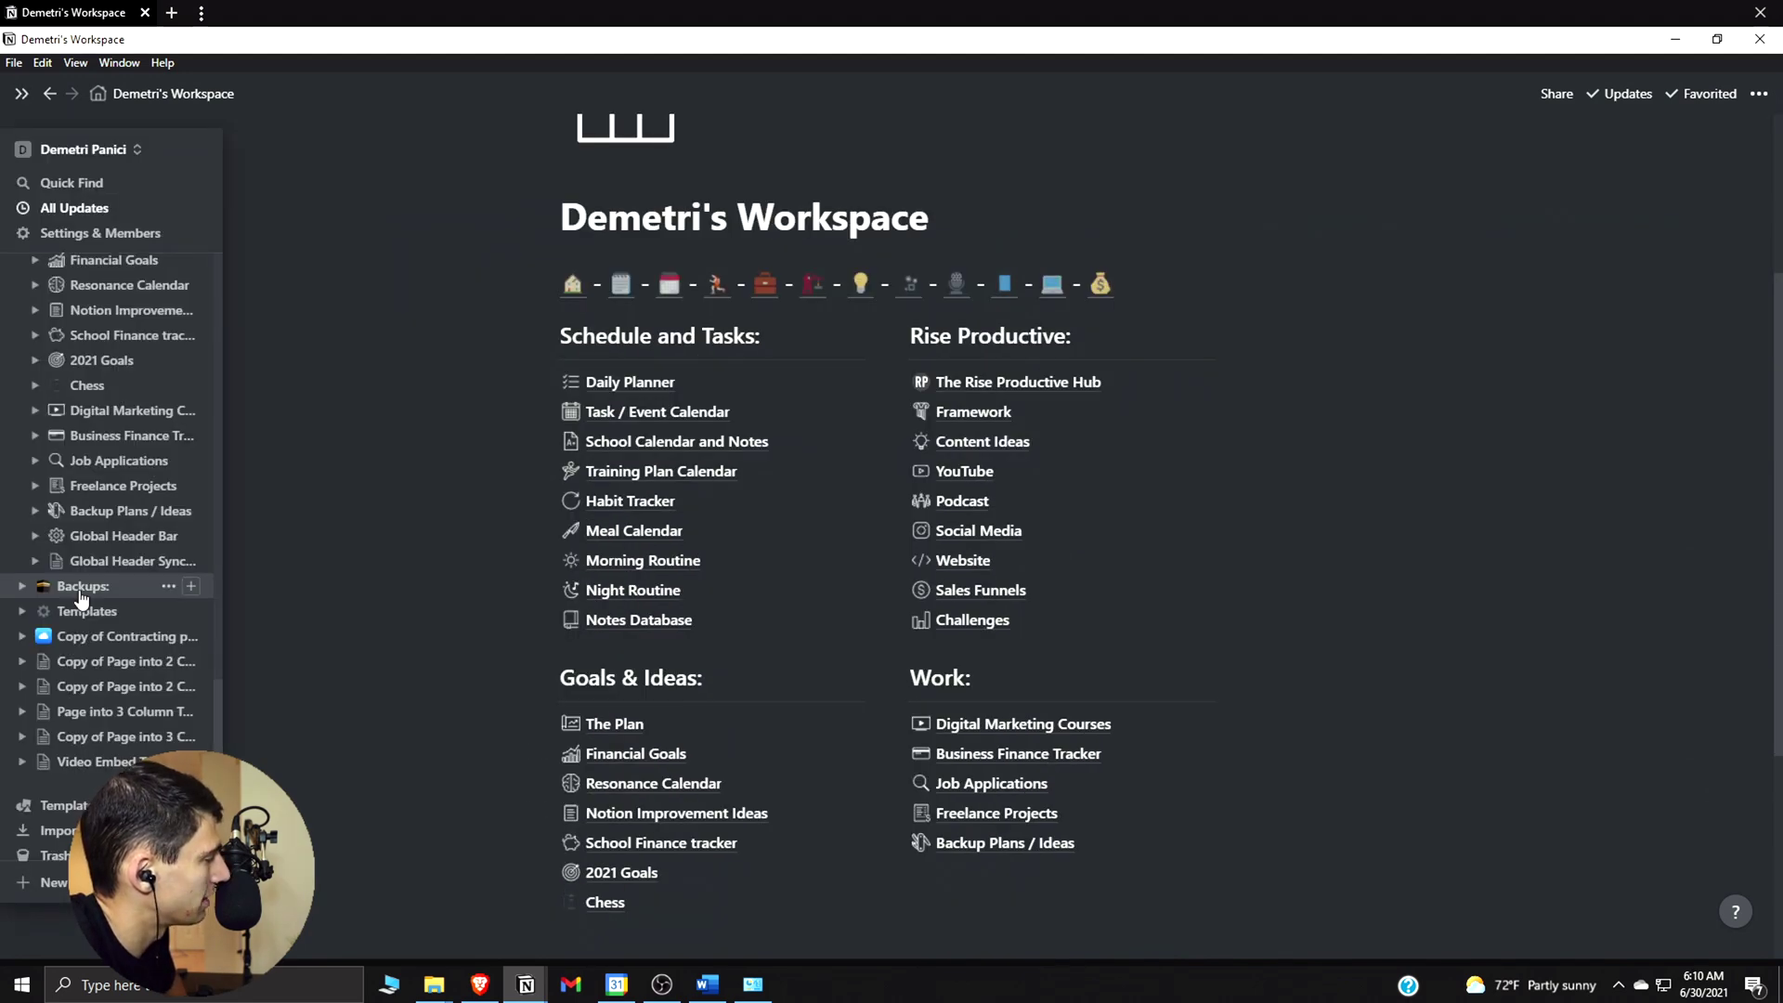
left_click_drag(650, 442, 90, 647)
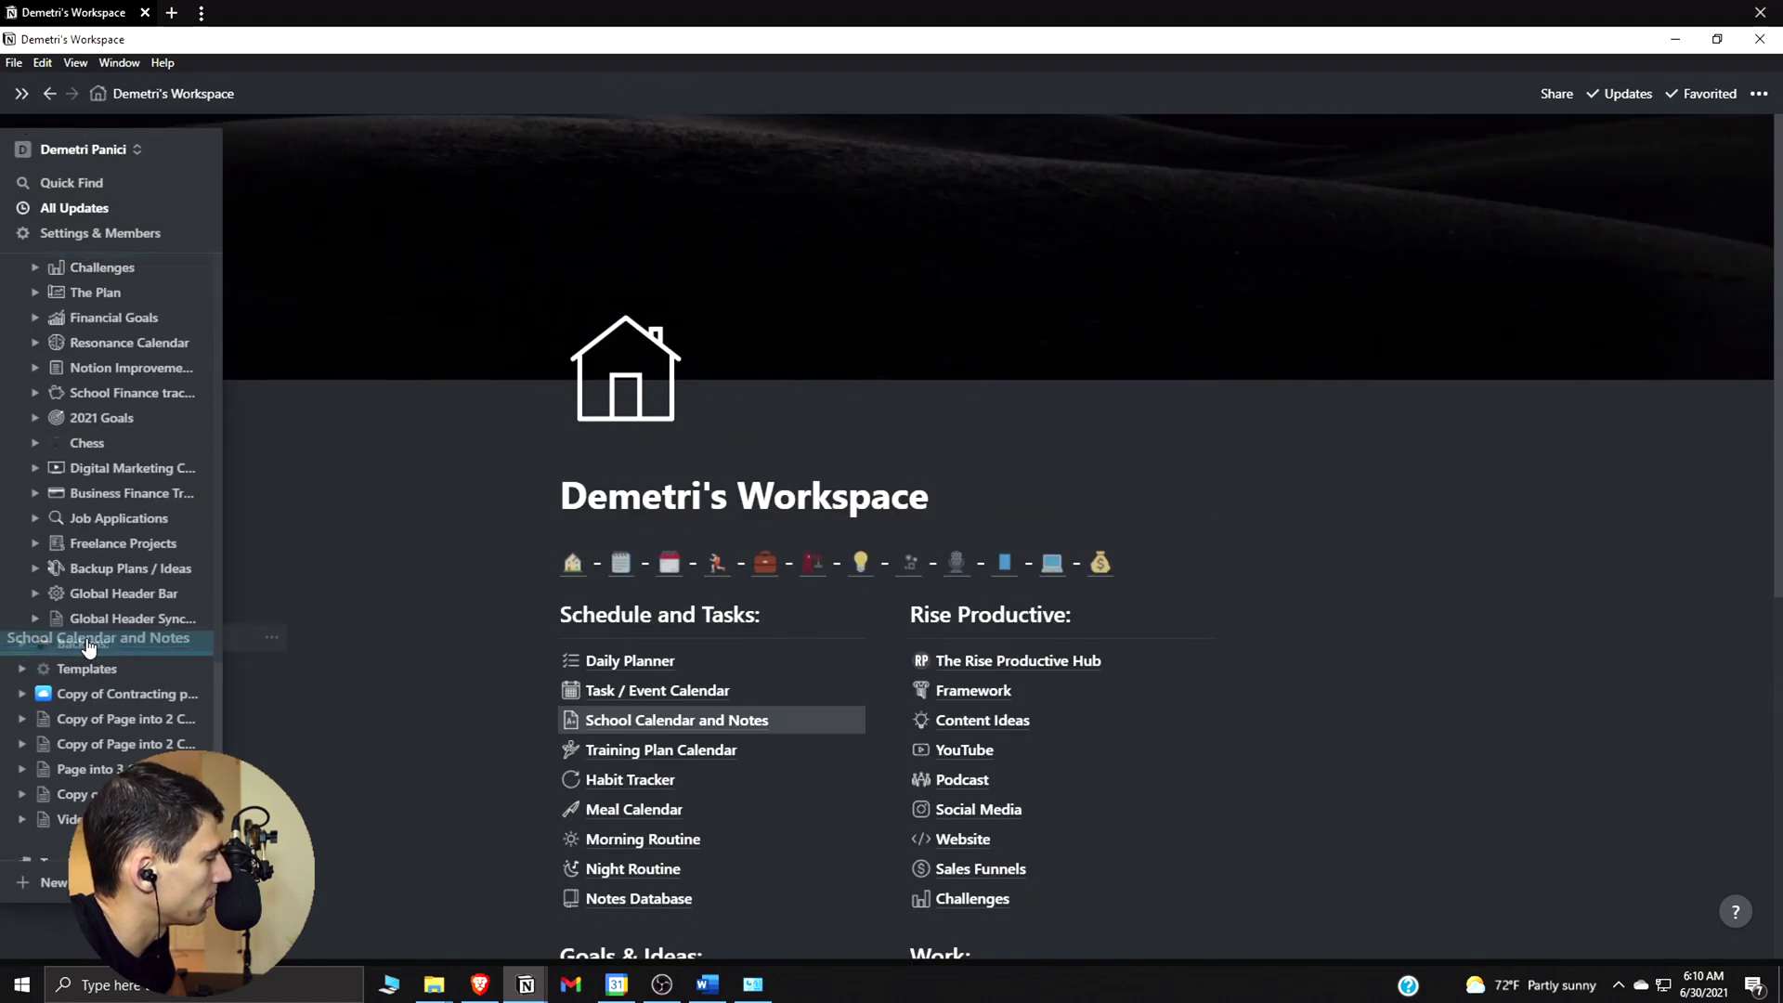
left_click_drag(89, 648, 88, 647)
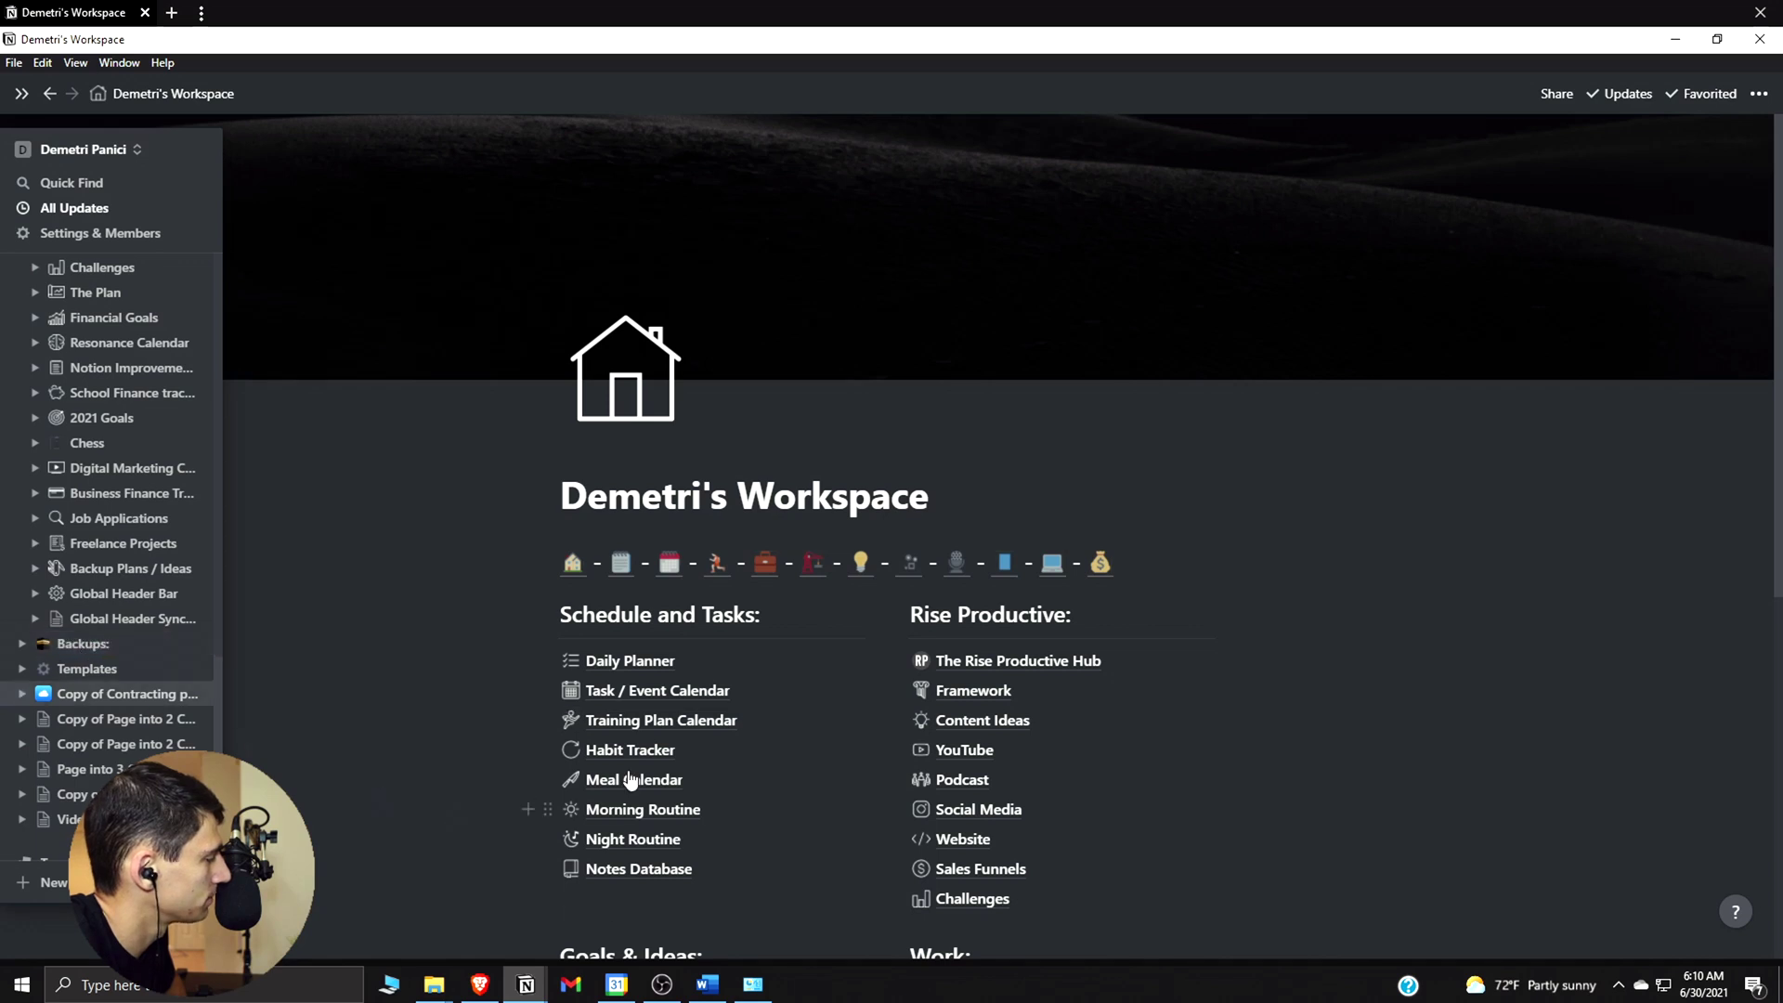
scroll(892, 651, "down", 2)
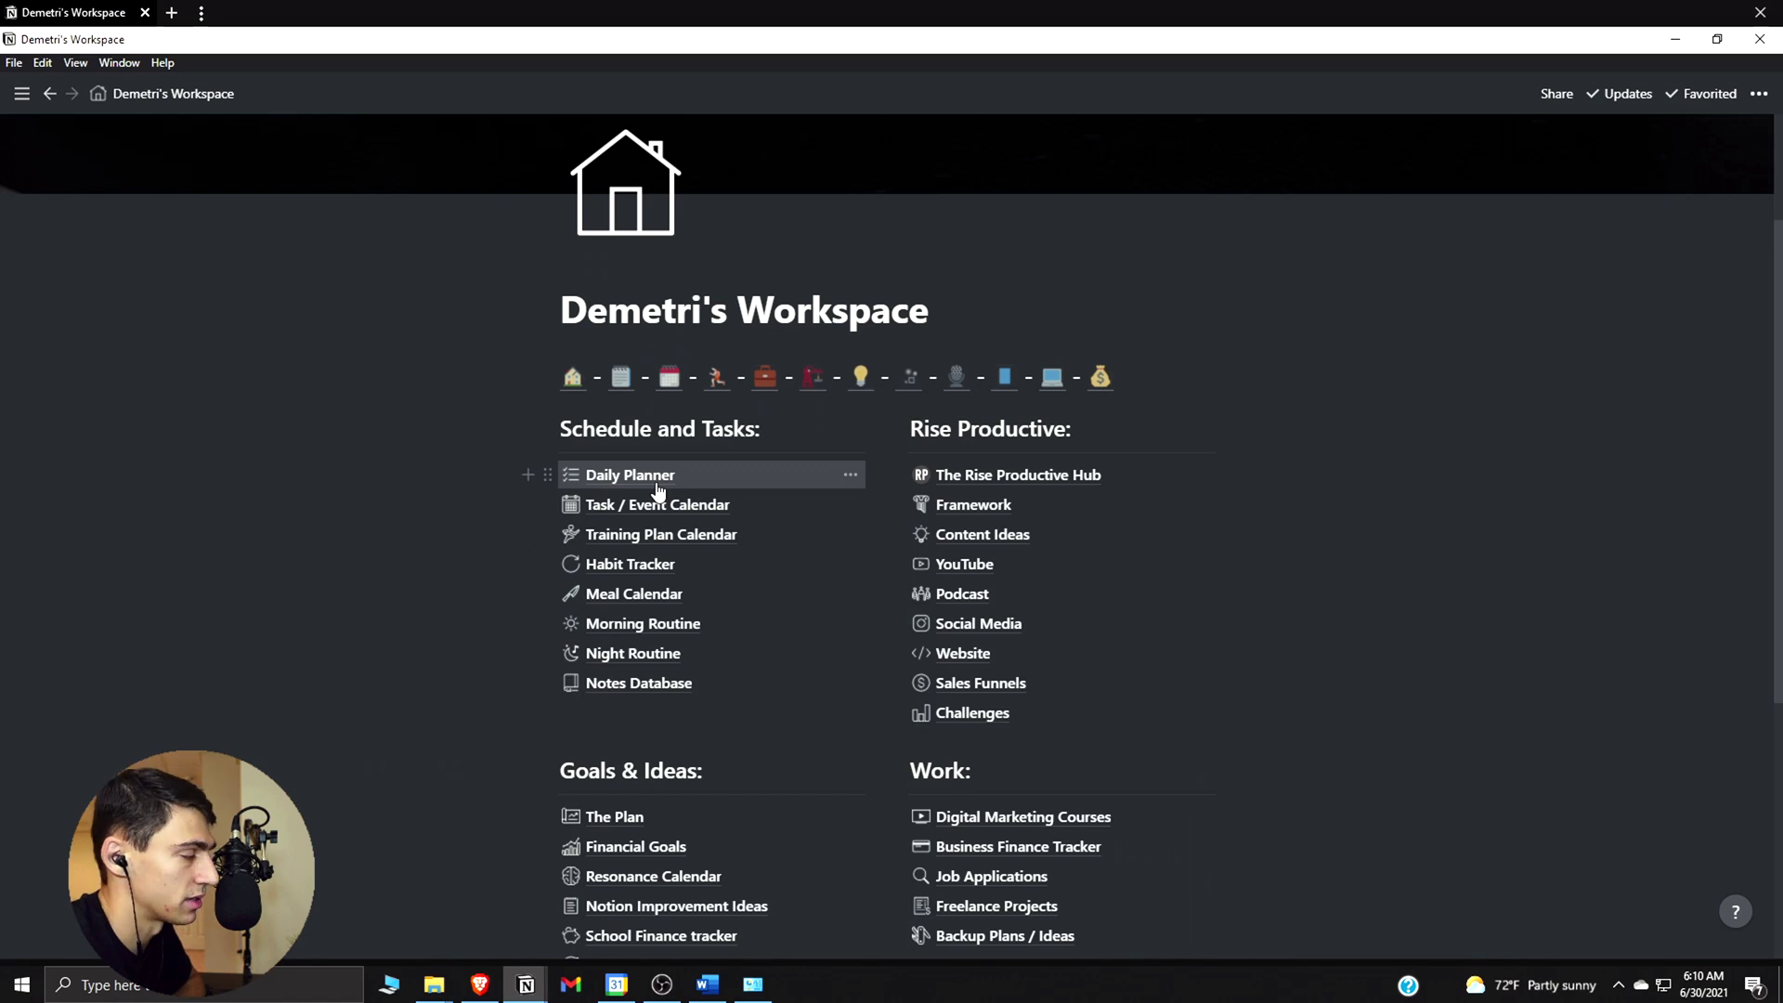
scroll(656, 489, "down", 1)
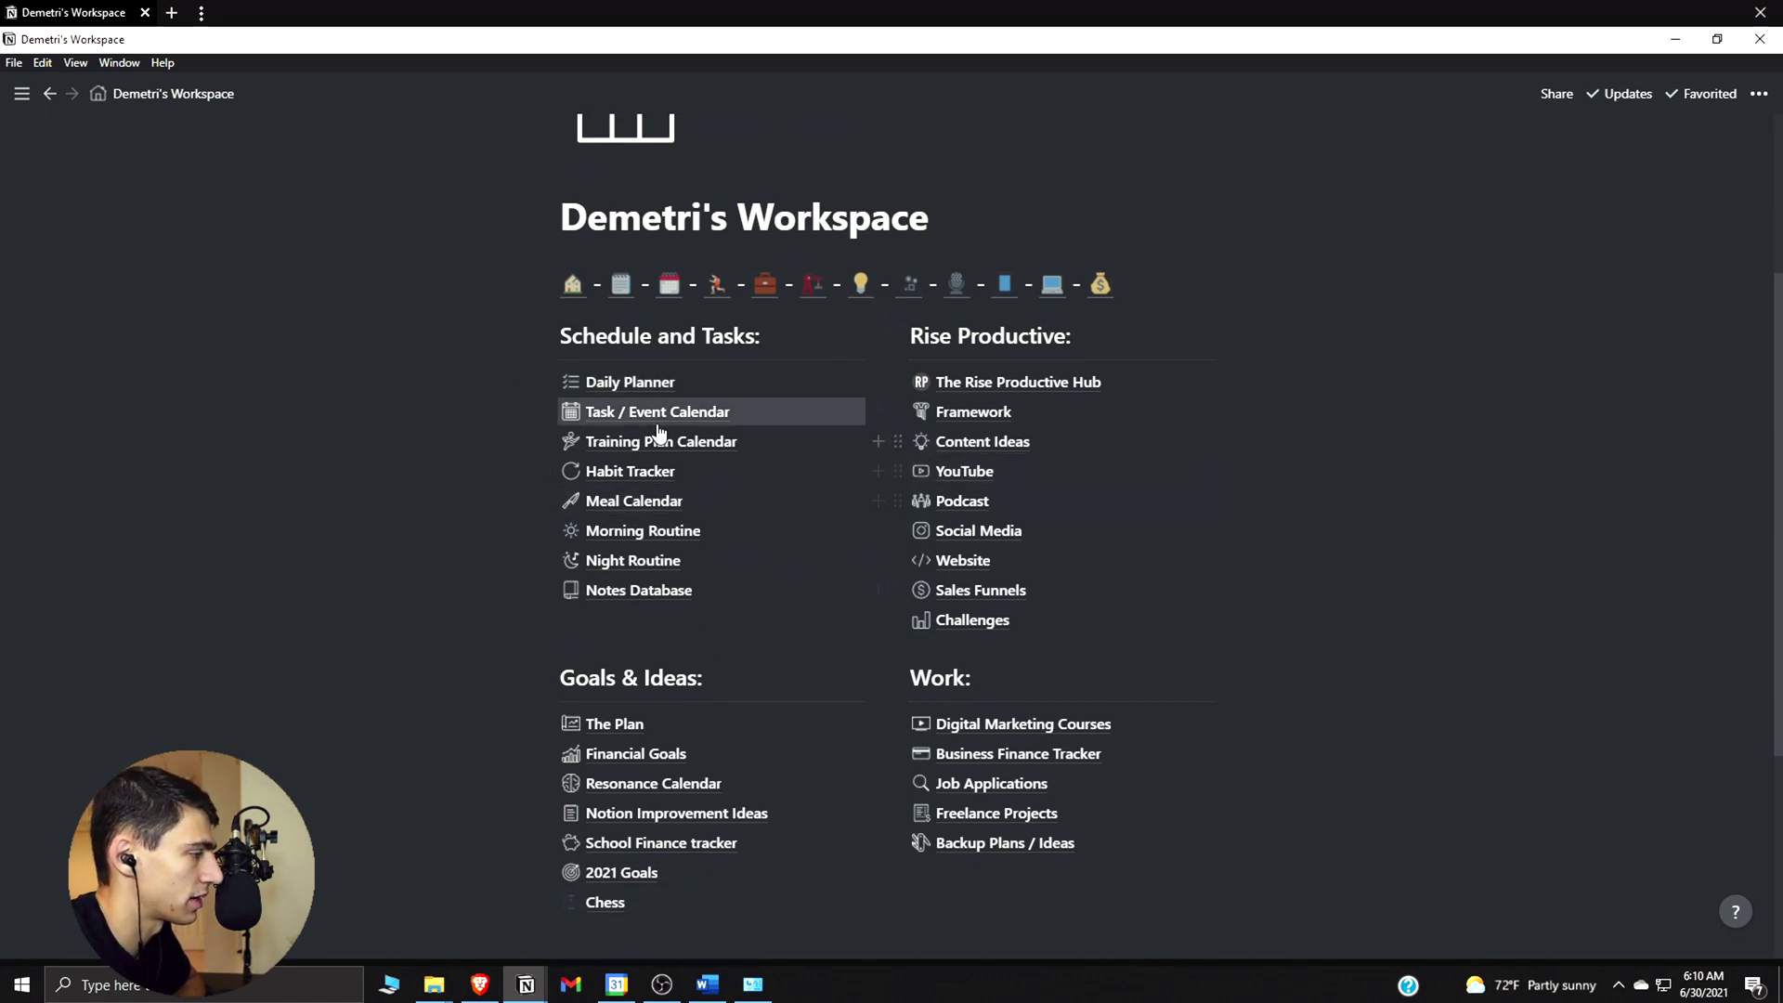
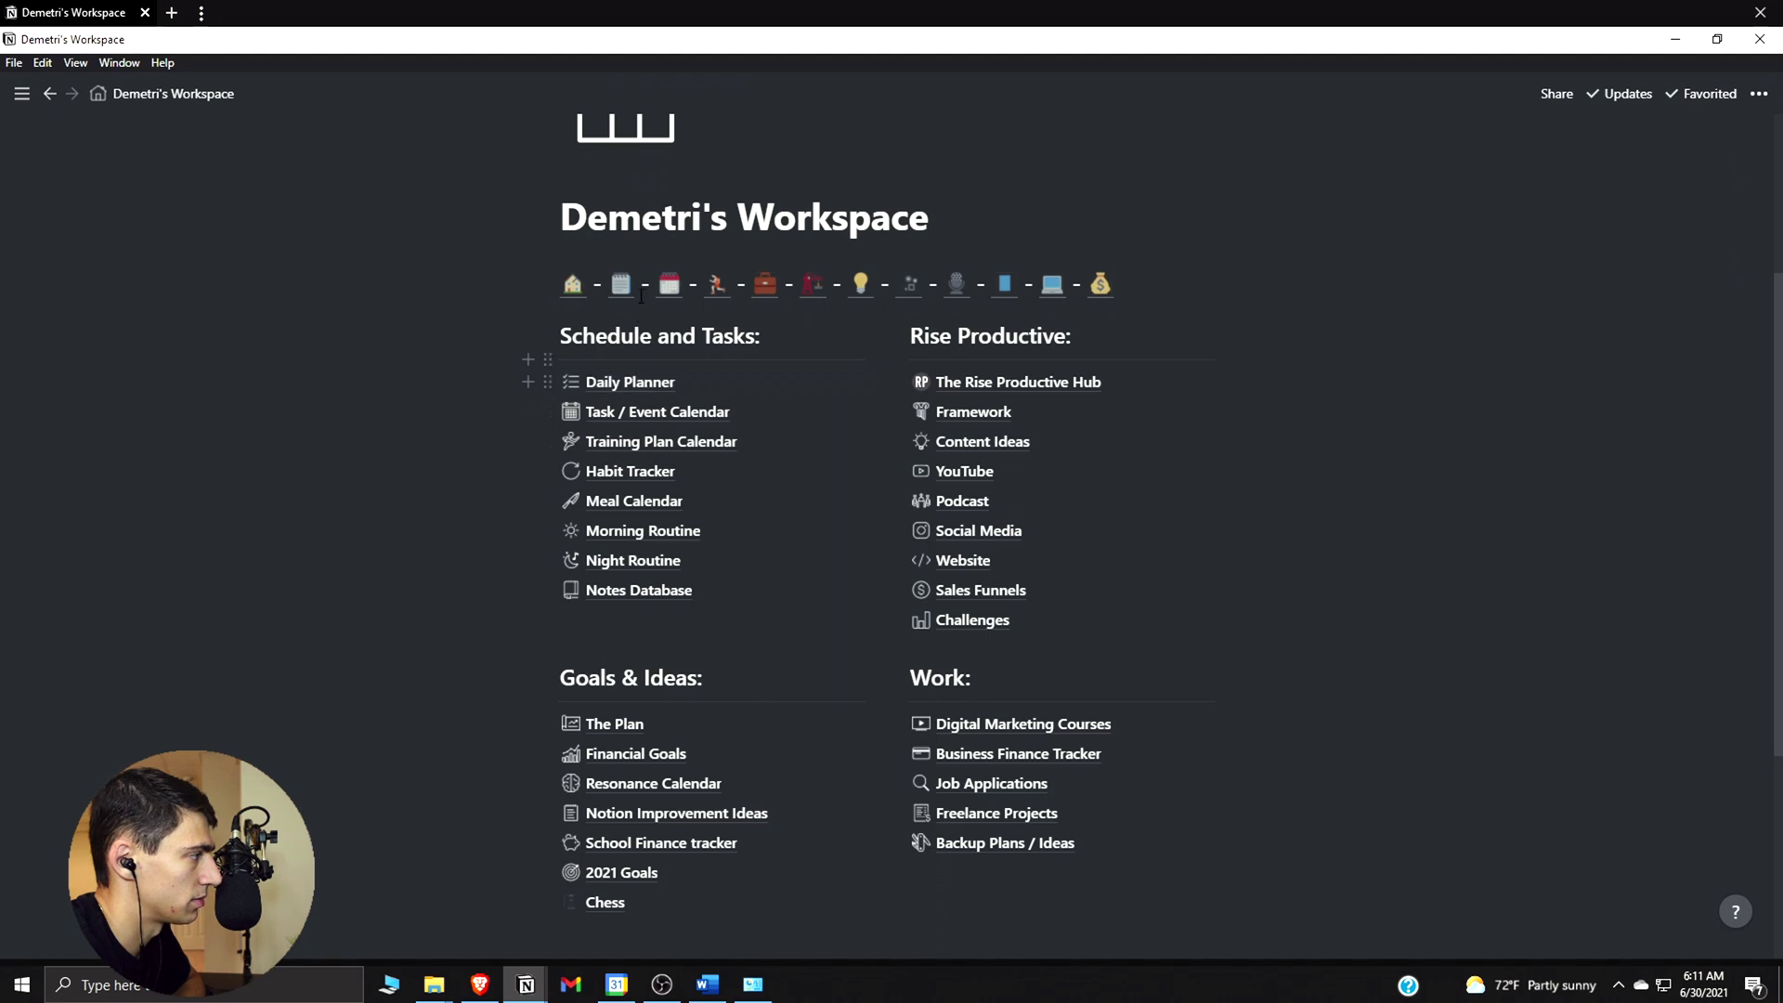
- Open the Daily Planner page and scroll down to its Backup things section
left_click(621, 283)
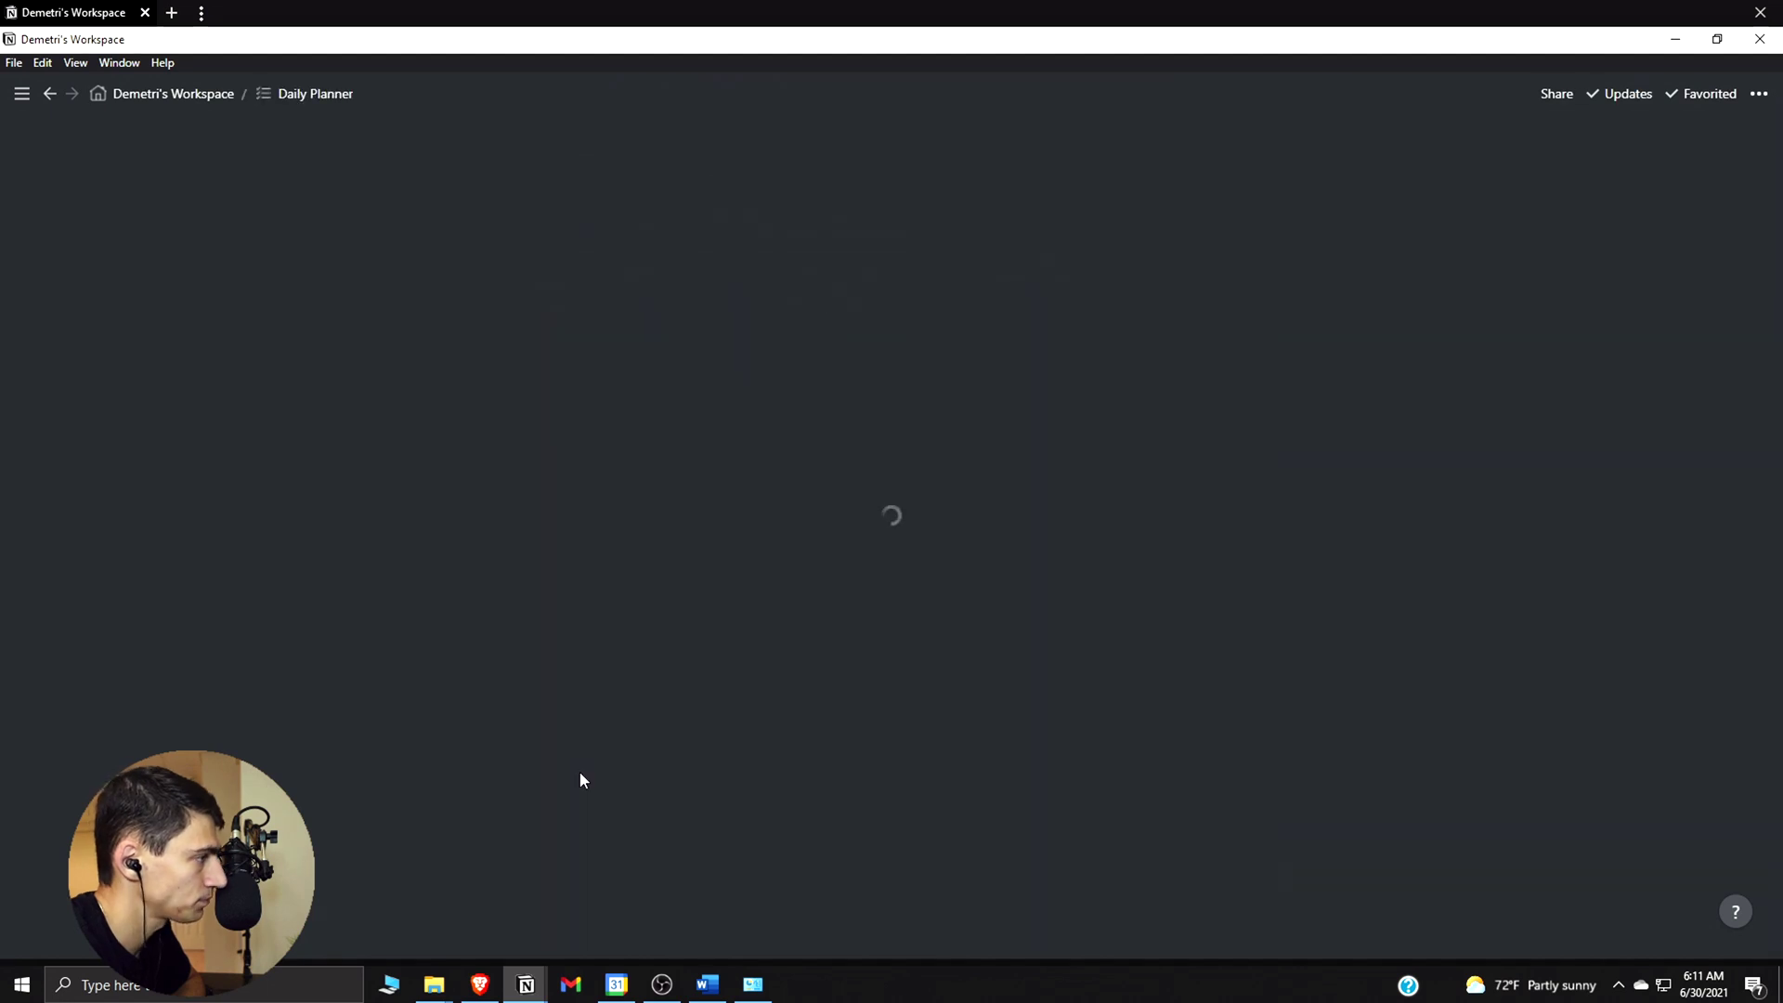
scroll(891, 450, "down", 2)
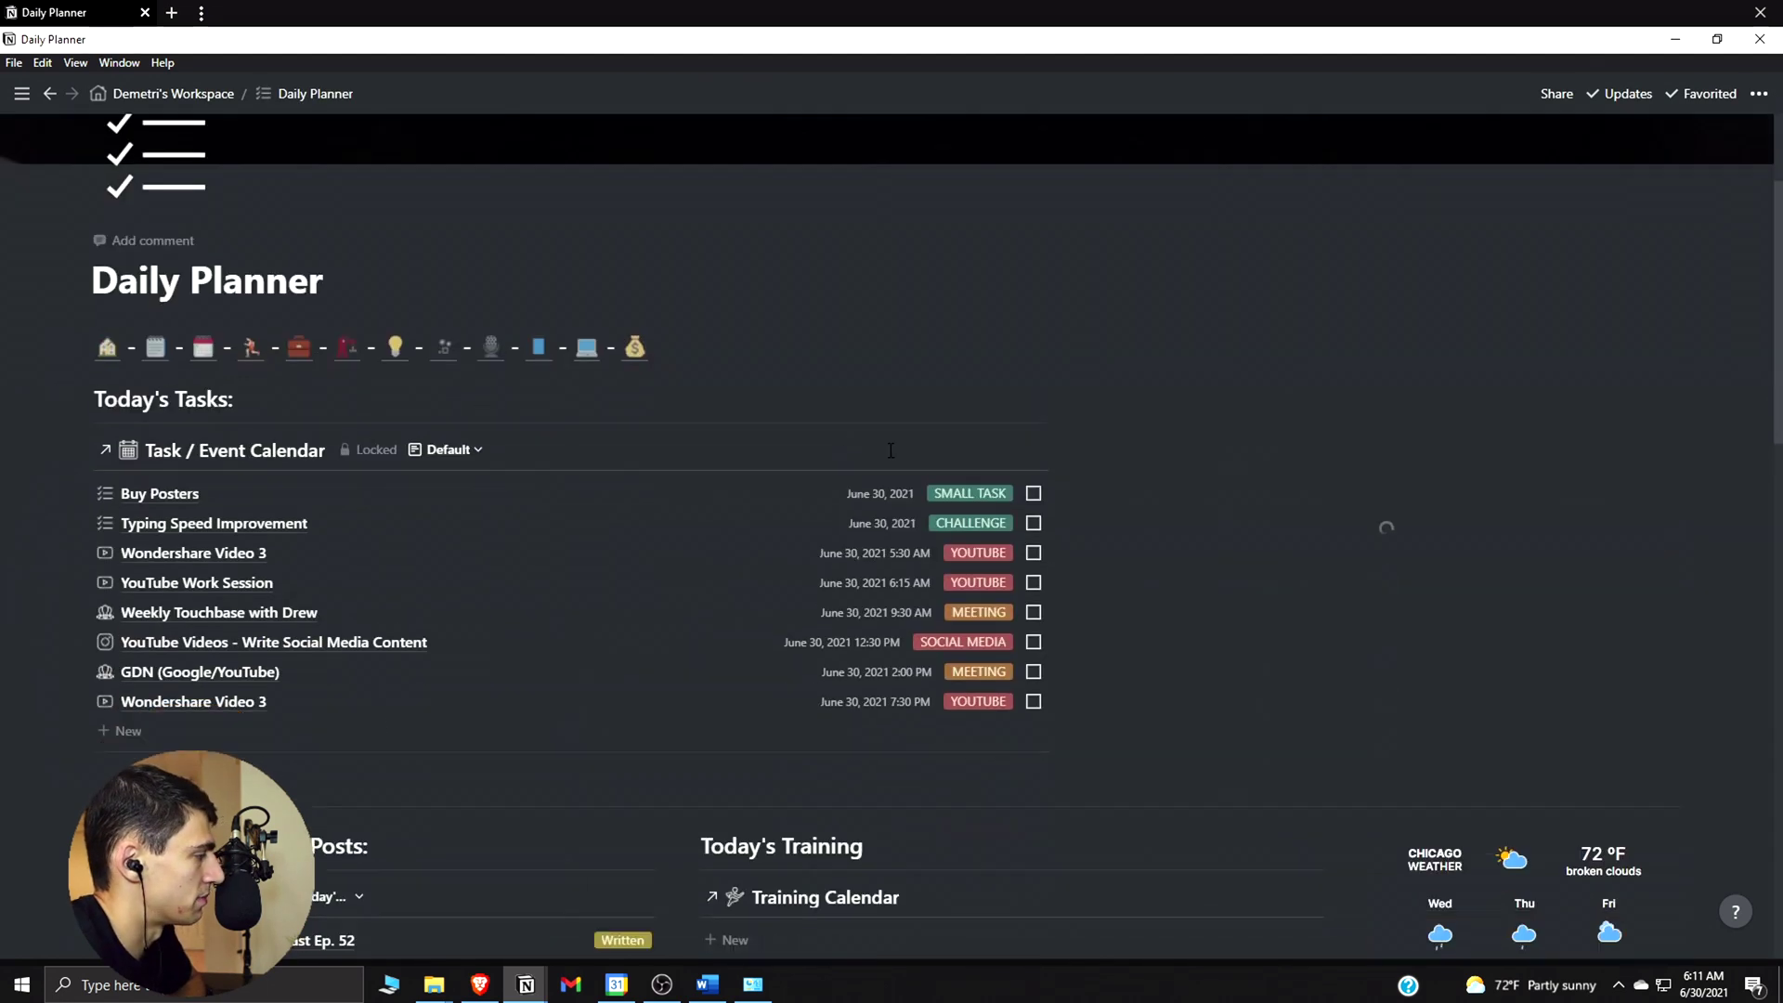
scroll(891, 450, "down", 15)
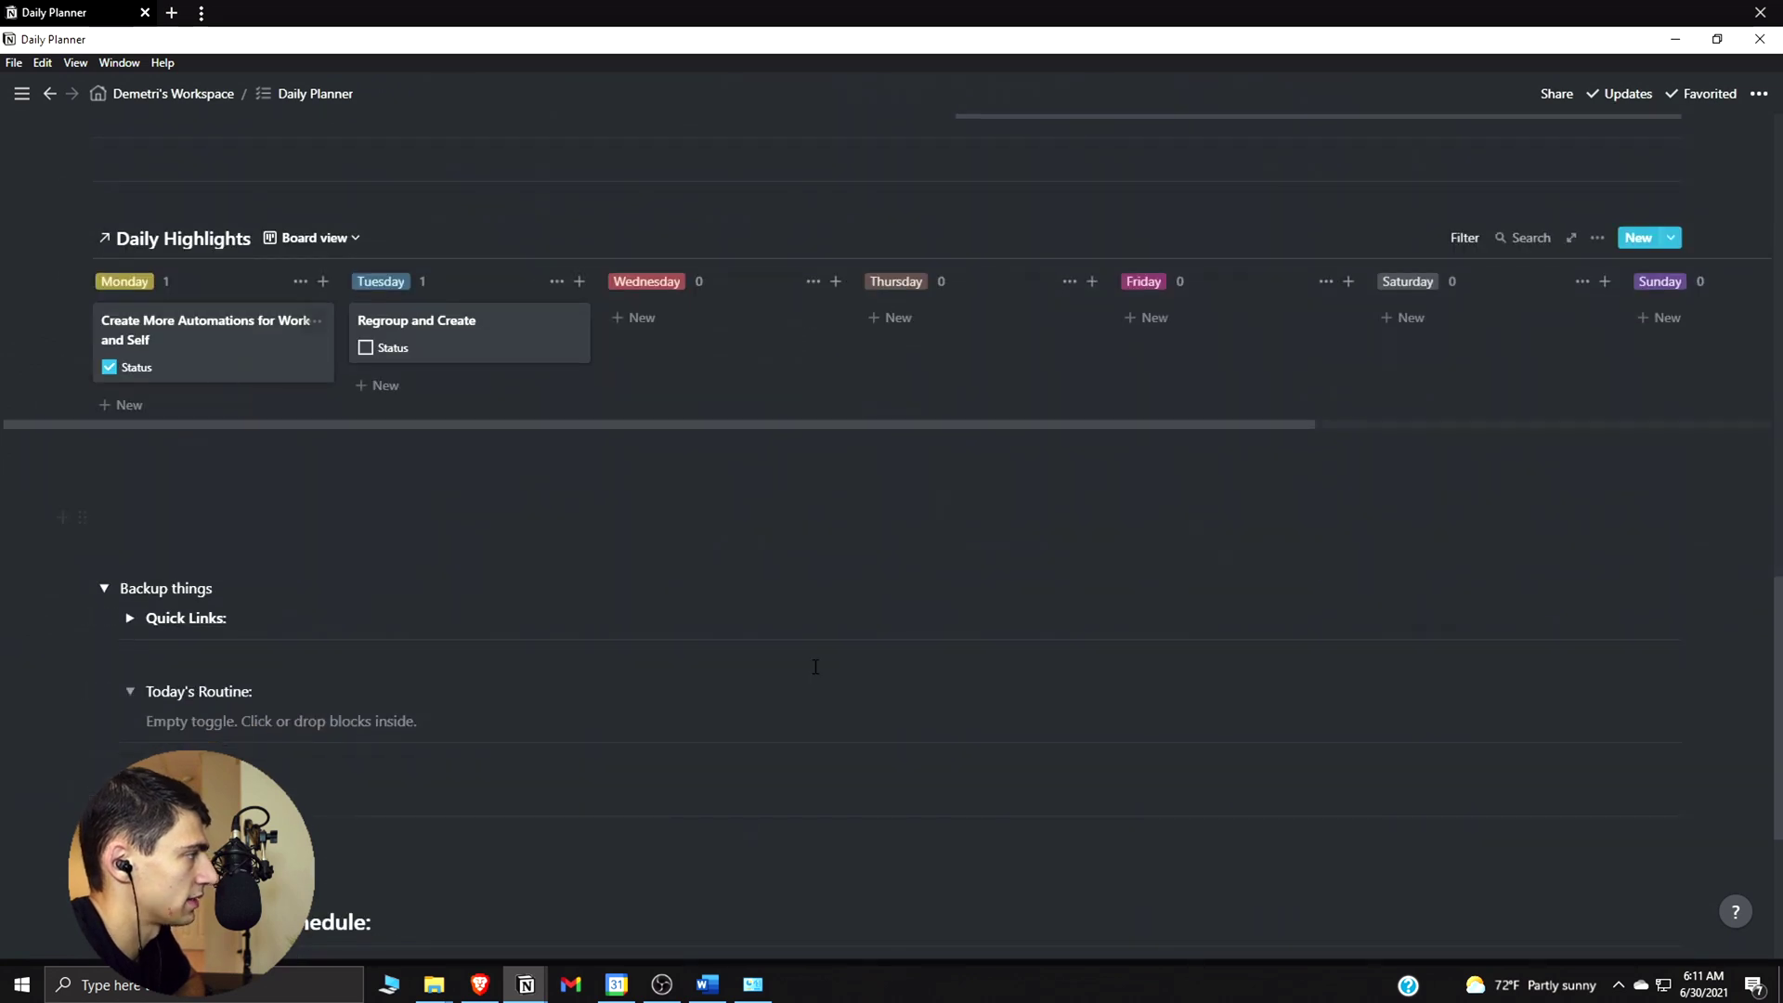
scroll(1305, 477, "down", 2)
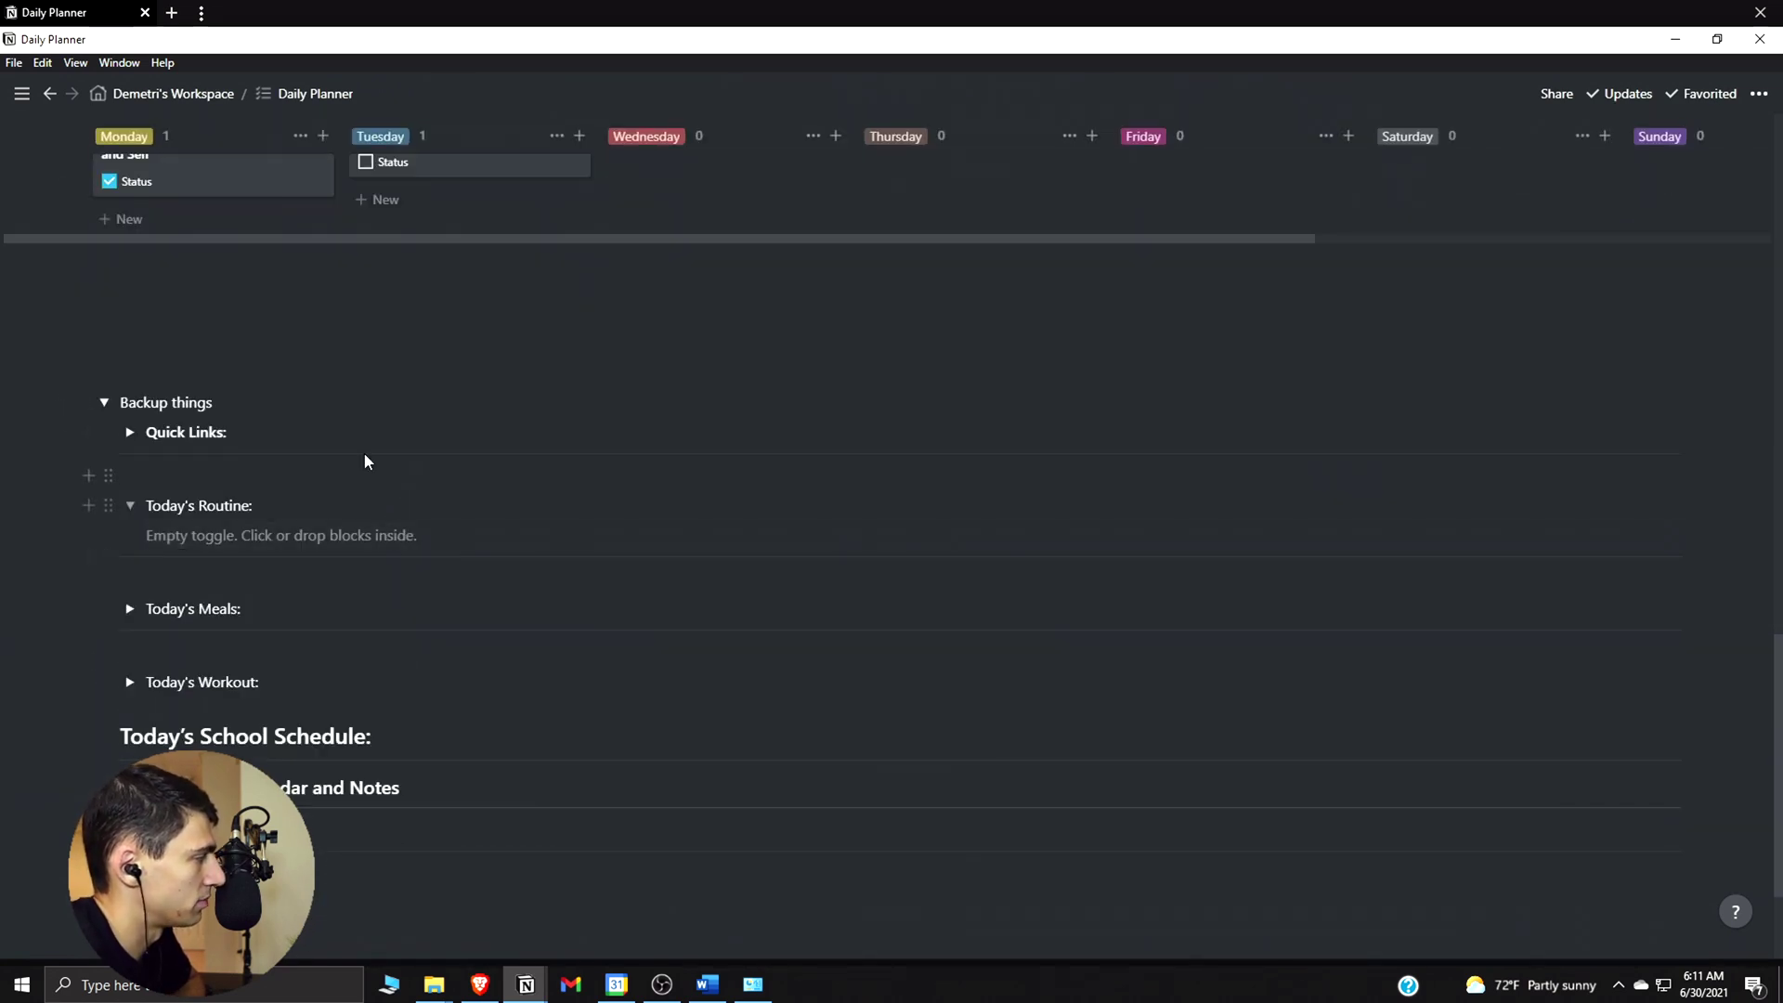
- Collapse the Backup things toggle and scroll on to the weekday highlights board
left_click(108, 403)
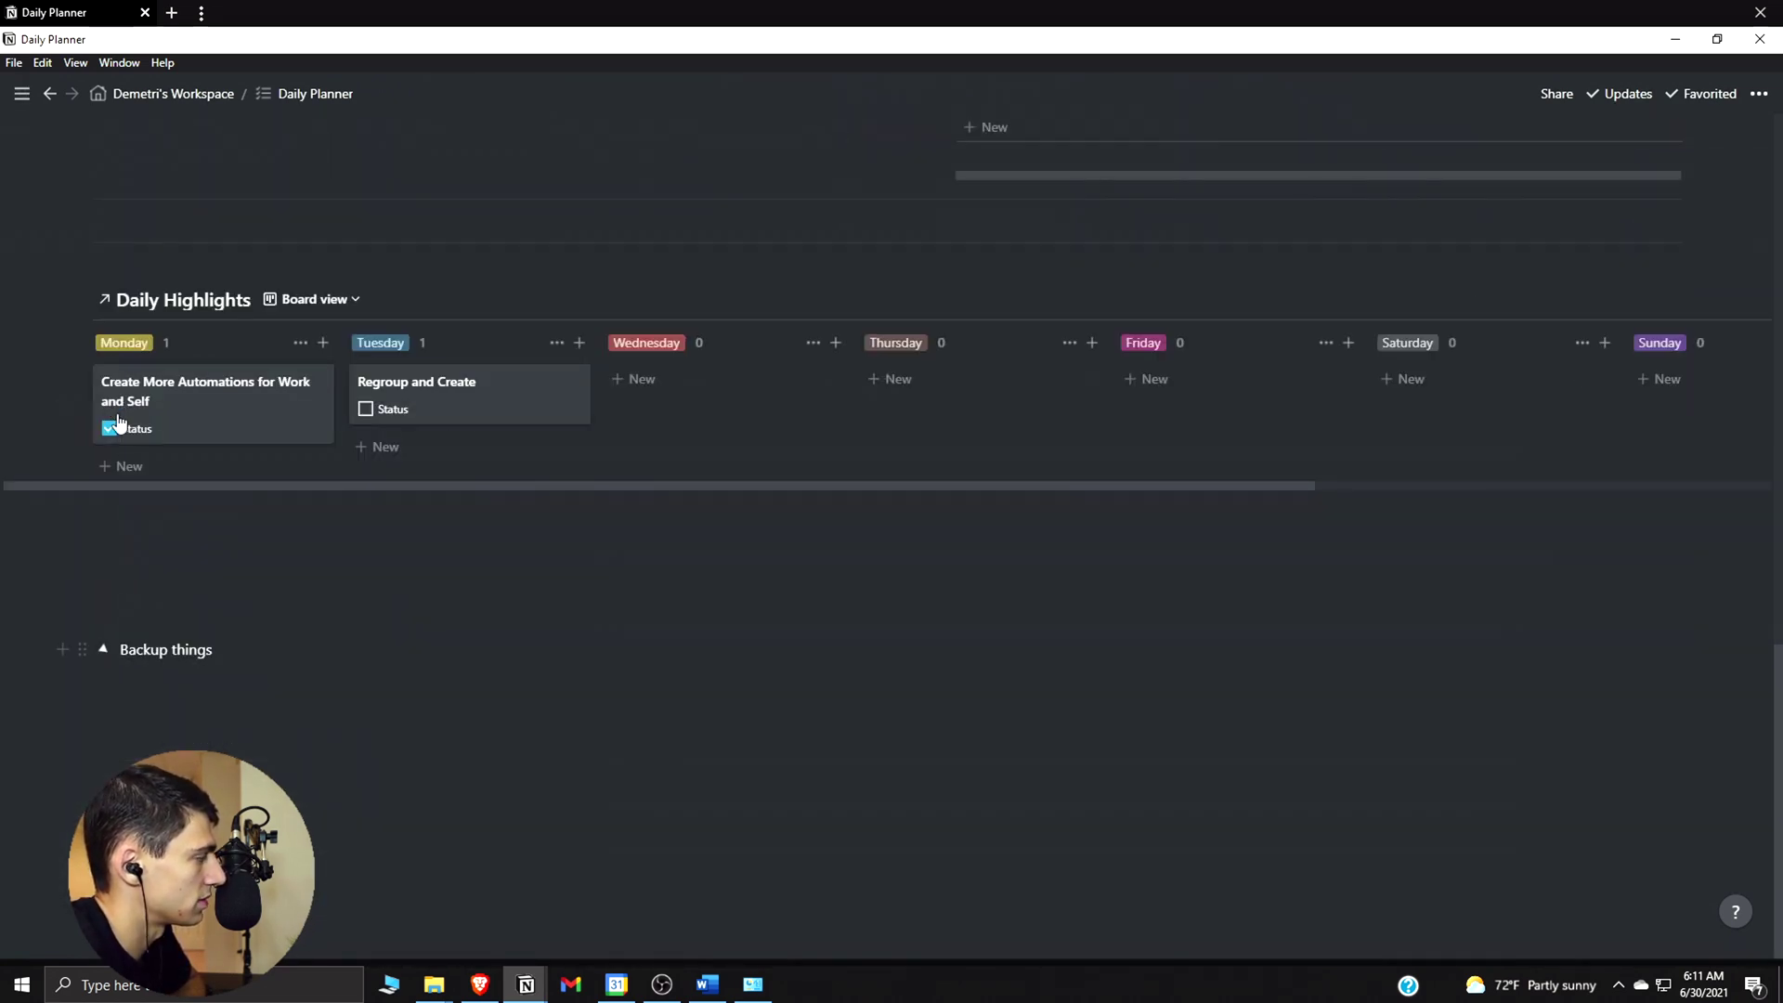
scroll(985, 545, "up", 15)
scroll(977, 545, "down", 8)
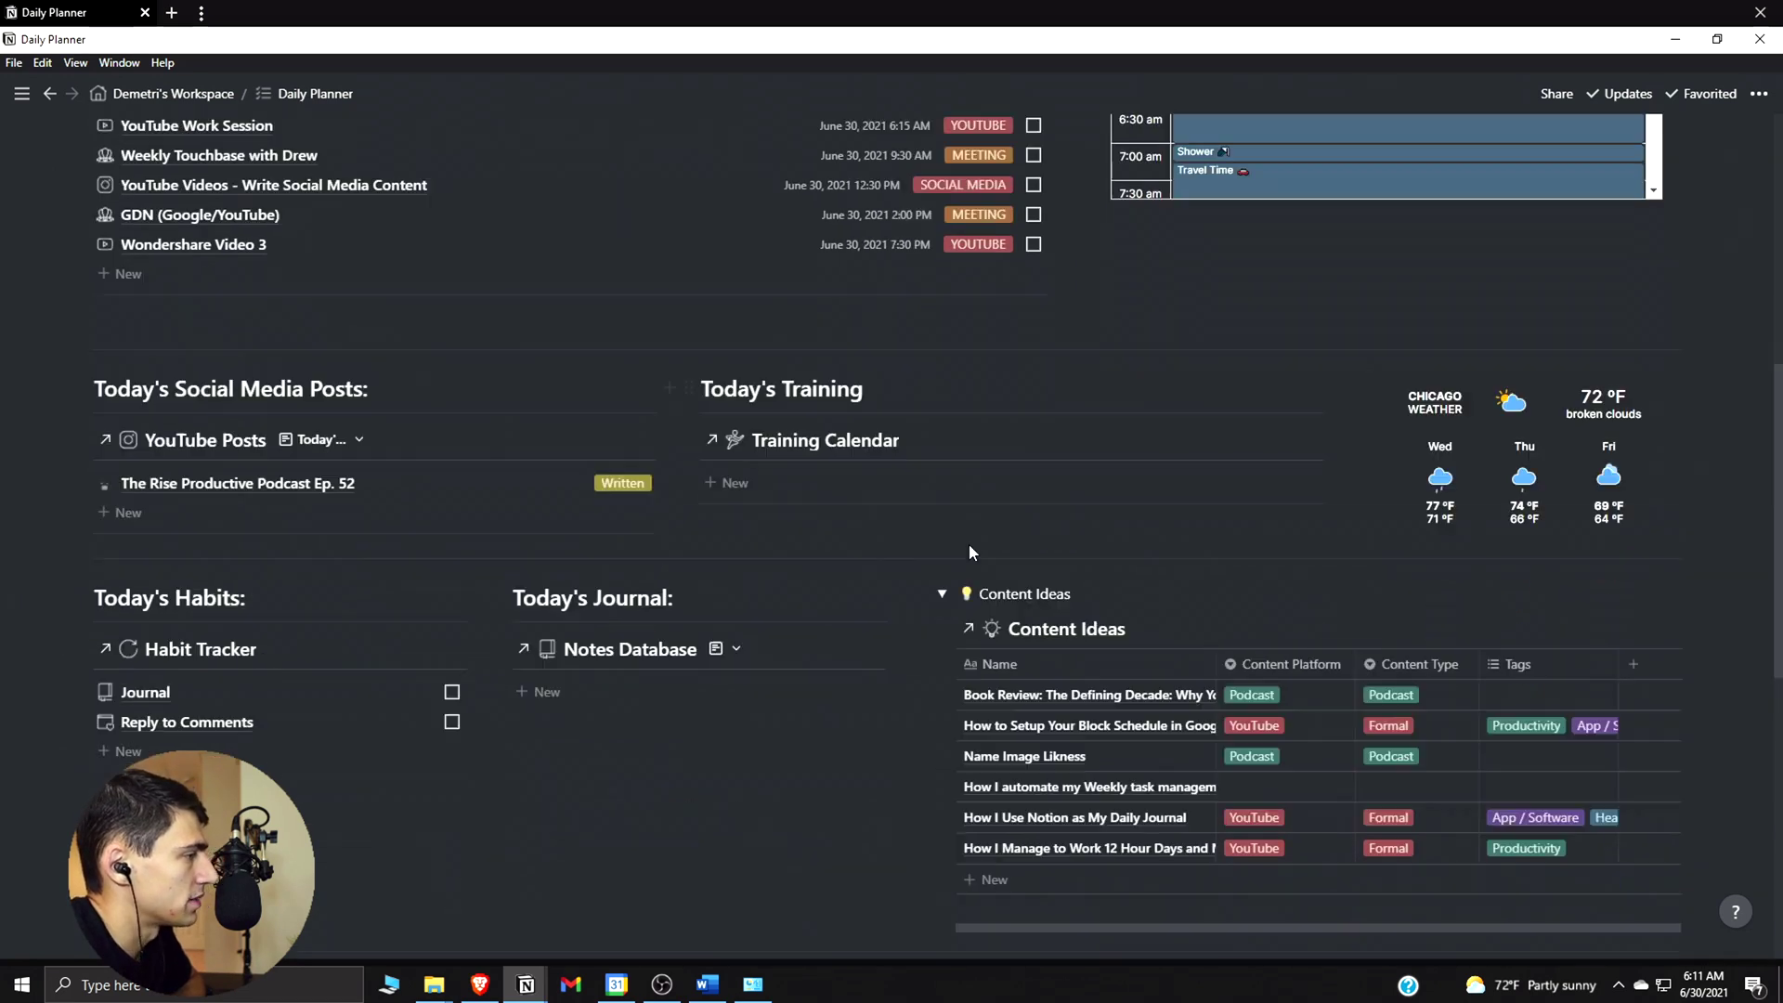
scroll(617, 558, "up", 12)
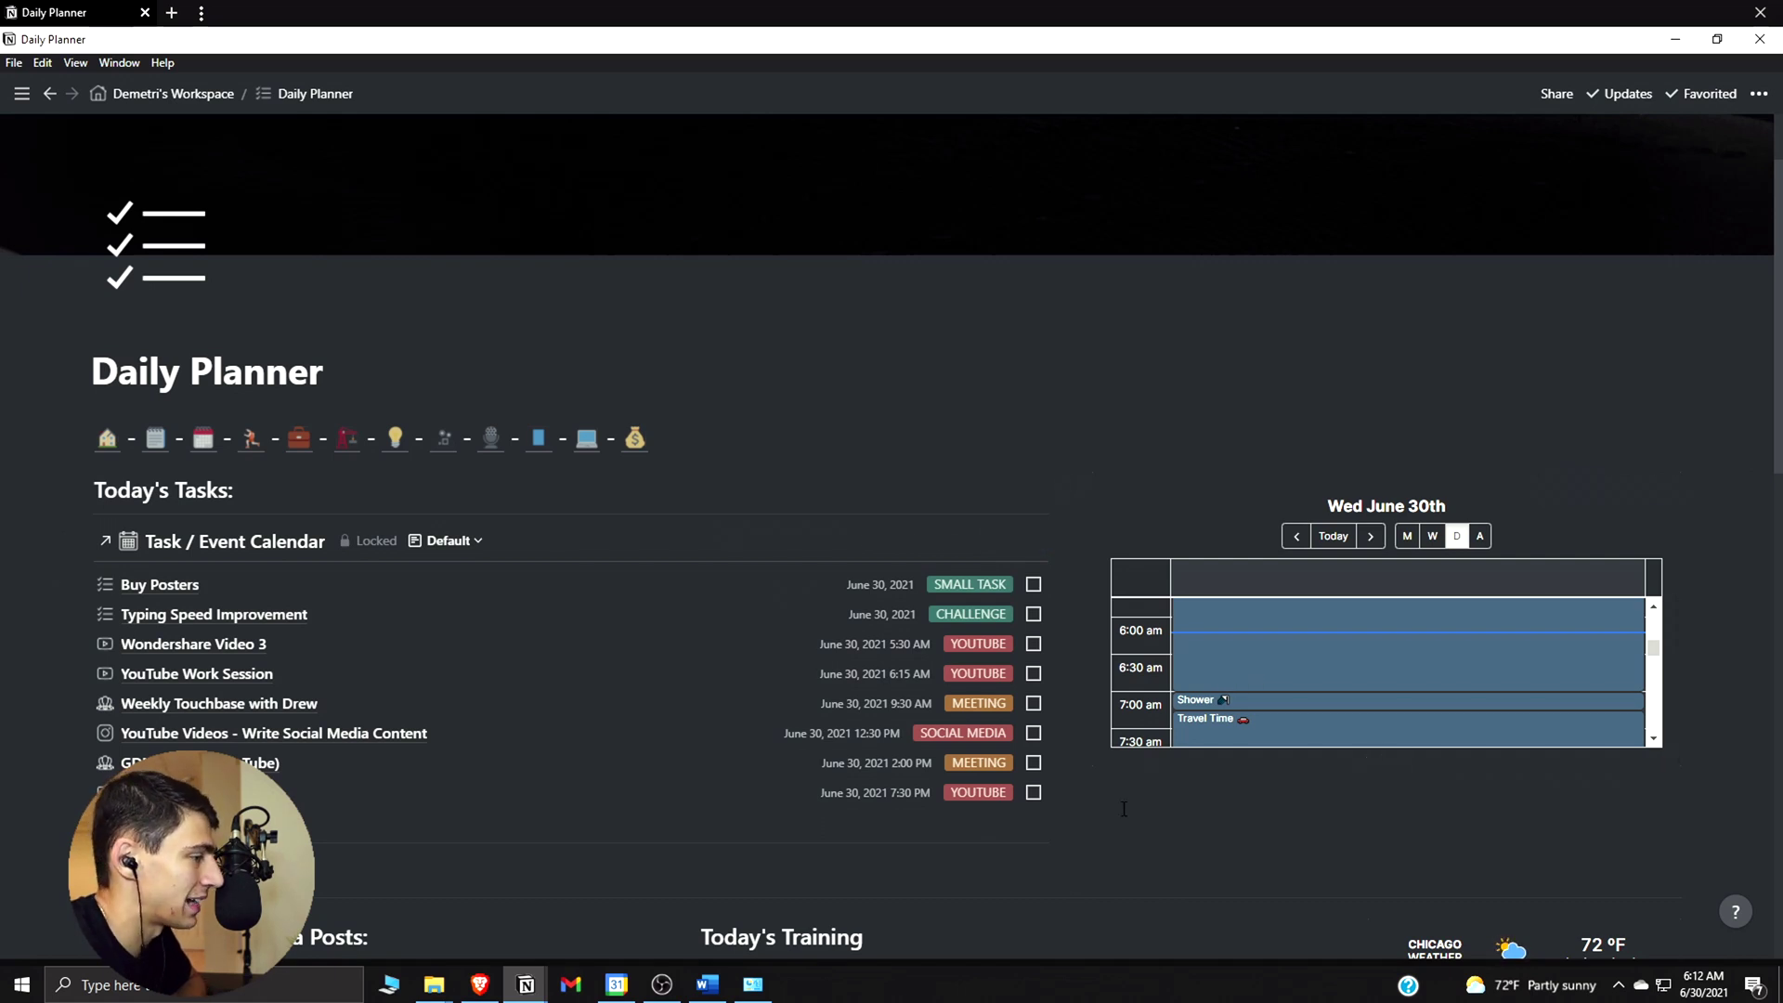
scroll(1124, 809, "down", 2)
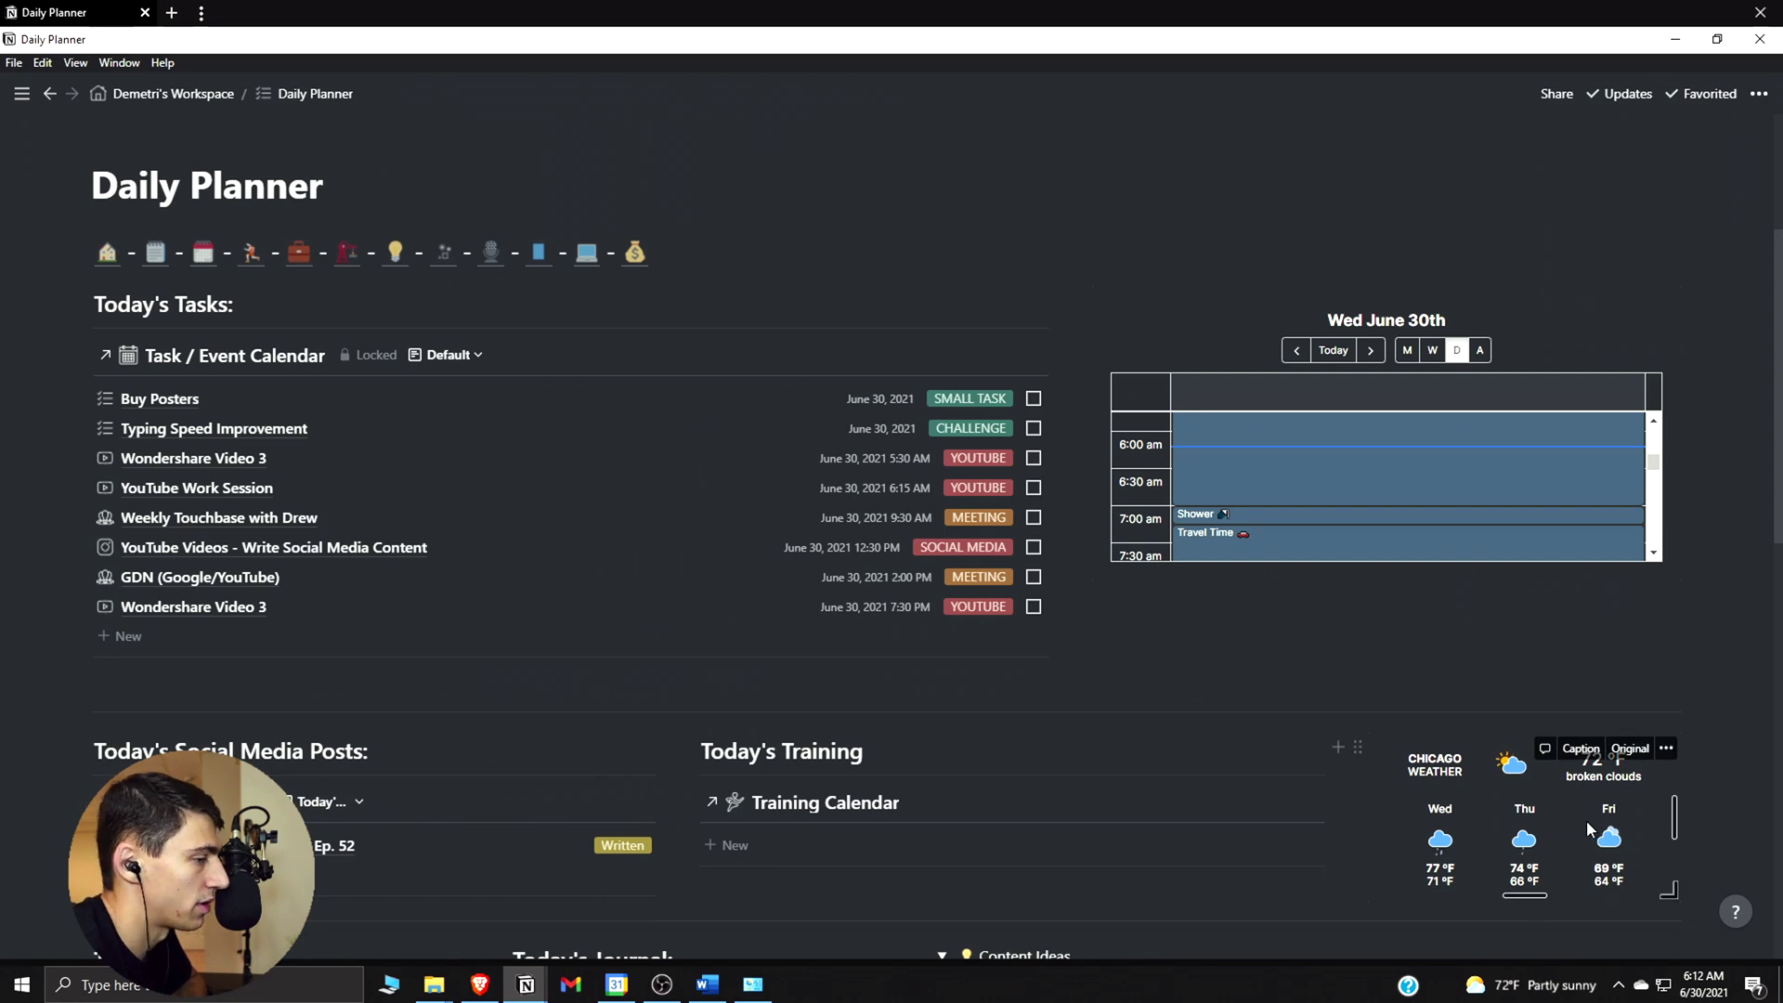
scroll(1587, 821, "down", 2)
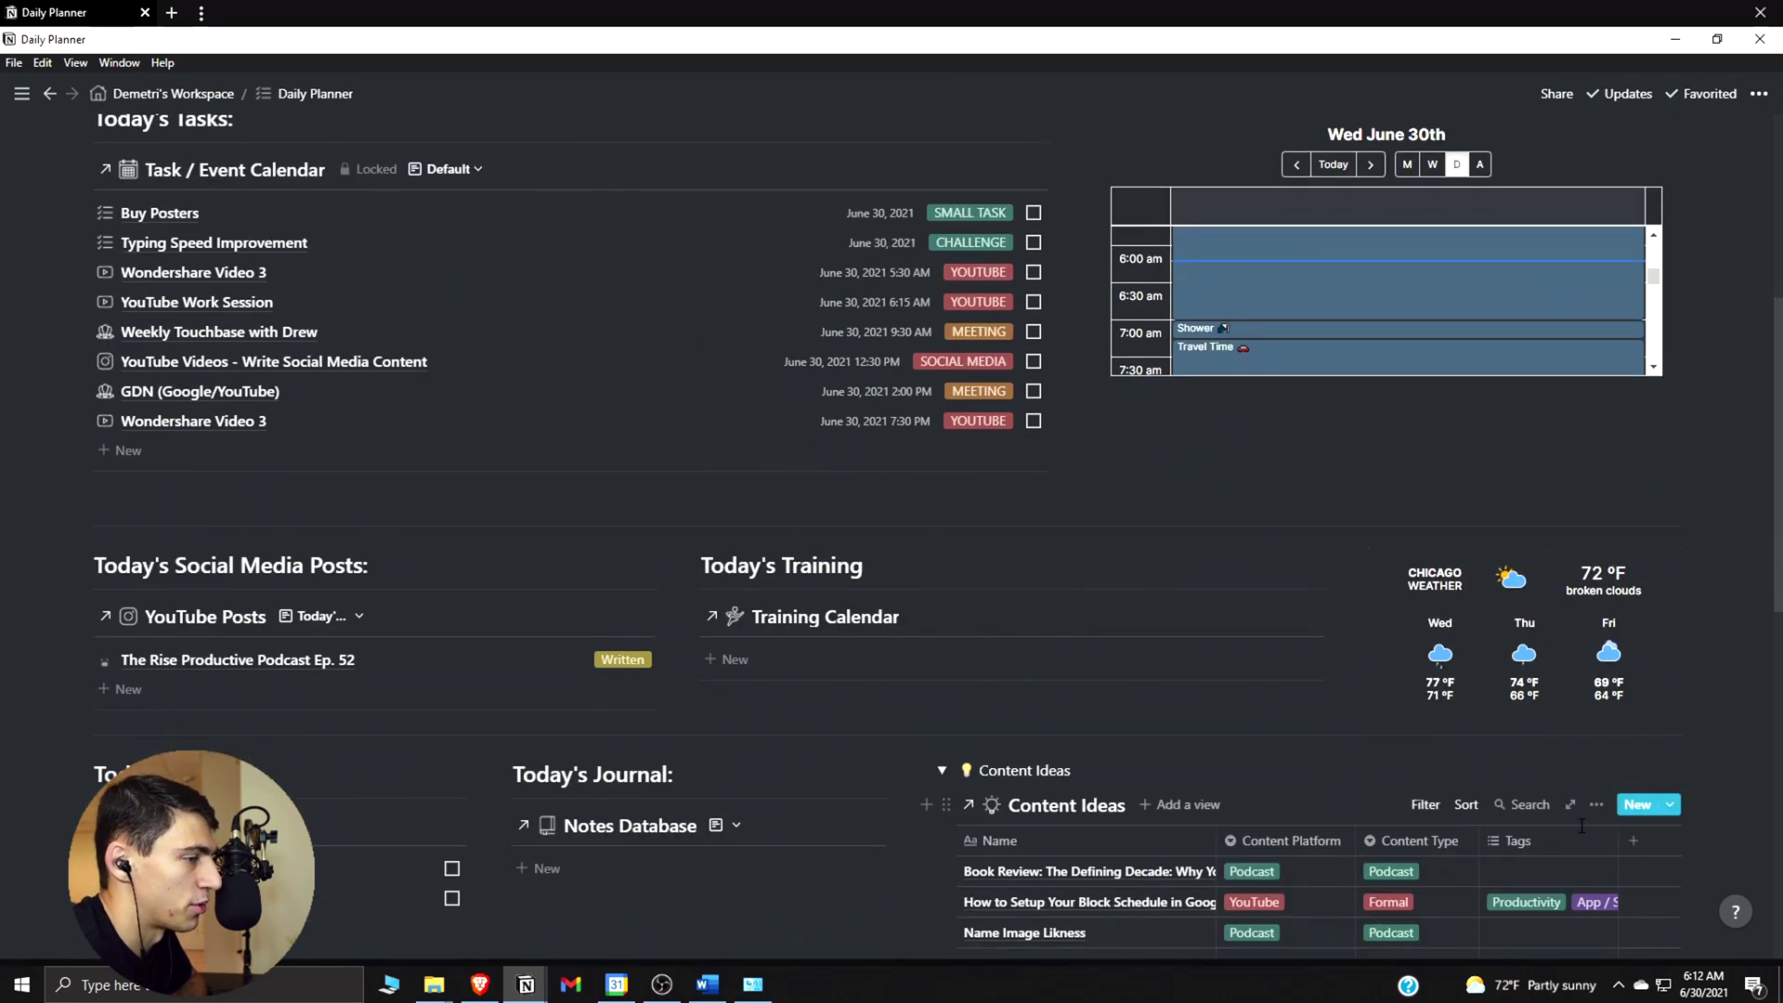
scroll(1414, 822, "down", 1)
scroll(1414, 822, "down", 1)
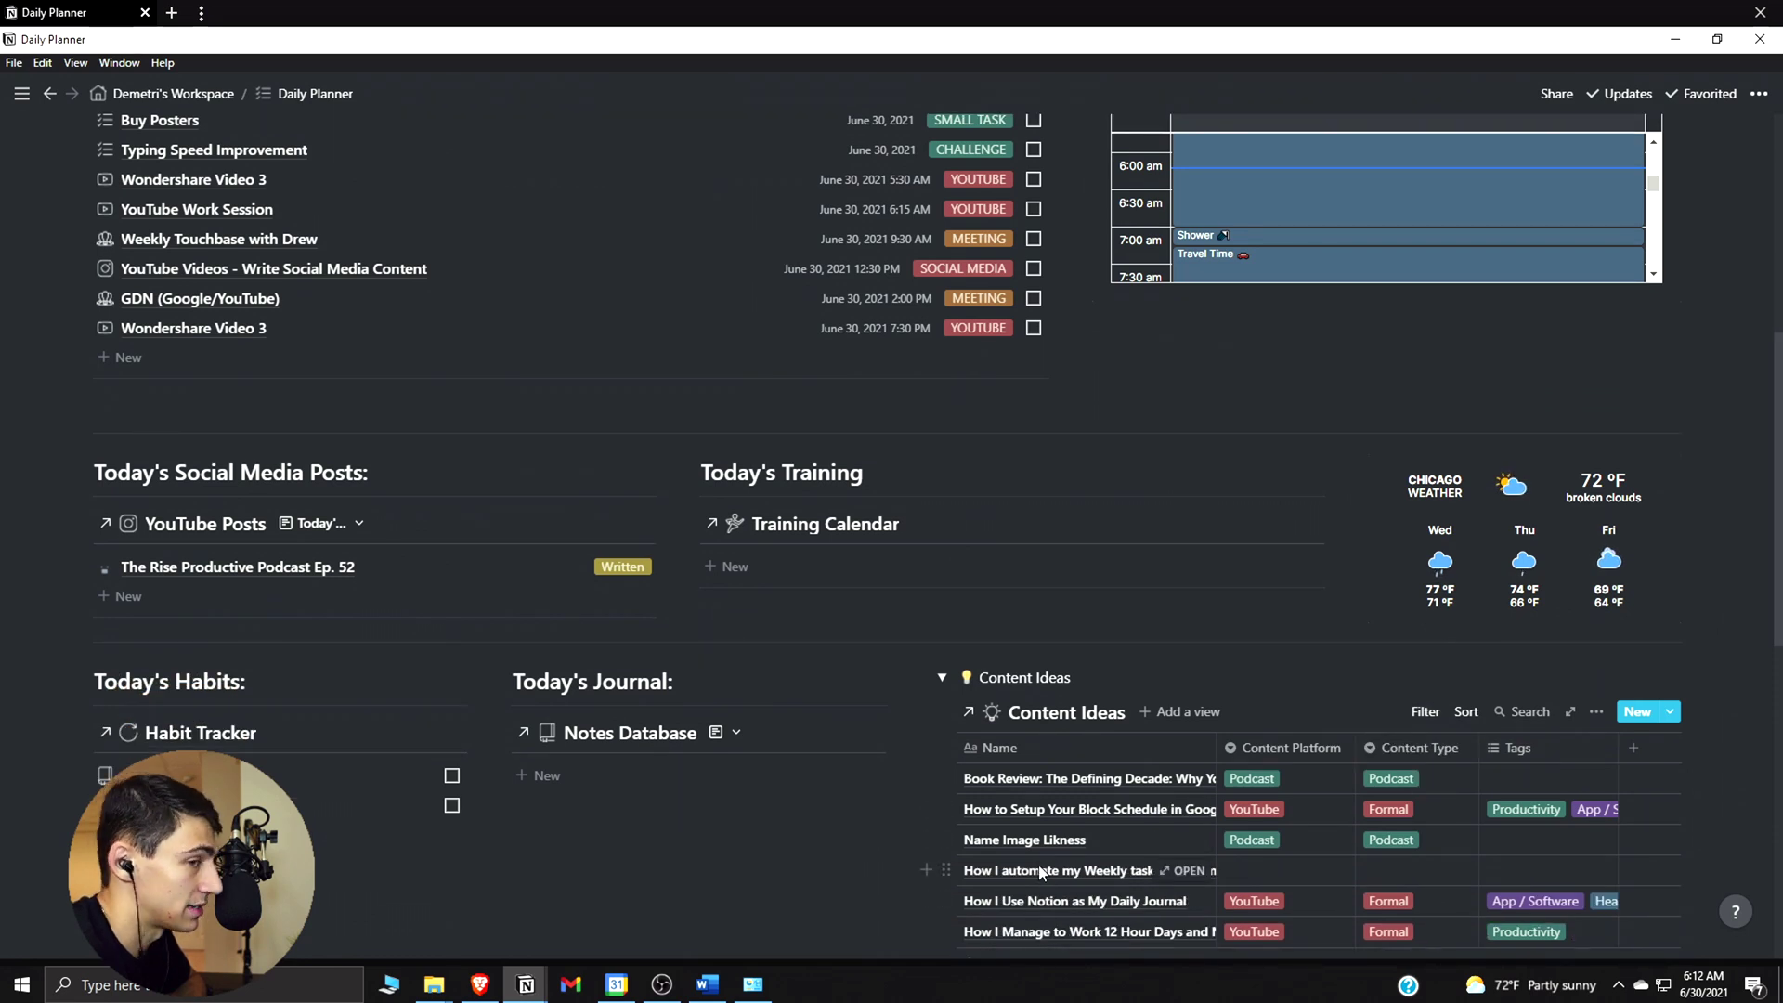
scroll(1027, 641, "down", 4)
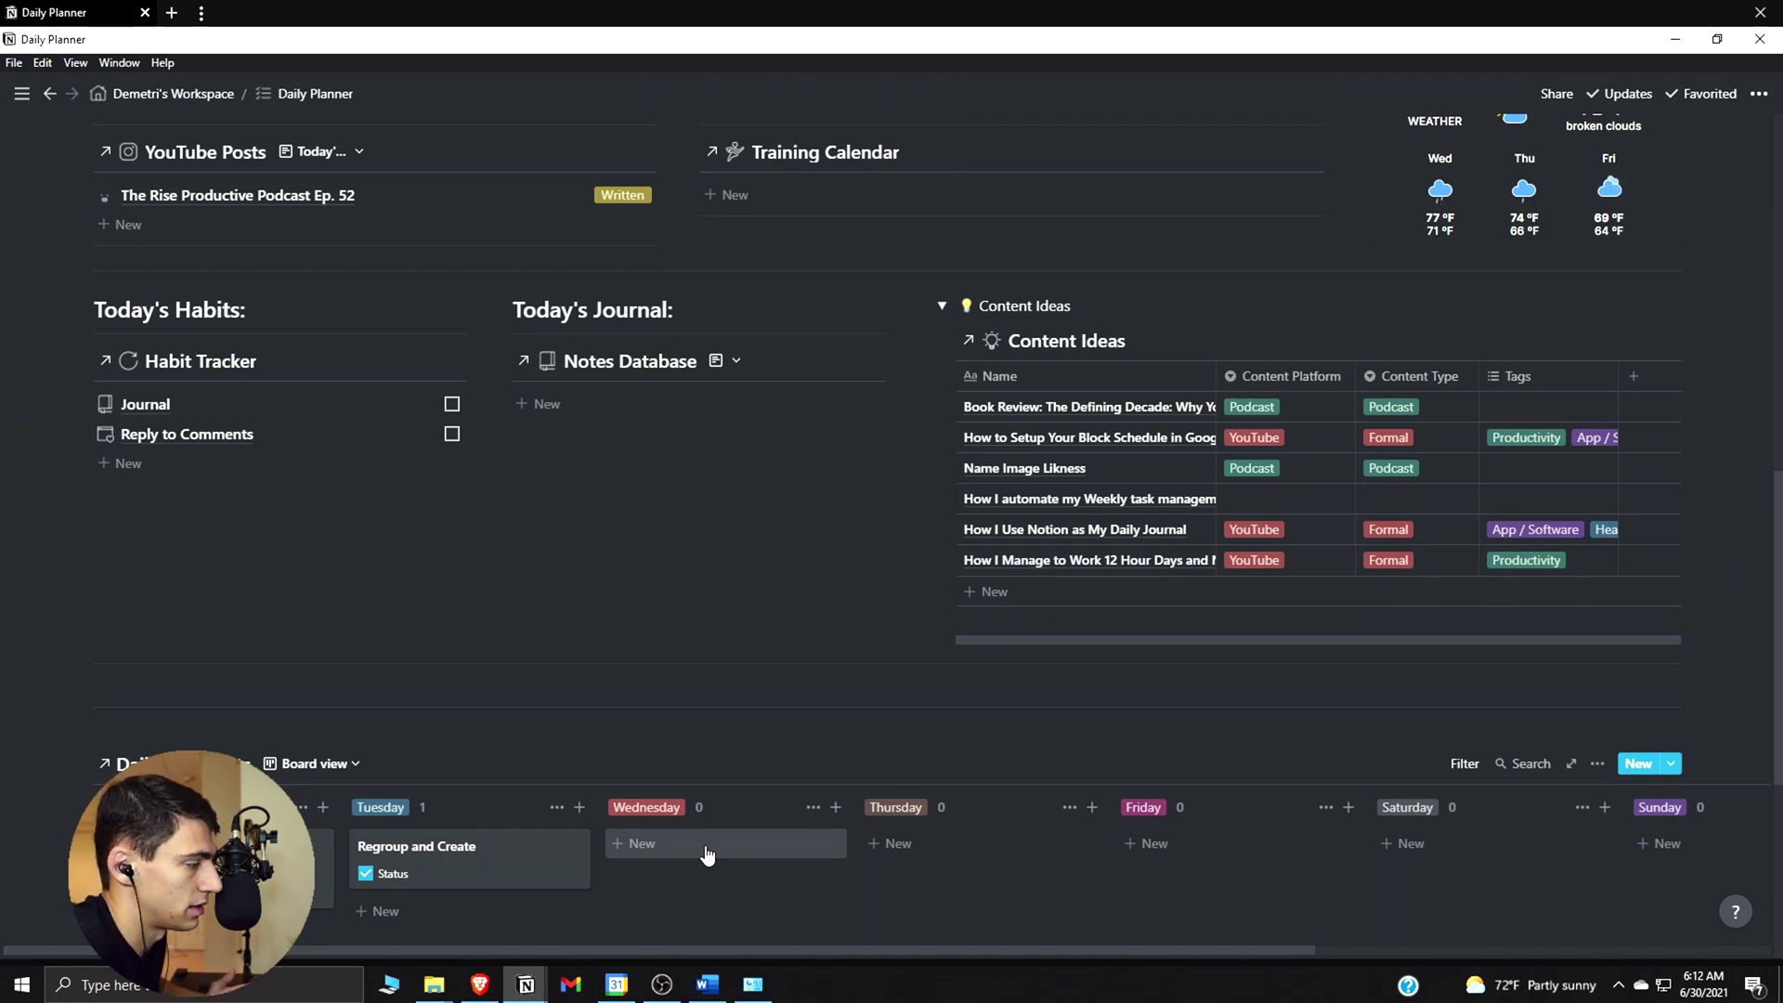
- Add a Wednesday card titled 'Create New Notion Videos' to the Daily Highlights board
left_click(707, 847)
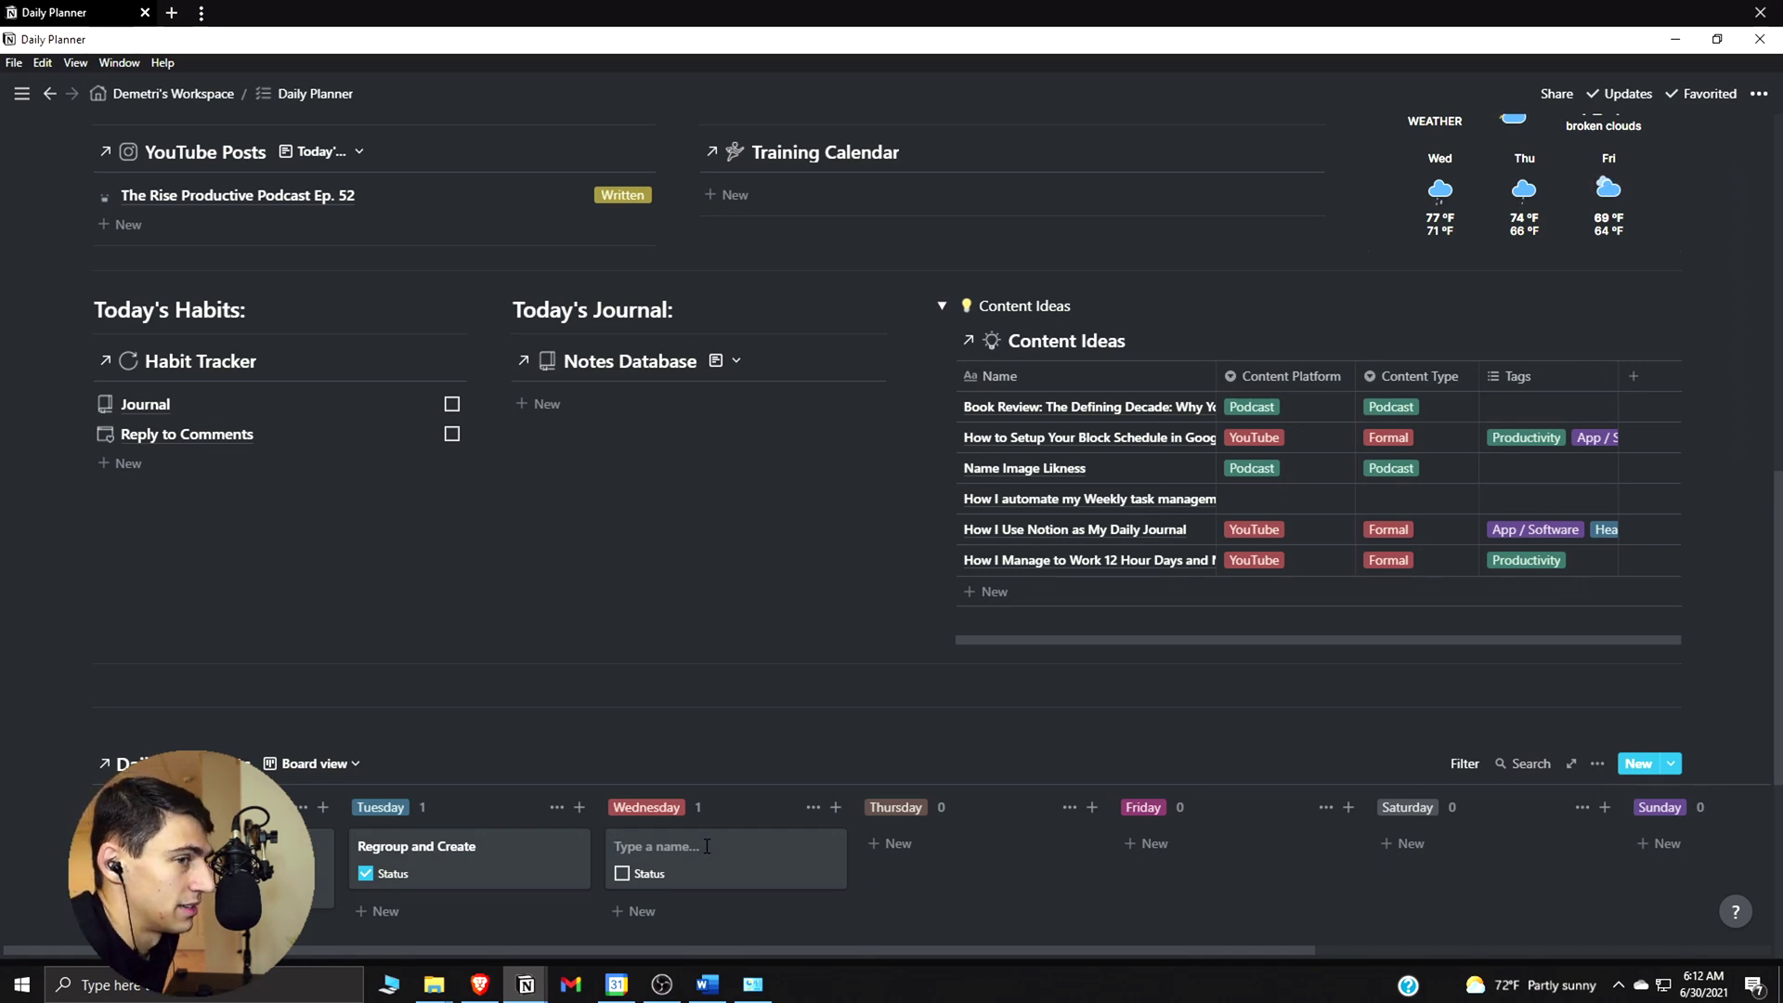
type("Create New Notion Videos")
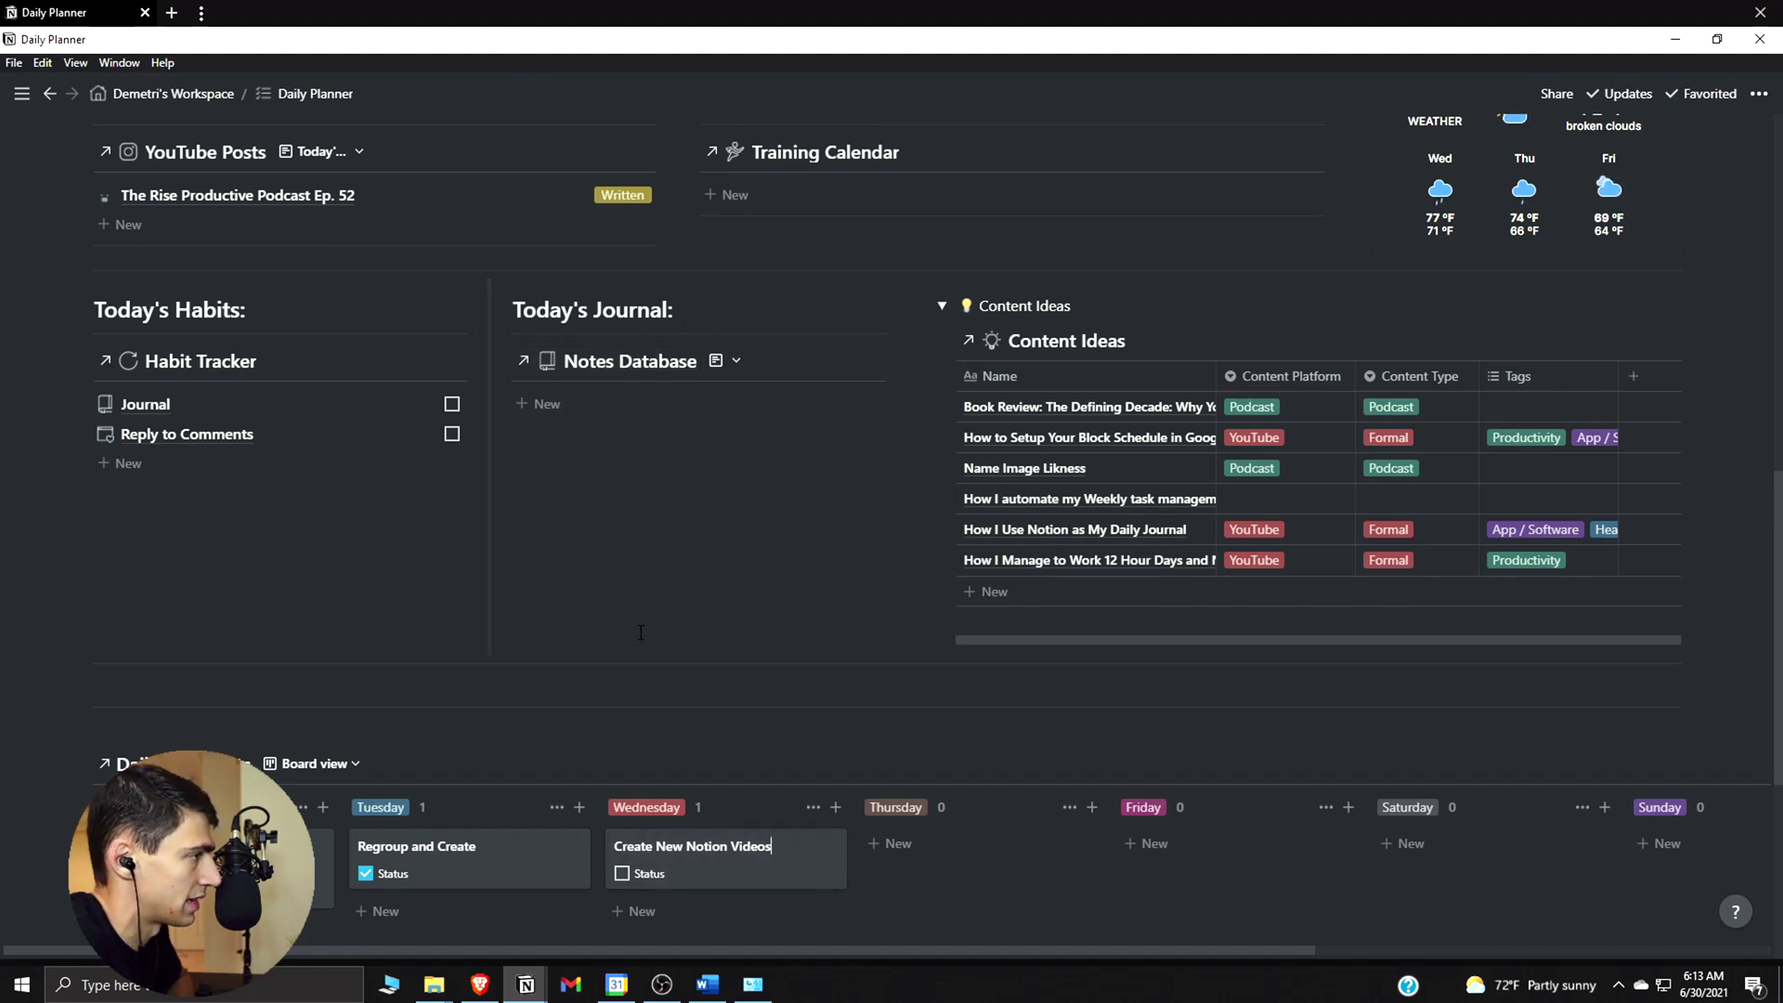
scroll(1239, 675, "up", 1)
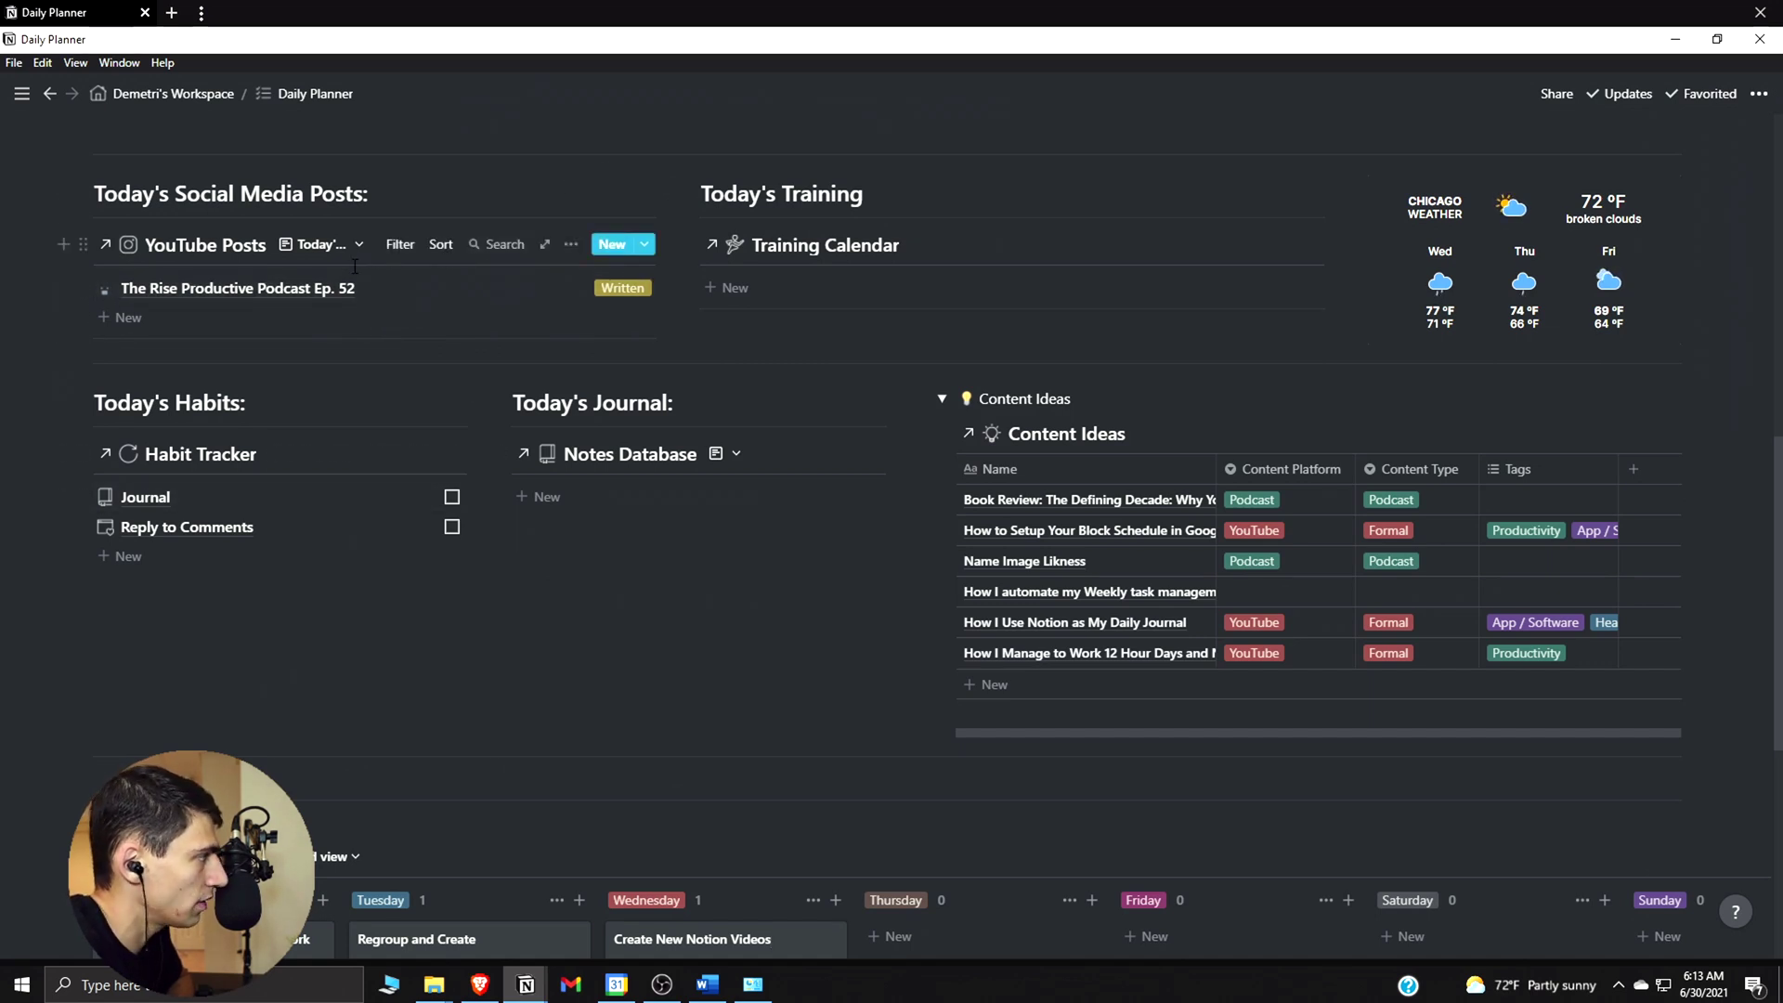
- Create a new Notes Database entry linked to the Create New Notion Videos daily highlight
left_click(697, 510)
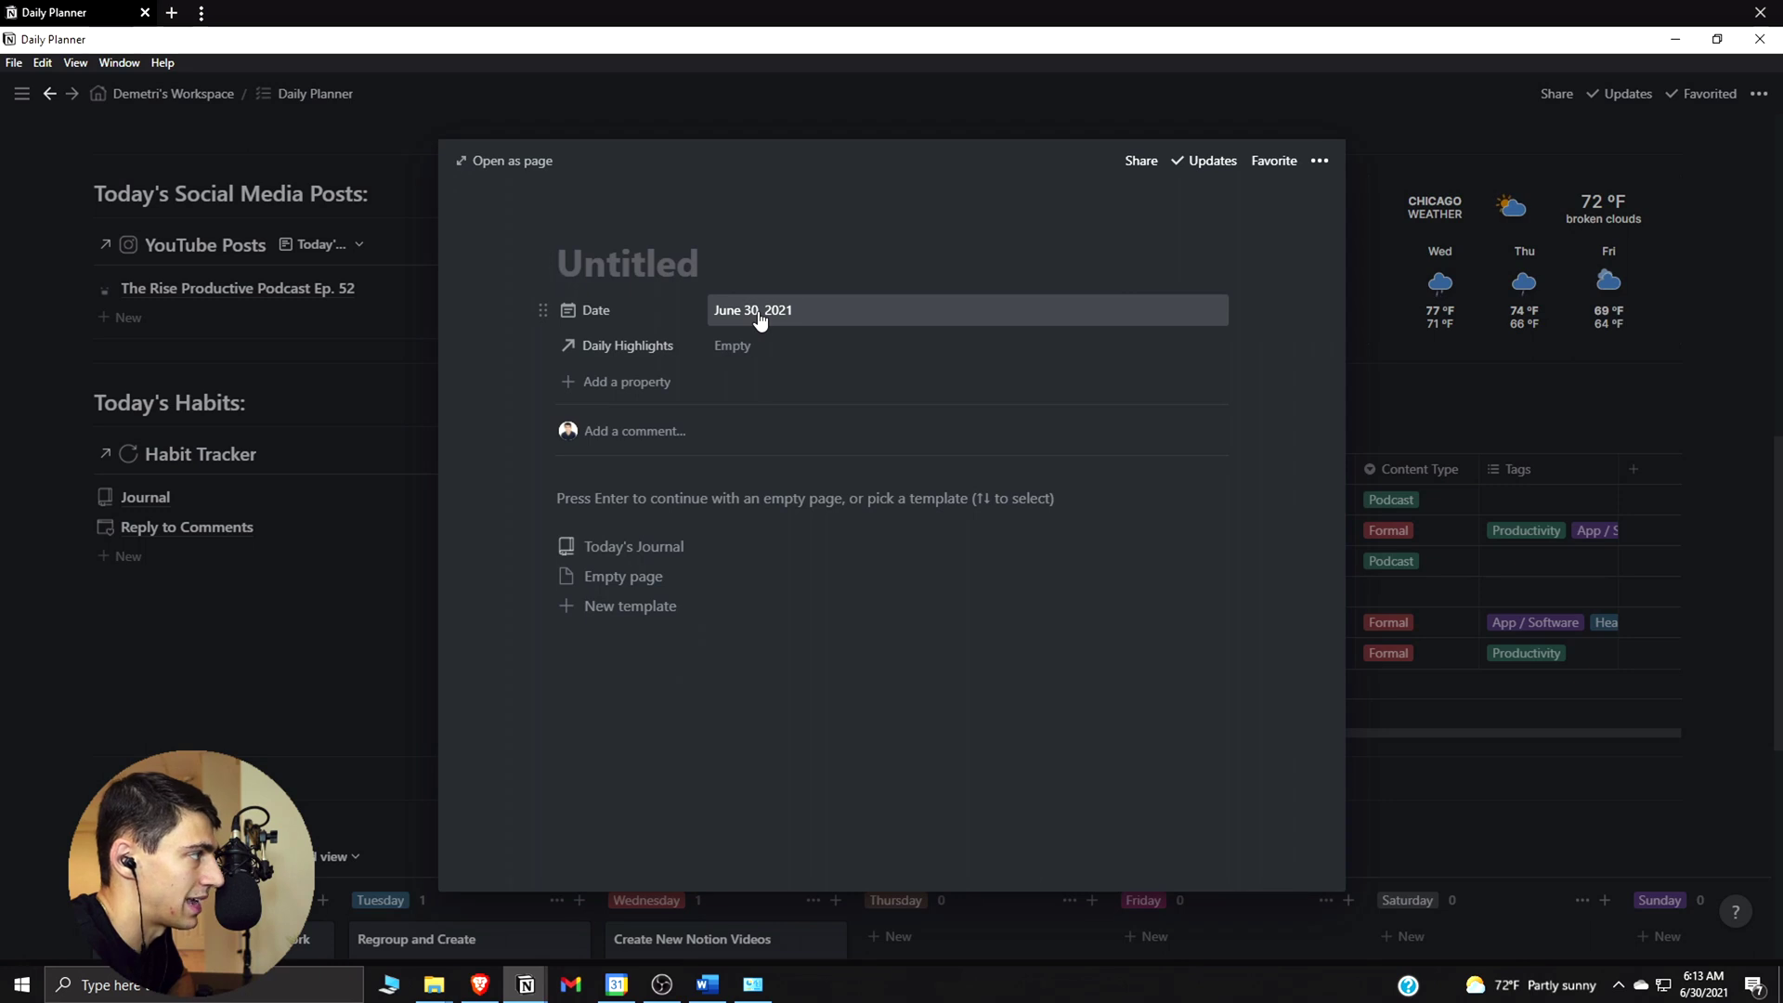
left_click(759, 346)
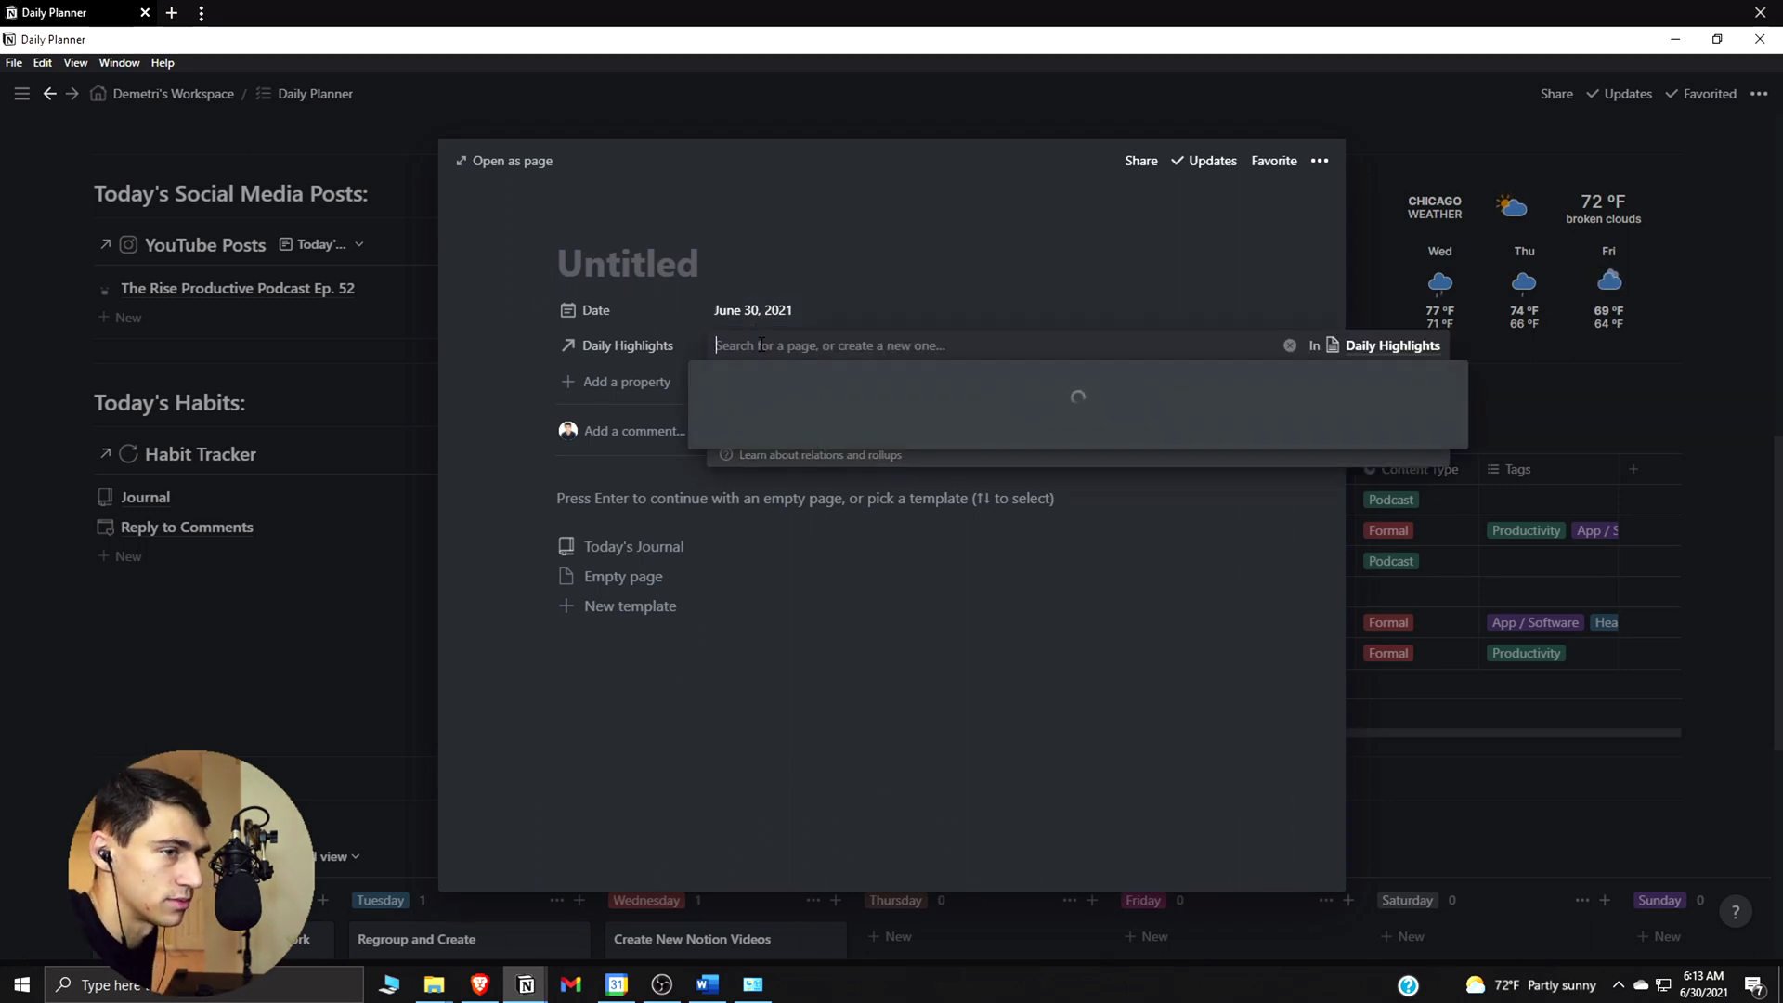
type("notio")
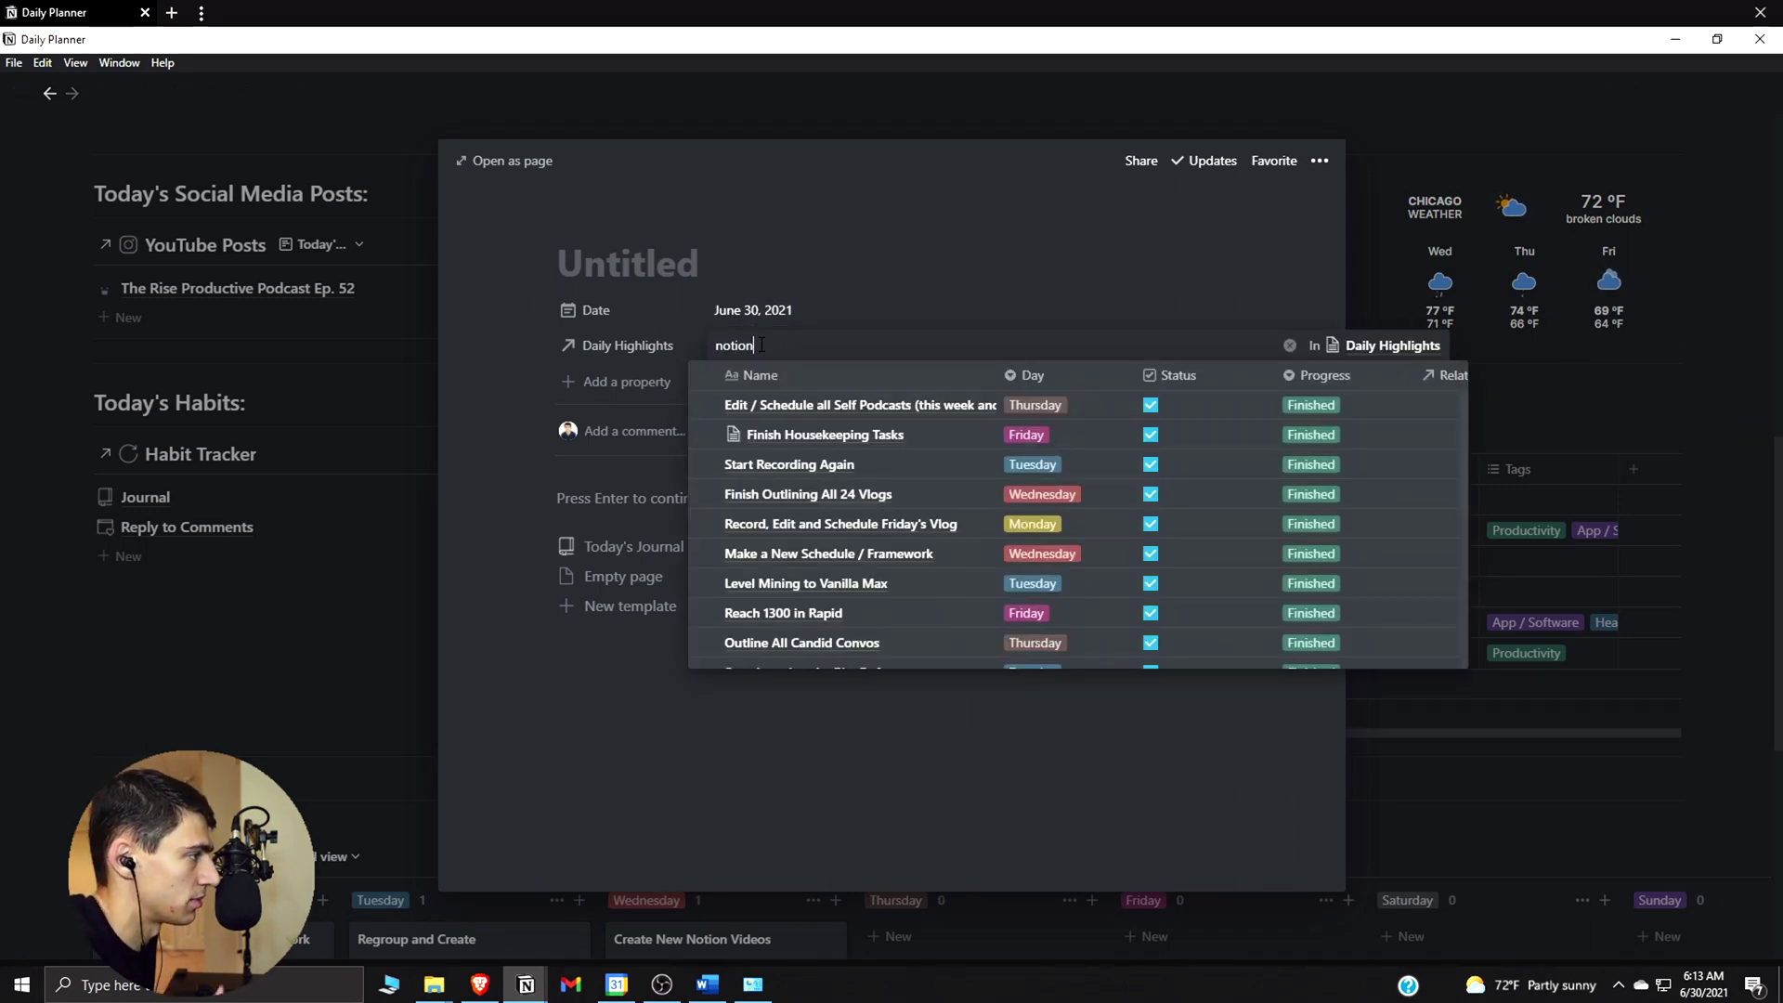
type("n")
left_click(771, 405)
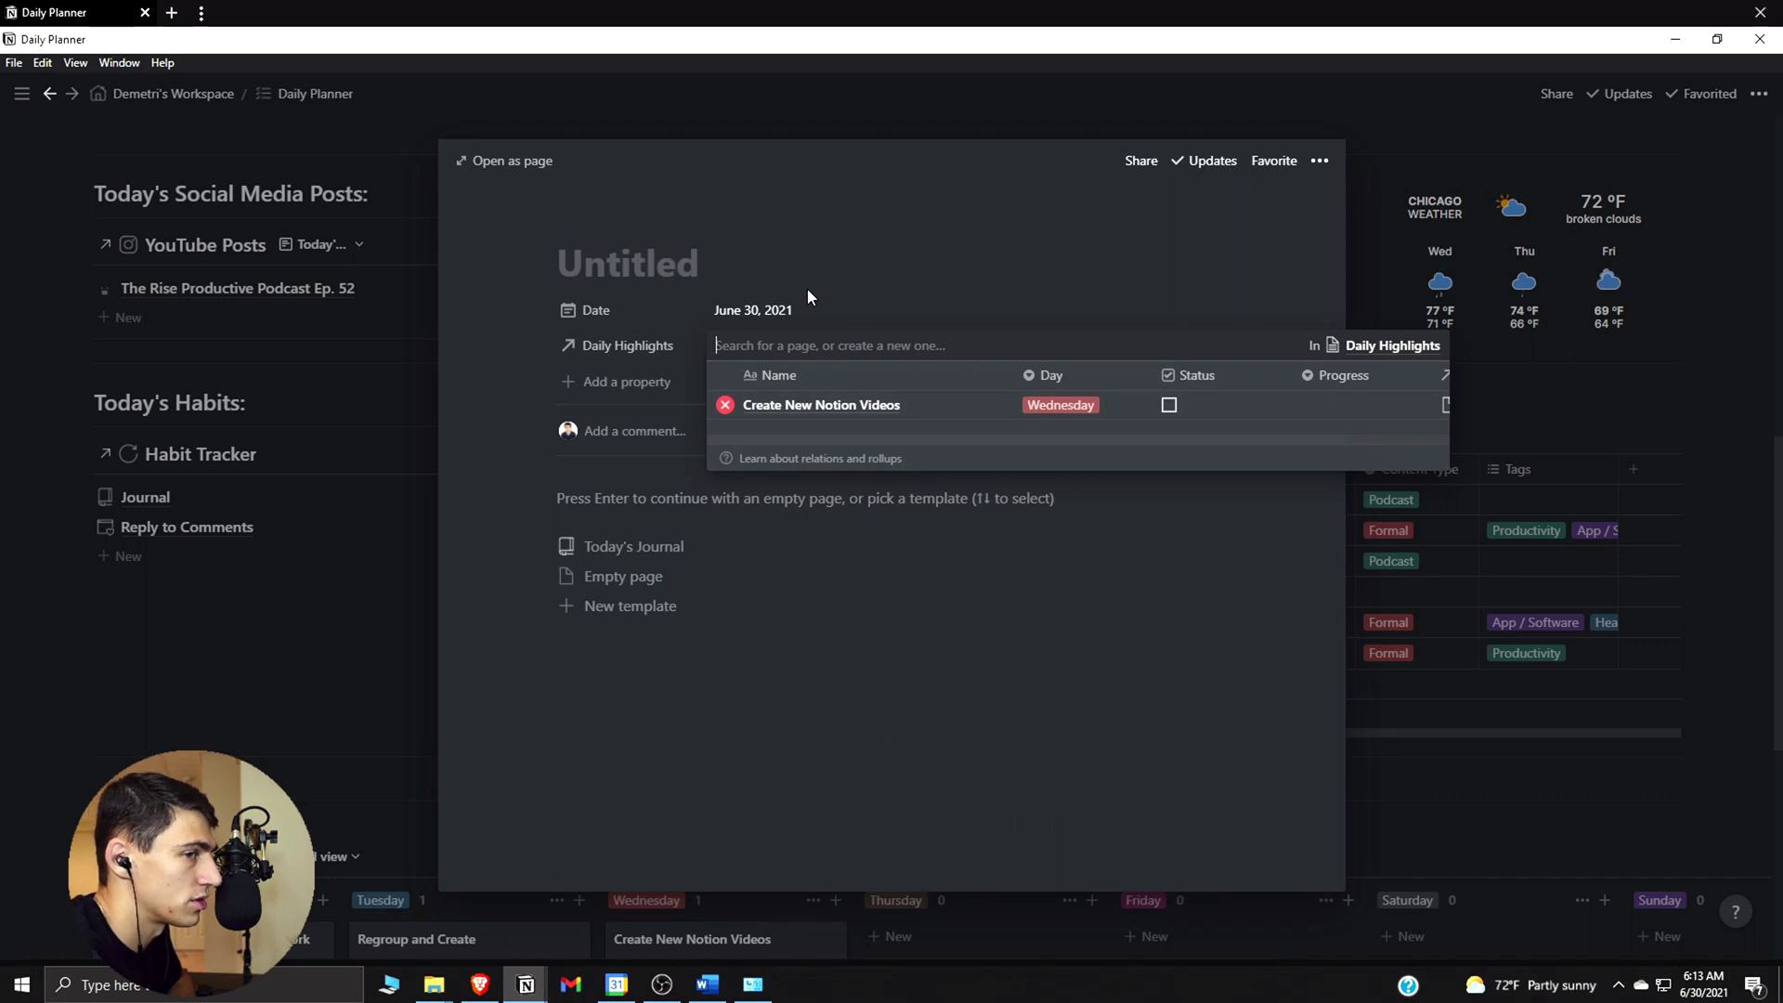
key("Escape")
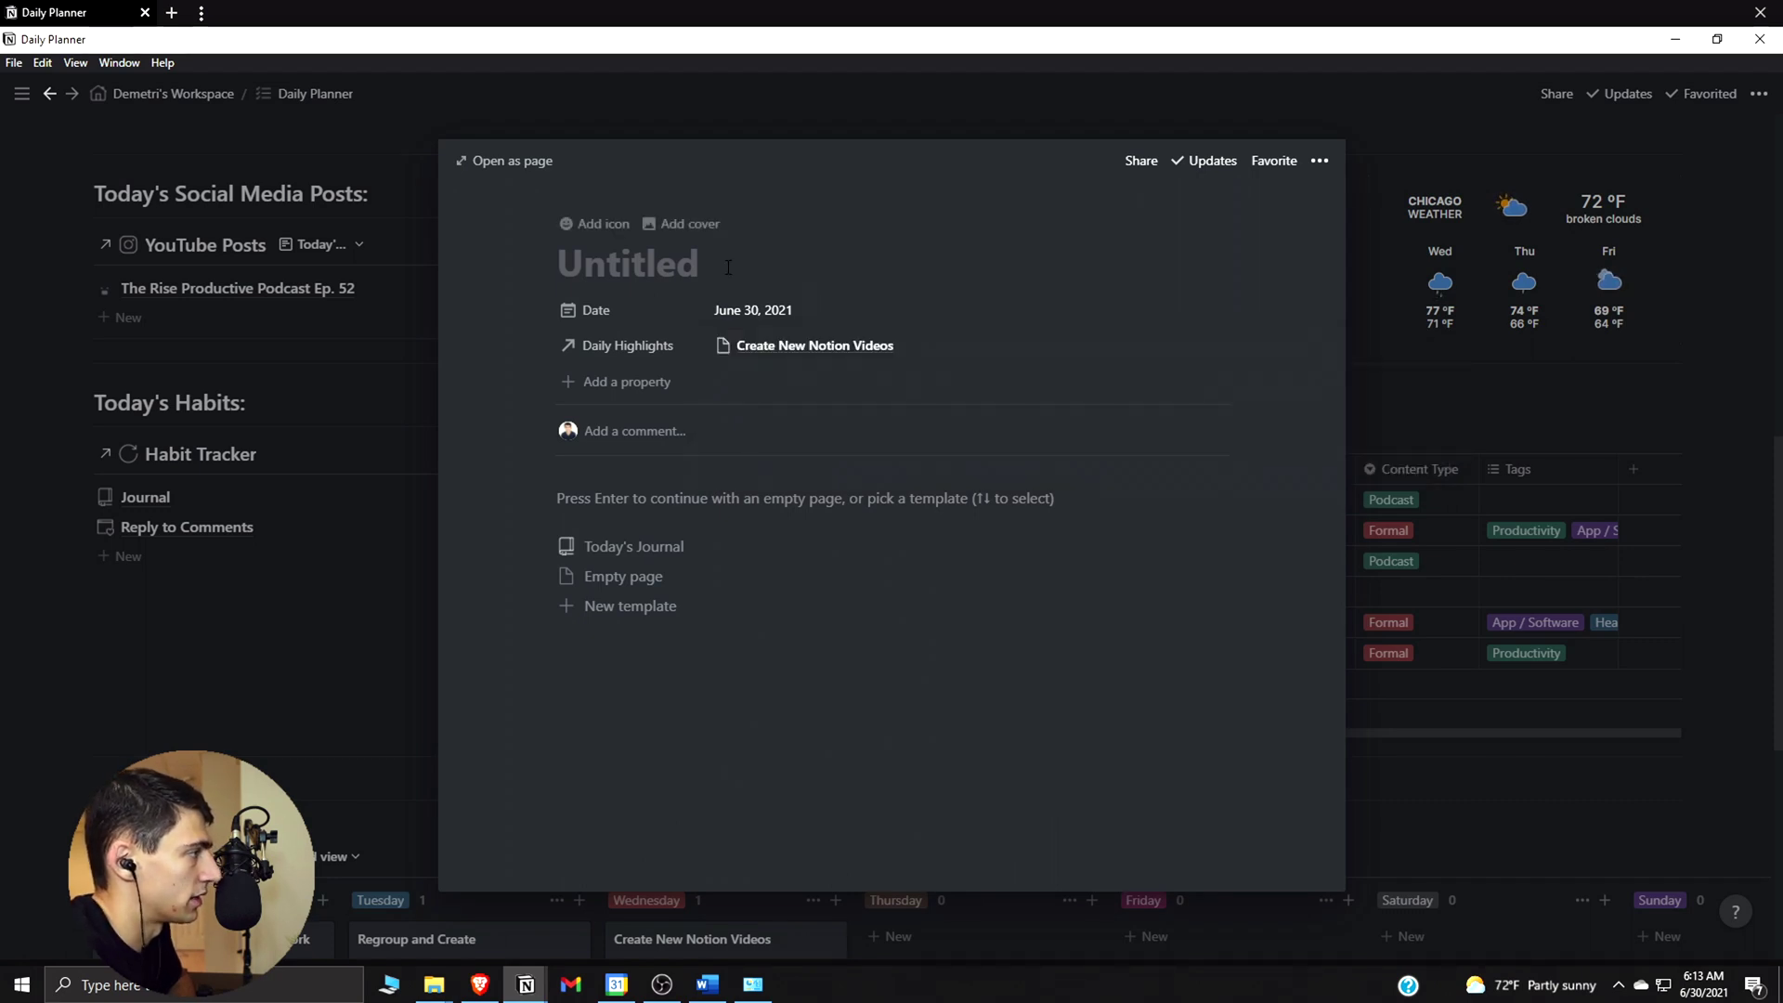
- Title the entry 'Create New Notion Videos', apply Today's Journal, and add highlight 'Create new Notion API and Workspace video'
left_click(728, 268)
type("Cre")
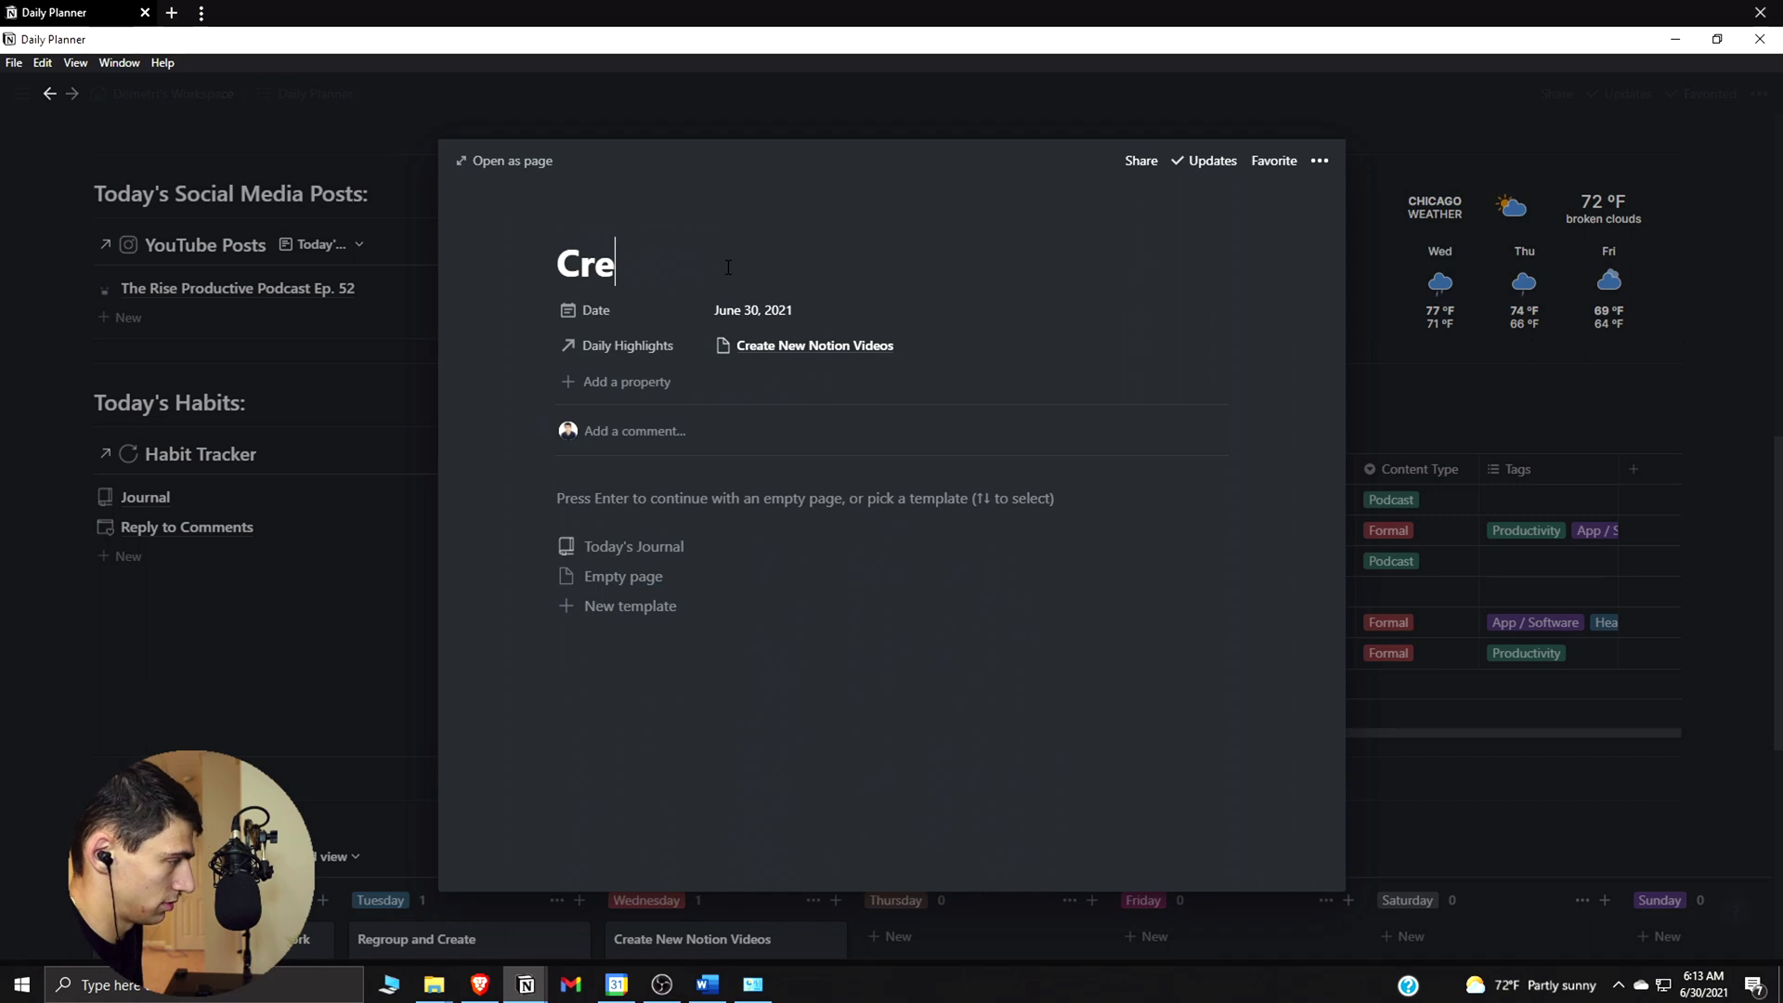
type("ate New Notion ")
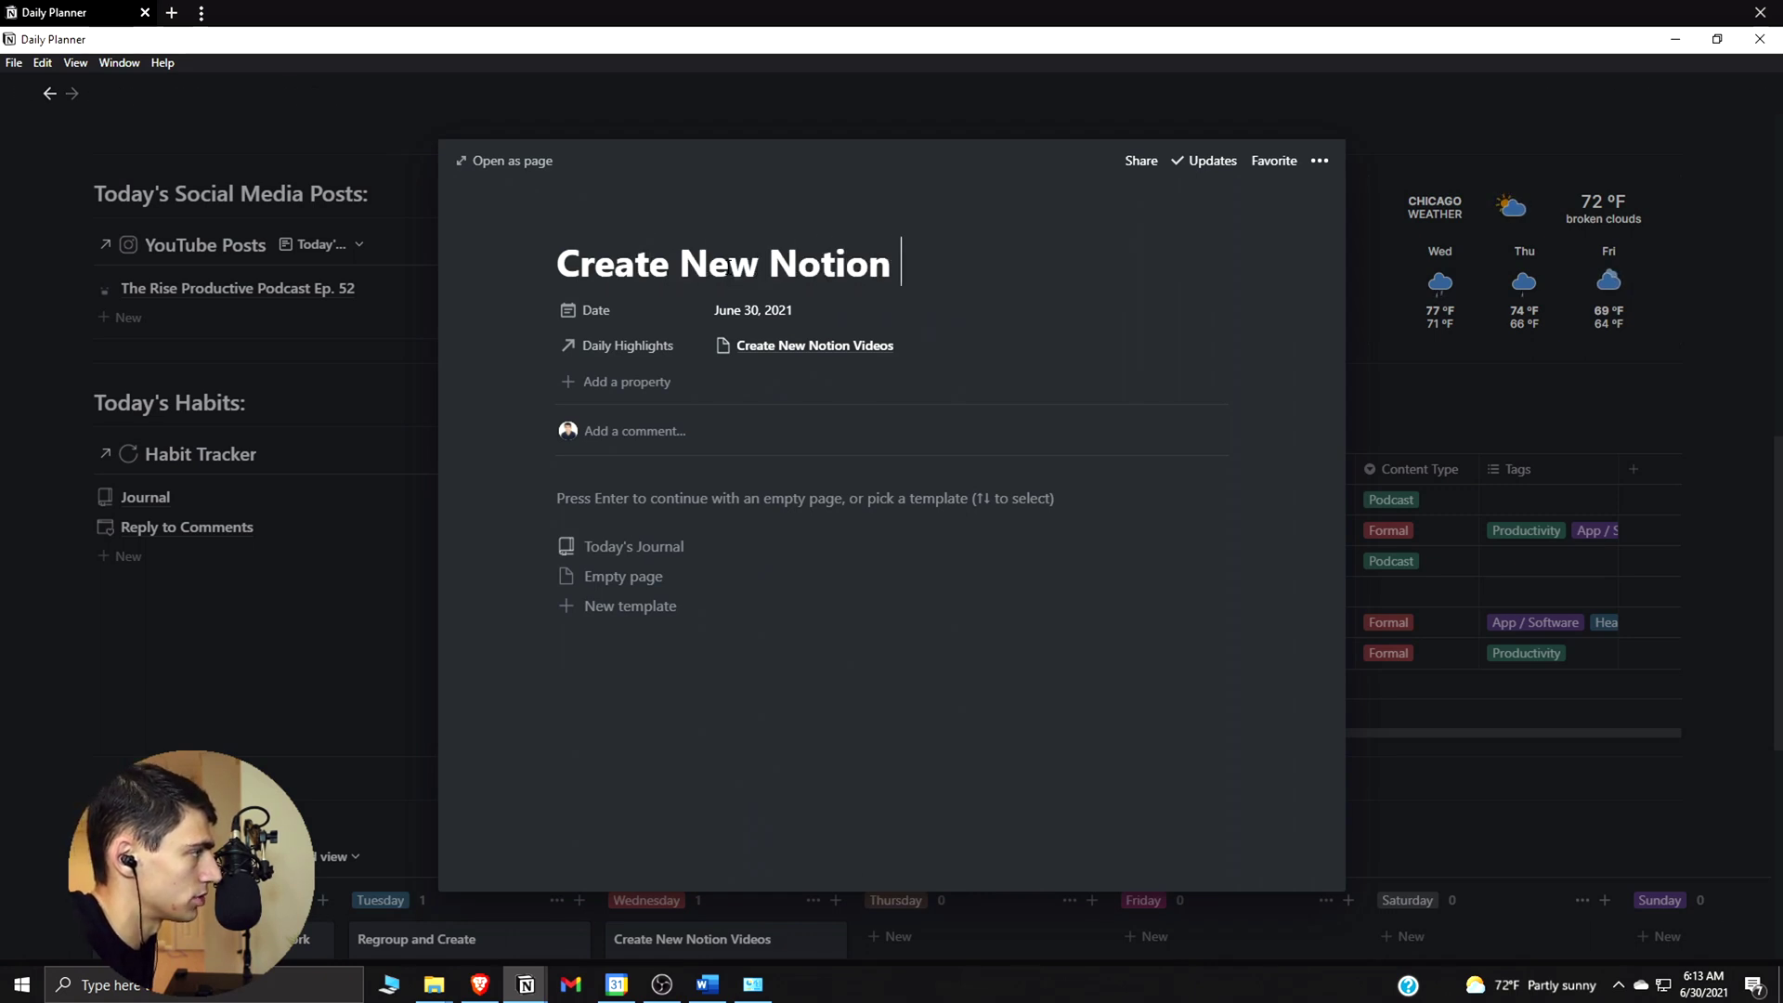
type("Videos")
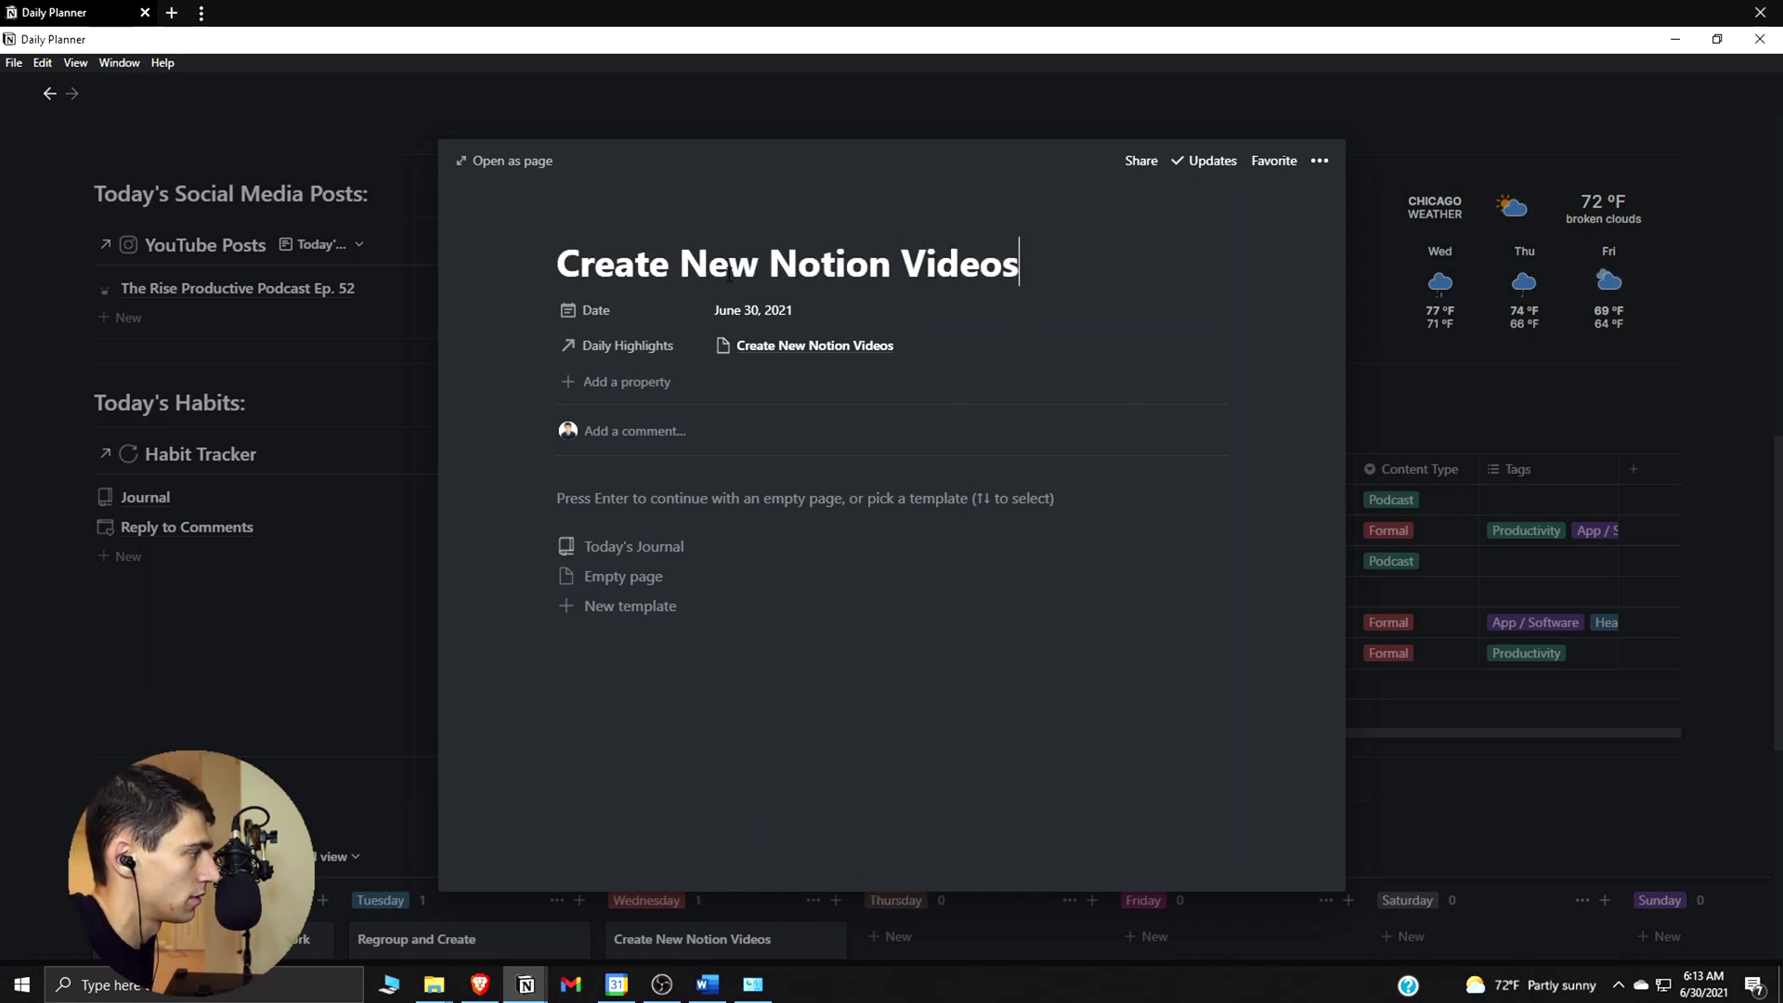
left_click(649, 547)
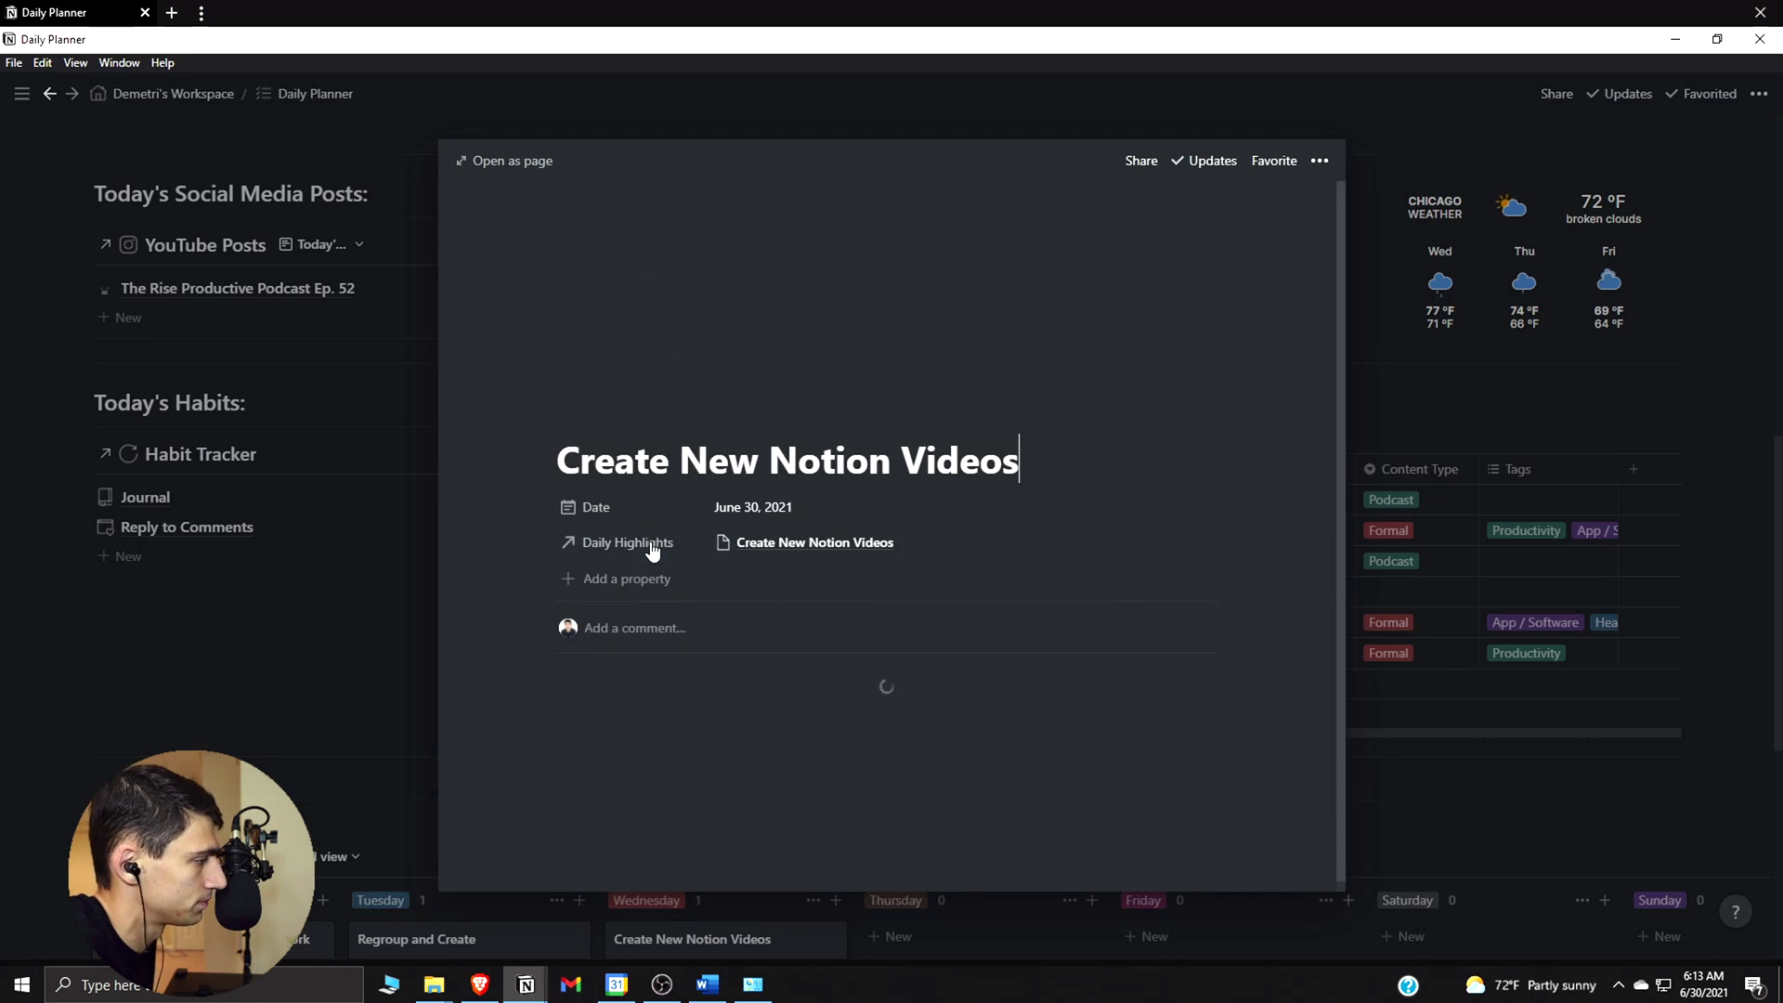
scroll(655, 594, "down", 1)
left_click(671, 650)
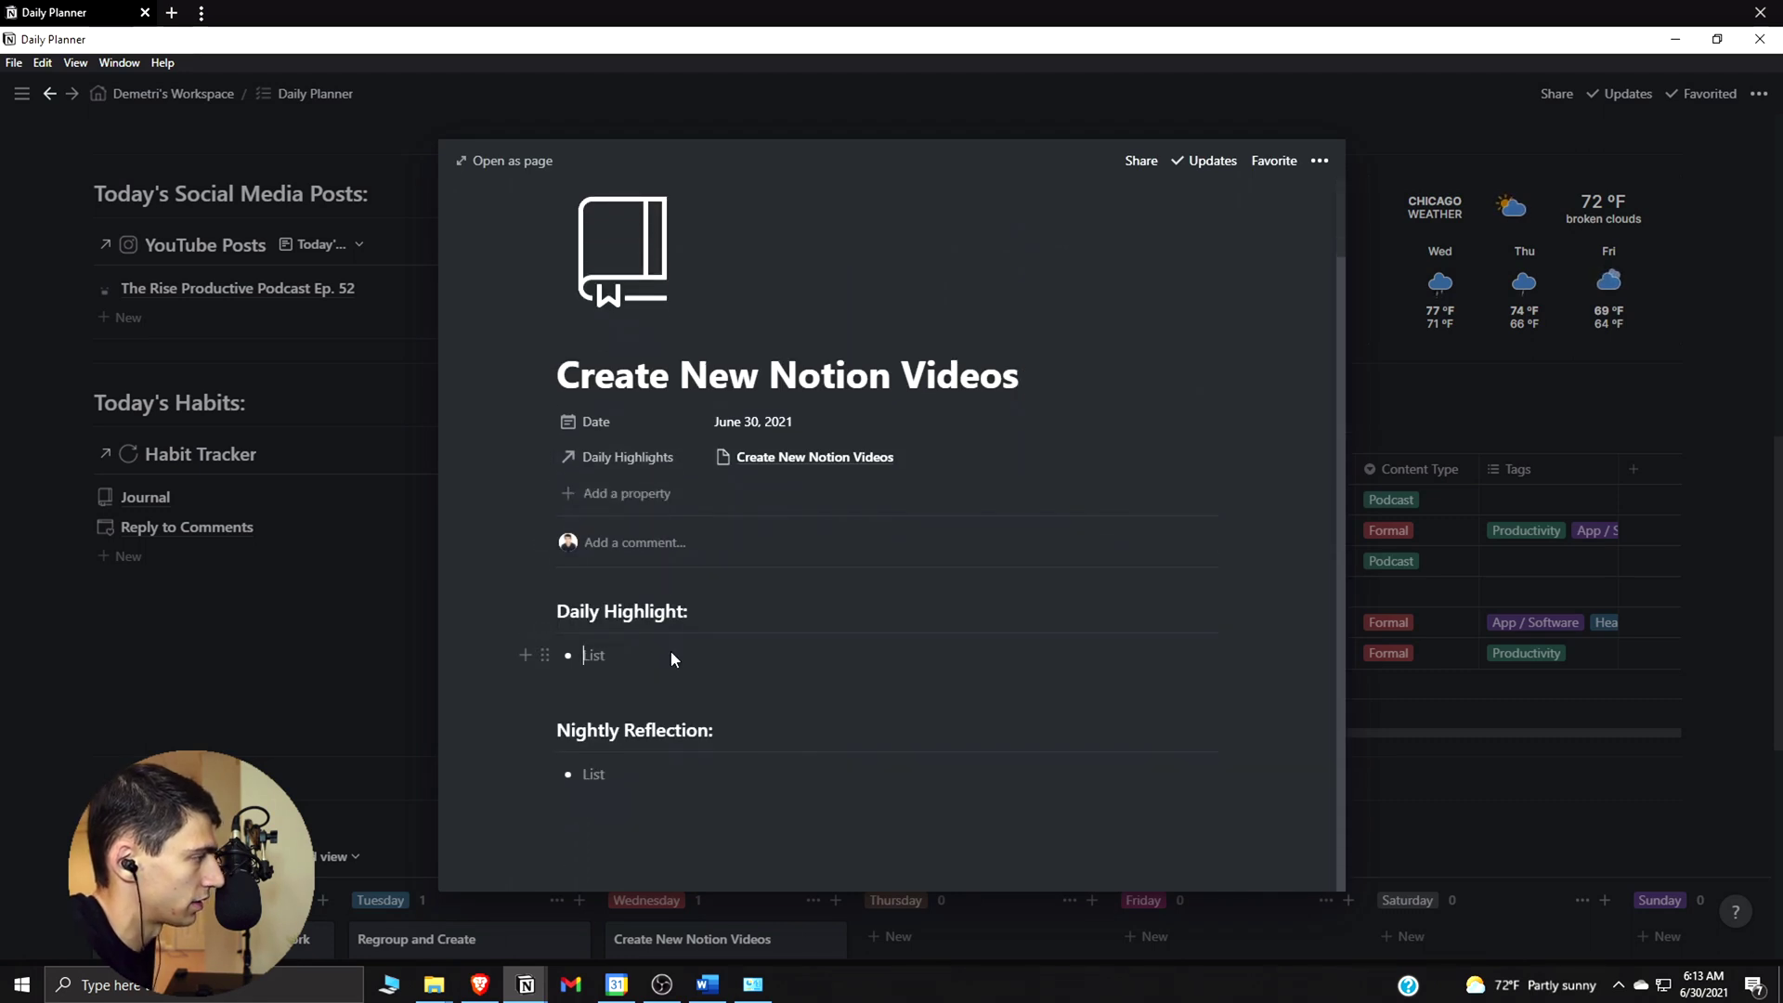
type("Create new N")
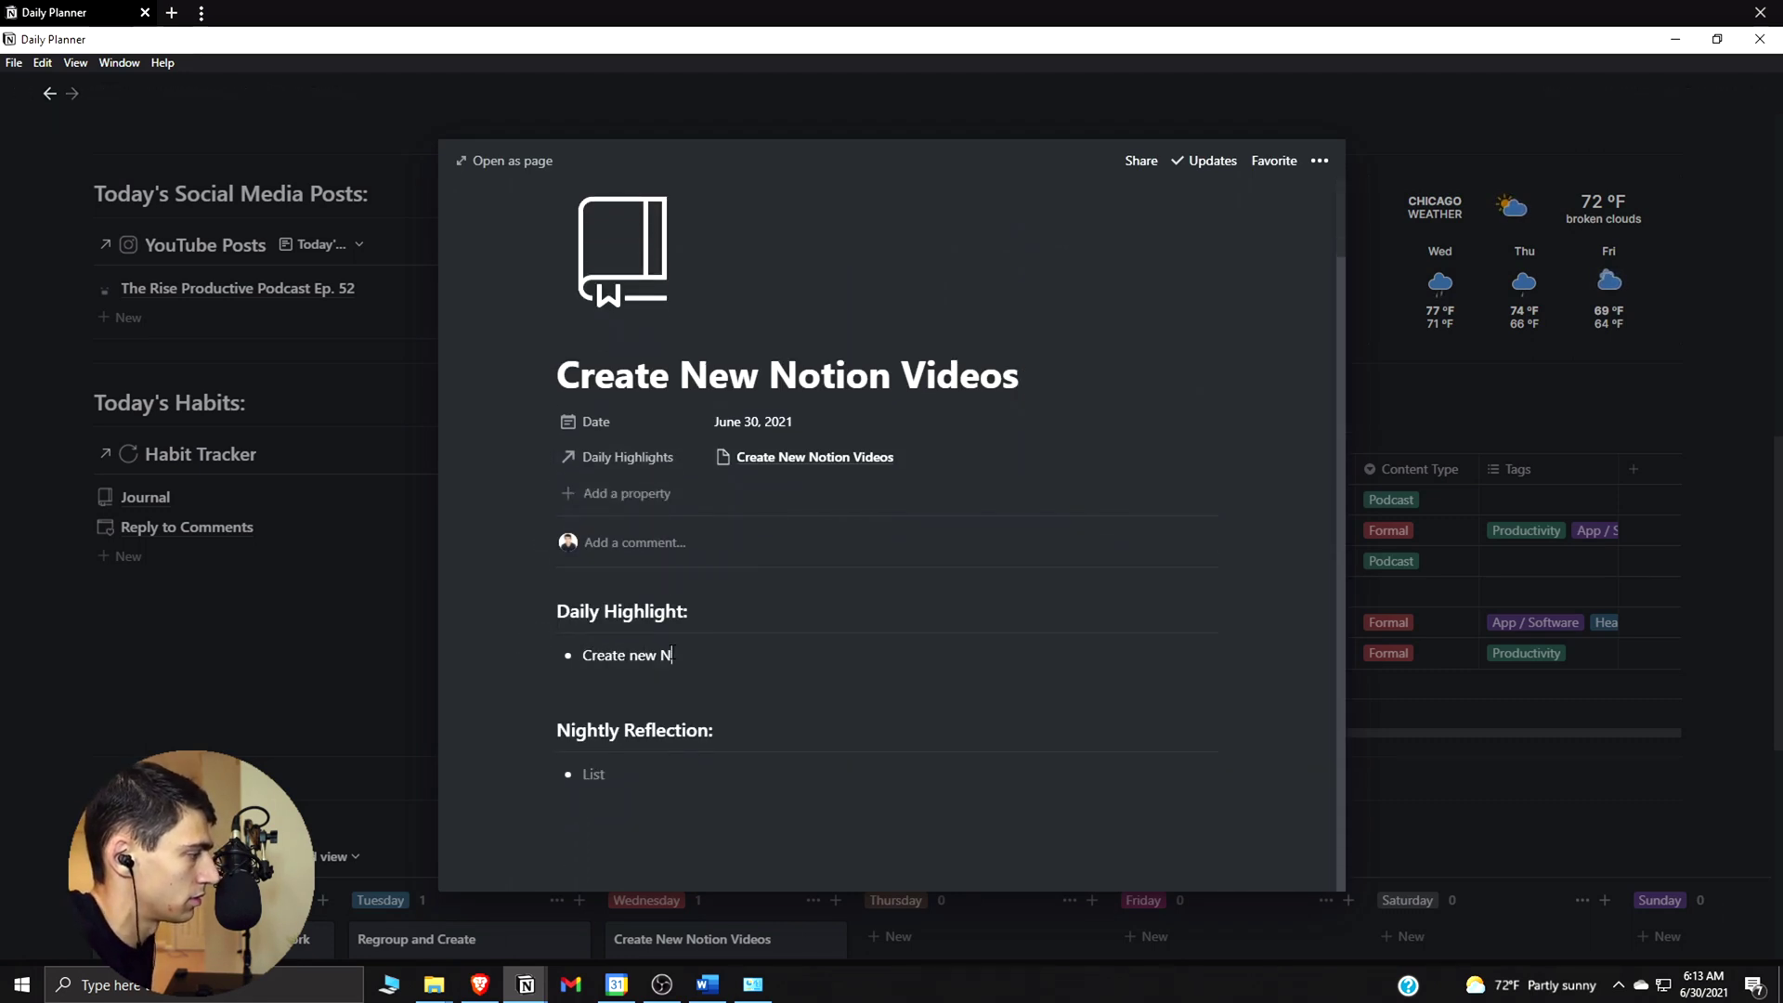
type("otion API and")
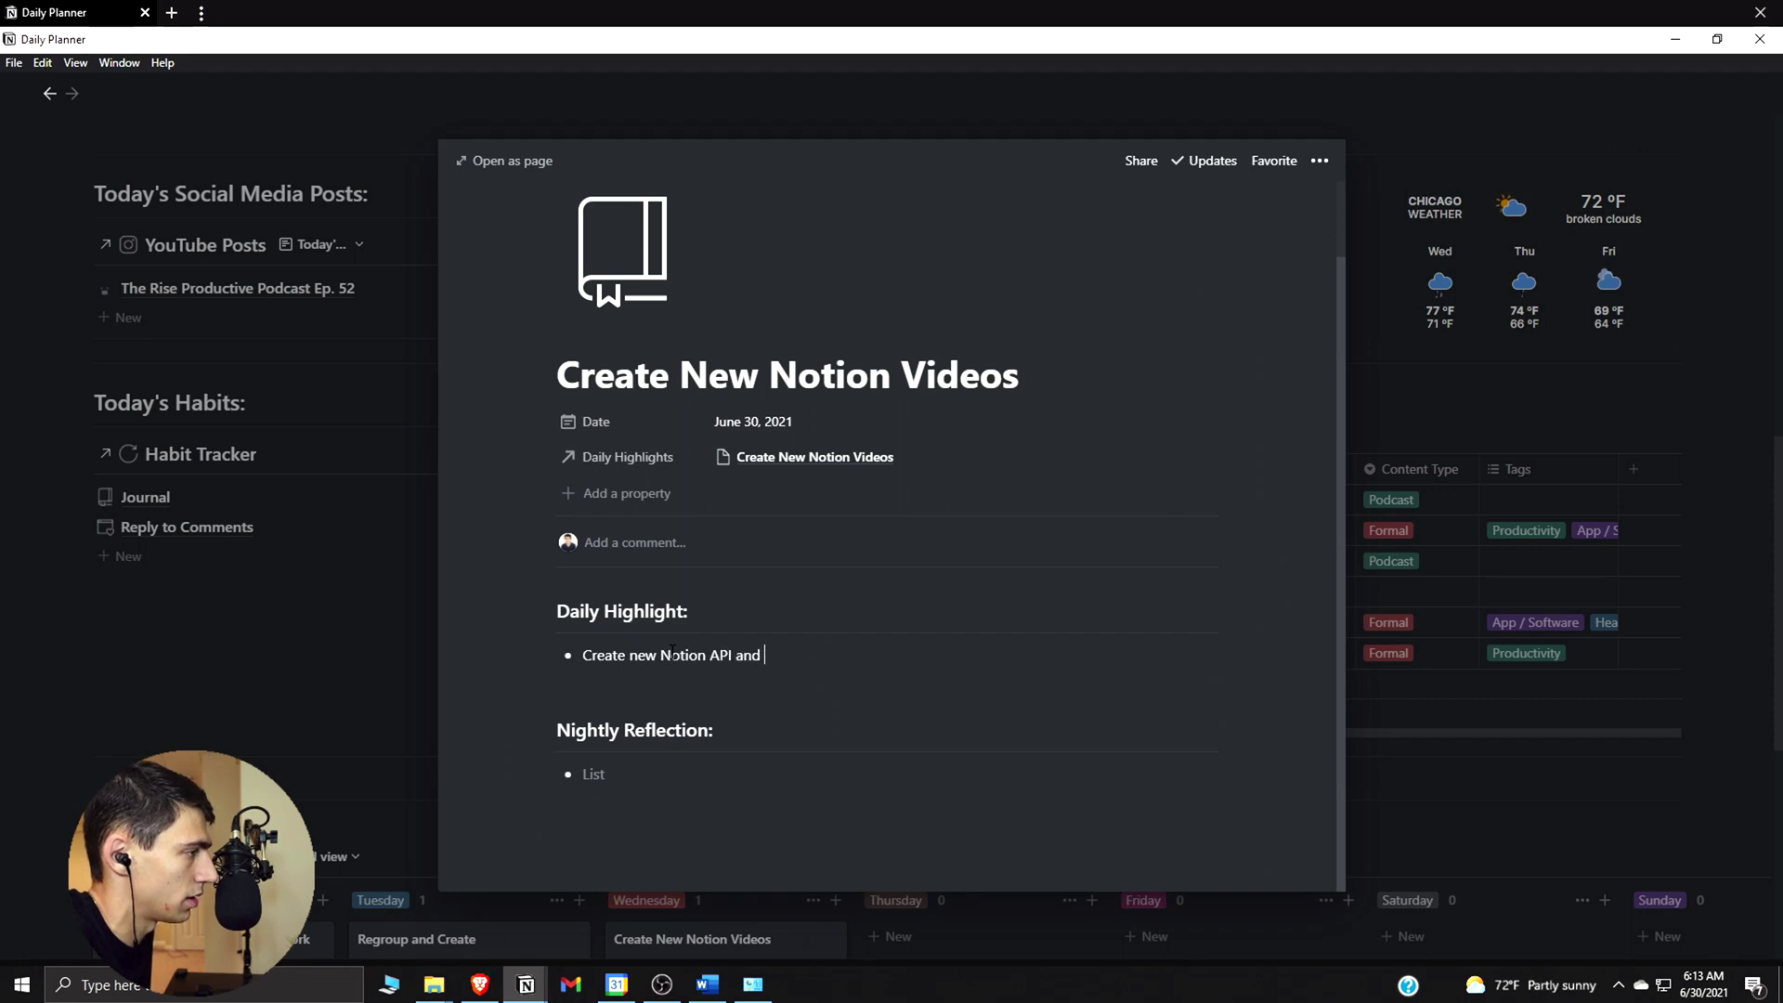
type(" Workspace video")
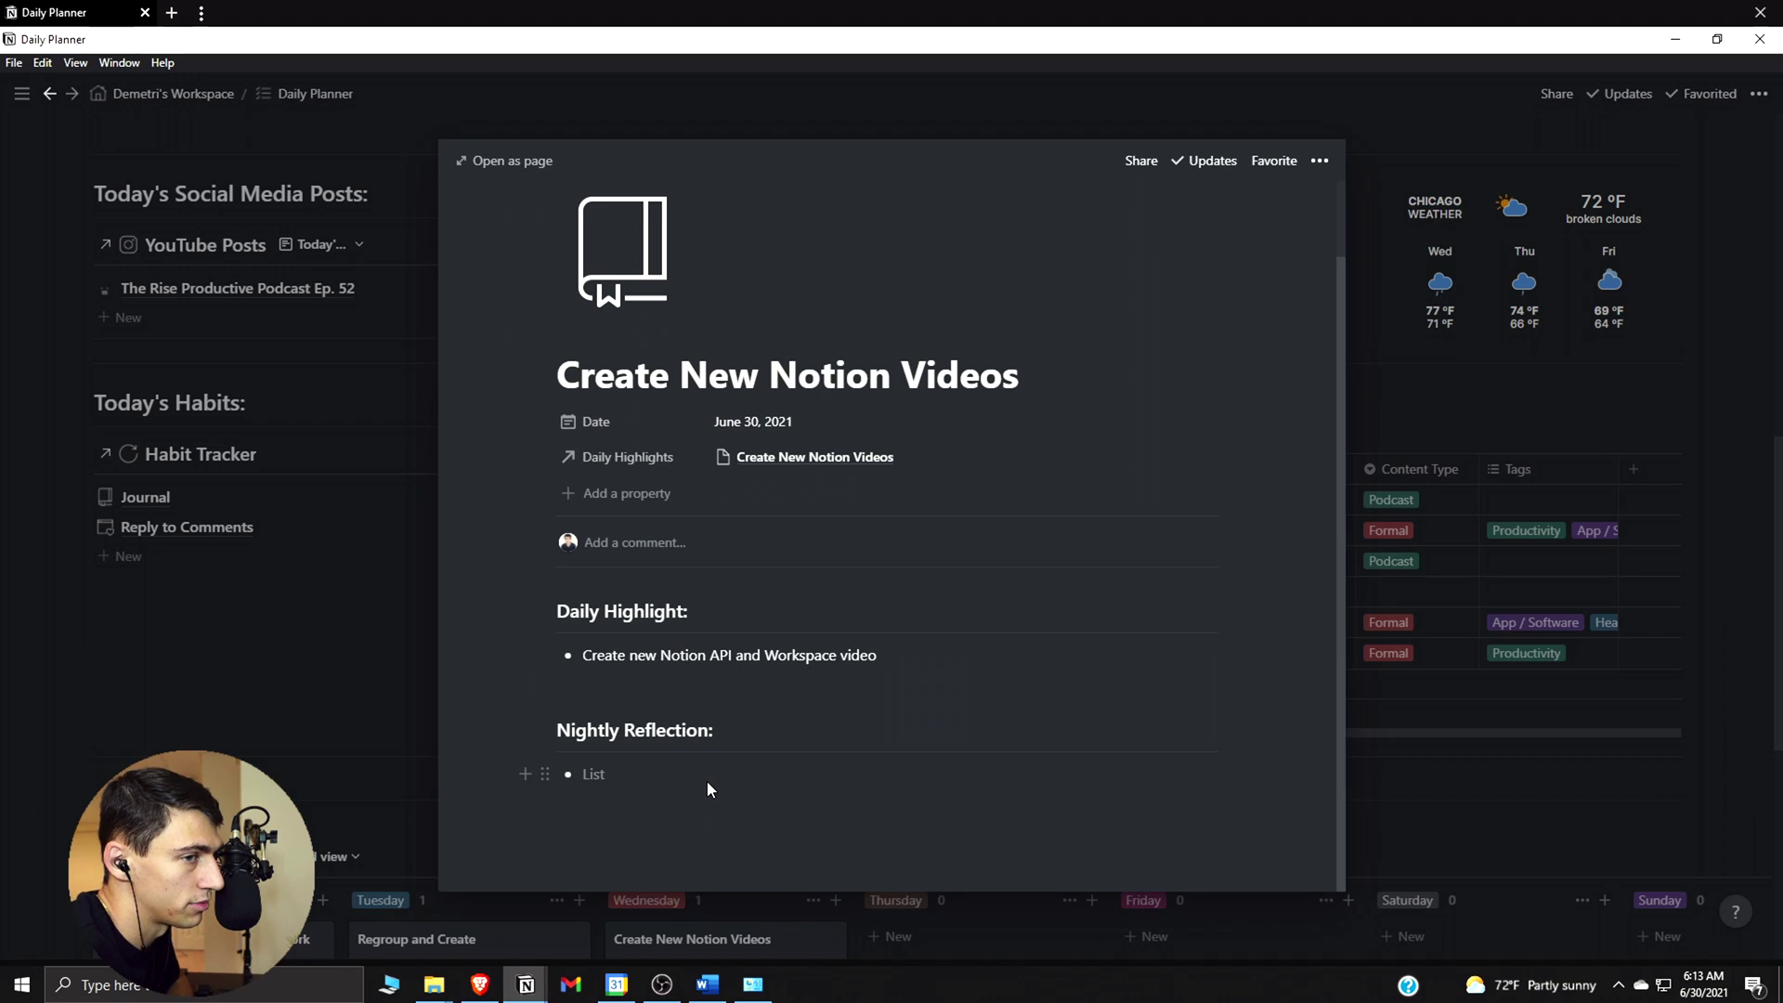
left_click(285, 701)
scroll(694, 869, "down", 2)
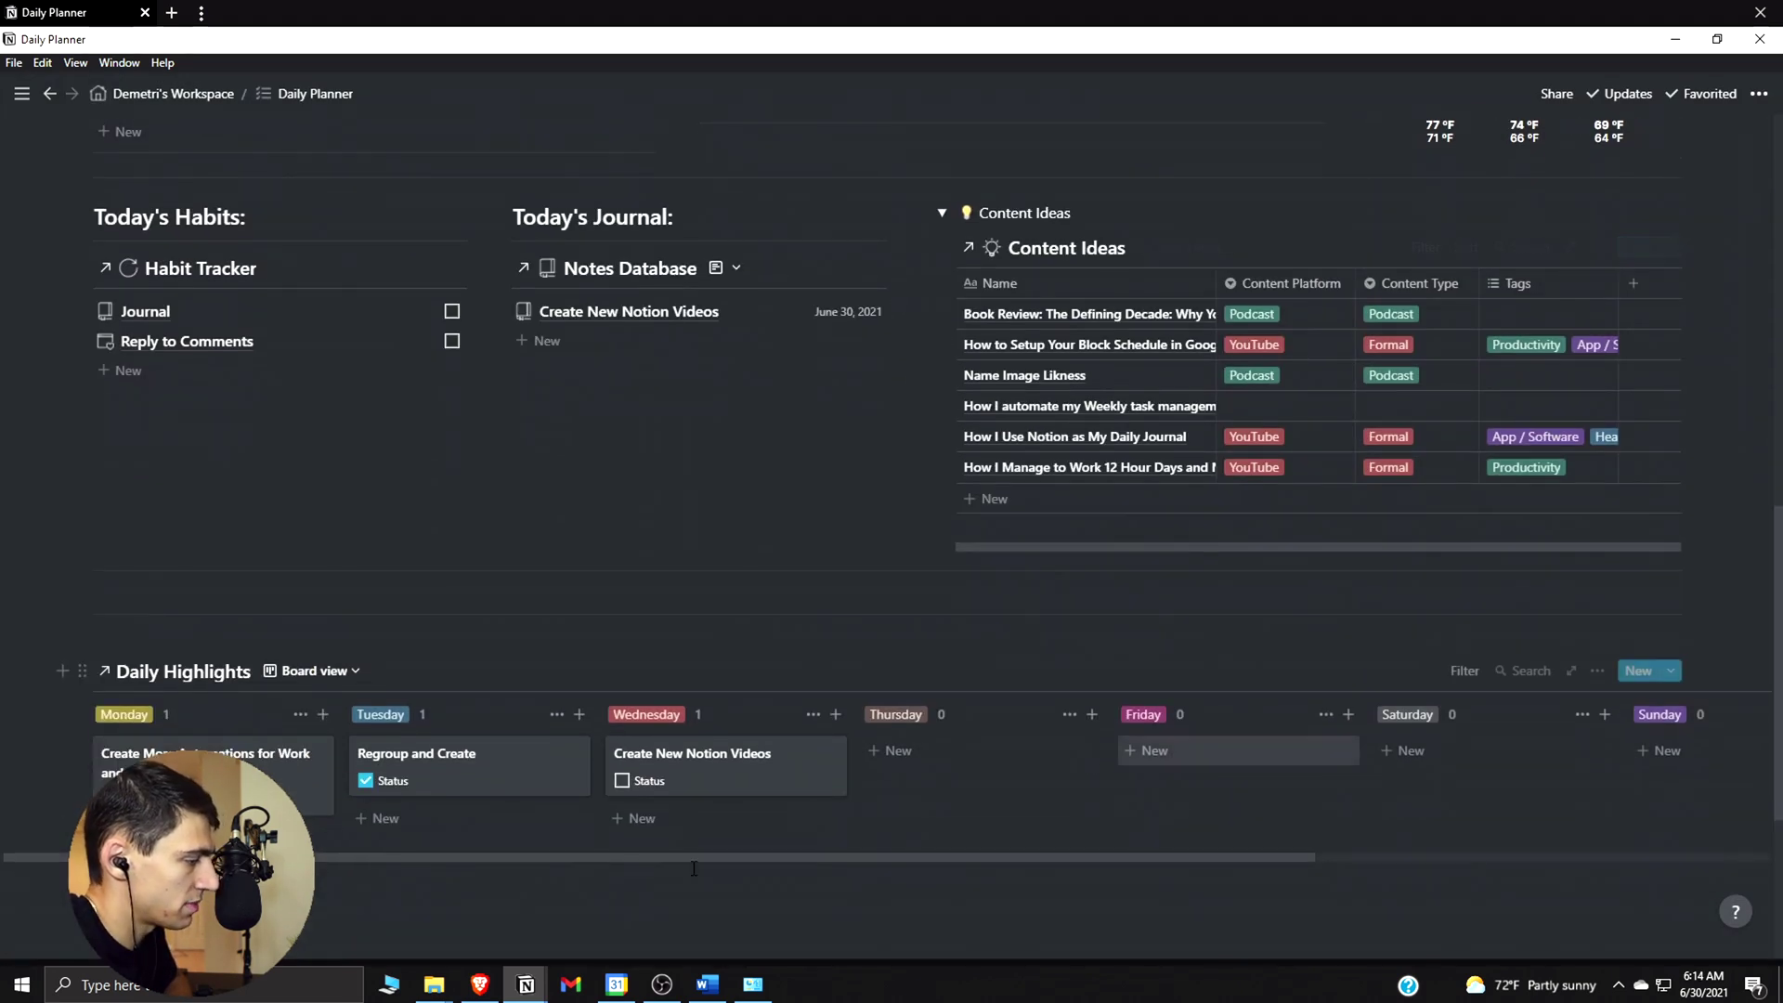
scroll(1230, 597, "down", 1)
scroll(708, 776, "up", 9)
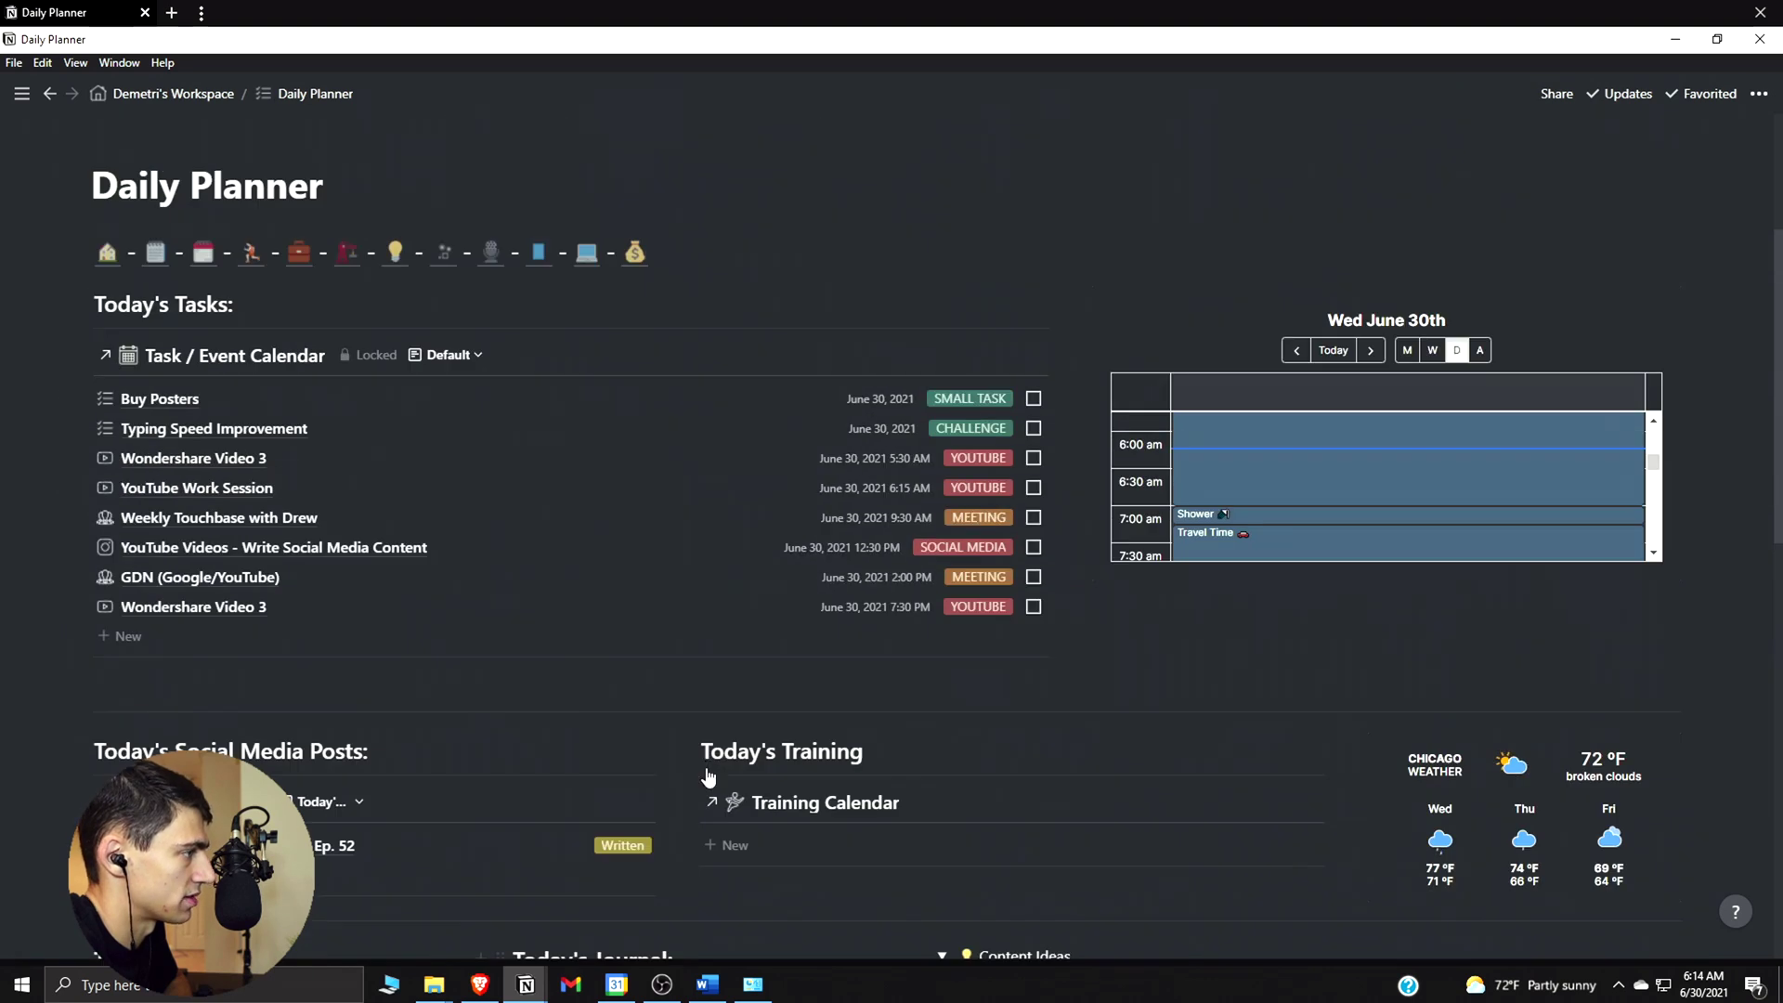
scroll(708, 775, "up", 3)
scroll(1268, 743, "down", 1)
scroll(1274, 757, "down", 2)
scroll(1277, 767, "up", 3)
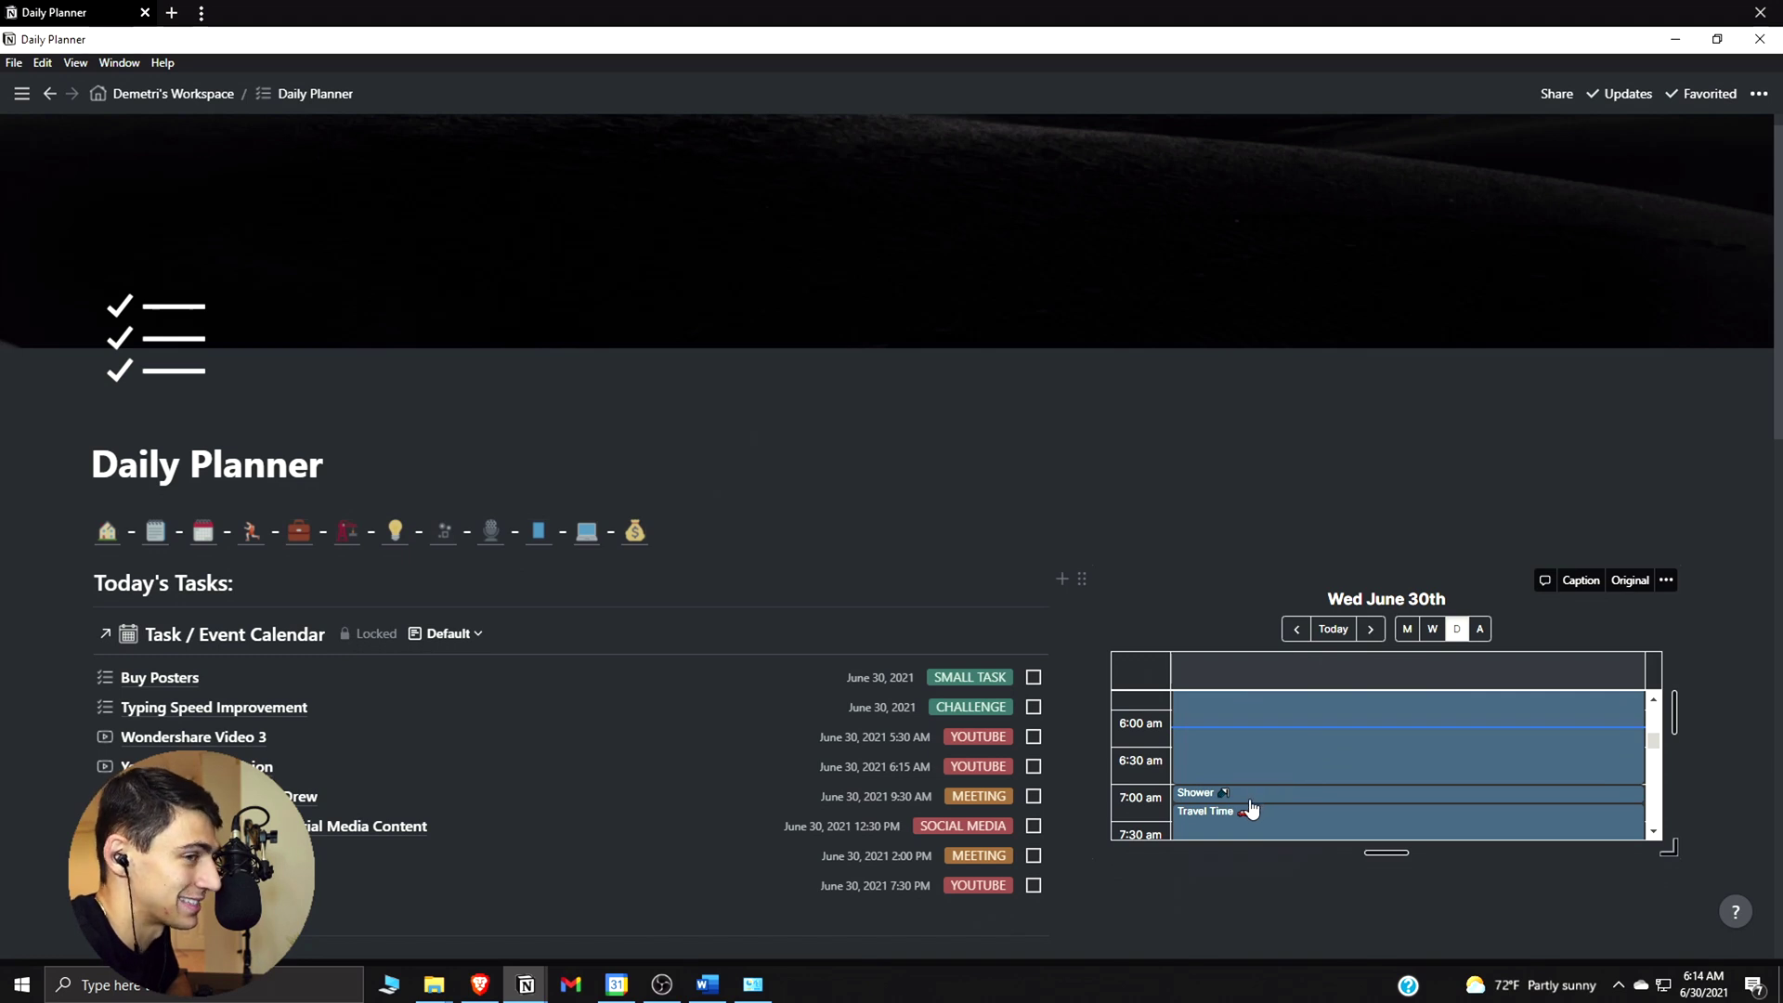
scroll(1278, 818, "down", 3)
scroll(1275, 814, "down", 1)
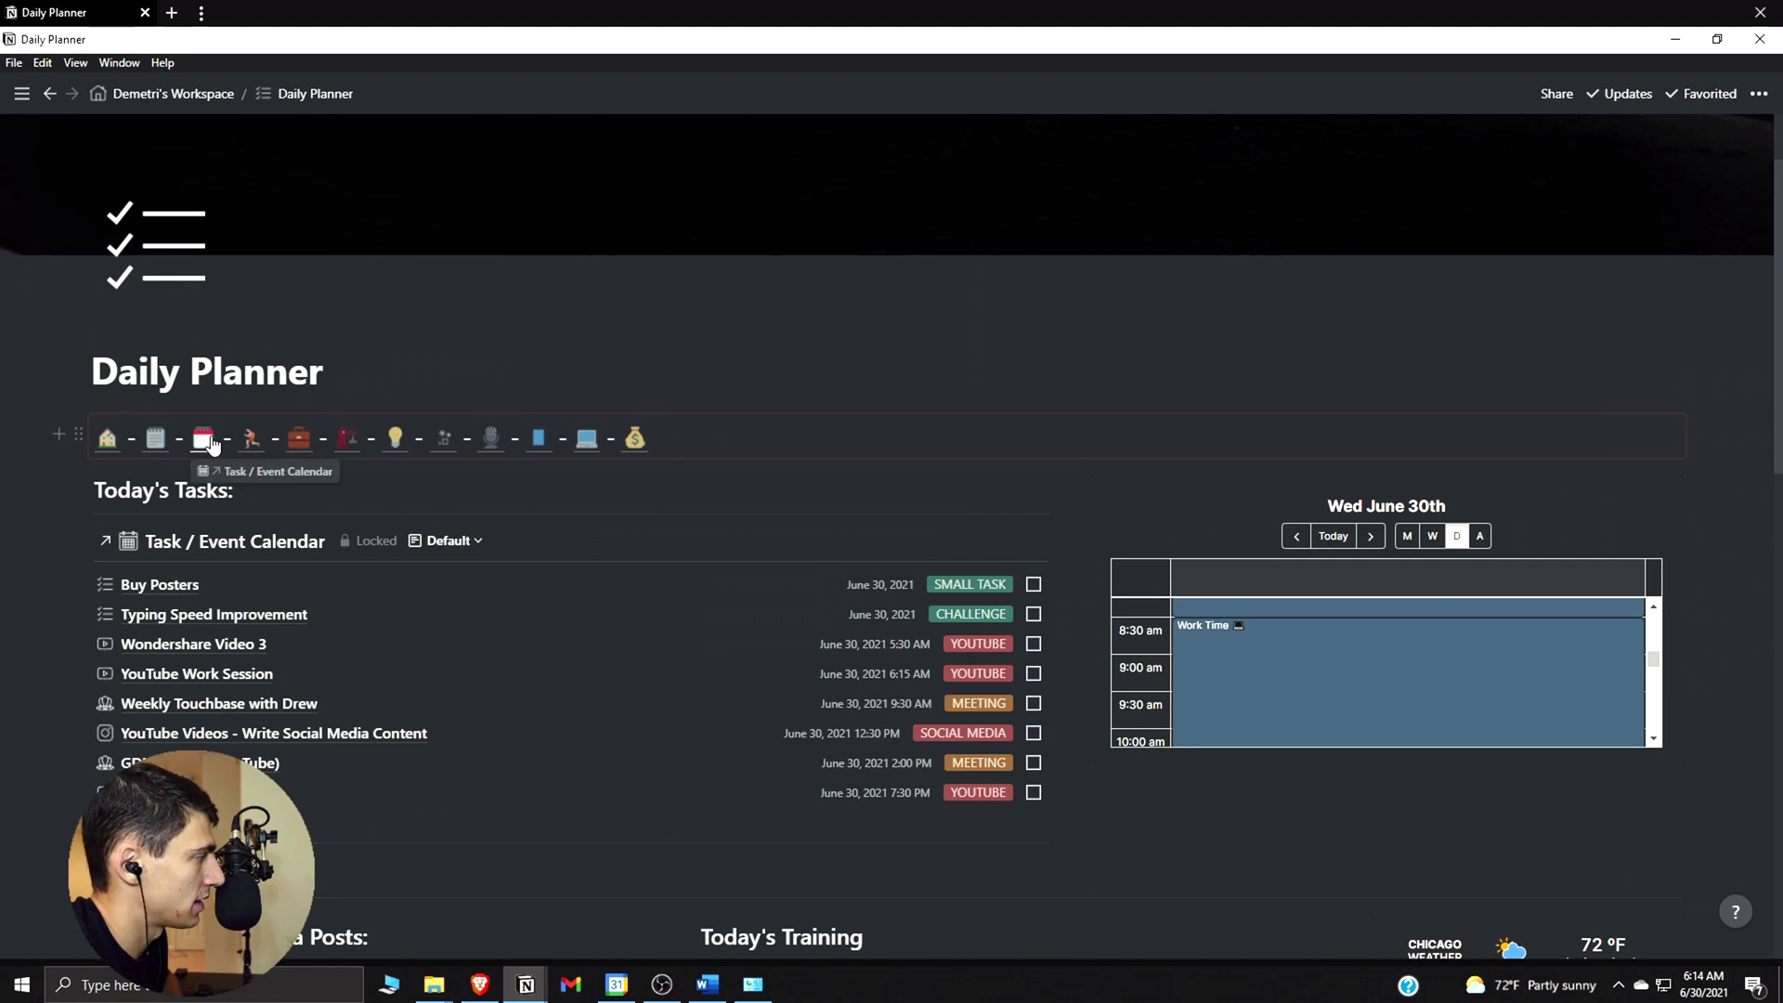
- Open the Task / Event Calendar page and browse its July 2021 master calendar
left_click(212, 442)
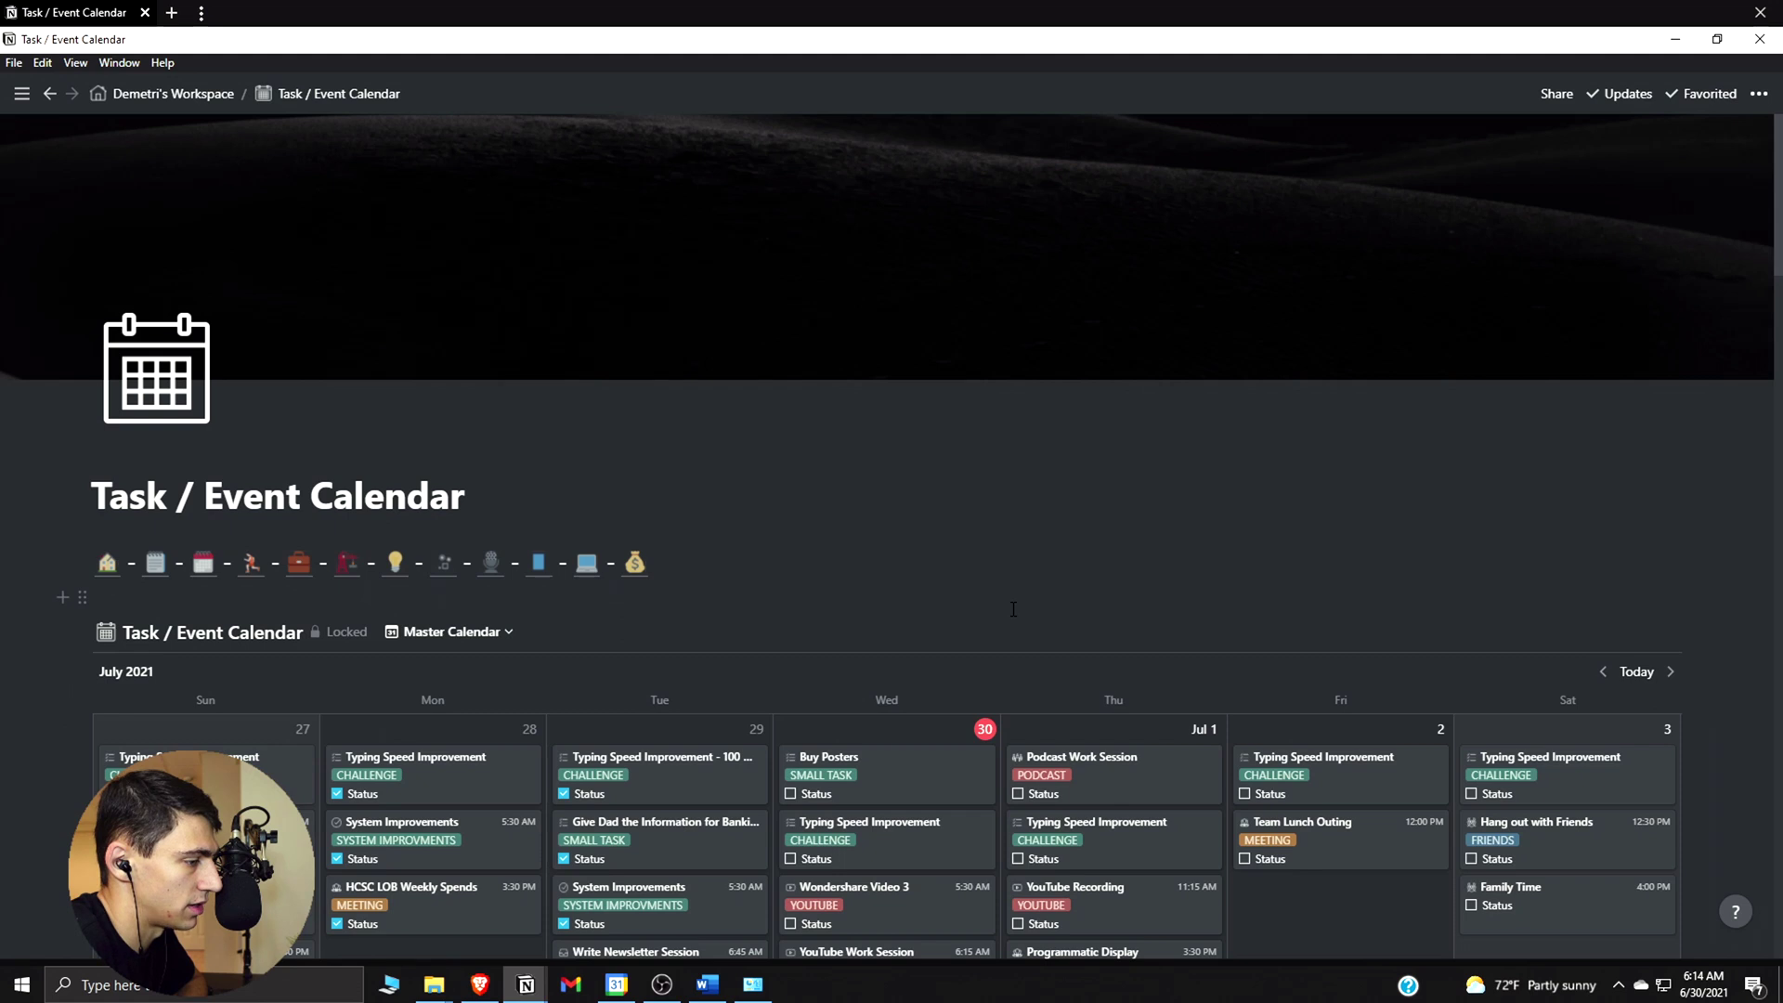
scroll(979, 655, "down", 10)
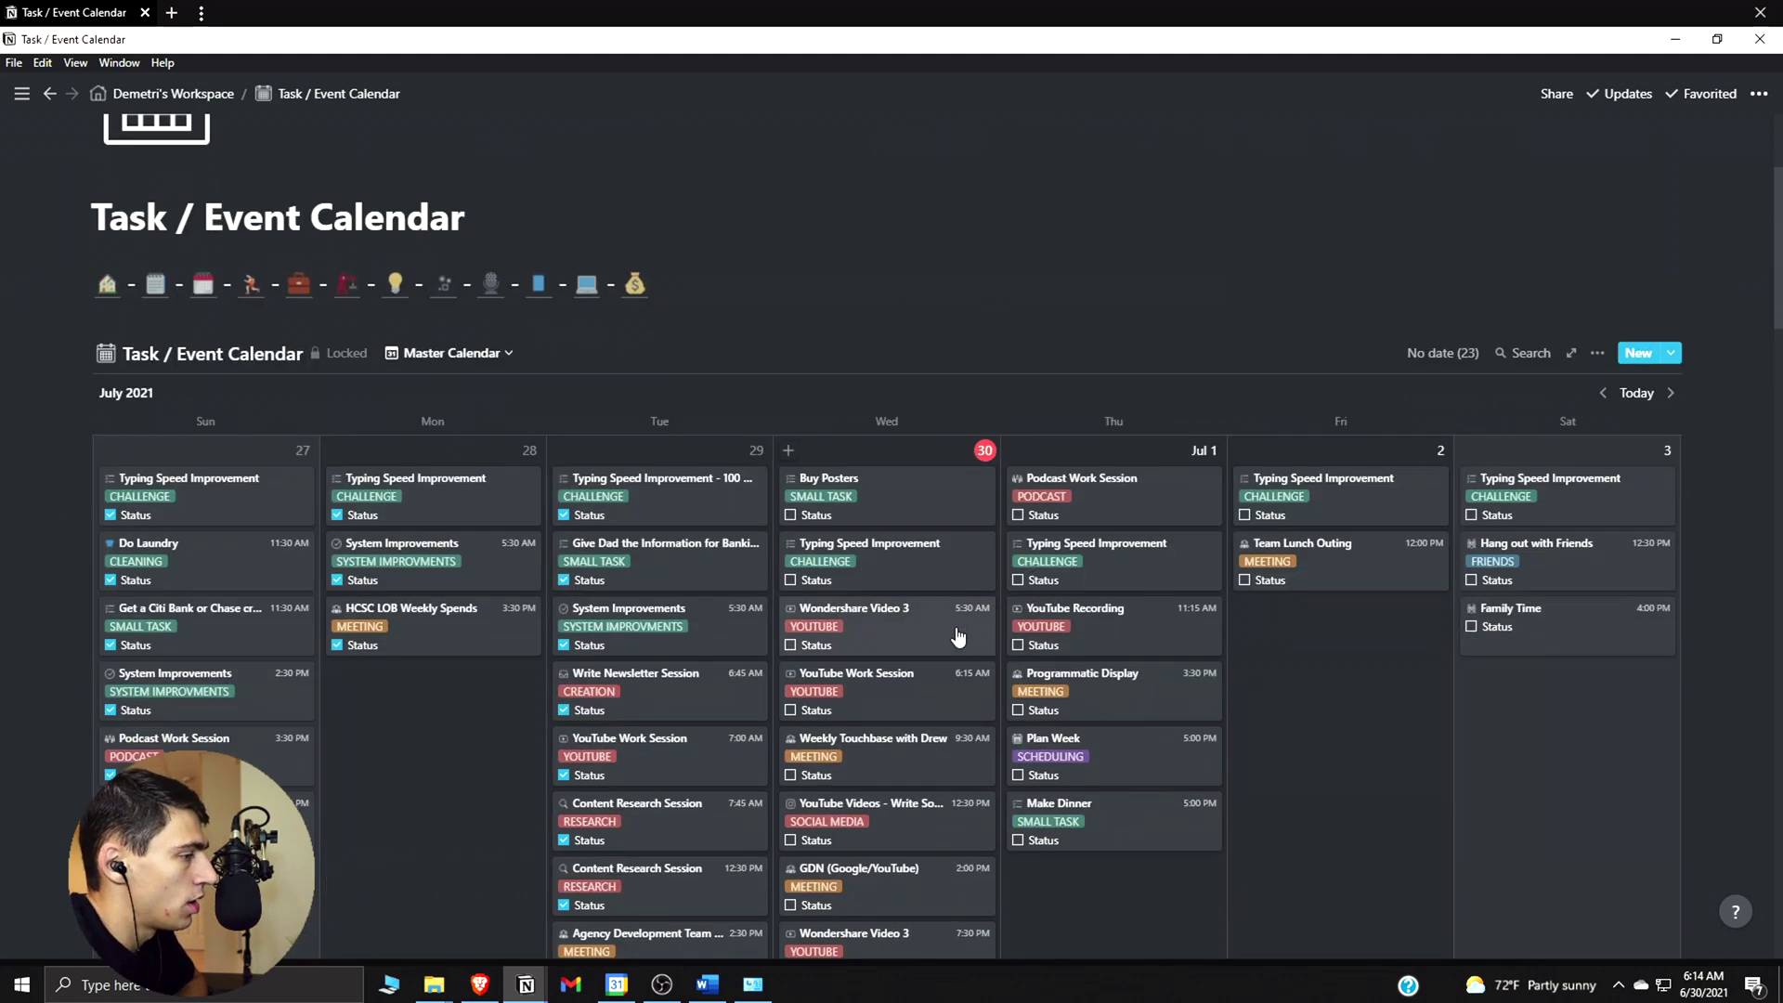
scroll(955, 635, "down", 10)
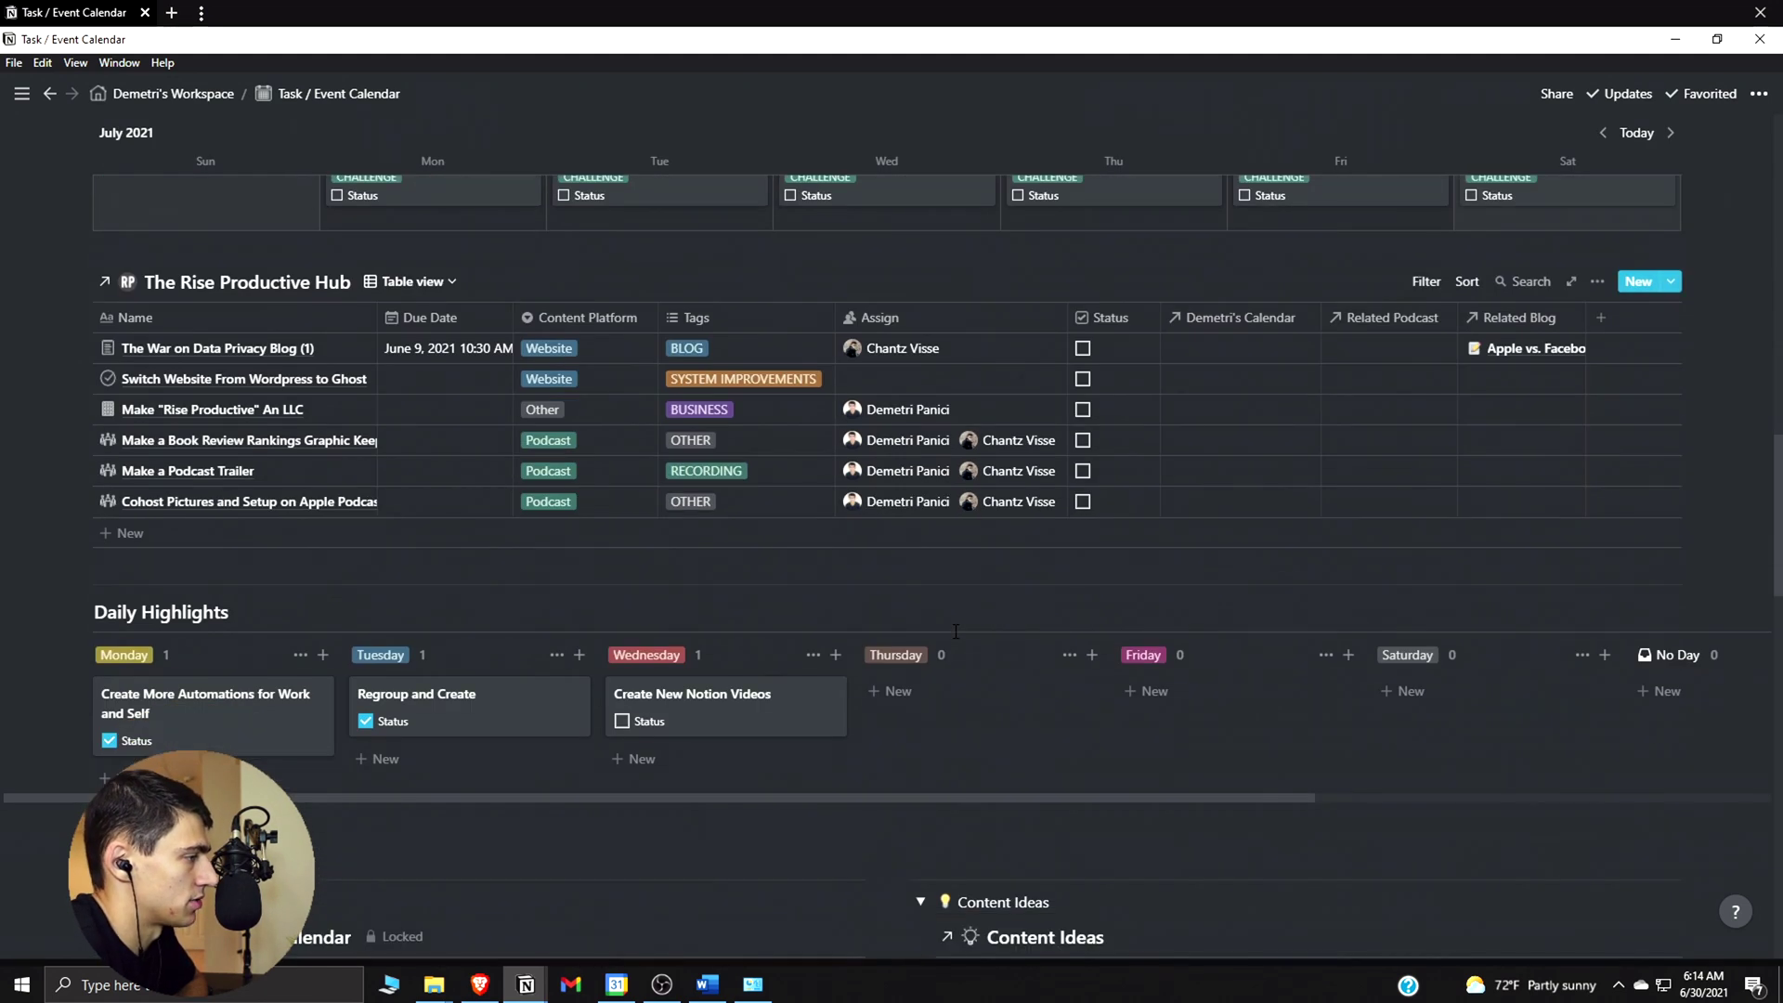
scroll(957, 643, "up", 2)
scroll(956, 644, "up", 1)
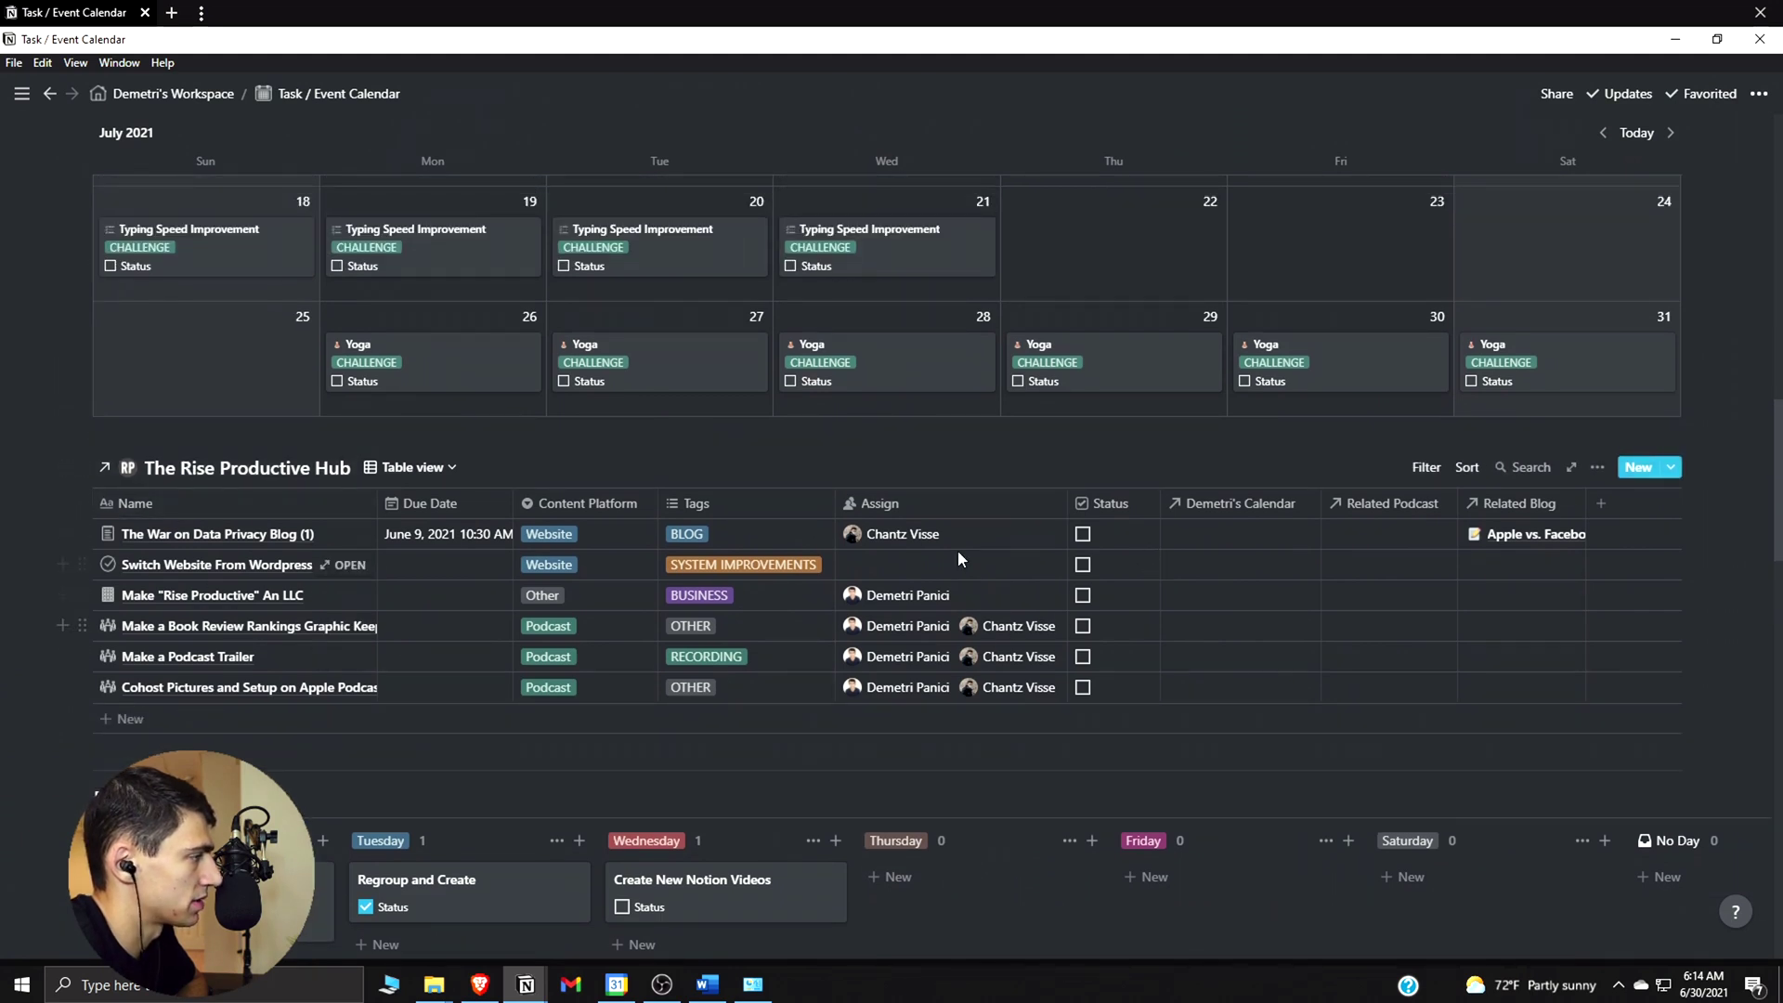
scroll(959, 567, "up", 10)
scroll(959, 578, "up", 2)
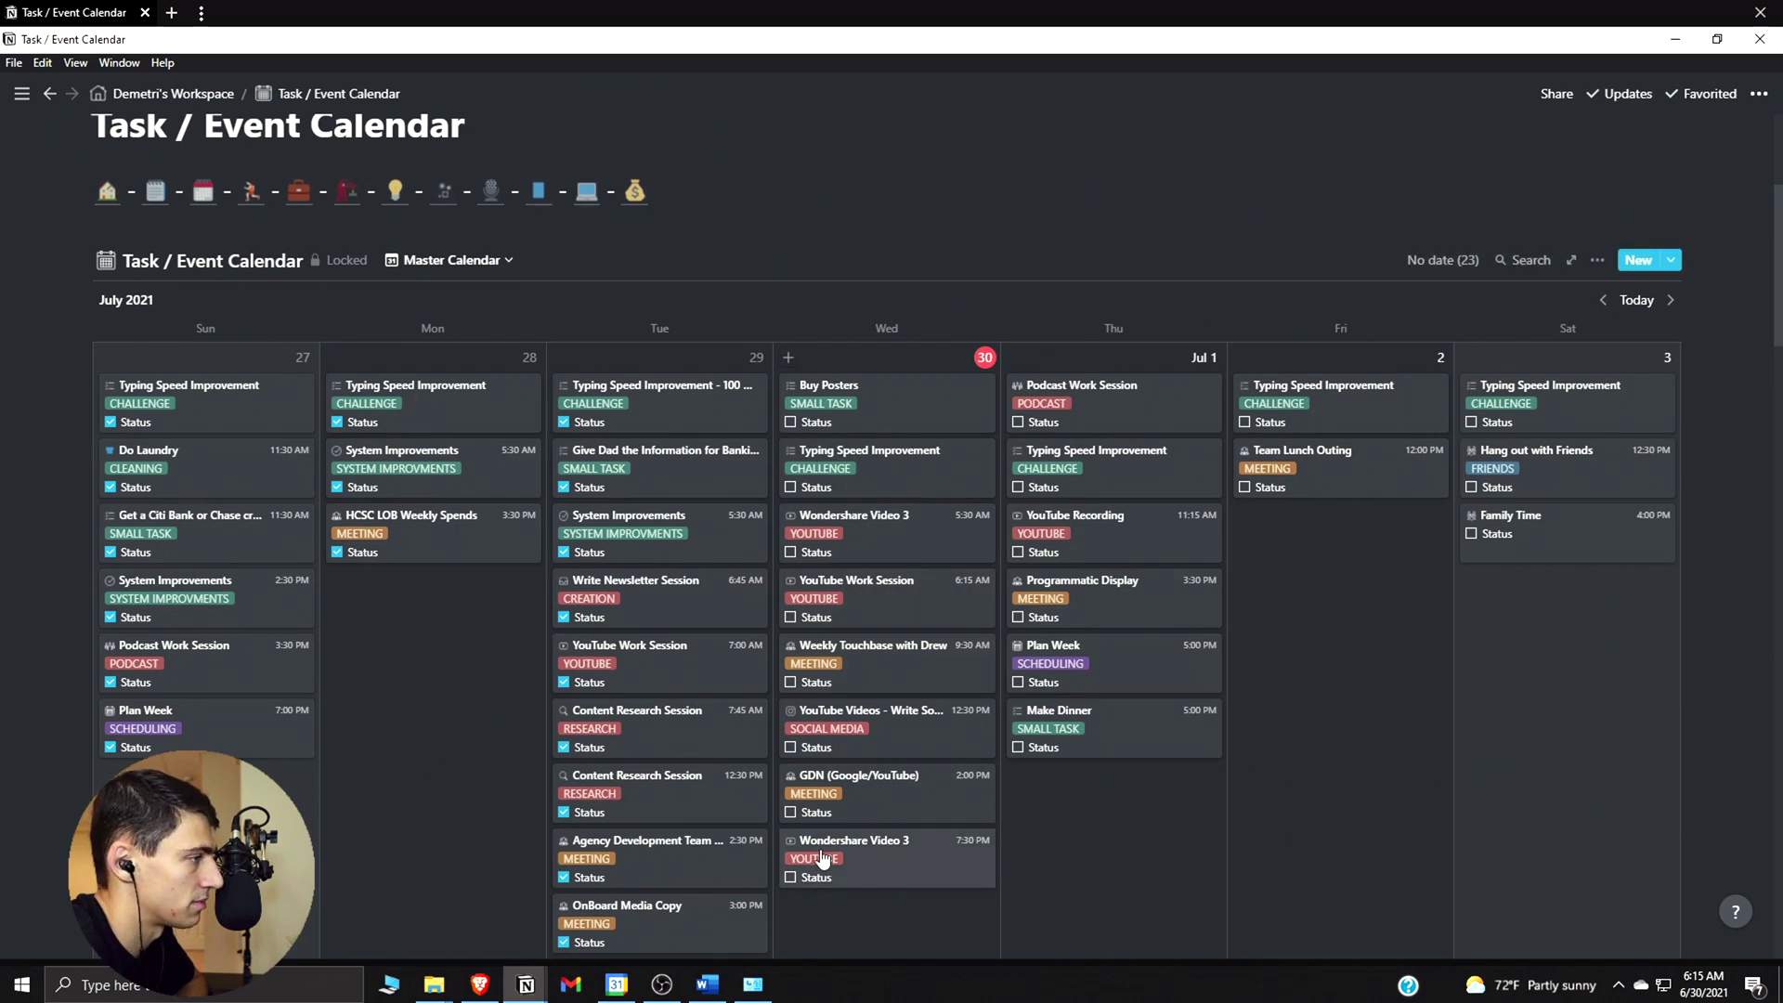
- Set the YouTube Work Session task's group to Side Hustle, confirm its YOUTUBE tag, and close it
left_click(960, 602)
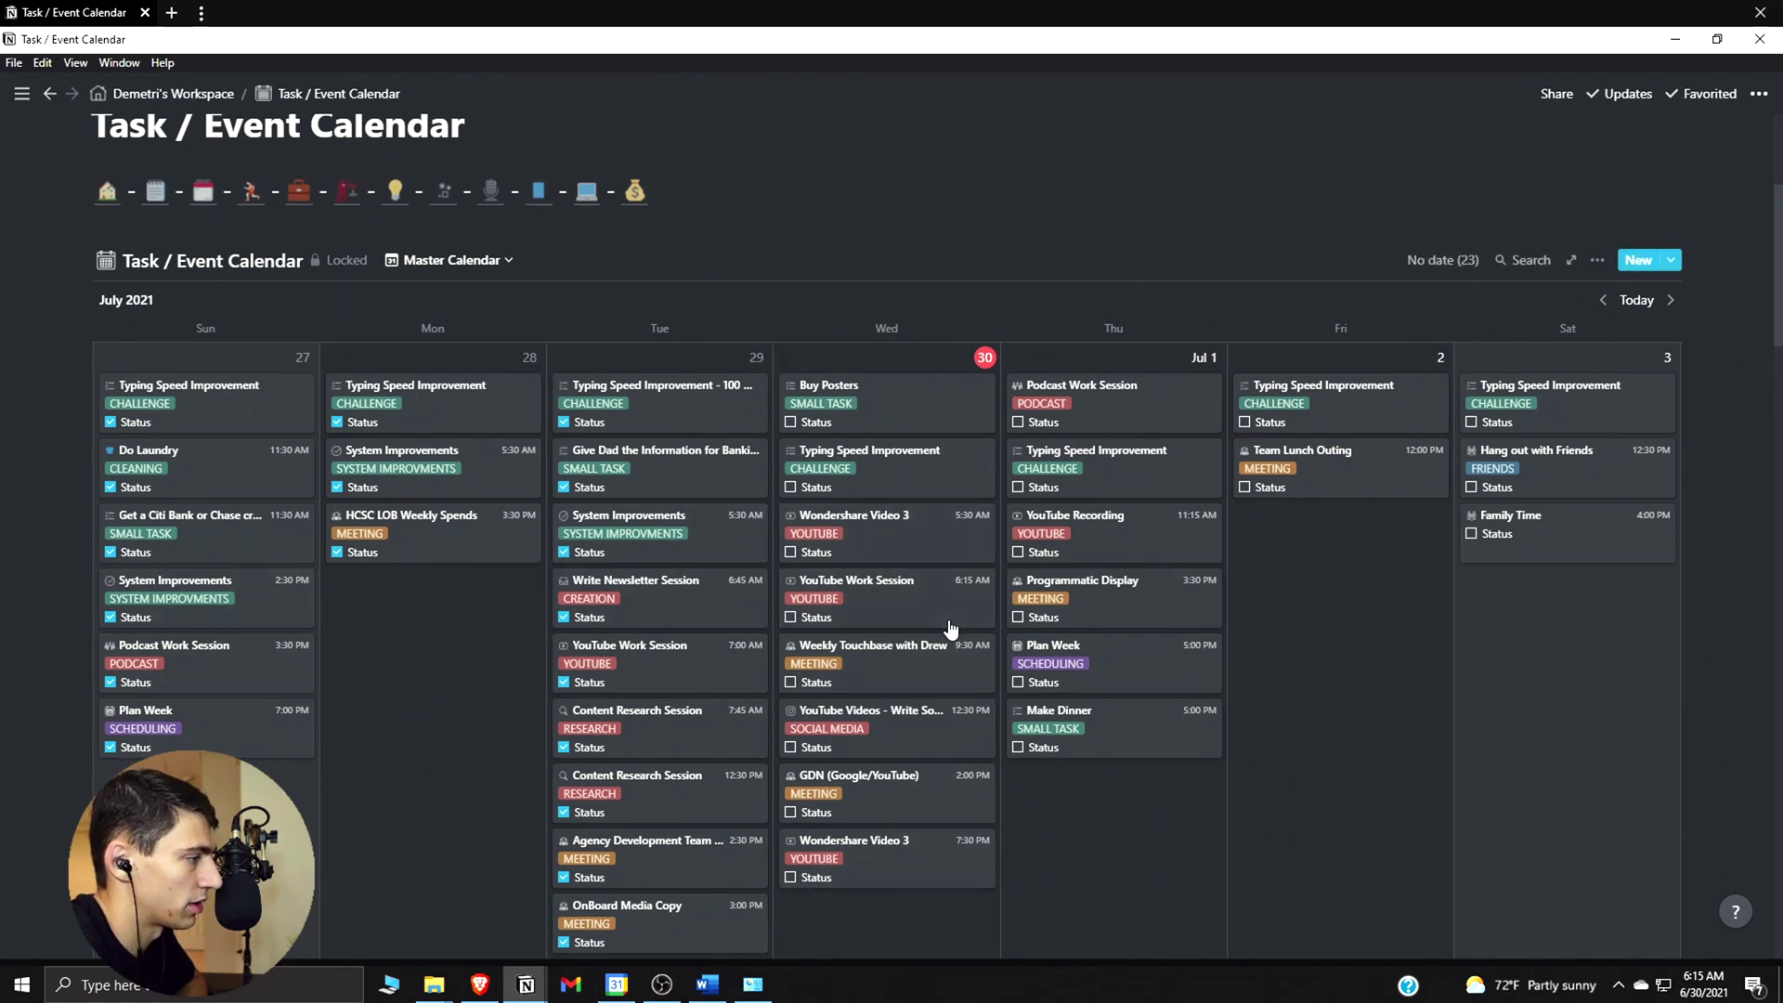
left_click(781, 617)
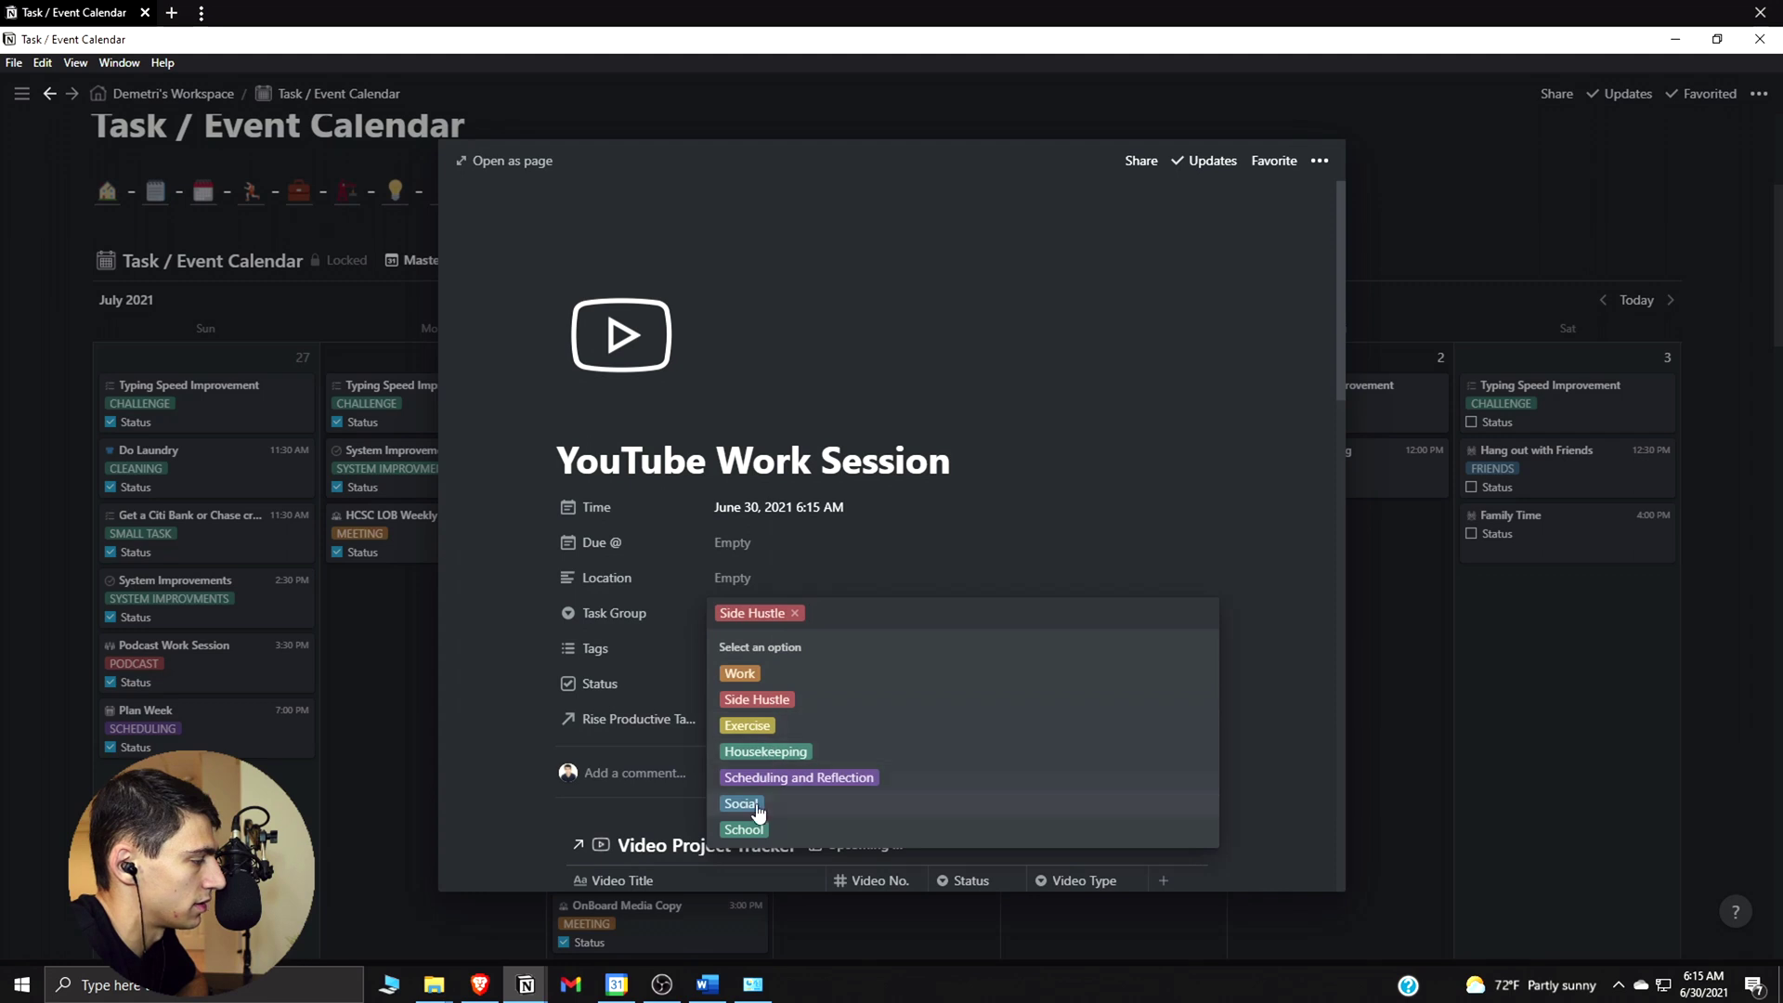
left_click(627, 639)
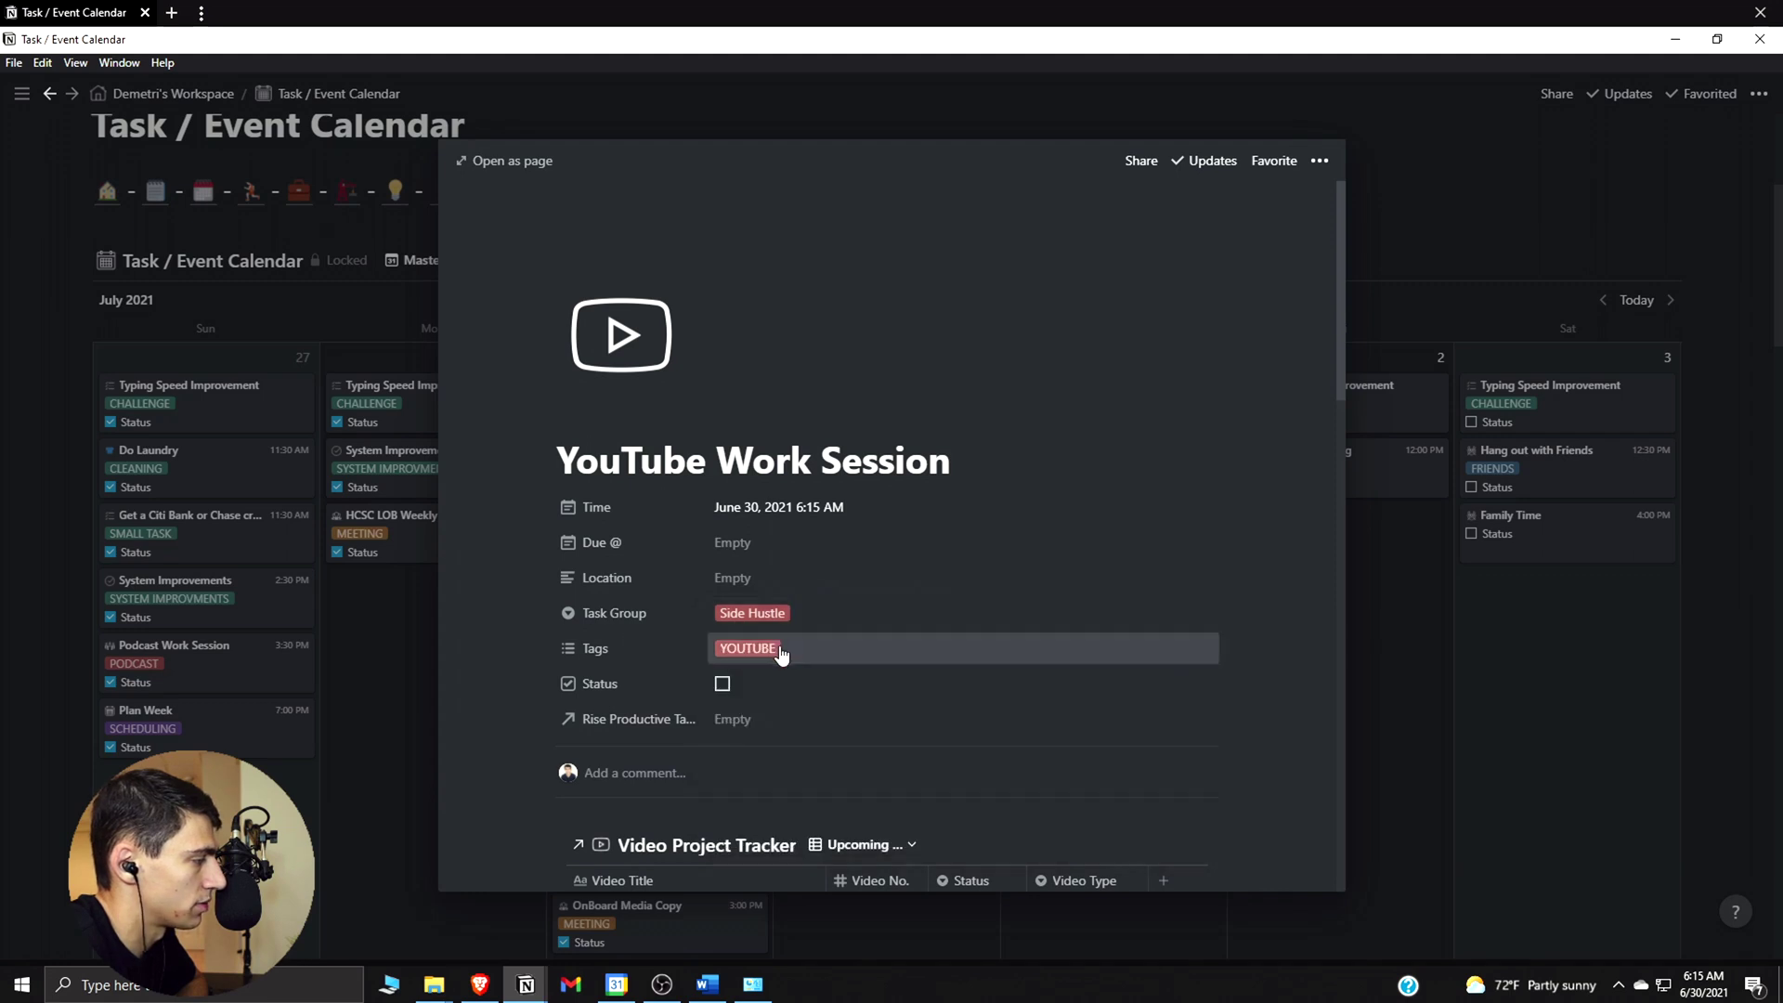
left_click(784, 648)
left_click(442, 480)
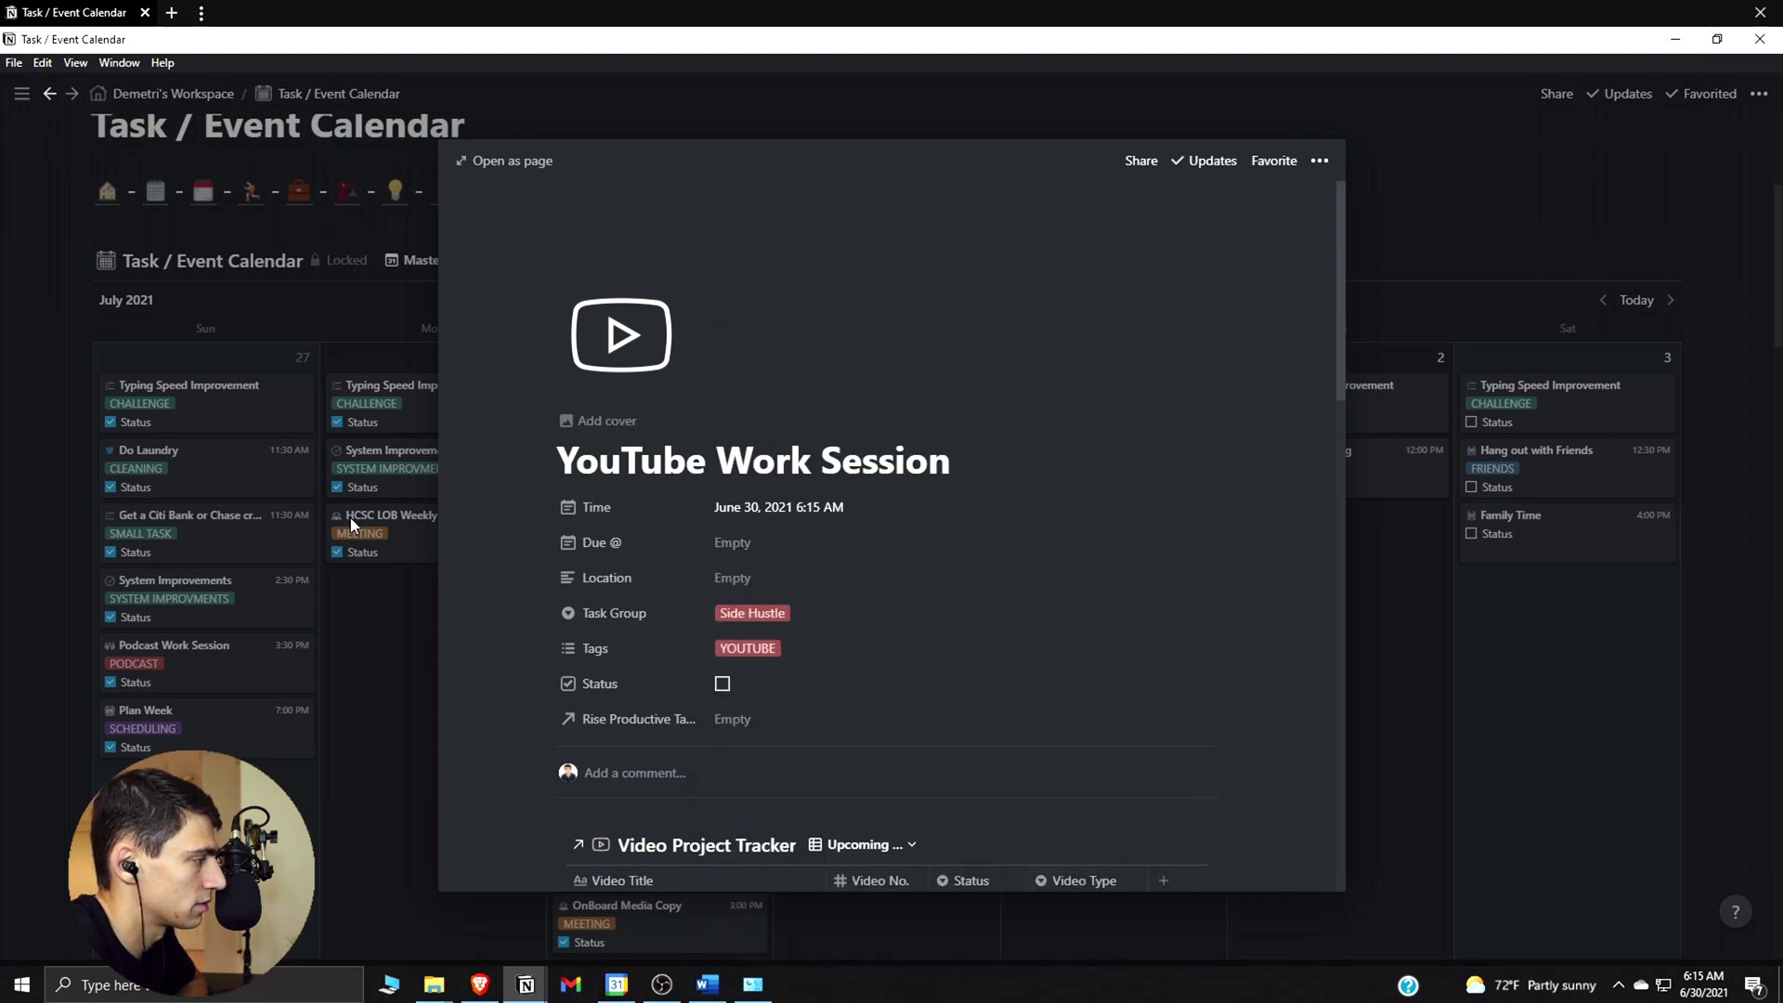
left_click(357, 520)
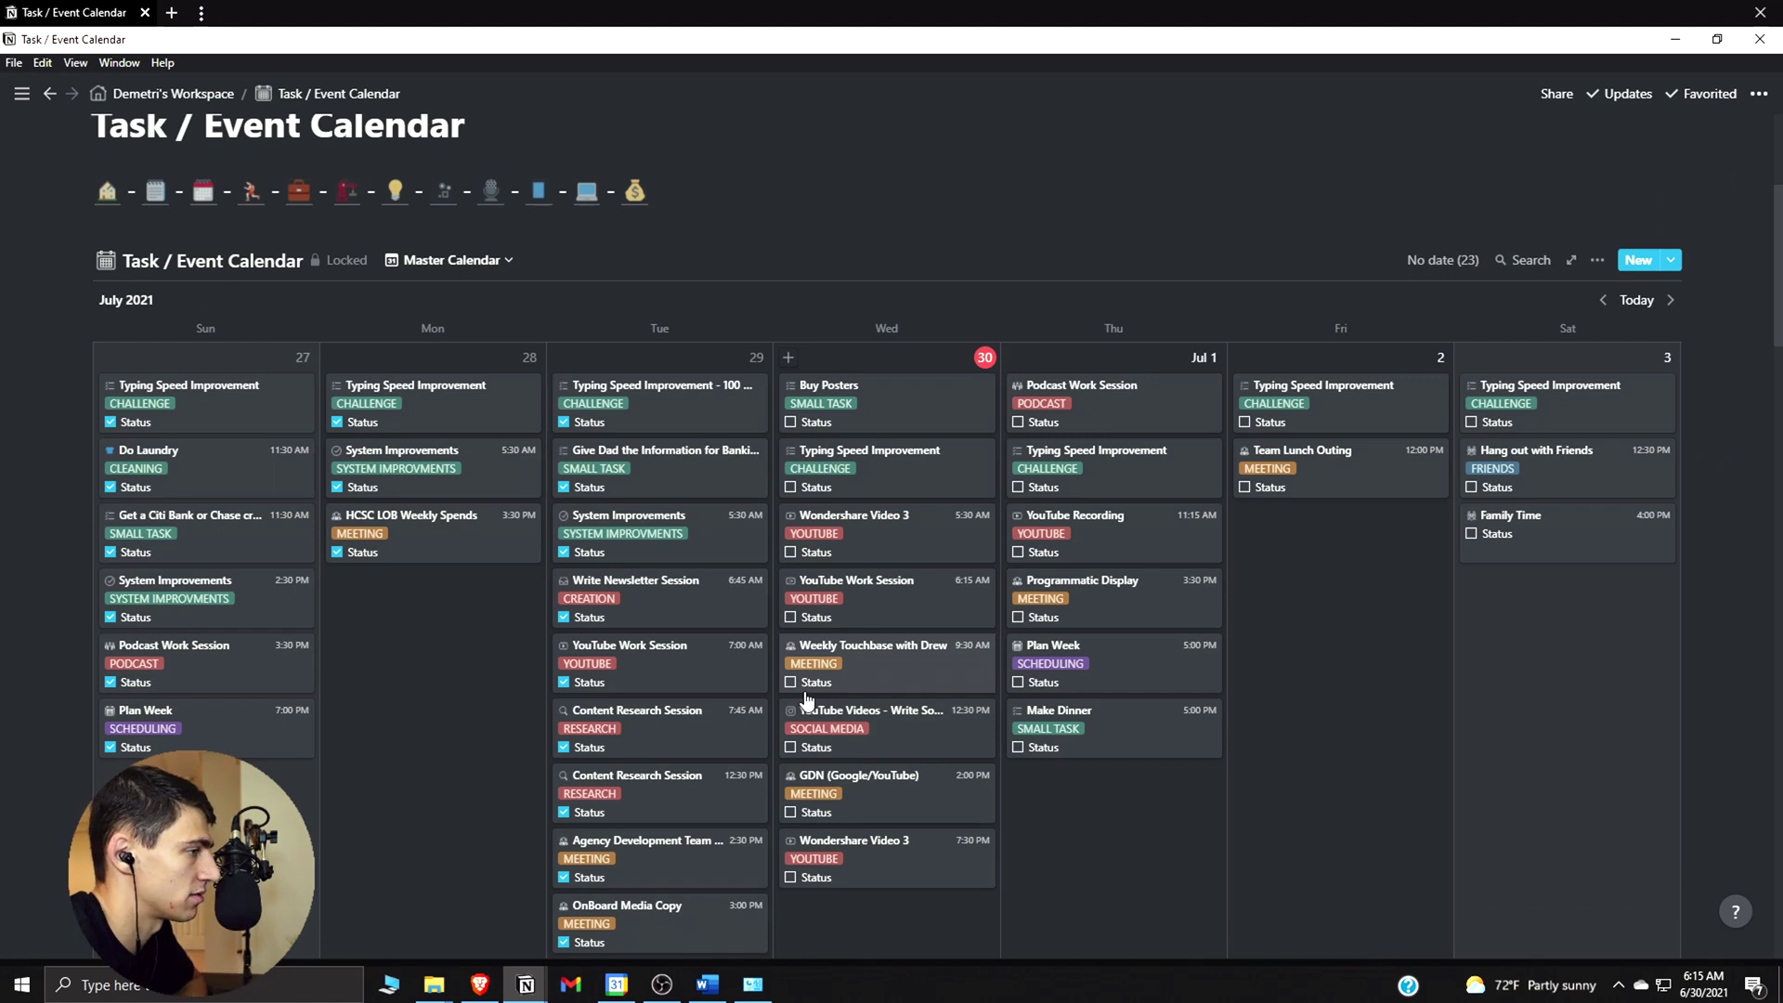
scroll(1127, 519, "down", 5)
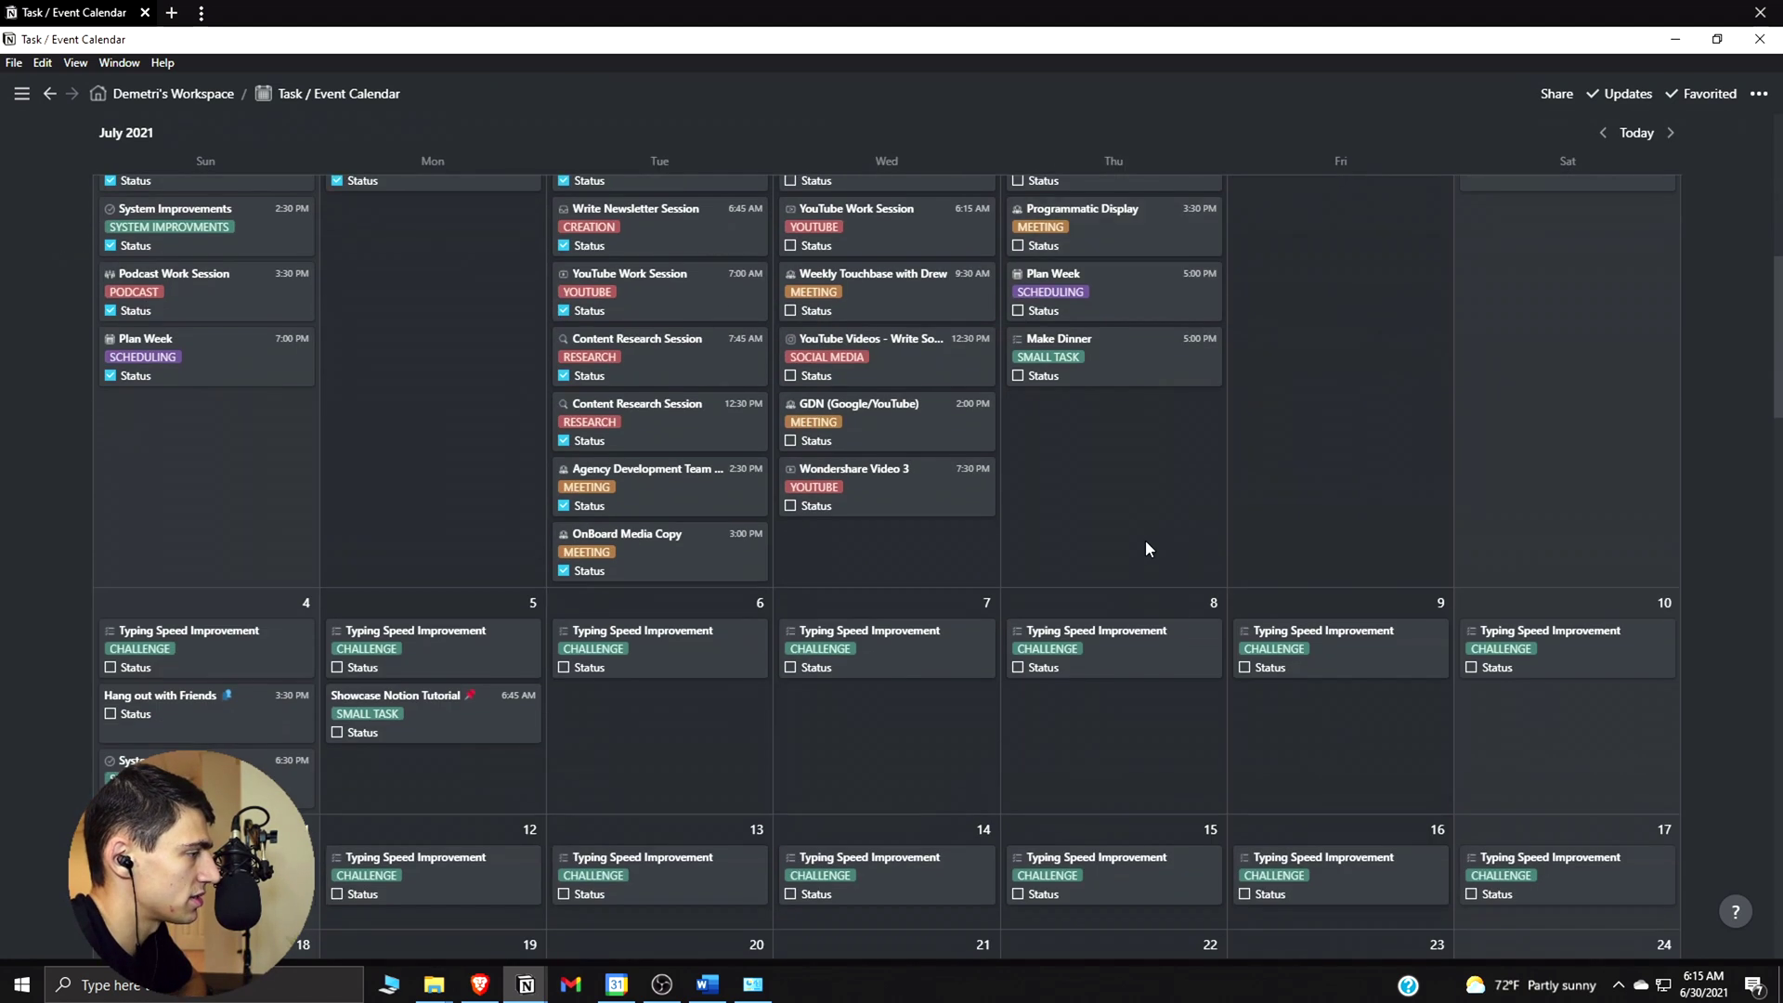
scroll(1170, 623, "down", 5)
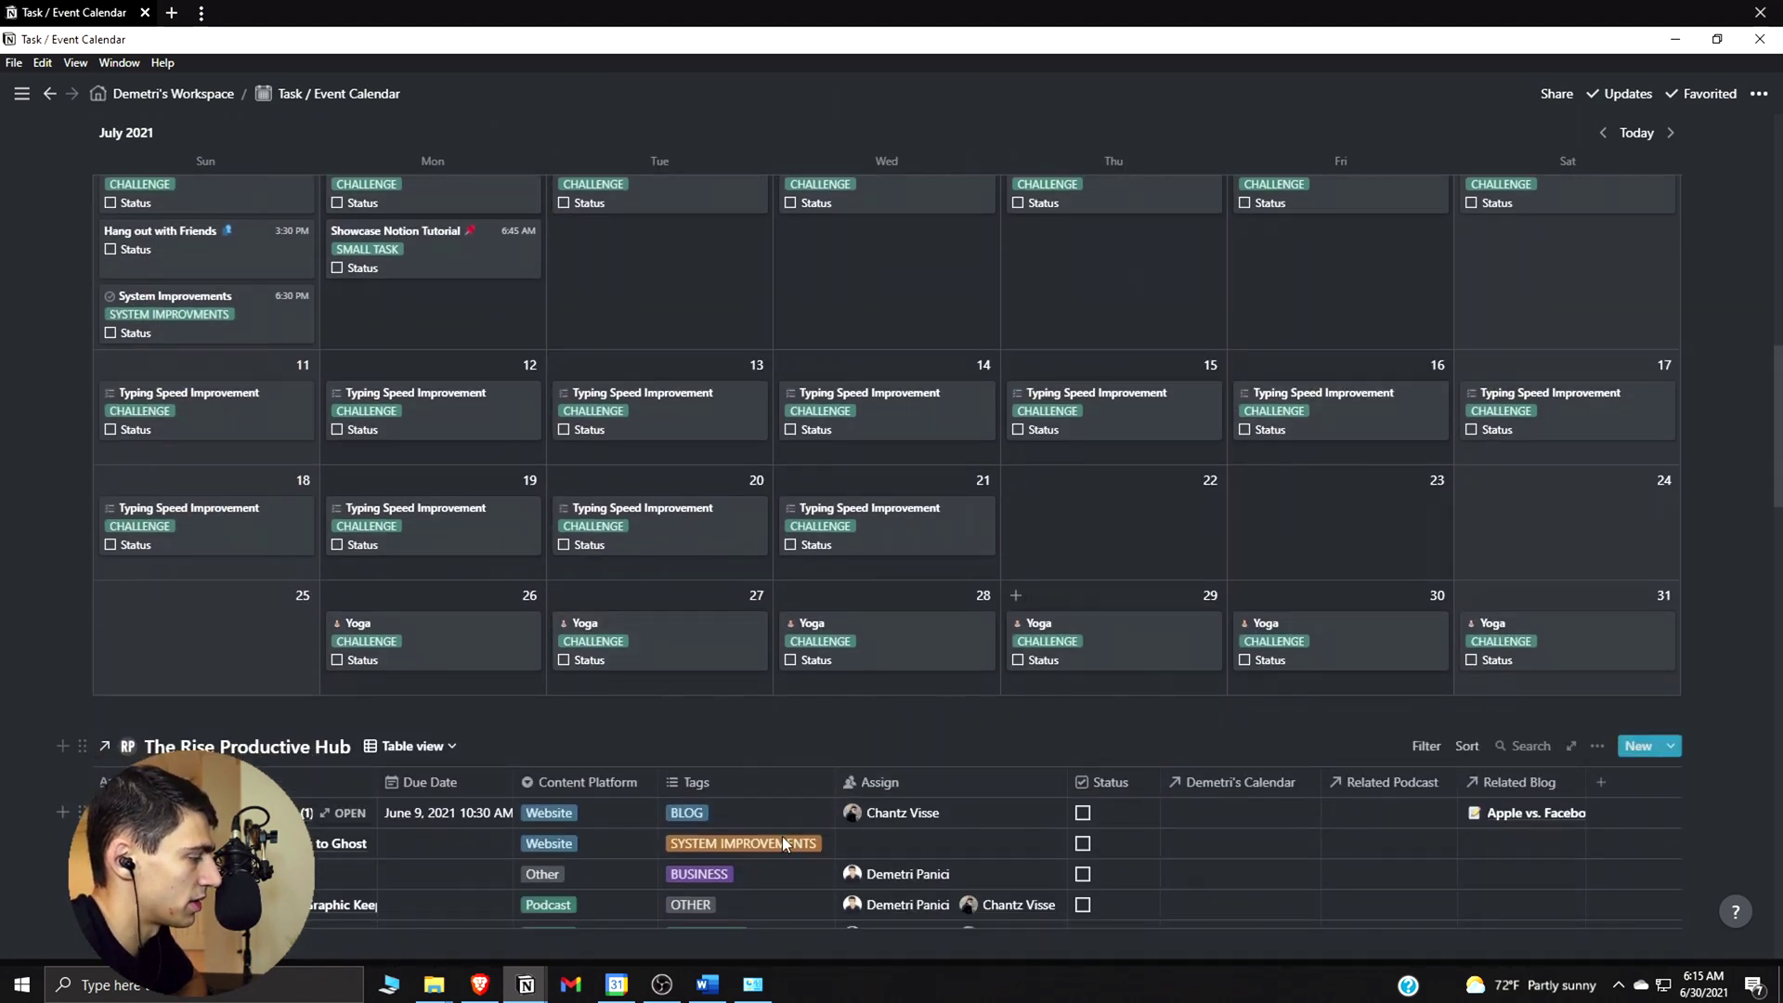
left_click(628, 987)
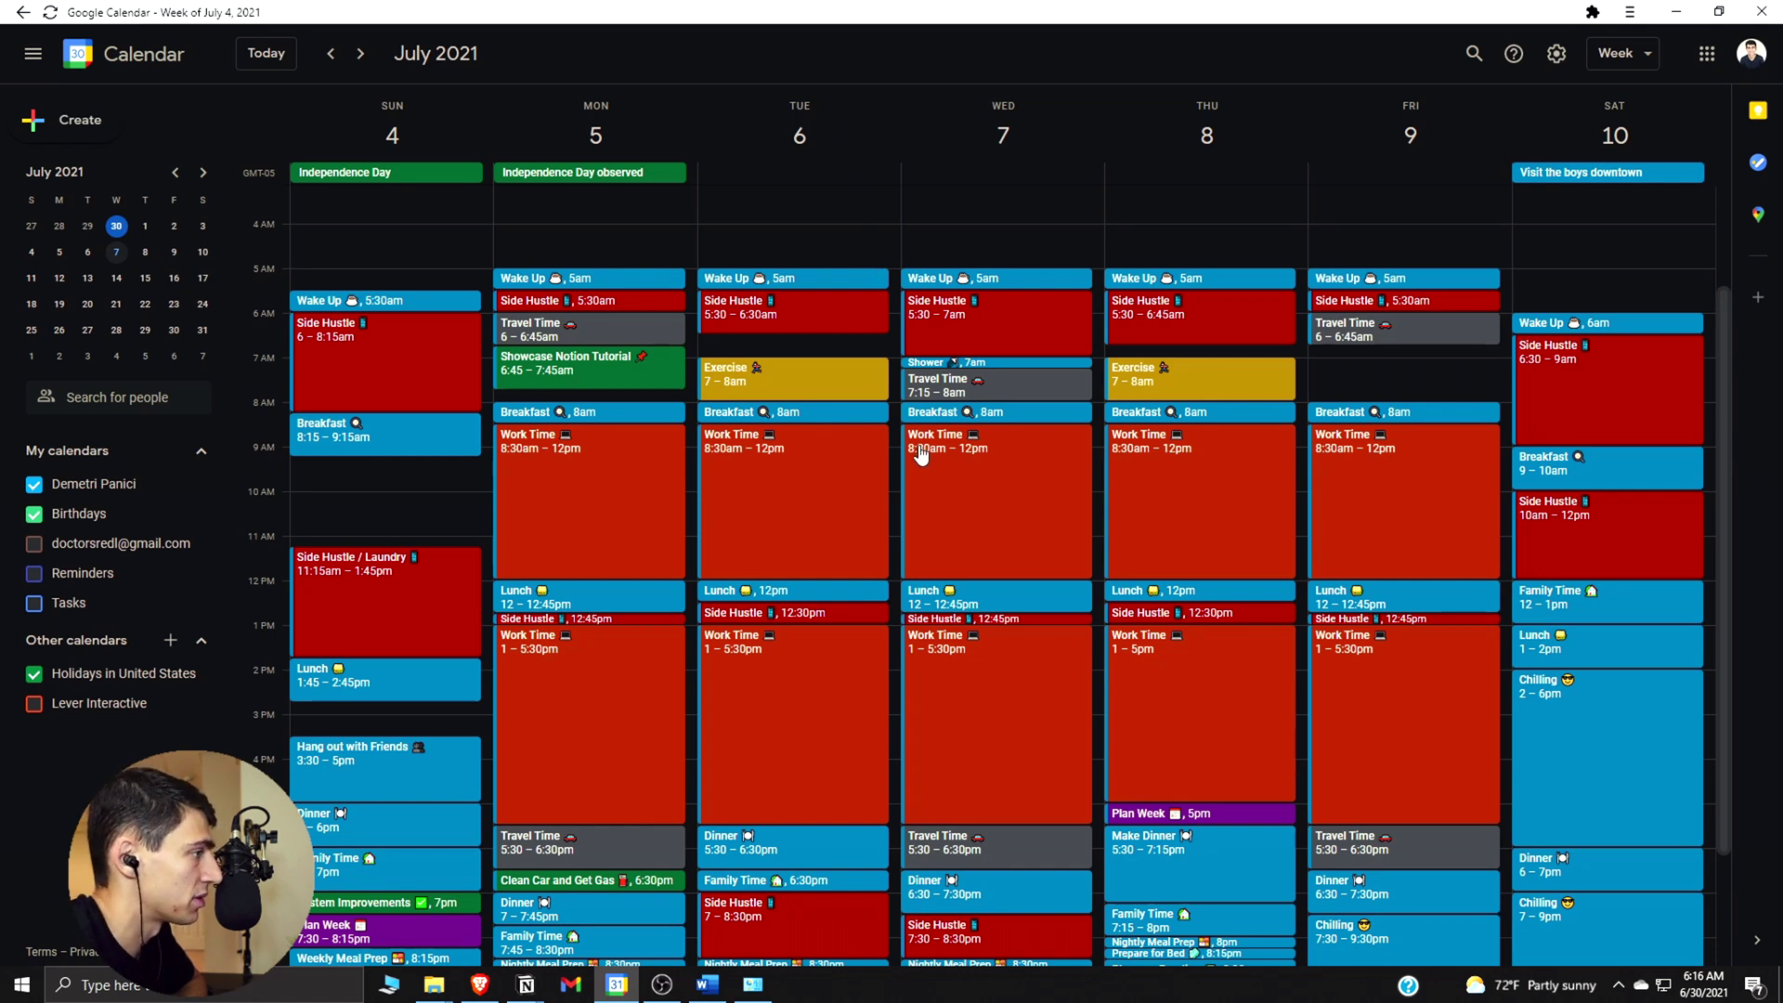
key("alt+Tab")
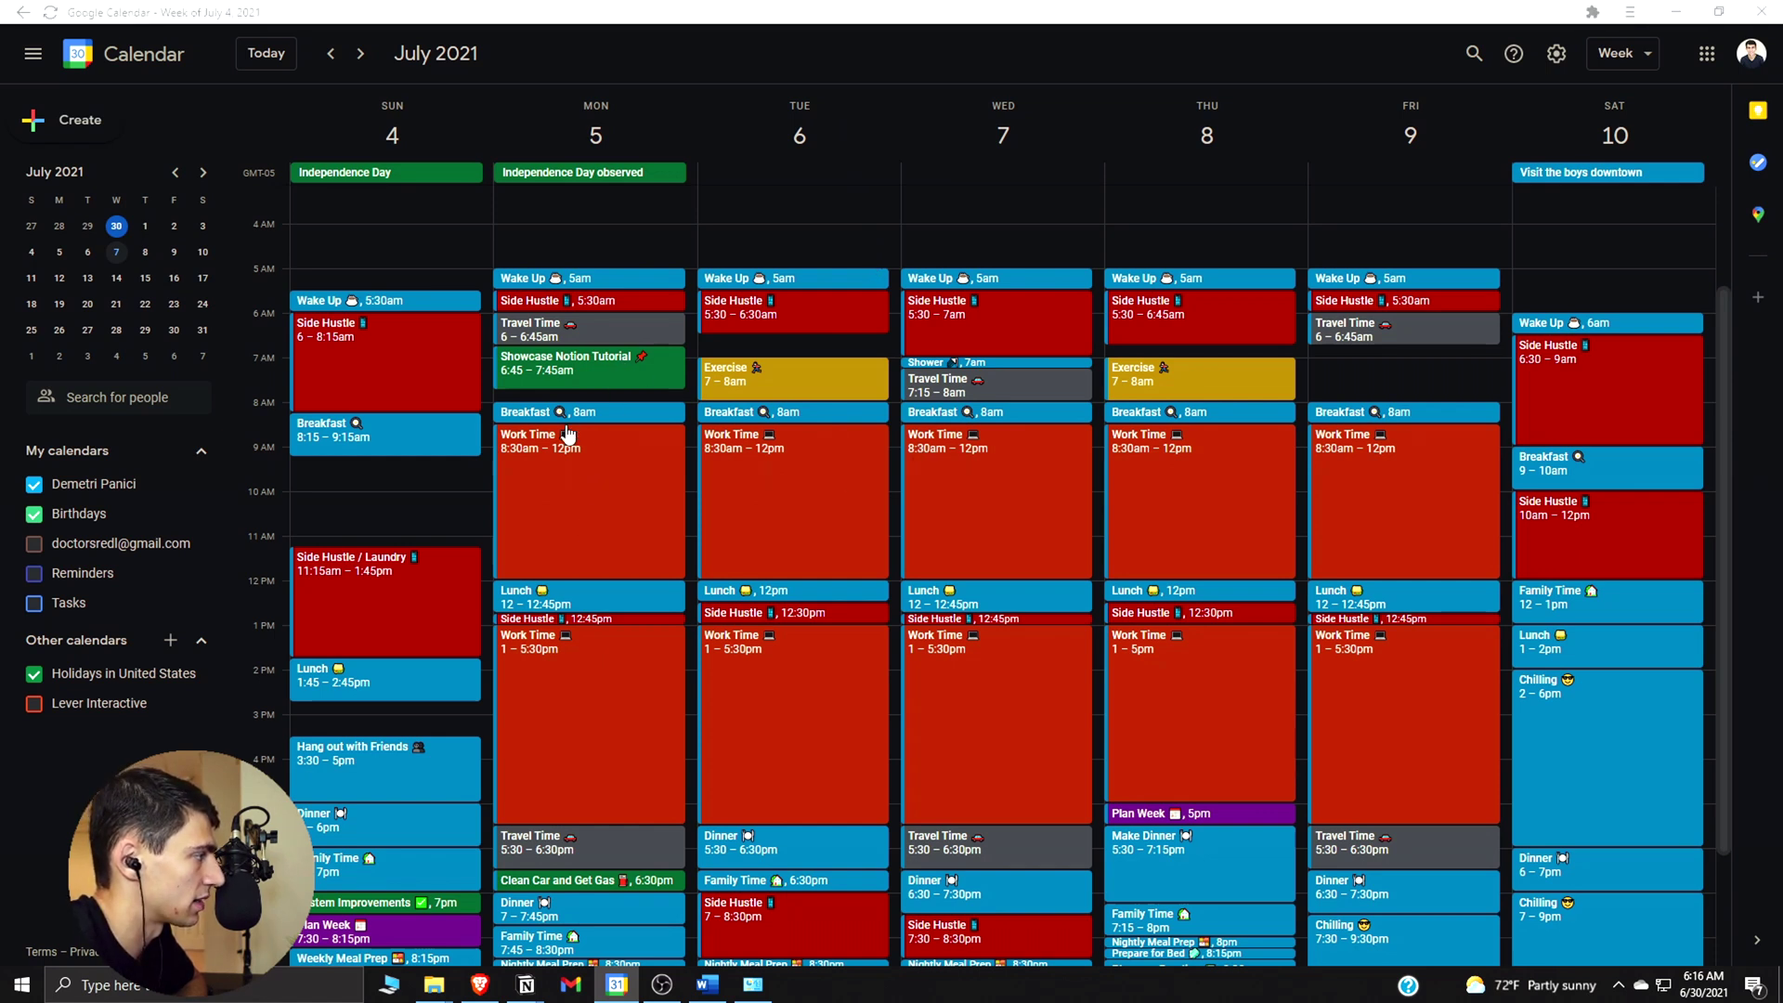
scroll(1183, 470, "up", 3)
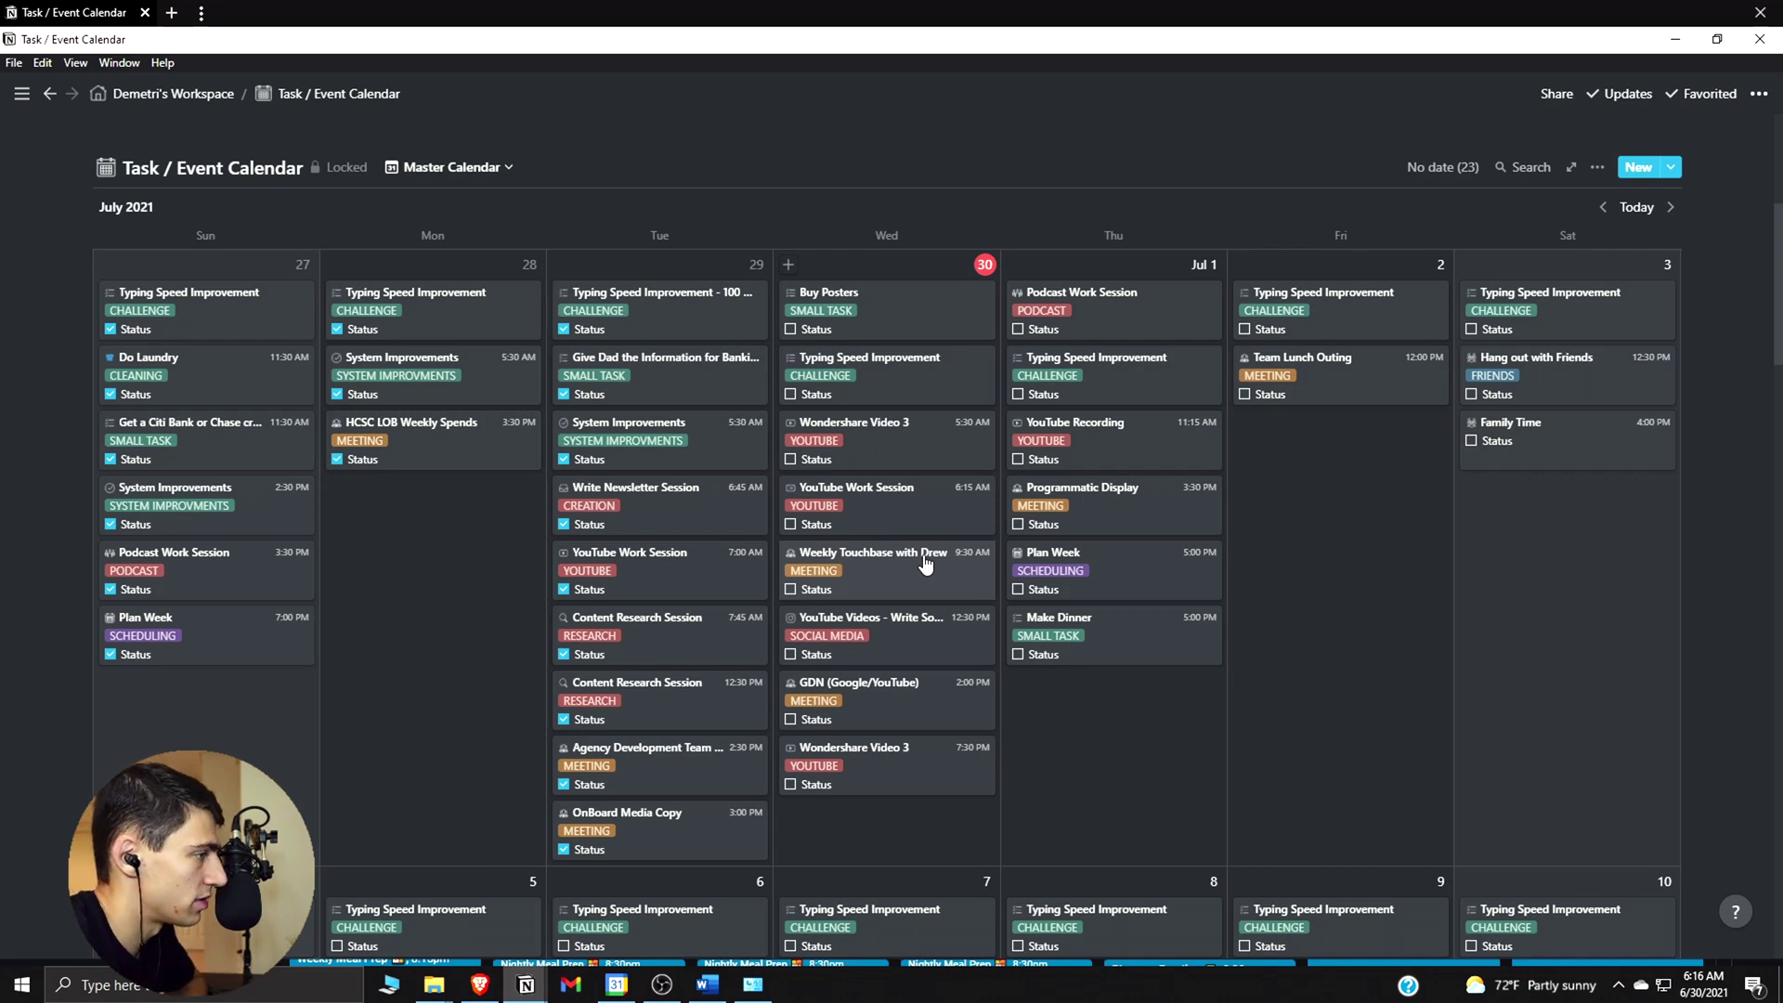
scroll(915, 581, "down", 8)
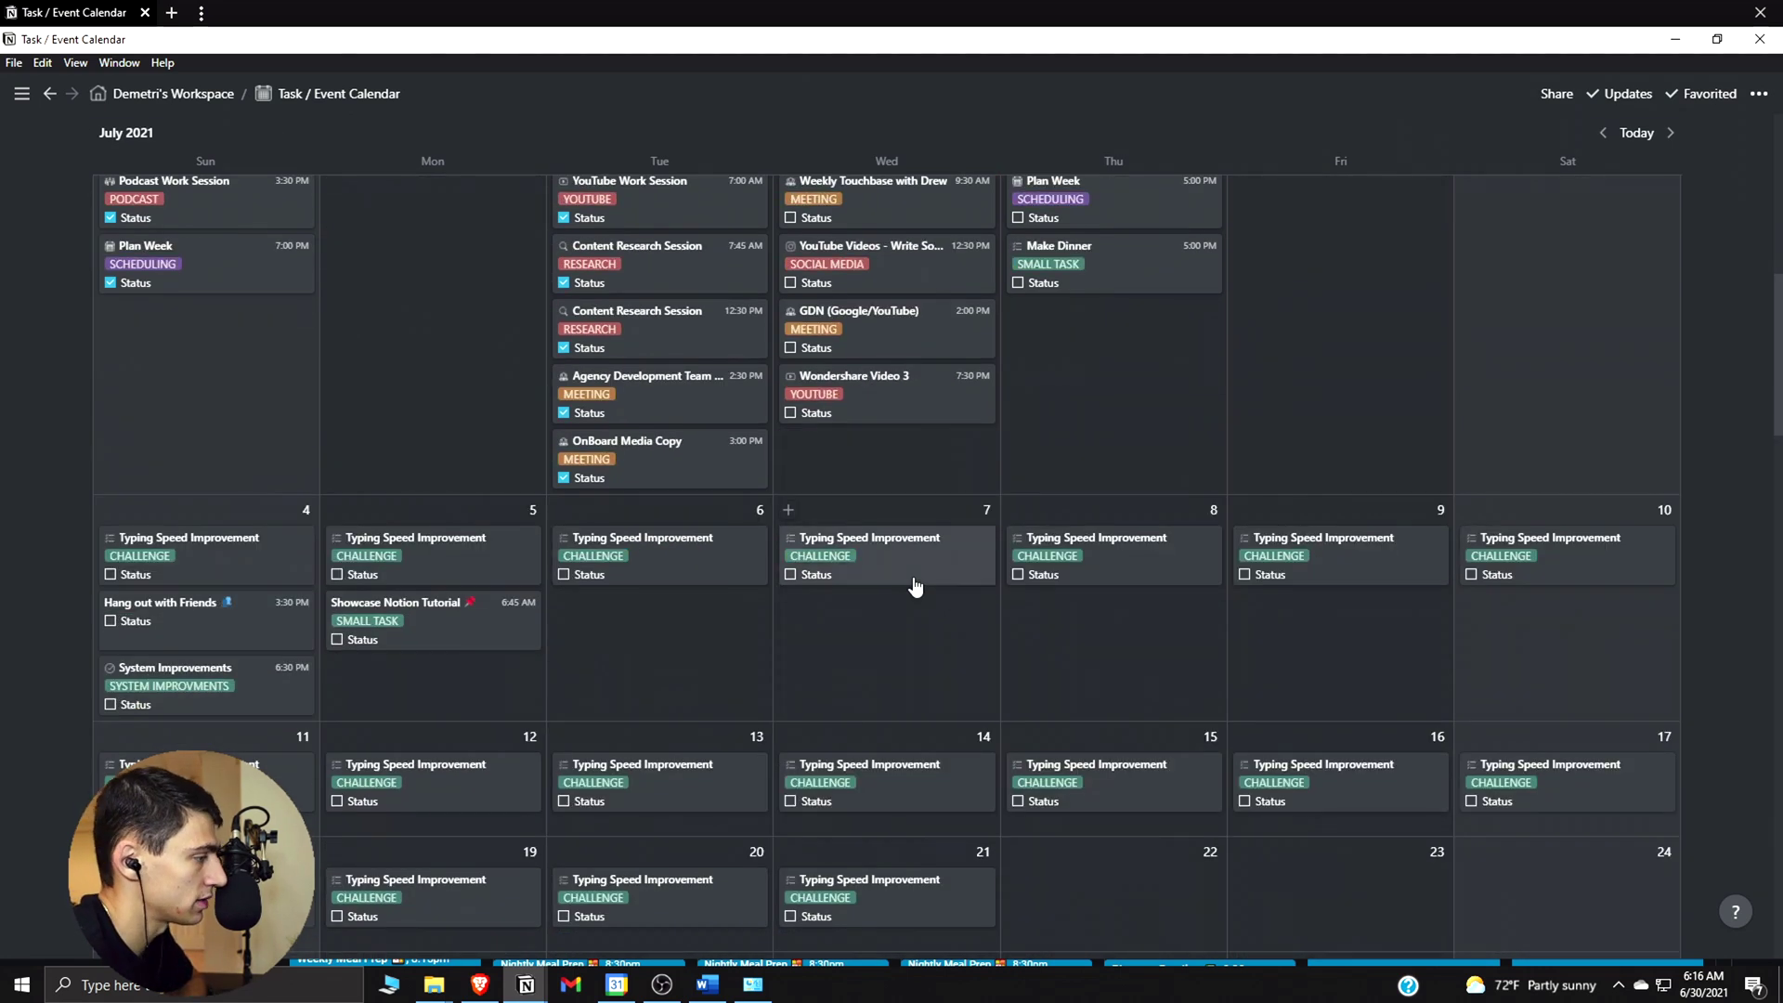
scroll(912, 581, "down", 5)
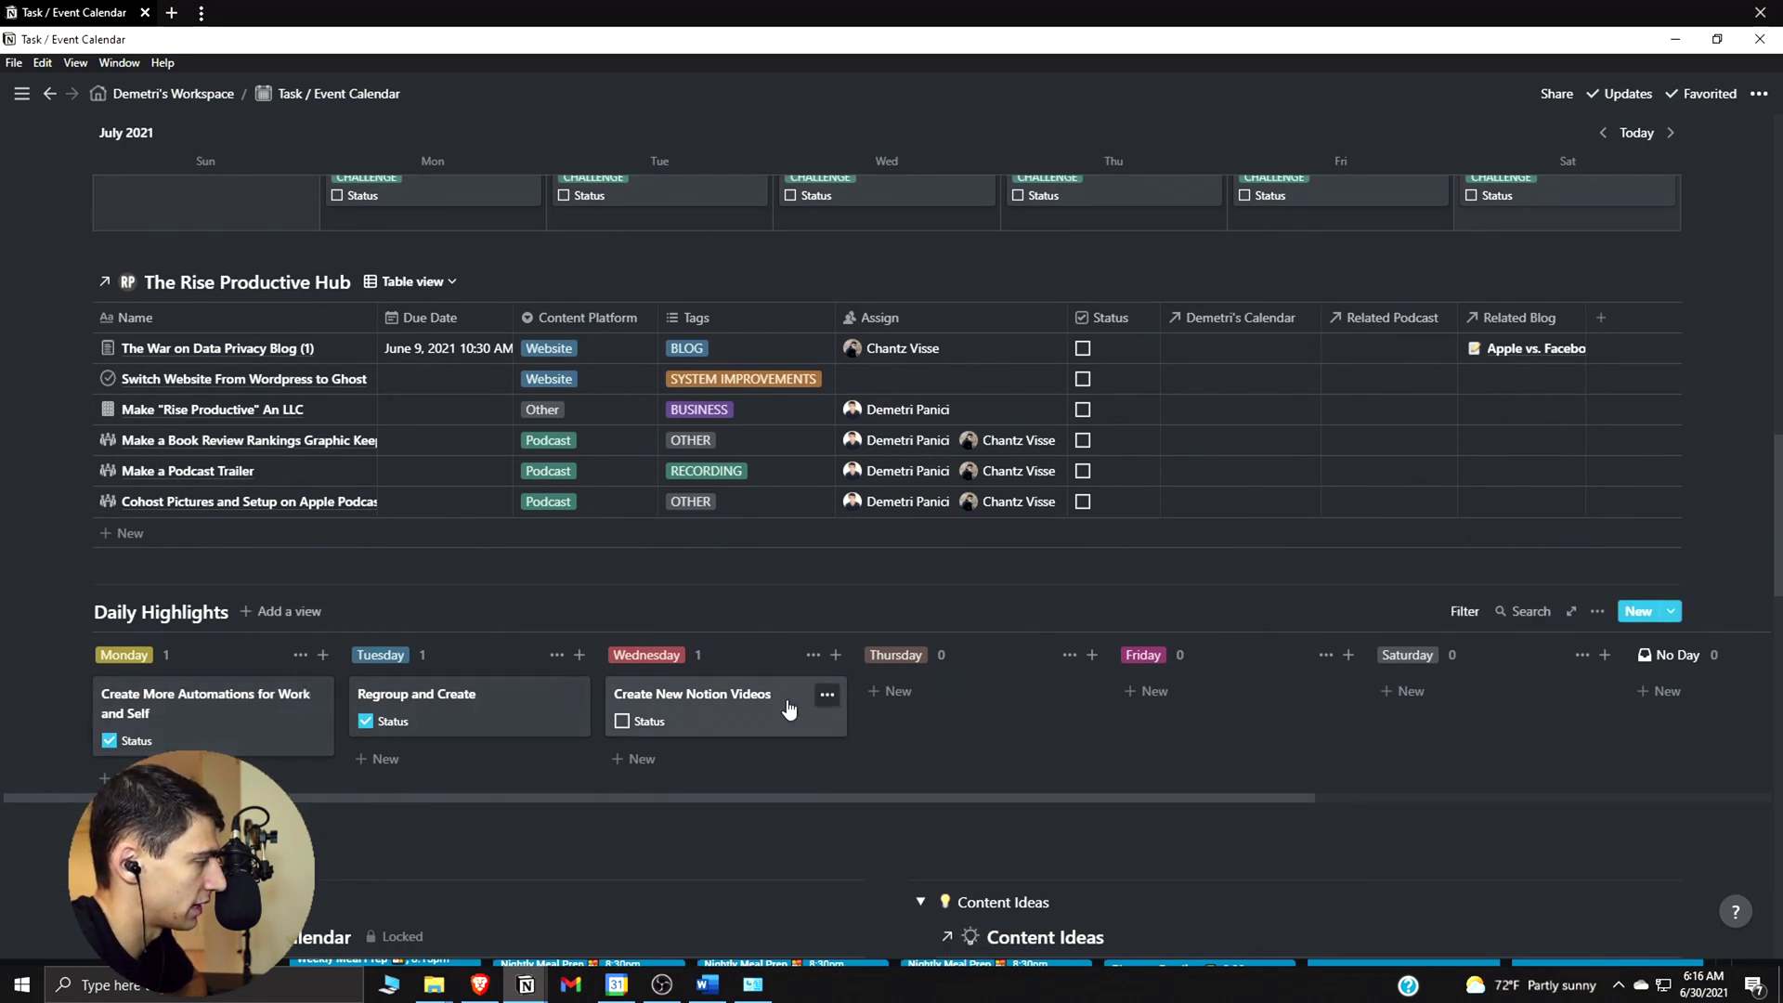
scroll(836, 701, "down", 4)
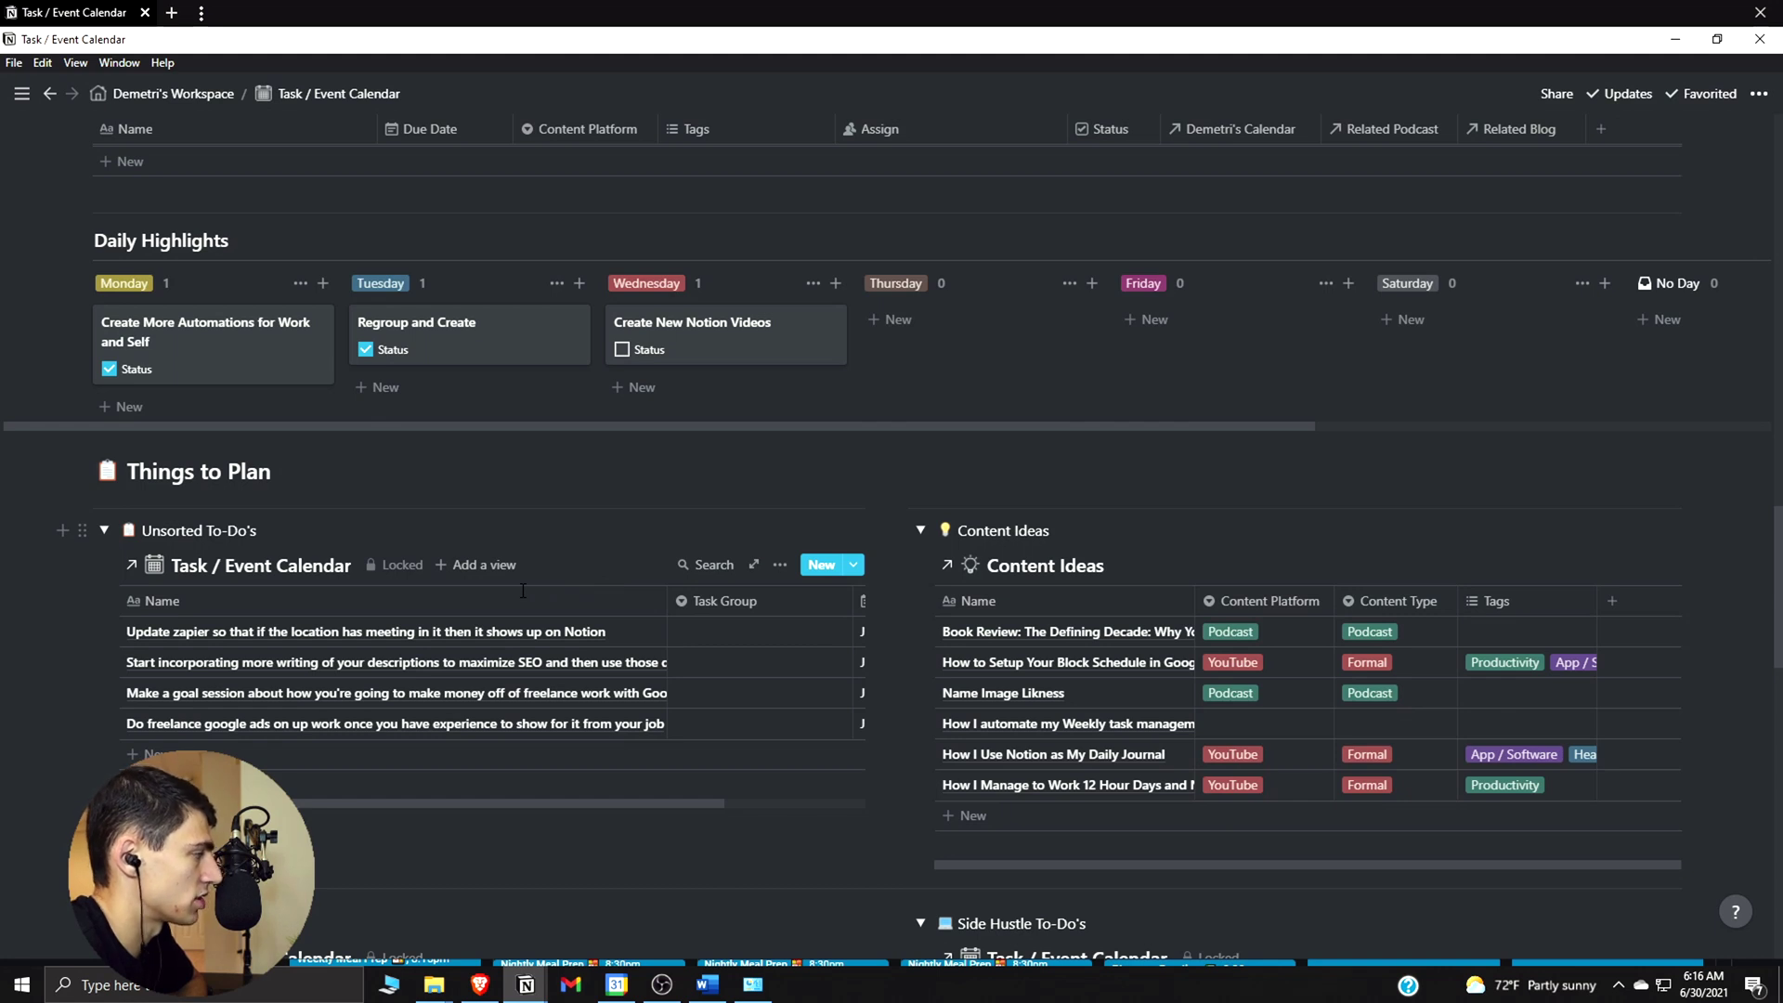
left_click(108, 563)
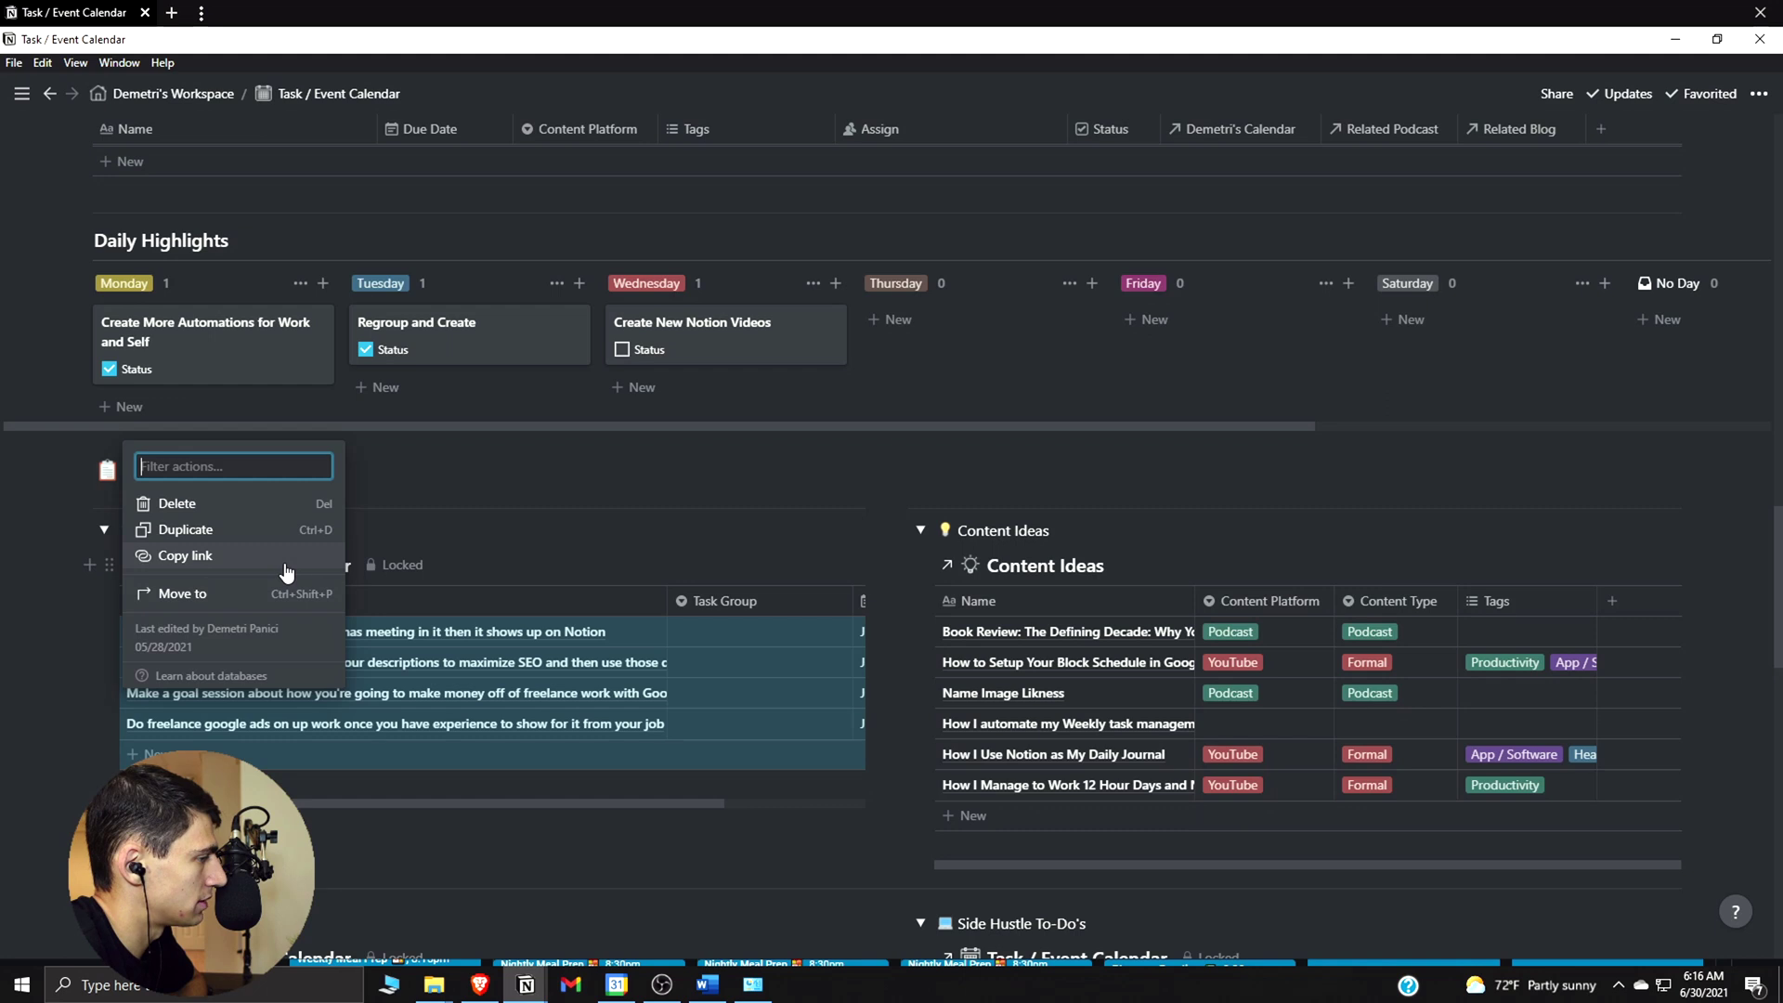
left_click(633, 548)
scroll(632, 548, "down", 15)
scroll(571, 506, "up", 5)
scroll(570, 505, "up", 7)
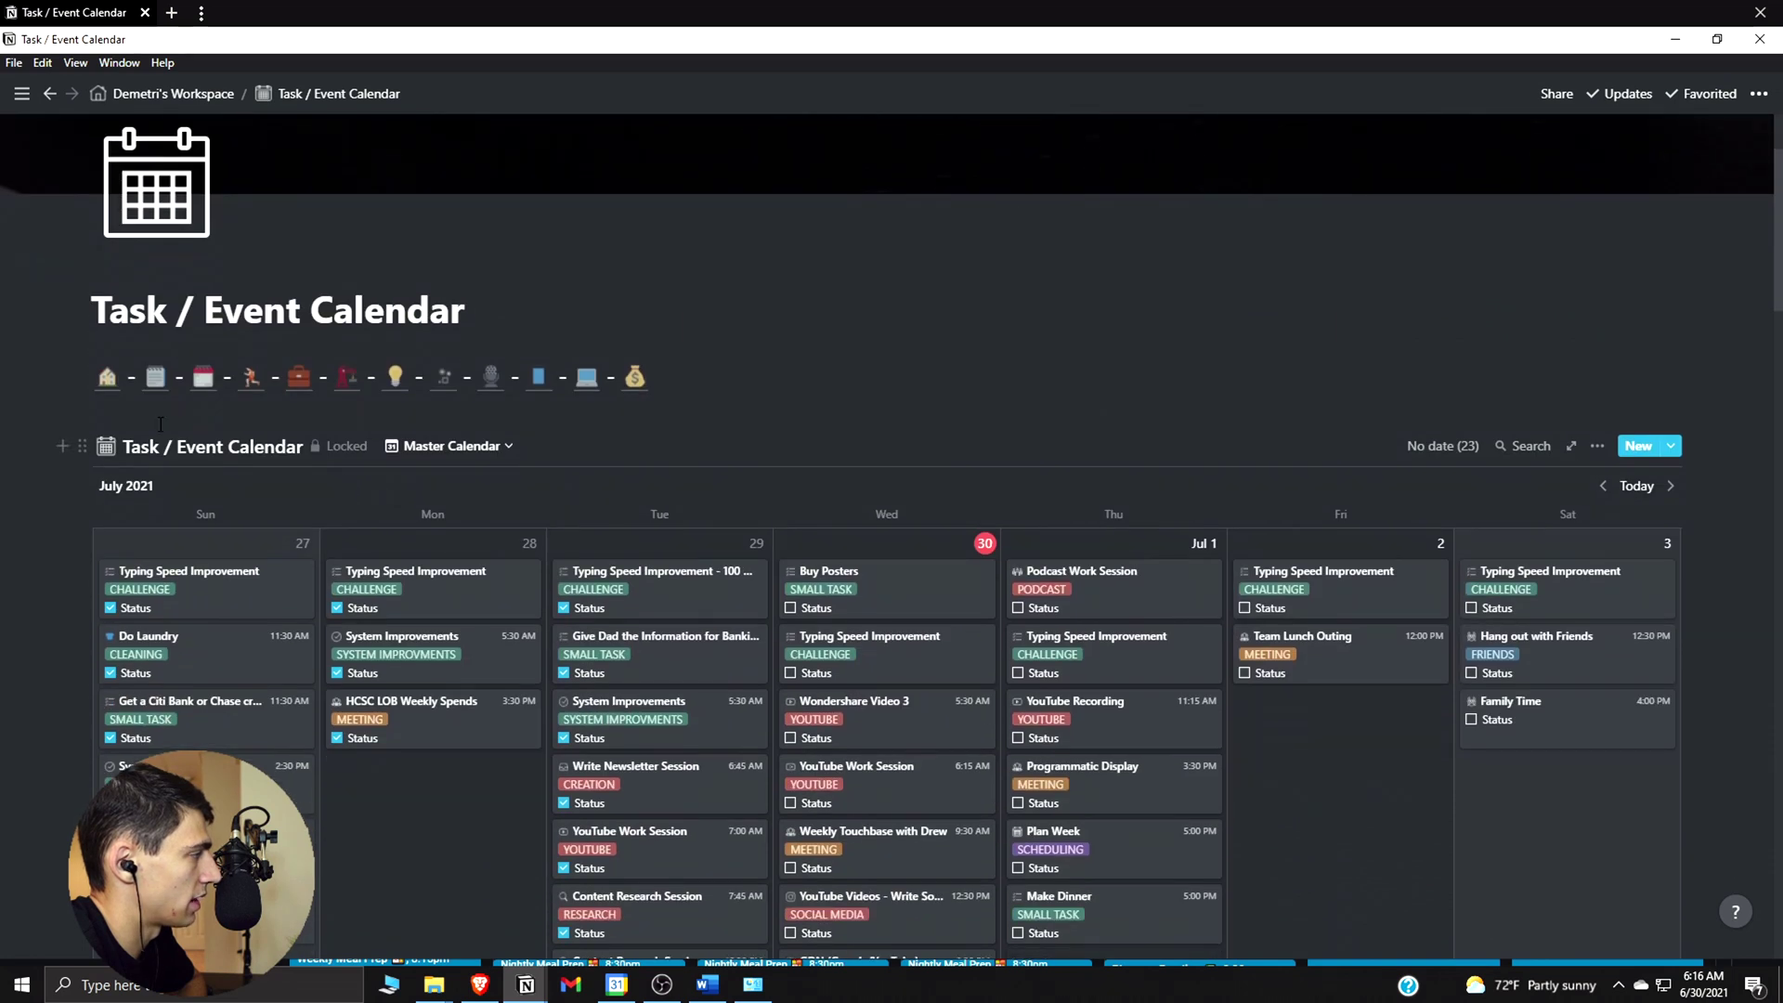
scroll(1002, 317, "down", 15)
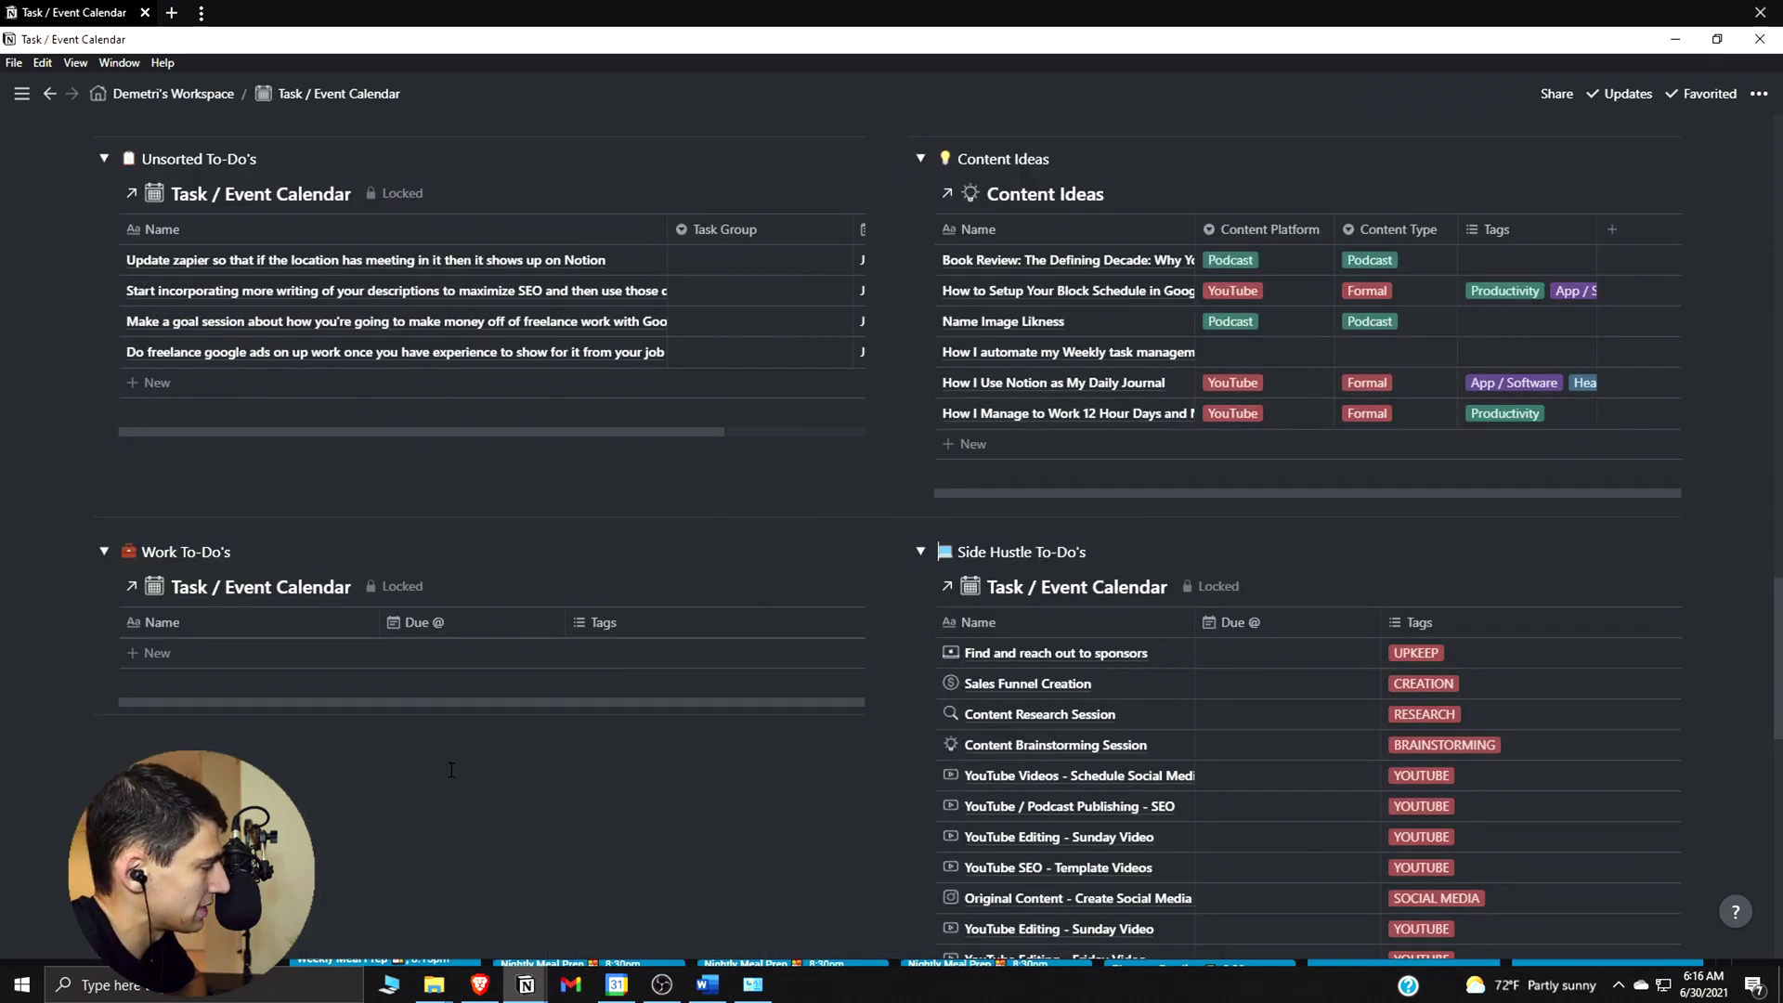
- Paste the calendar link above Social as a linked database, then undo it to an empty line
scroll(641, 669, "down", 8)
scroll(743, 706, "down", 3)
scroll(845, 741, "up", 4)
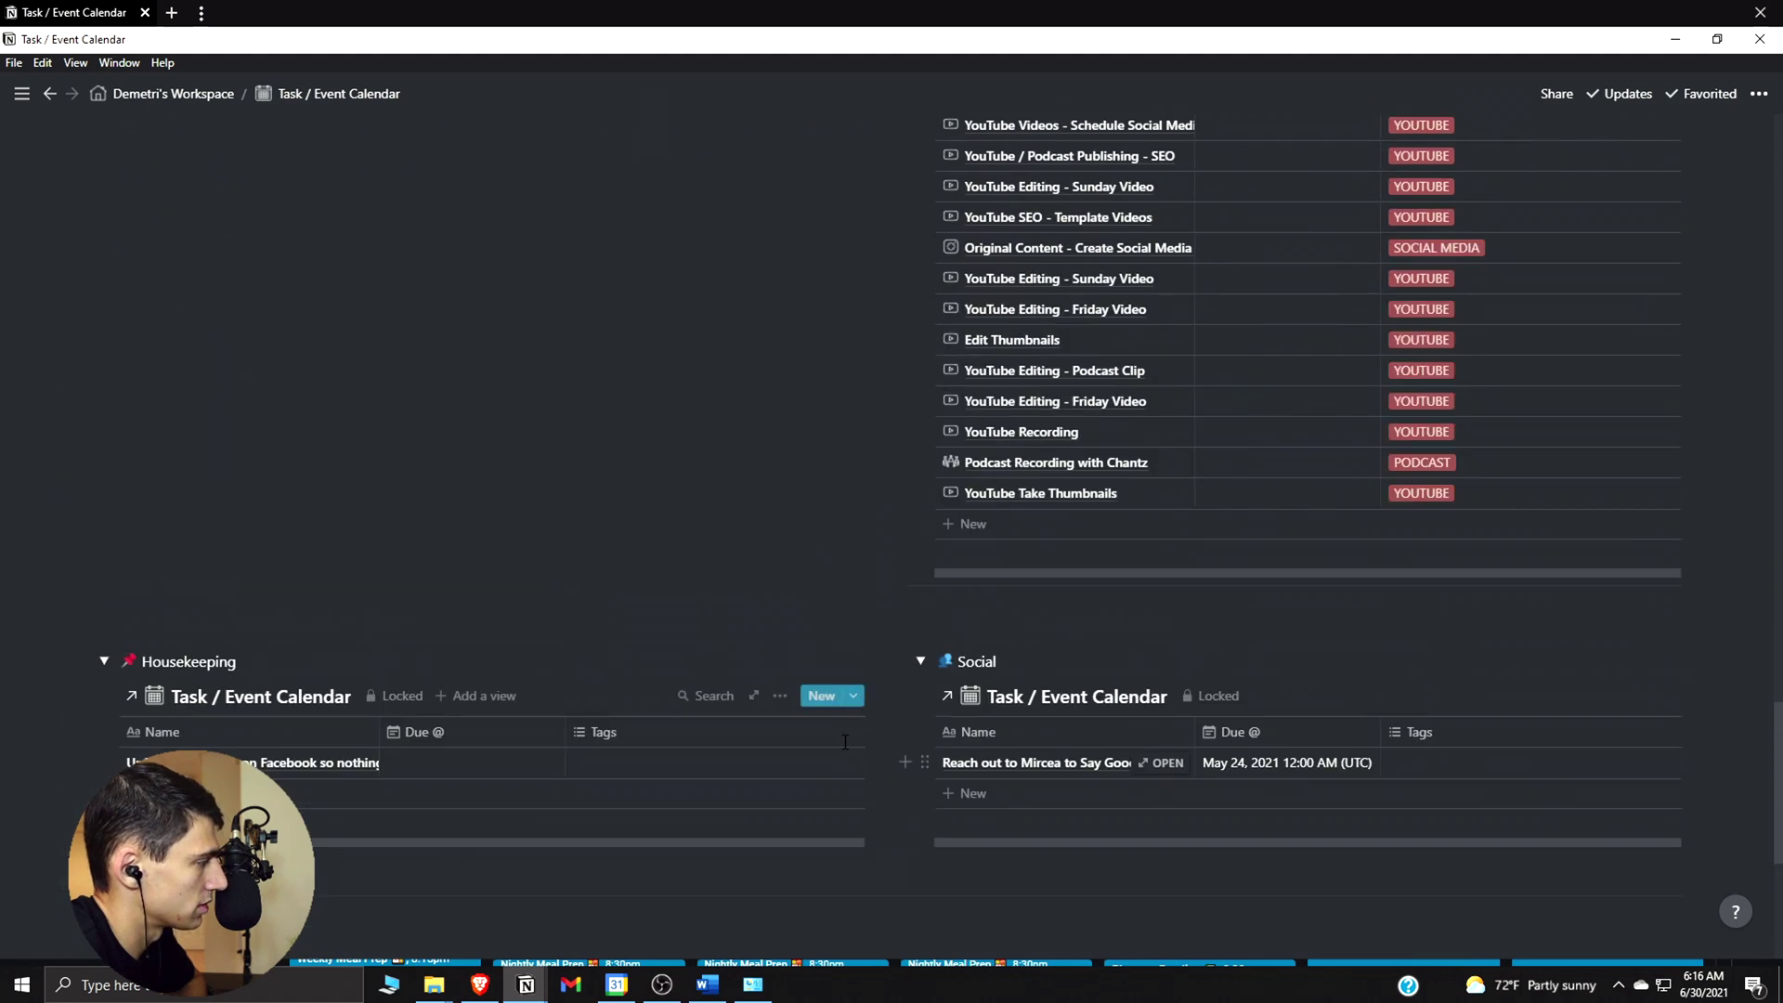
left_click(911, 607)
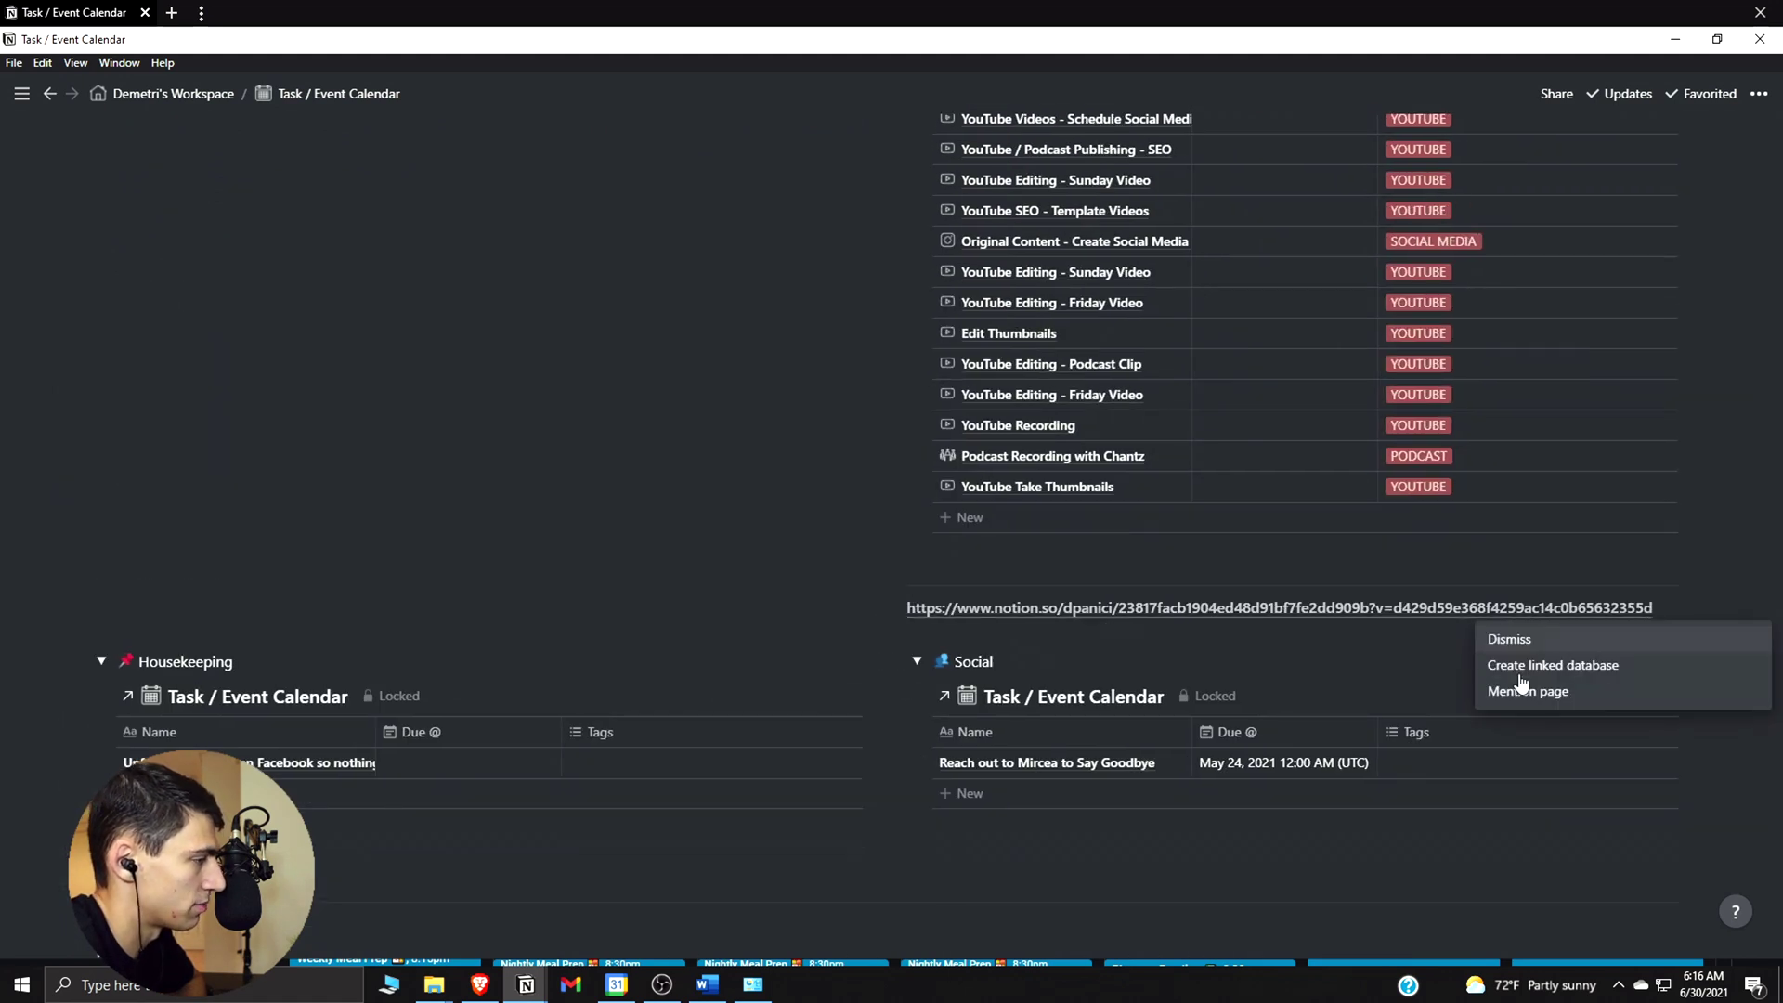
left_click(1546, 669)
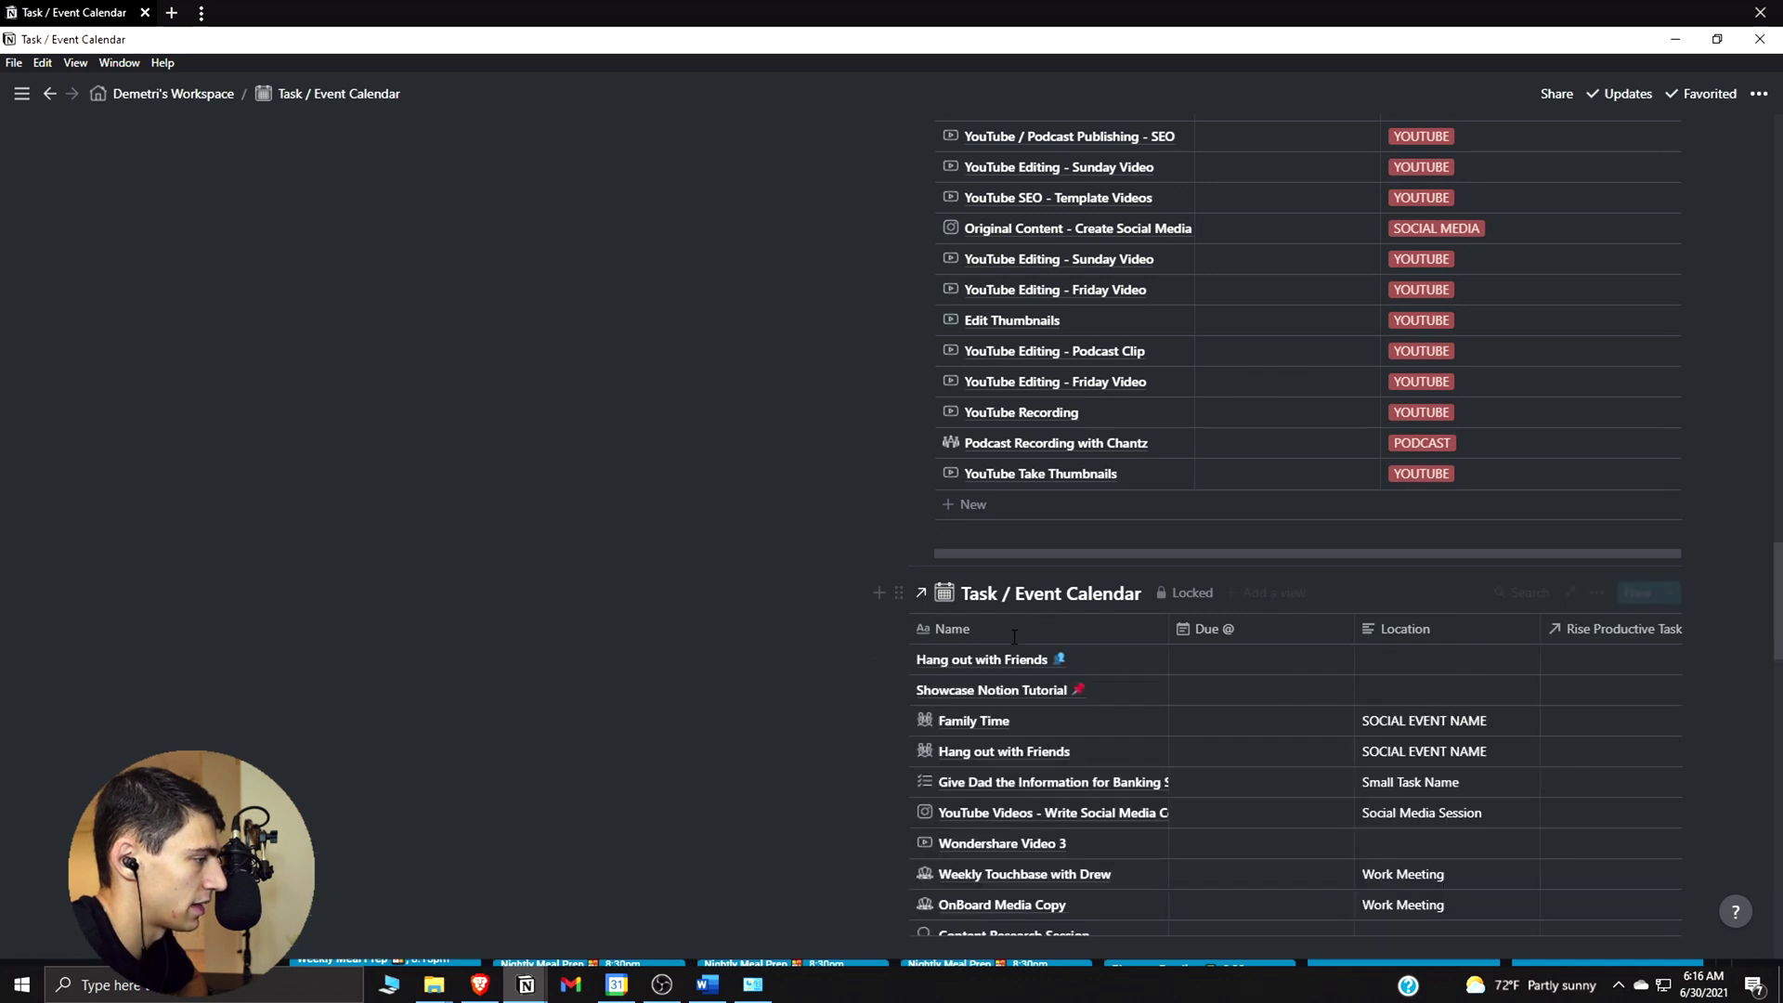
key("ctrl+z")
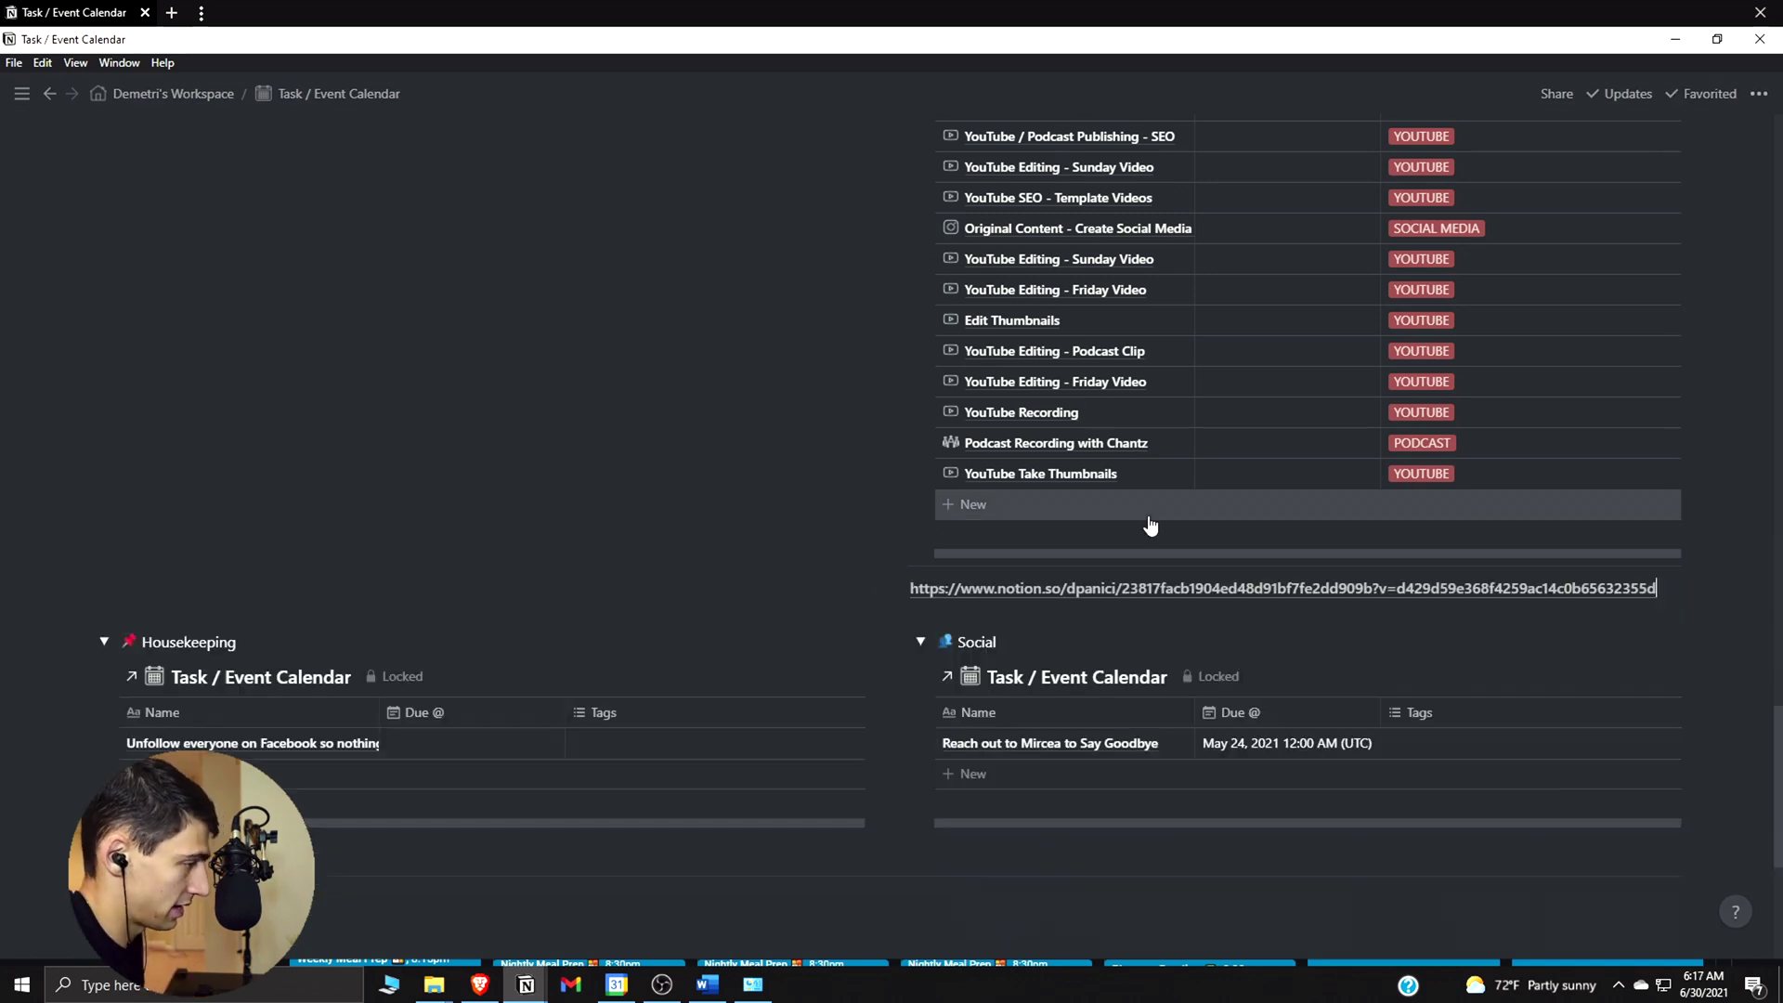
key("ctrl+z")
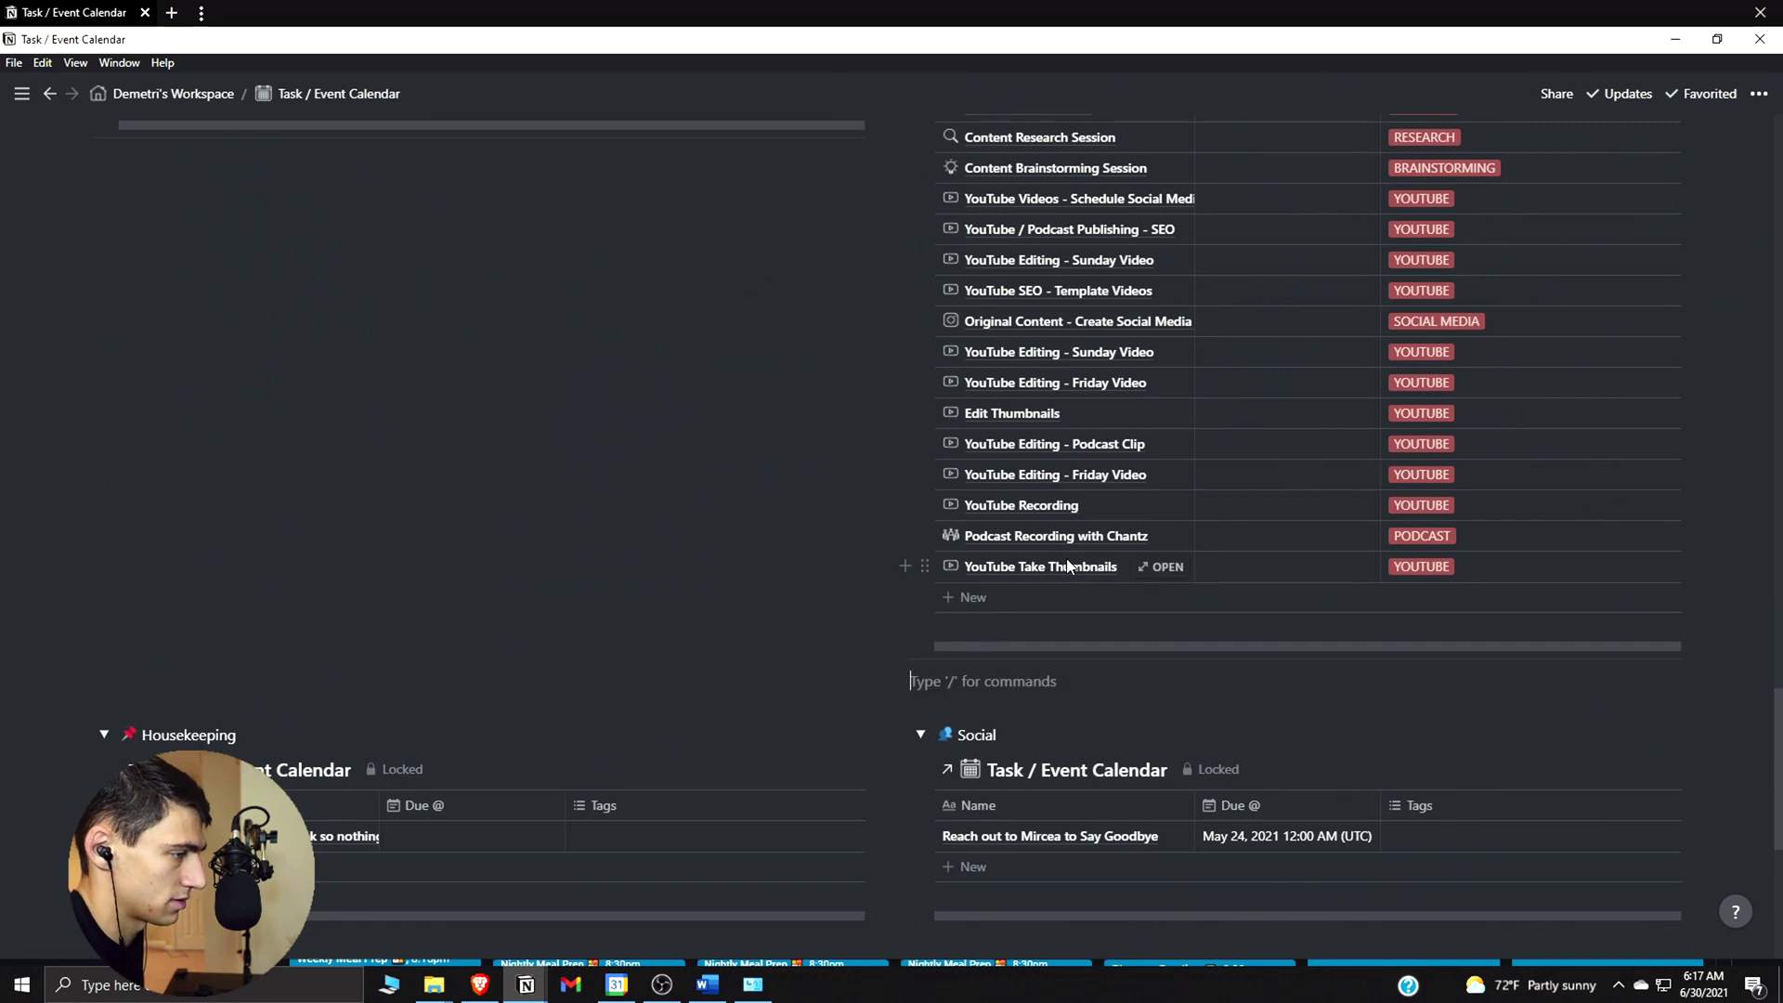
scroll(1069, 570, "up", 10)
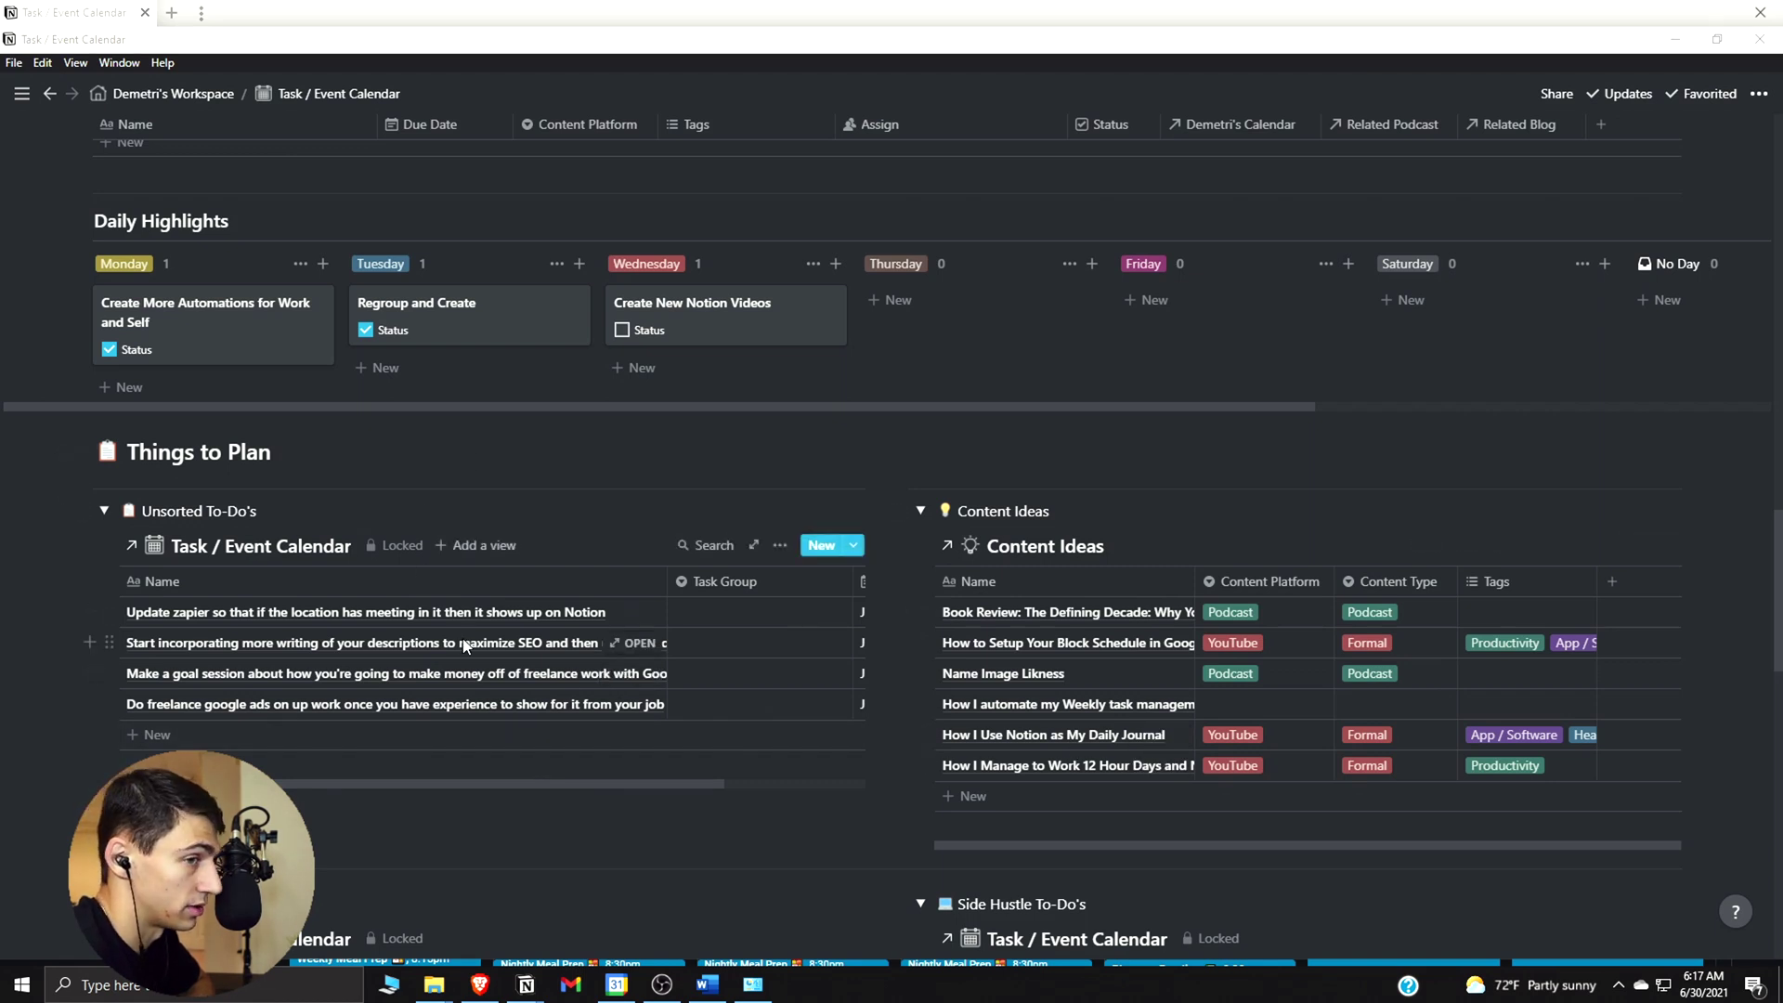
- Scroll through the Things to Plan to-do tables down to the Training Plan Calendar
scroll(783, 582, "up", 6)
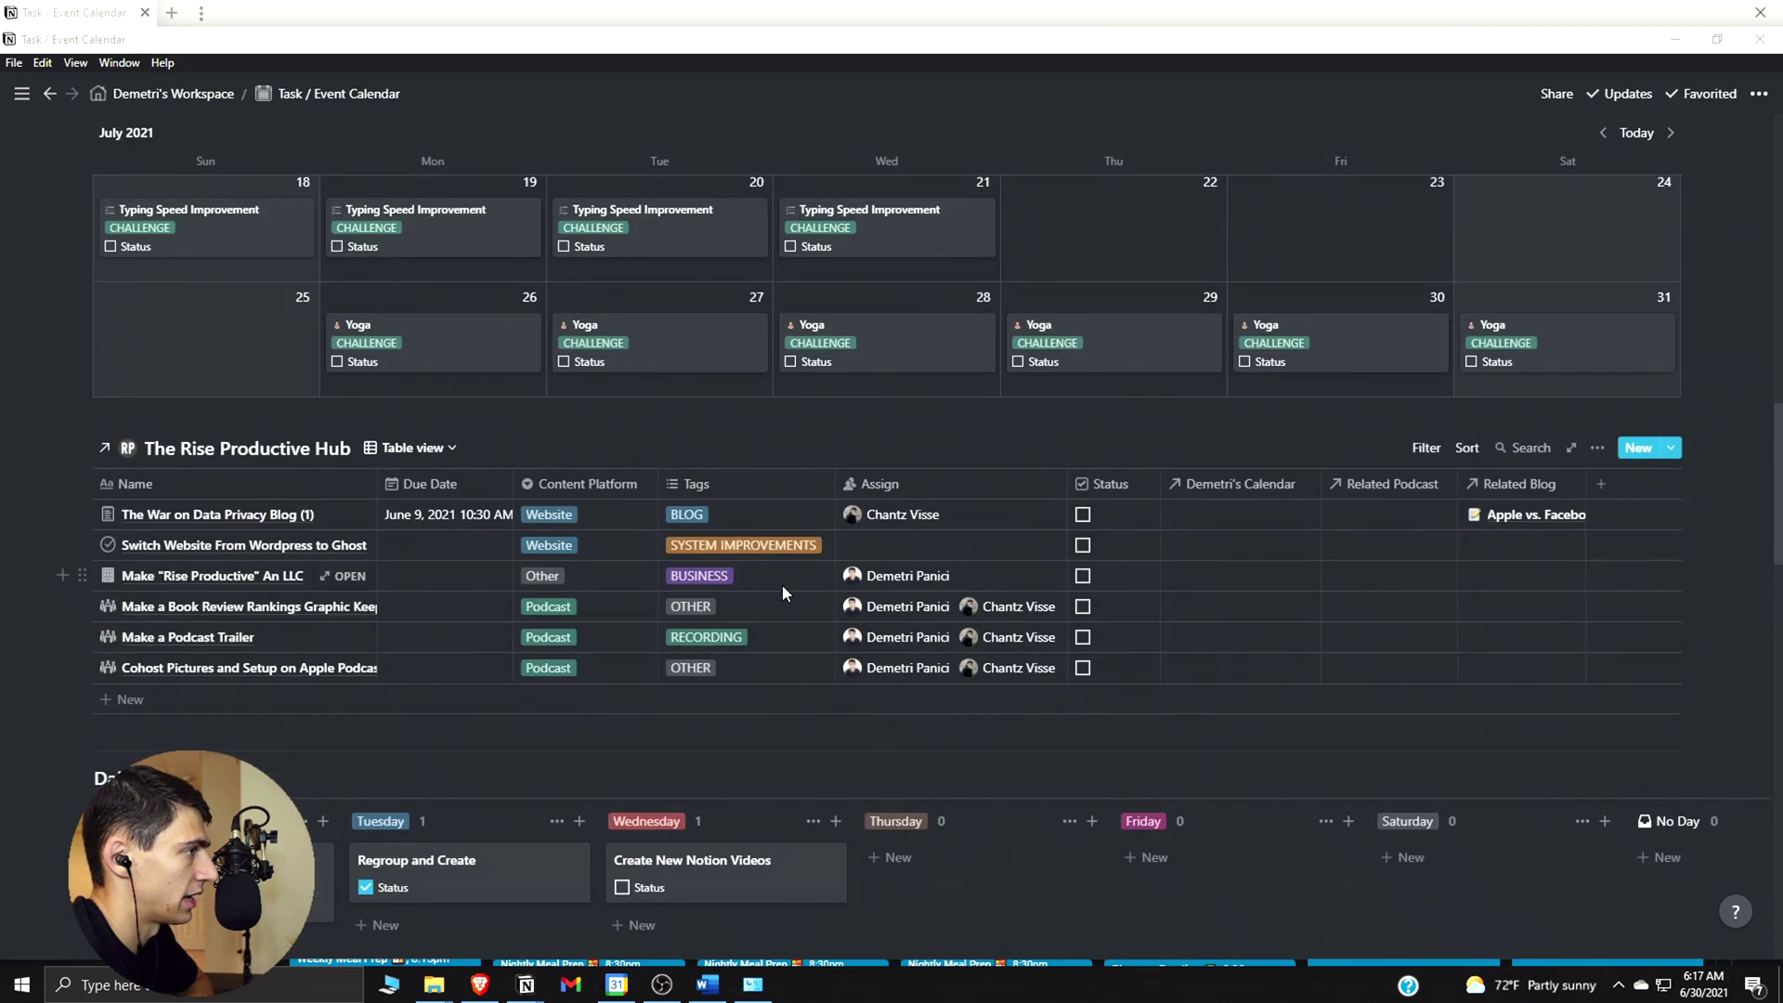
scroll(773, 613, "down", 6)
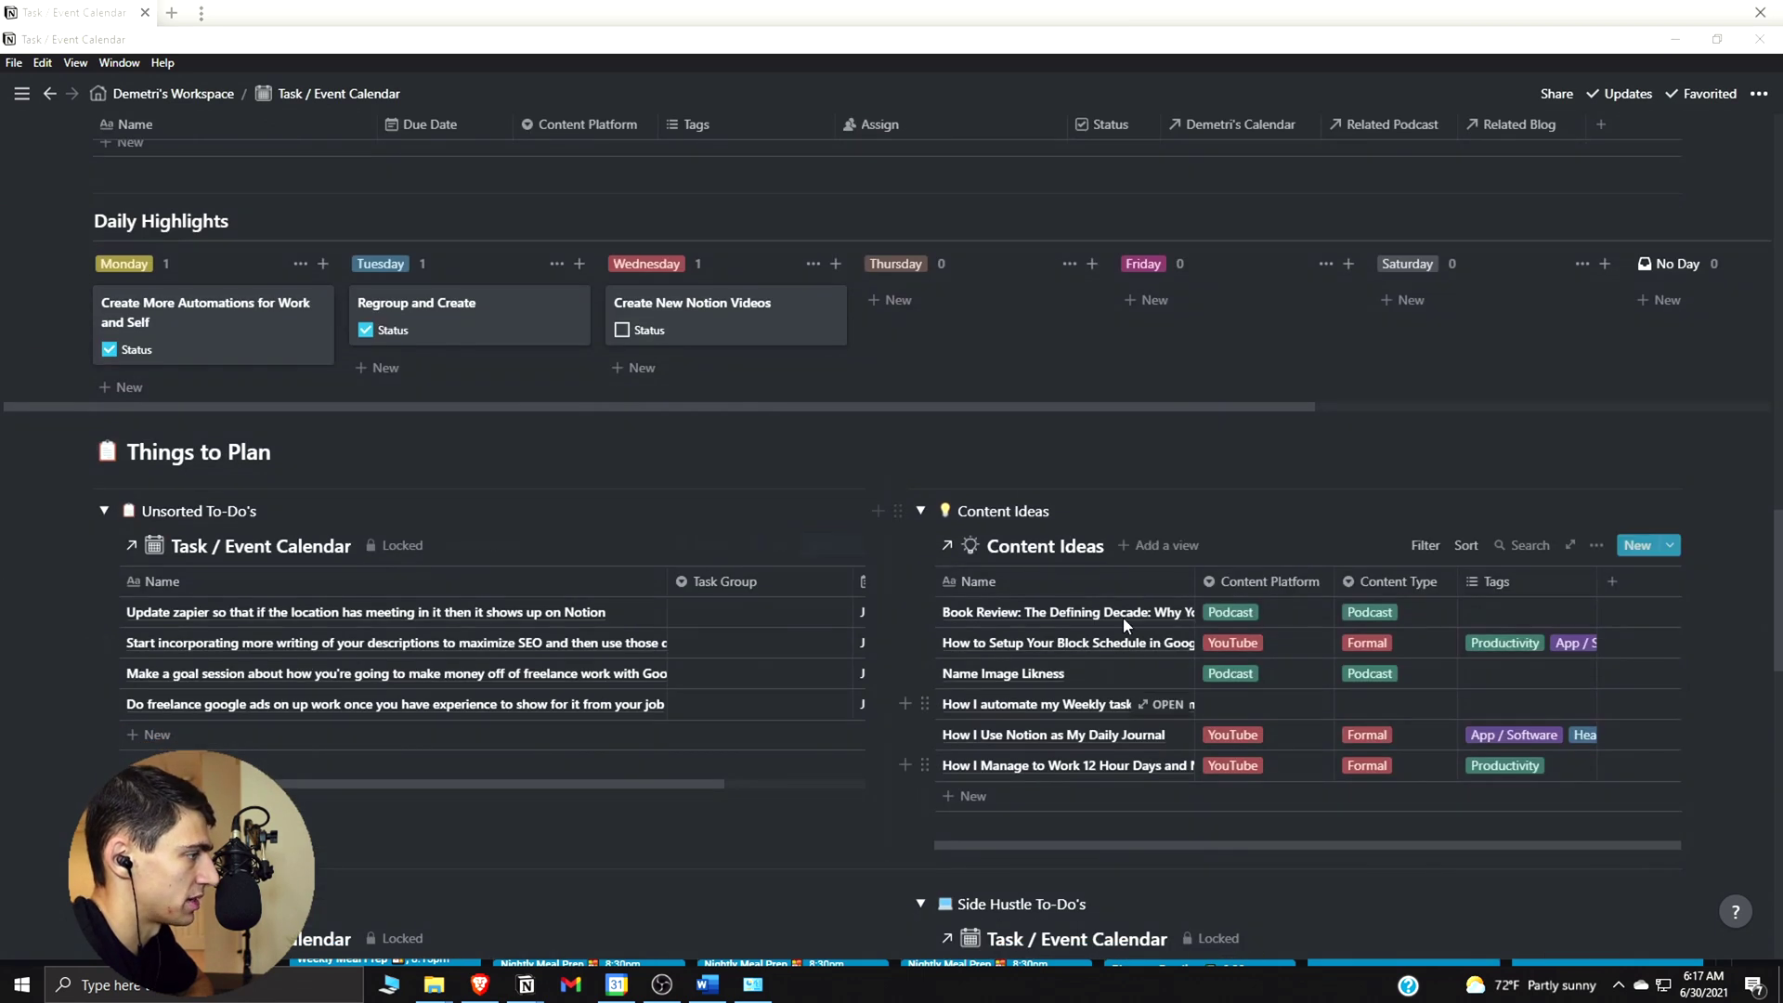
scroll(1123, 617, "down", 5)
scroll(1134, 622, "down", 3)
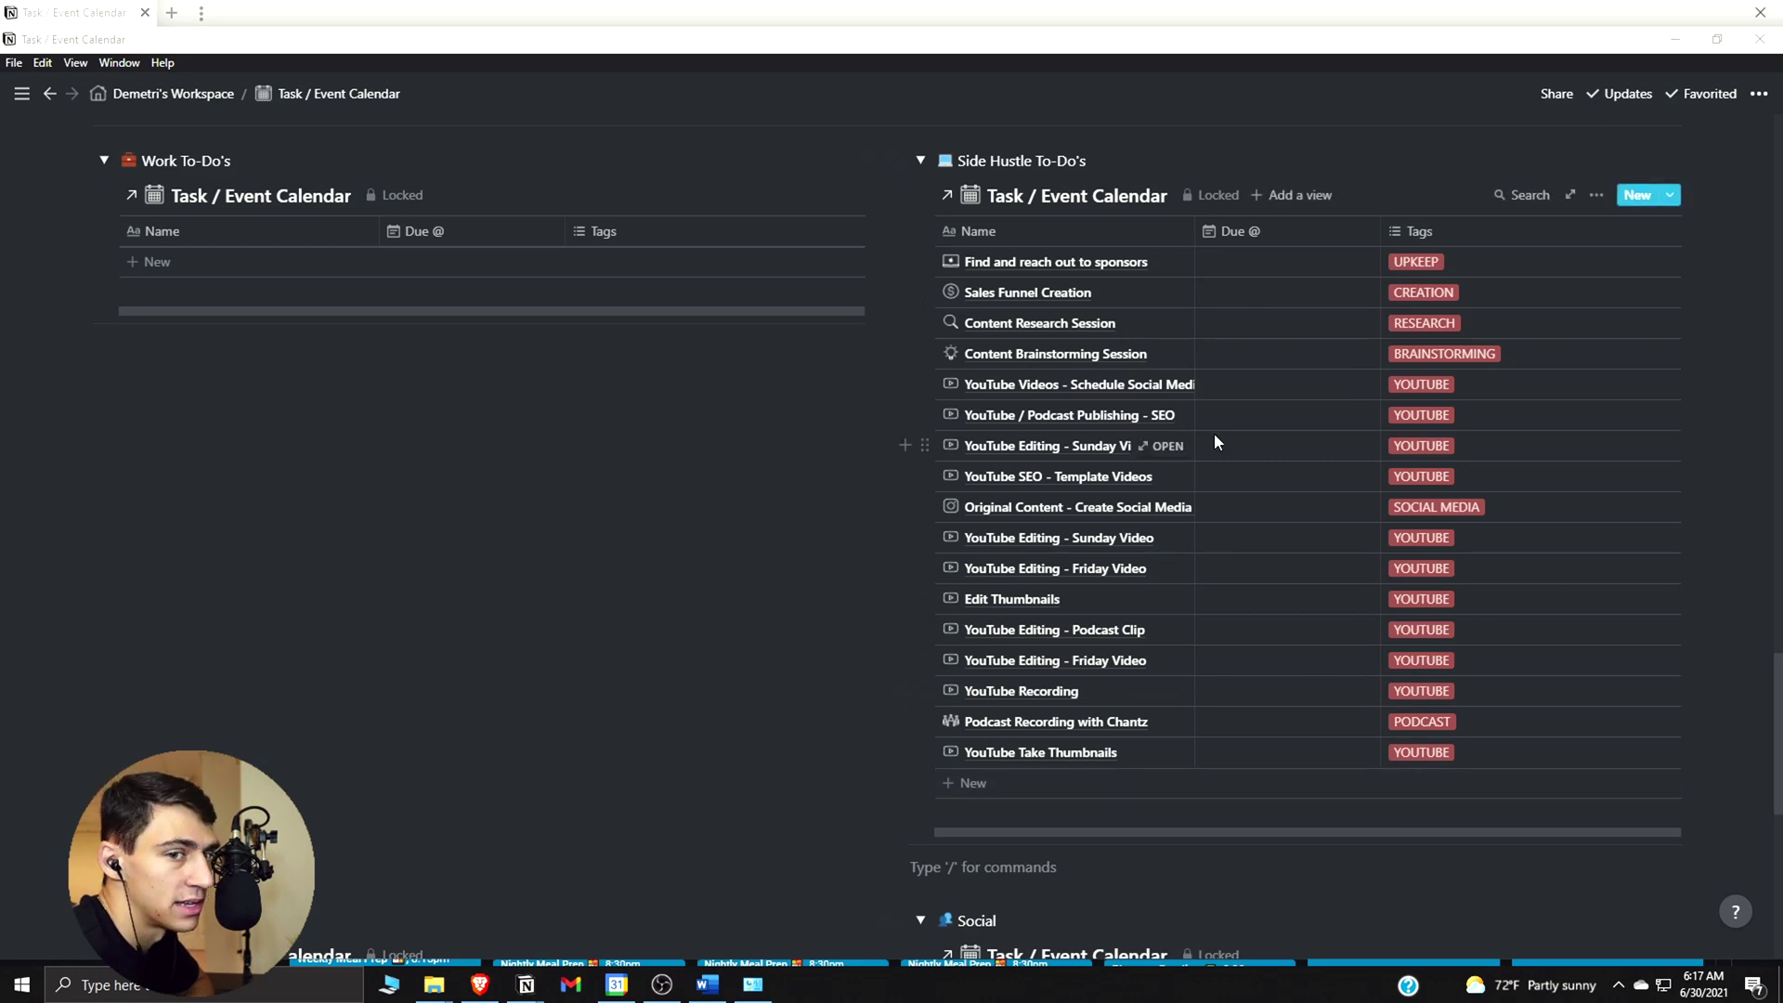
scroll(1203, 433, "down", 5)
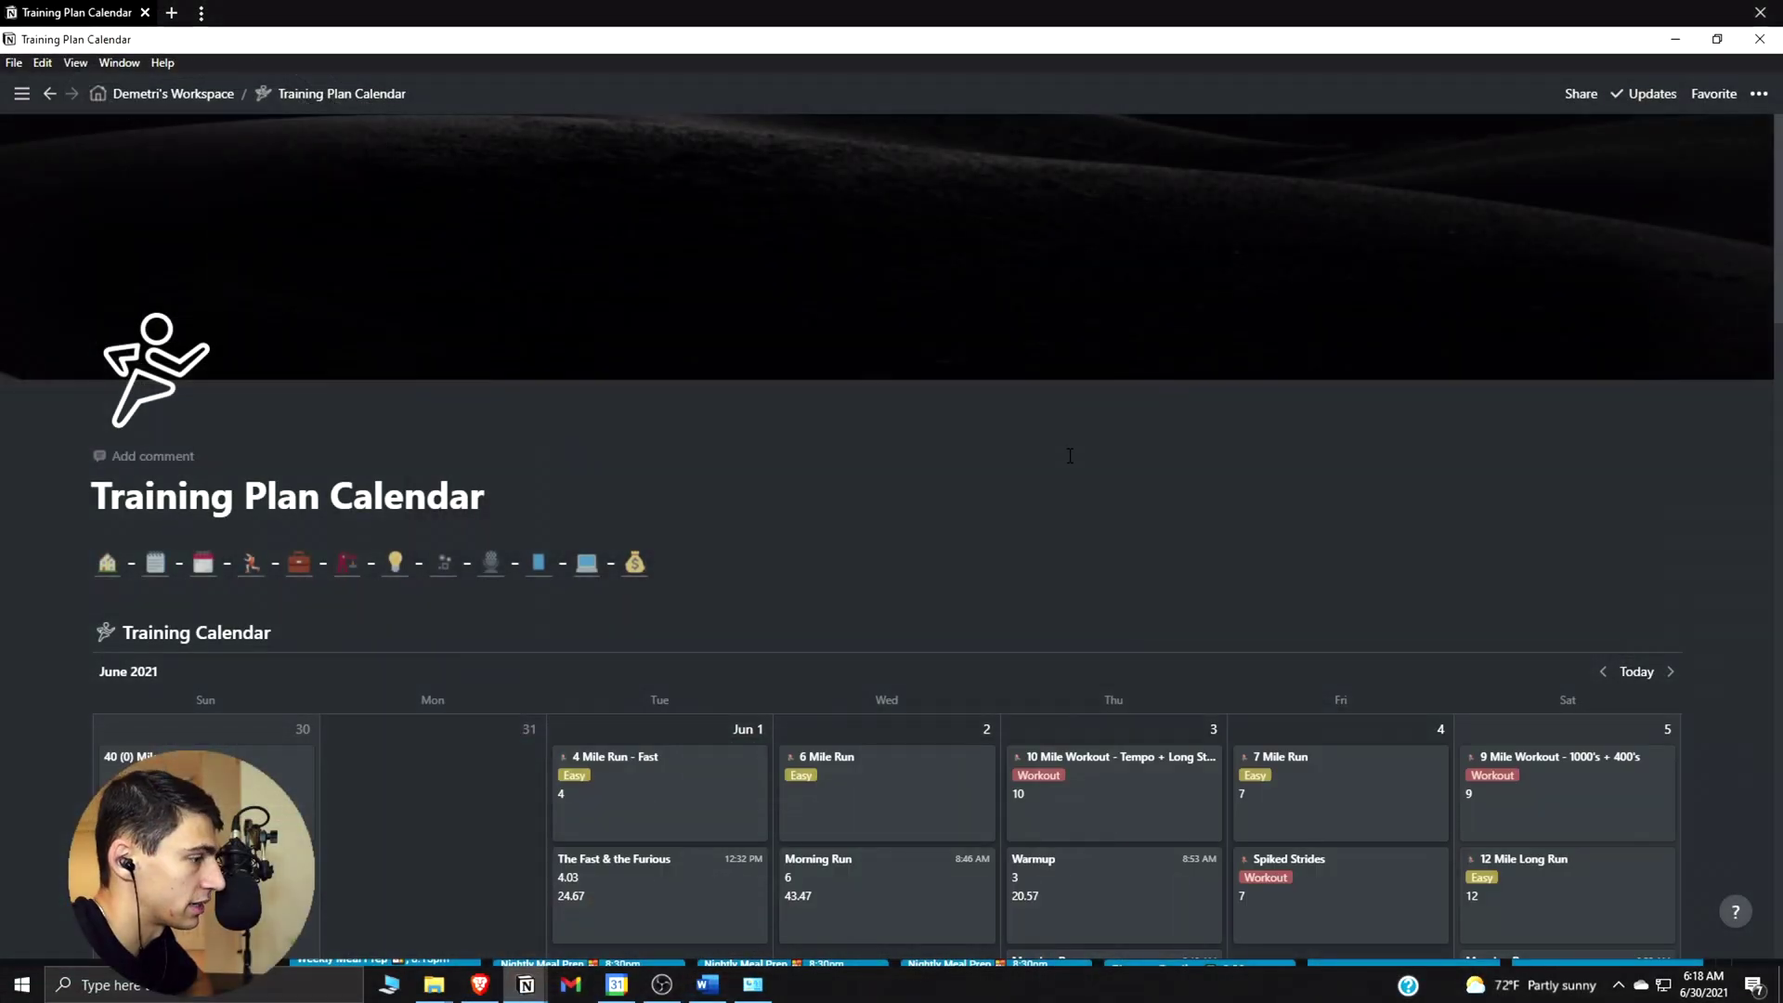
- Preview the June 22 5.5 Mile Workout, then box-select and deselect that day's three Morning Runs
scroll(1104, 486, "down", 10)
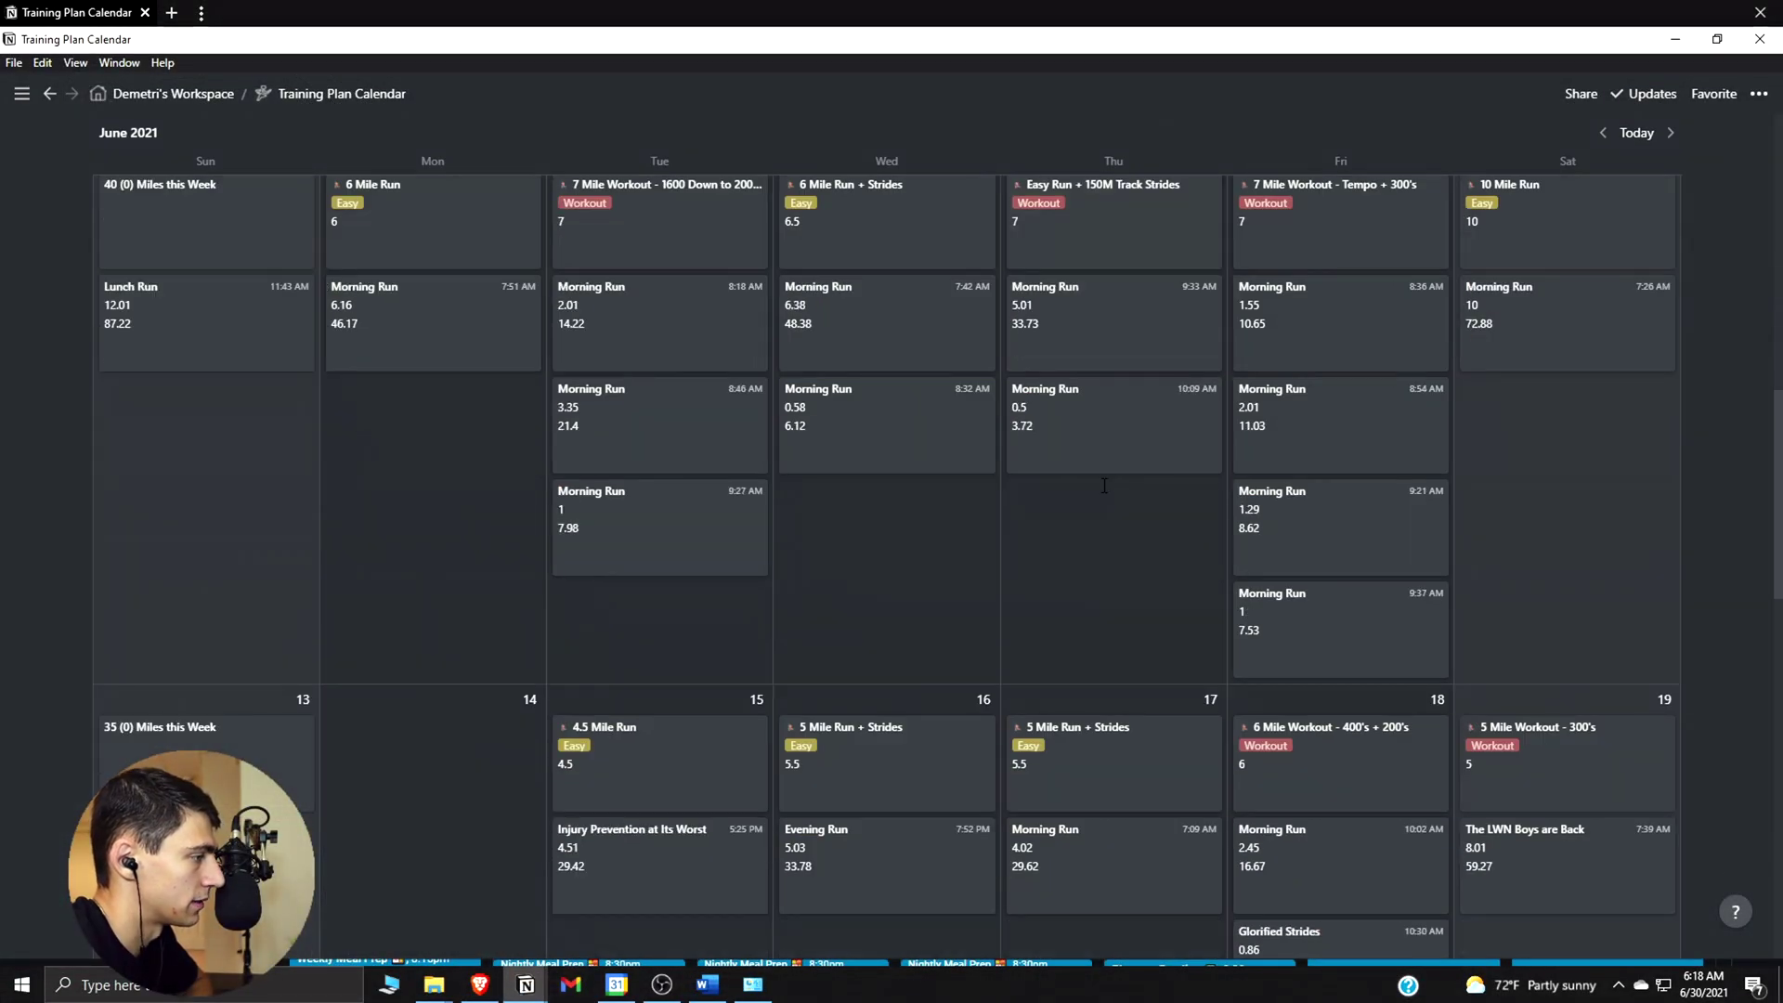
scroll(1105, 485, "down", 12)
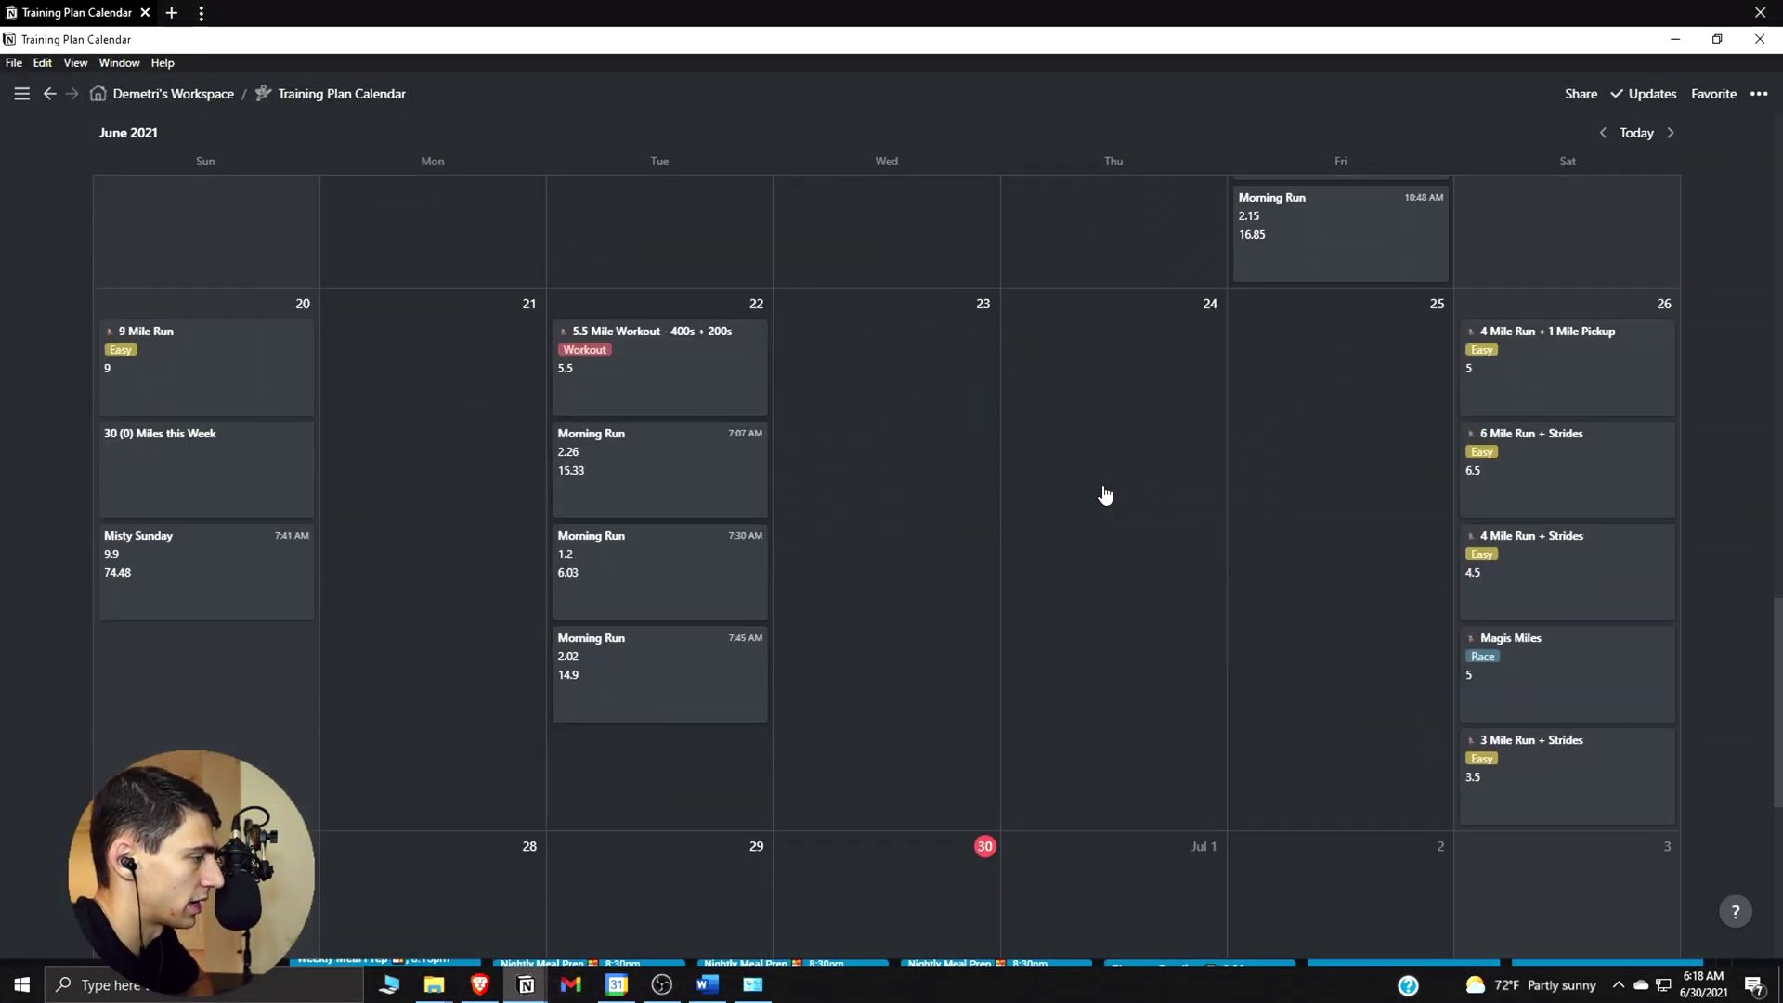
scroll(1102, 589, "up", 5)
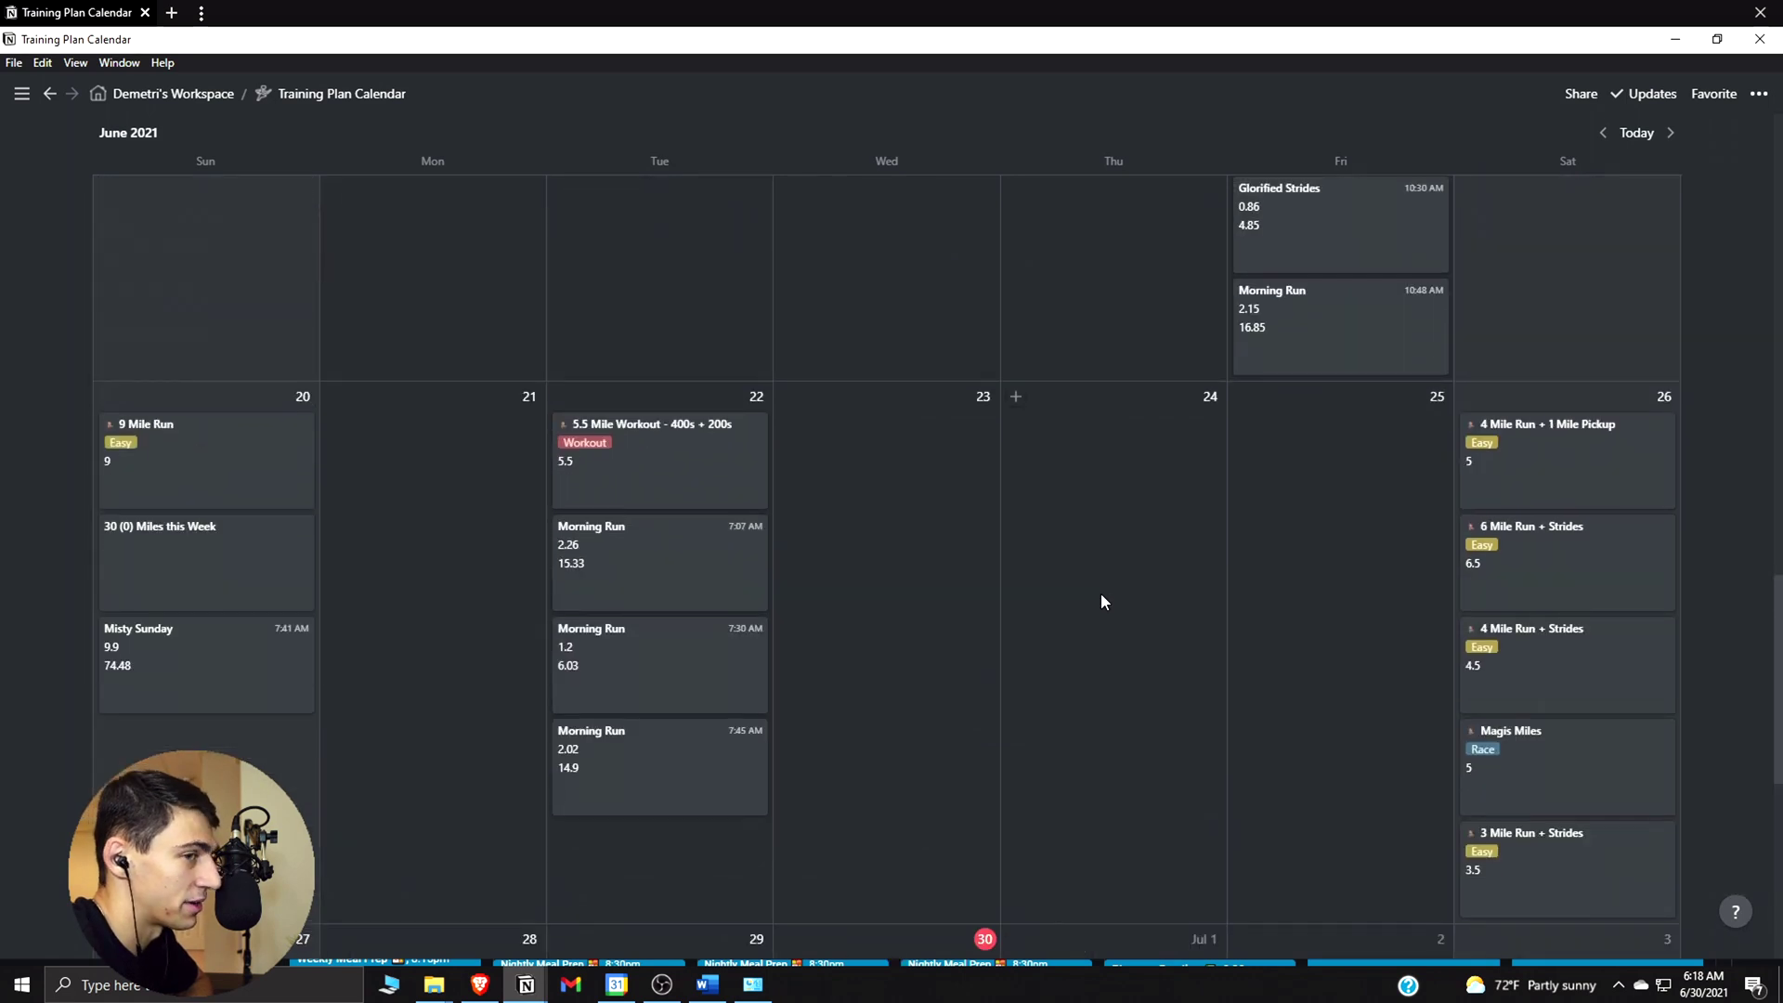
left_click(641, 493)
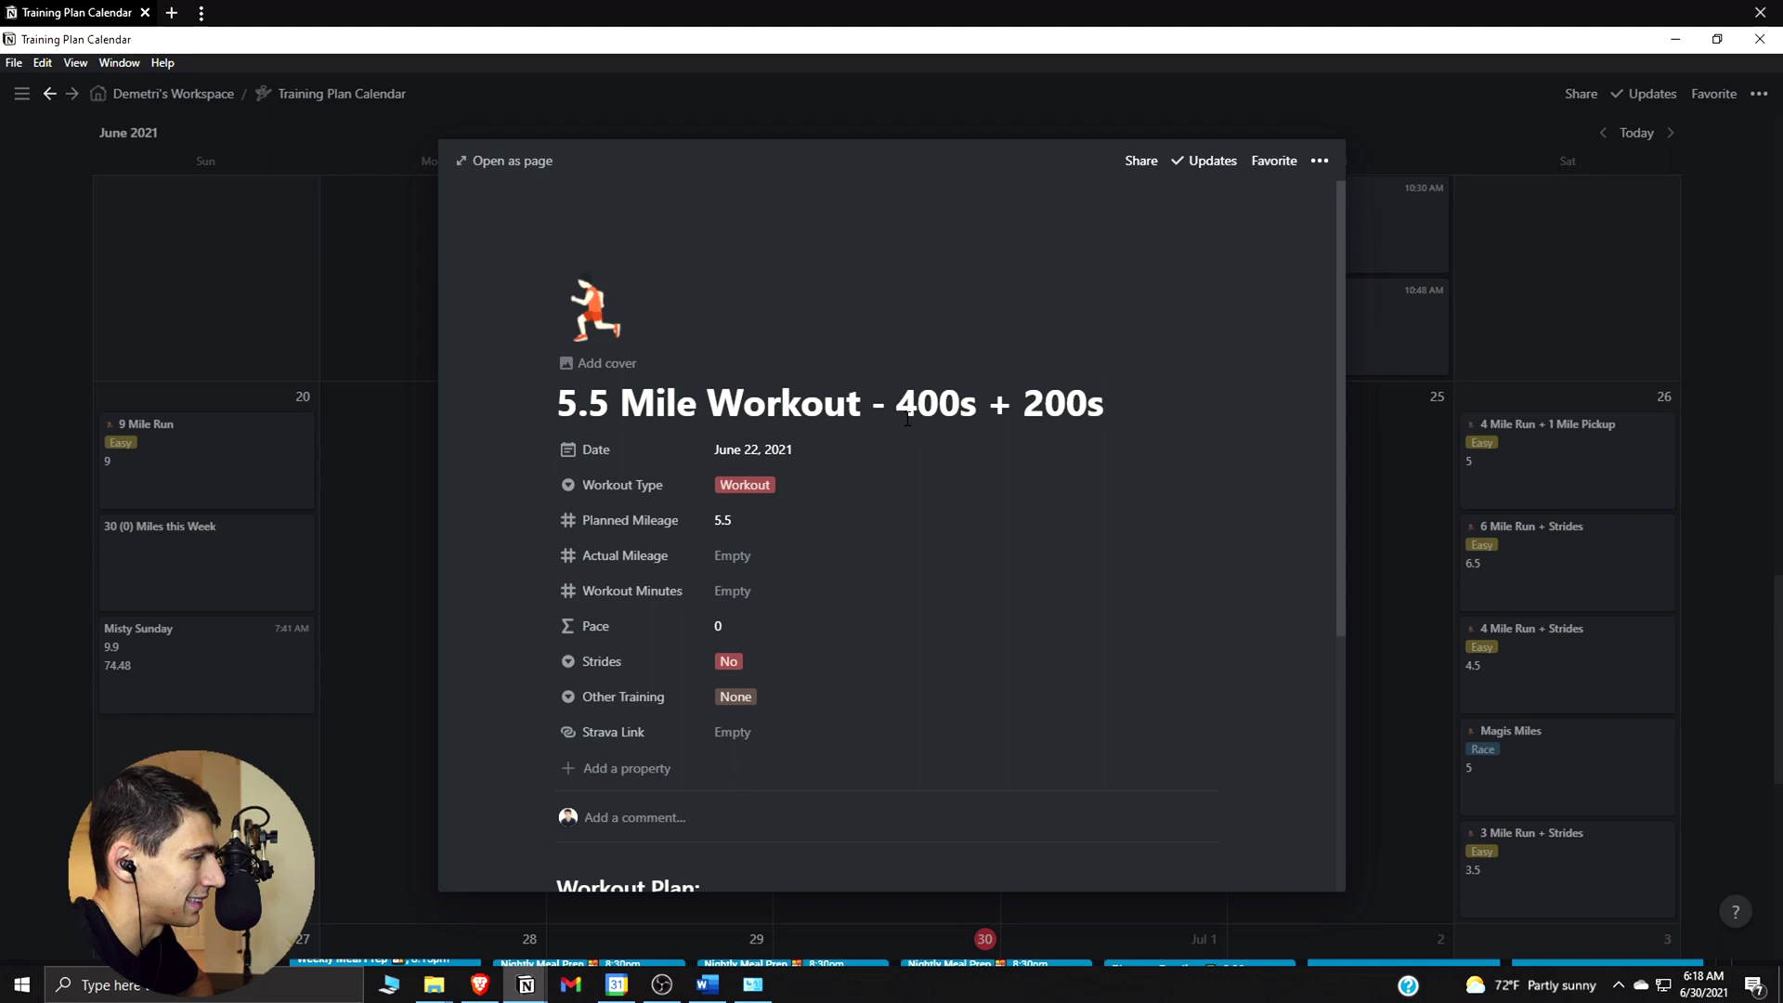
left_click(1512, 482)
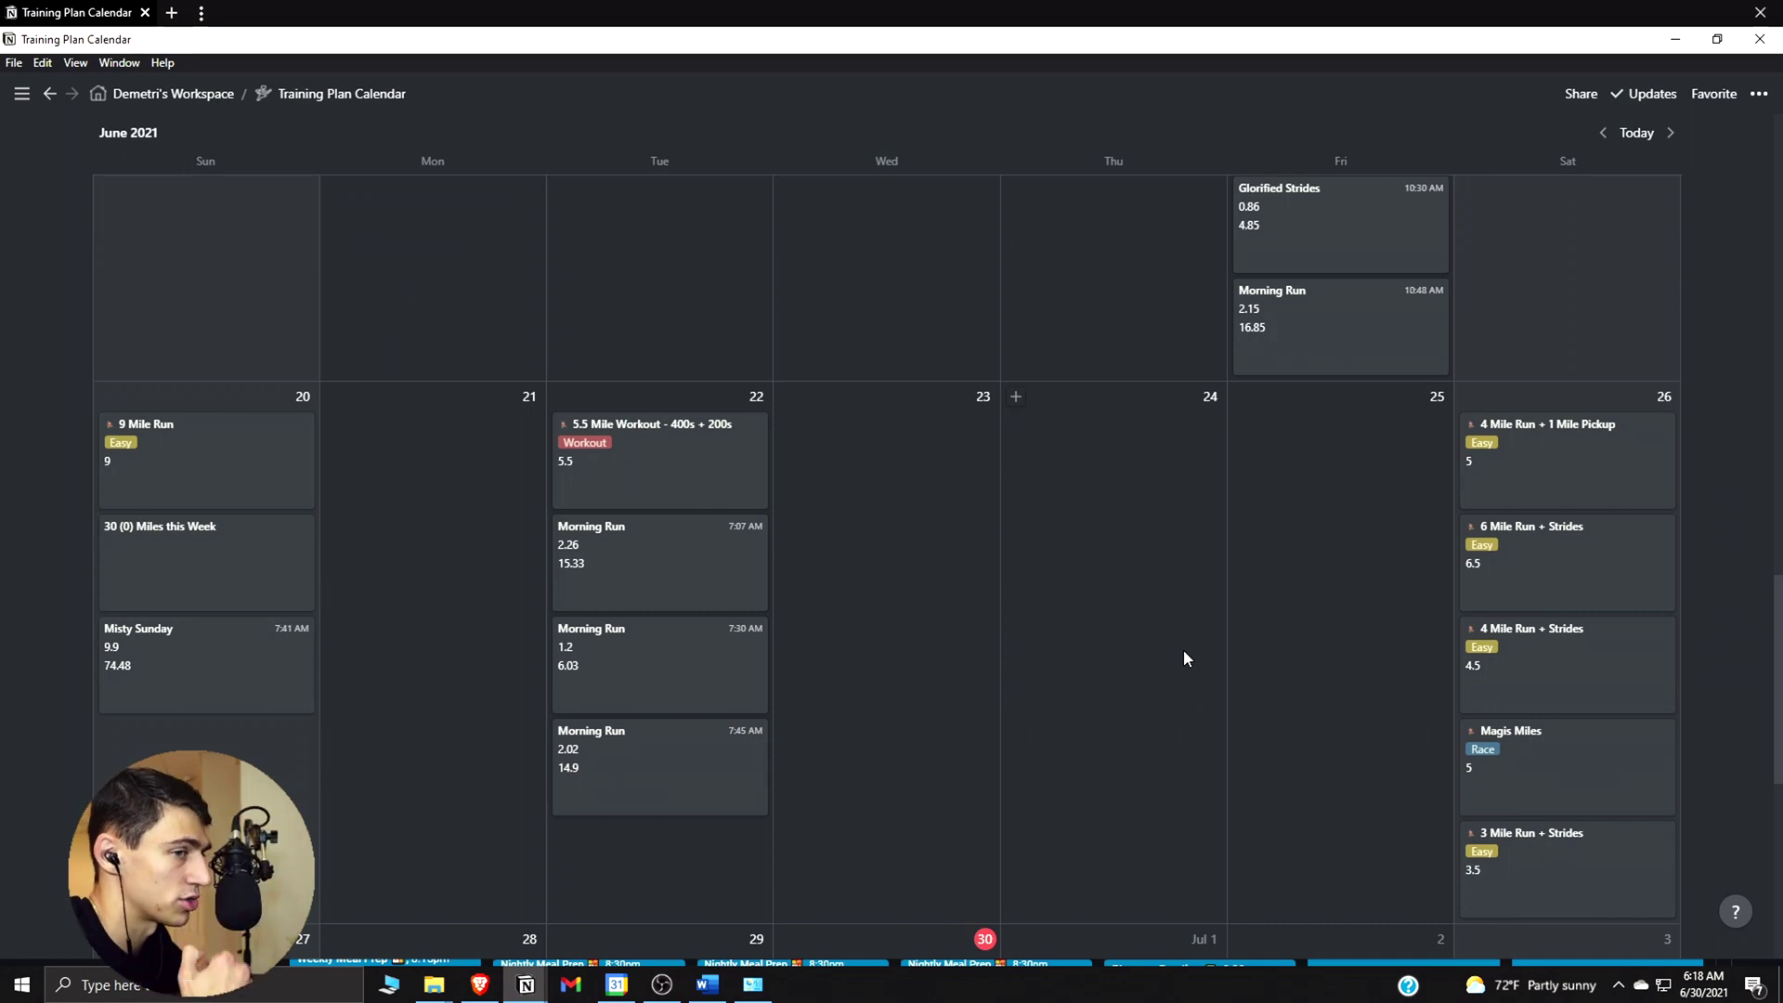
left_click_drag(853, 513, 617, 797)
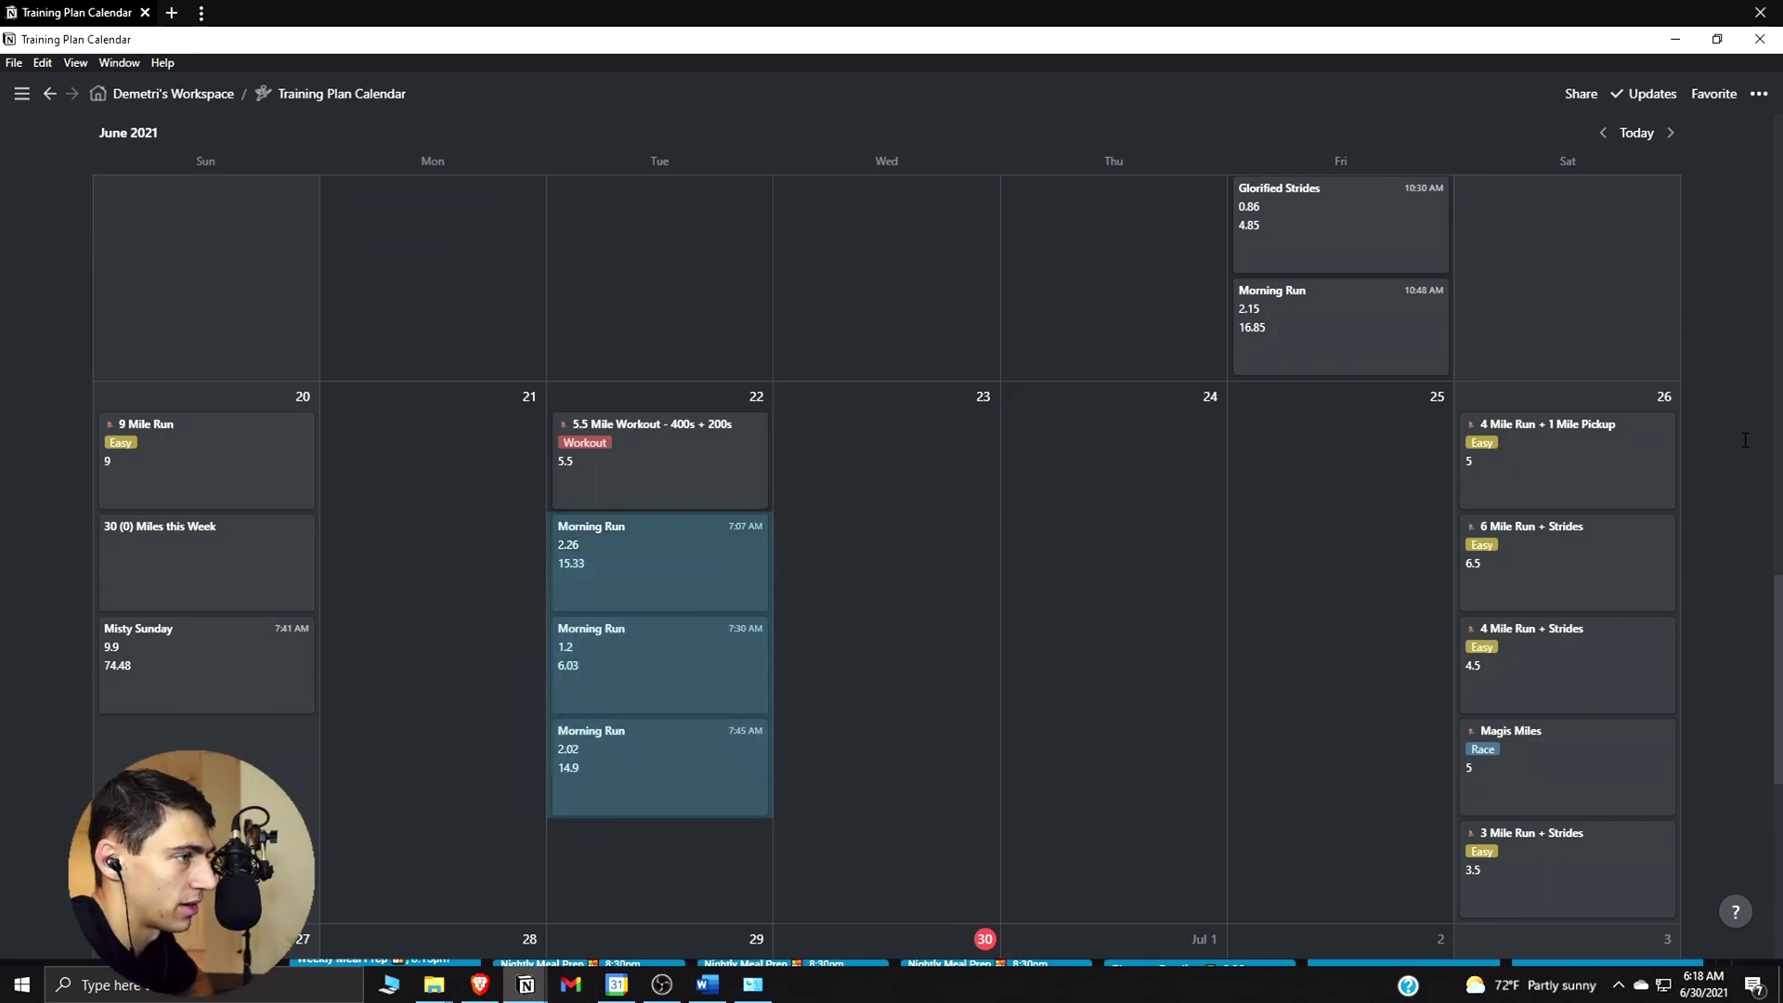
left_click(1750, 441)
scroll(1473, 505, "up", 3)
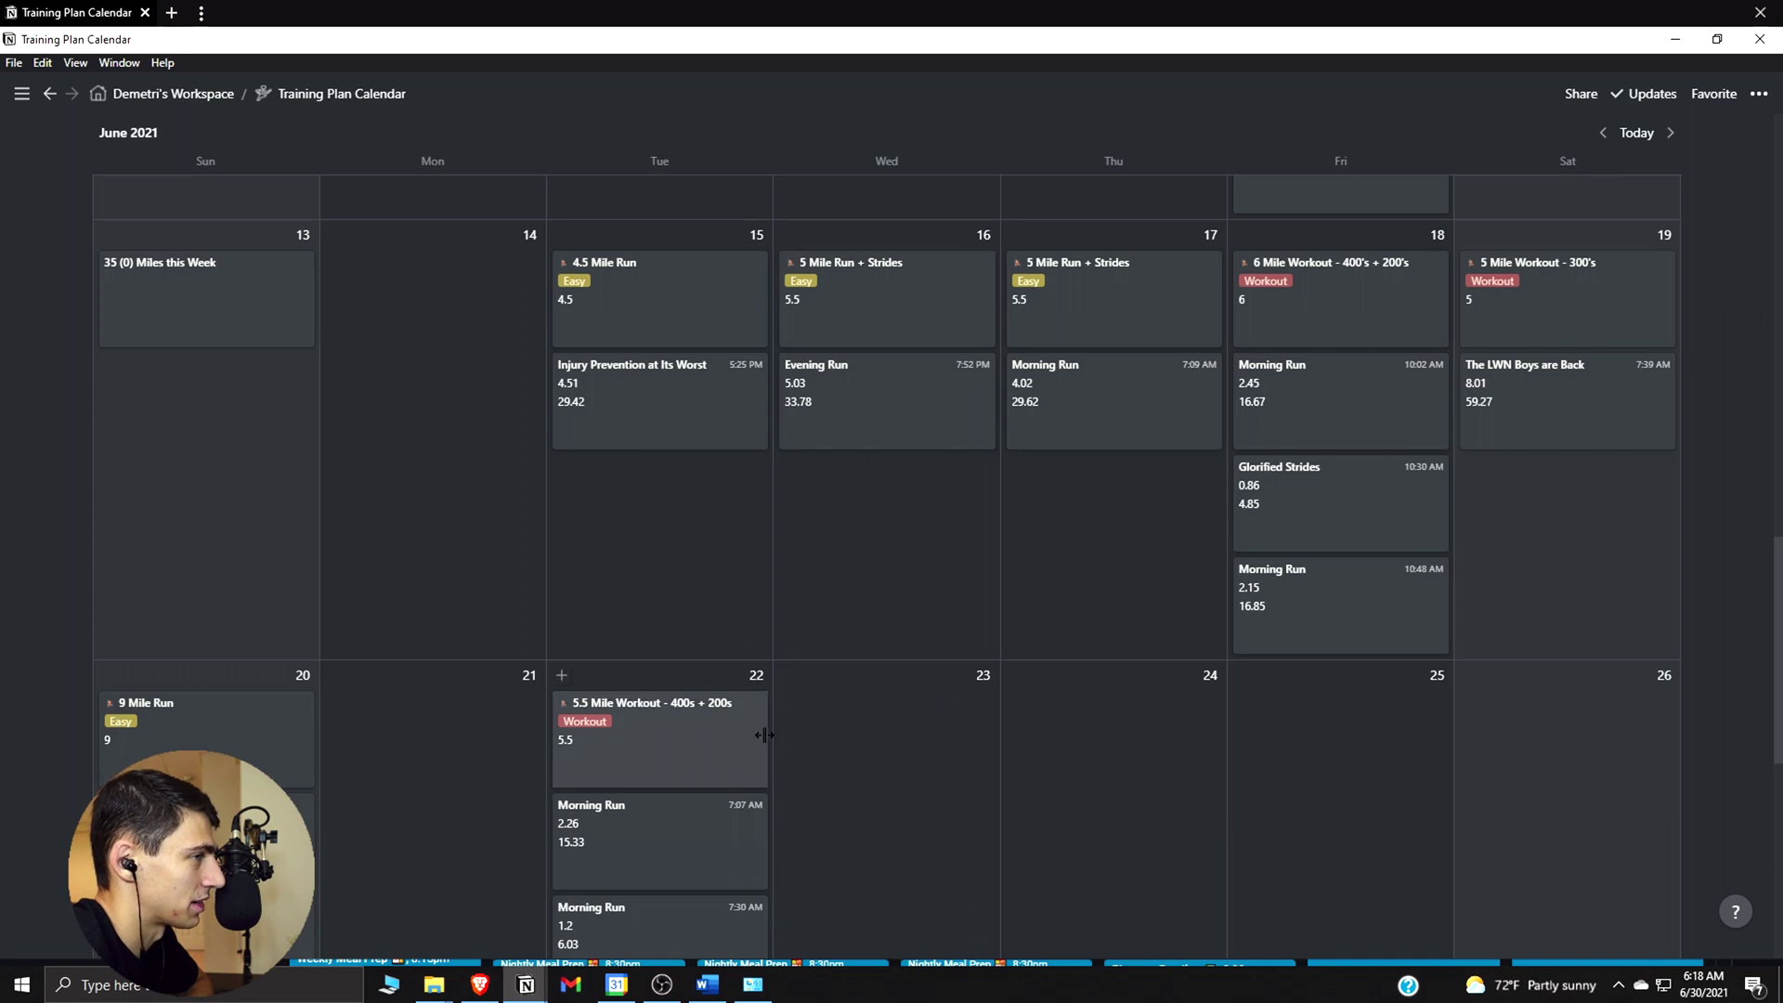
scroll(737, 739, "up", 10)
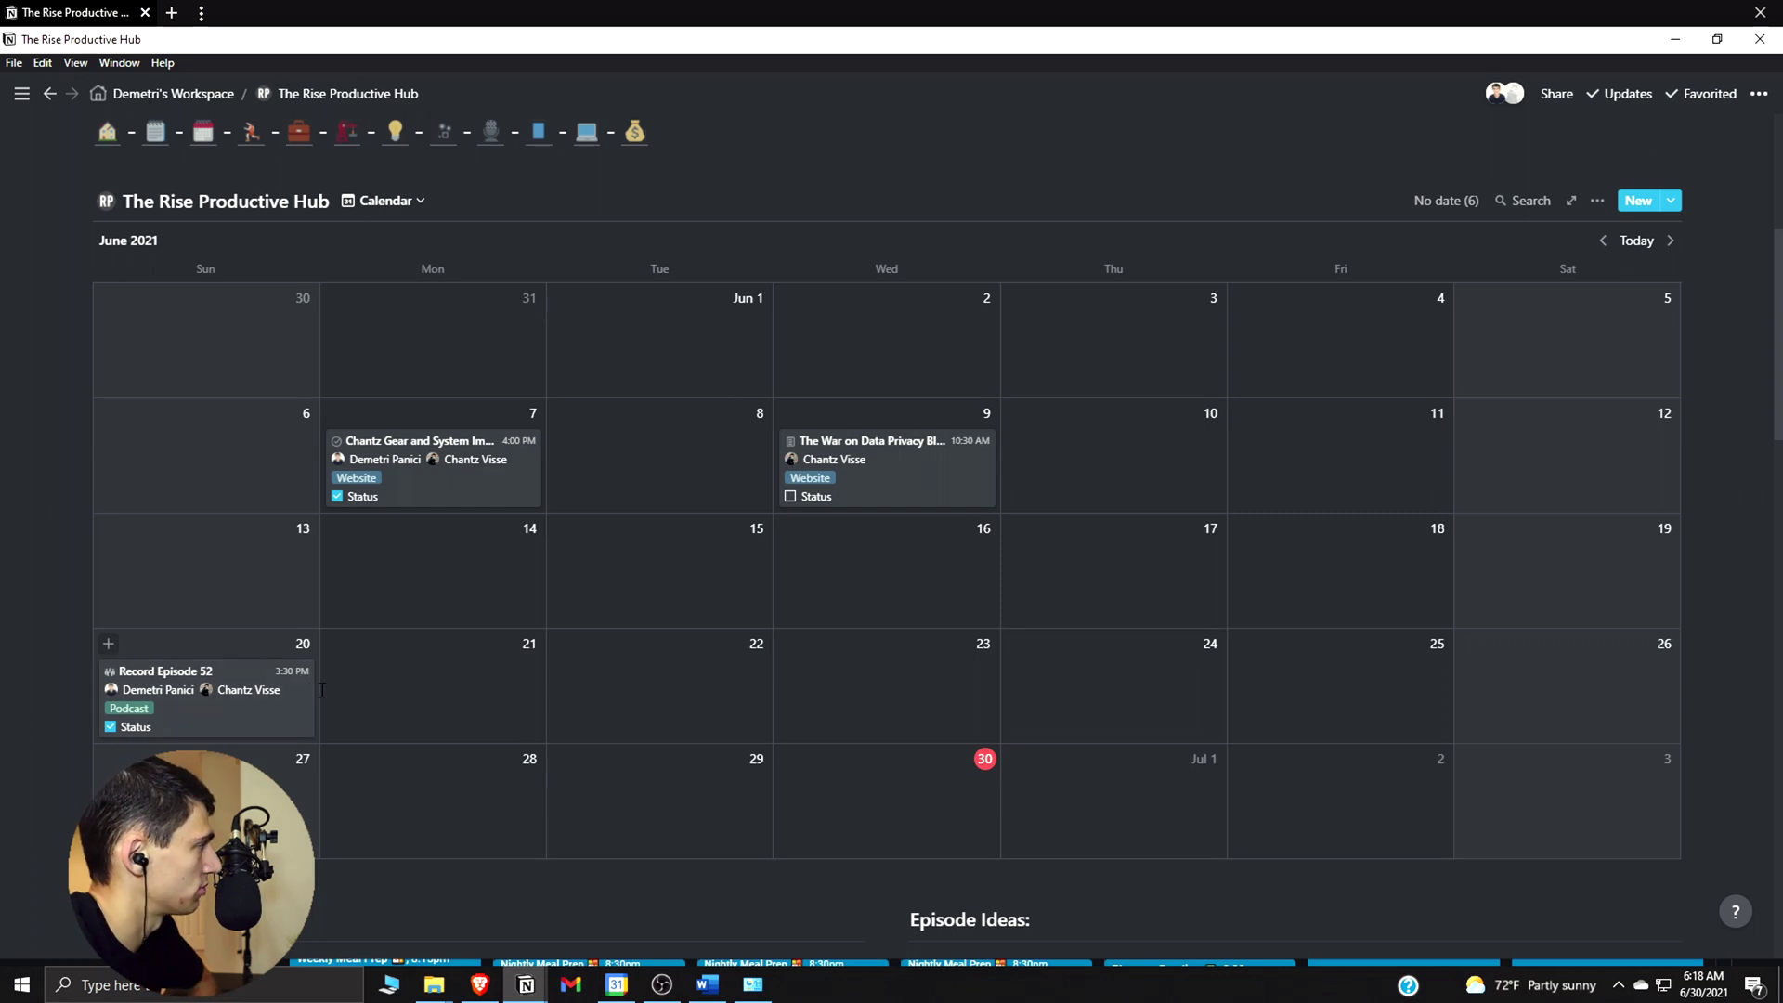
- Browse the Framework weekly content board, then bring up Google Calendar's July 4–10 week
scroll(359, 777, "up", 1)
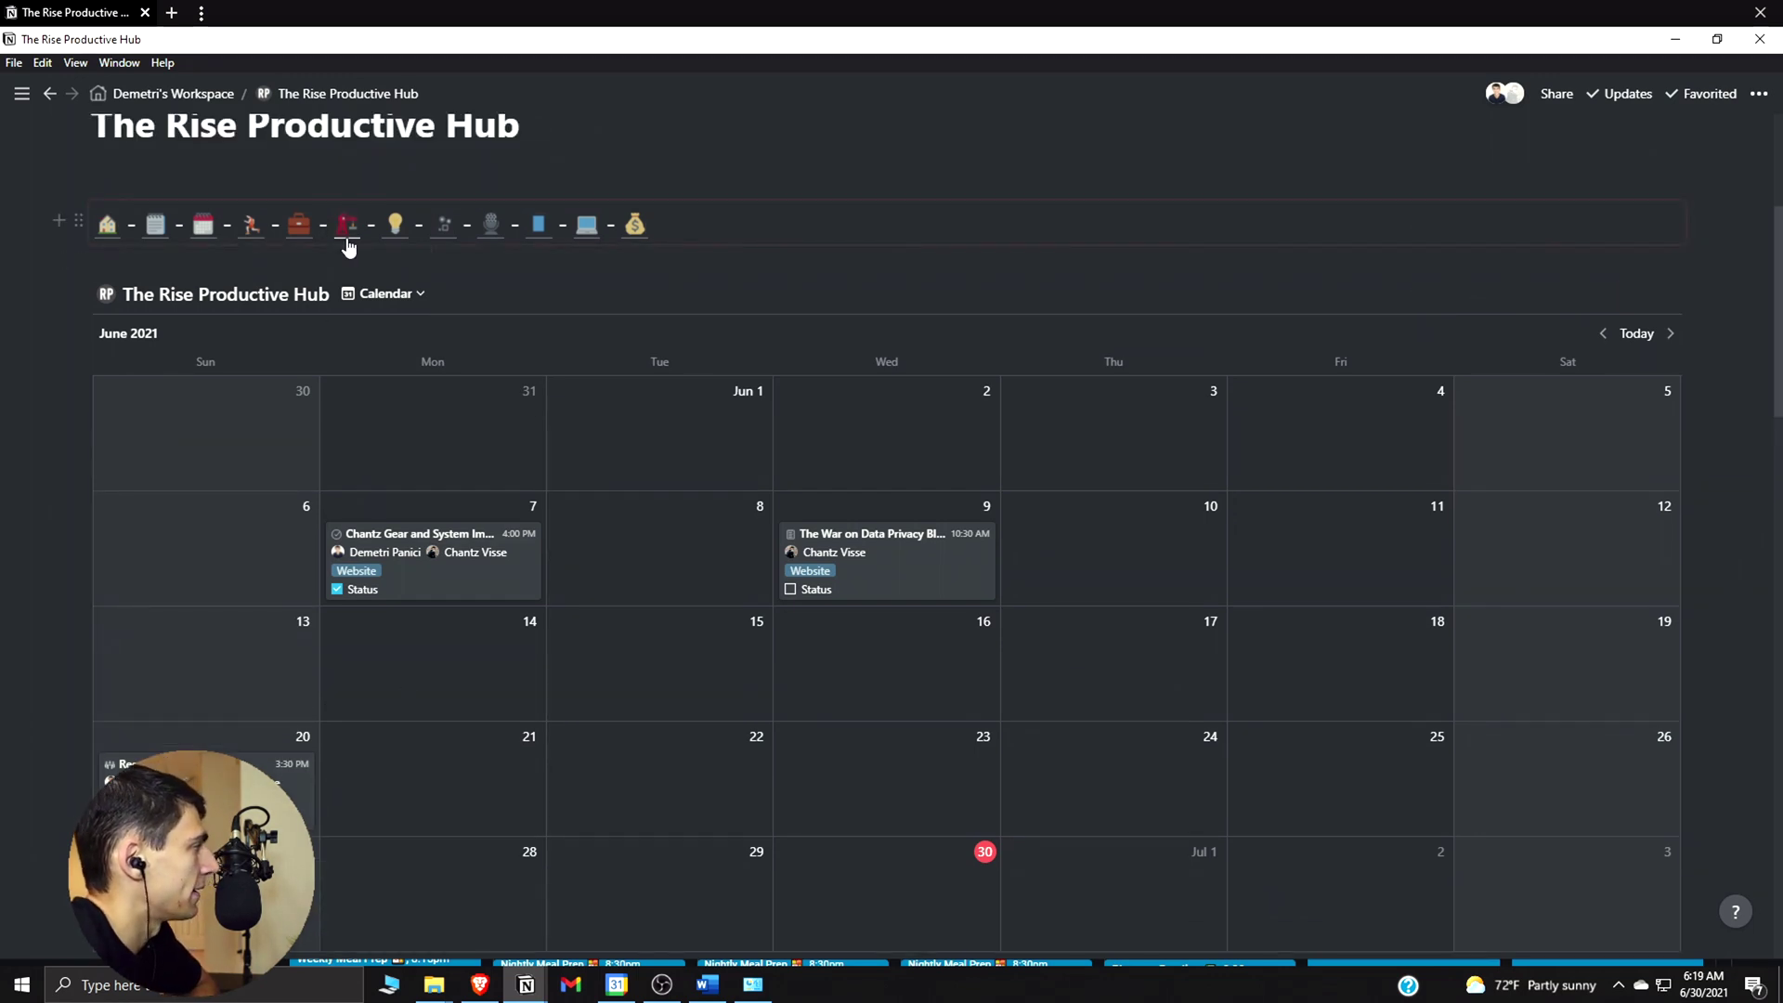
left_click(349, 241)
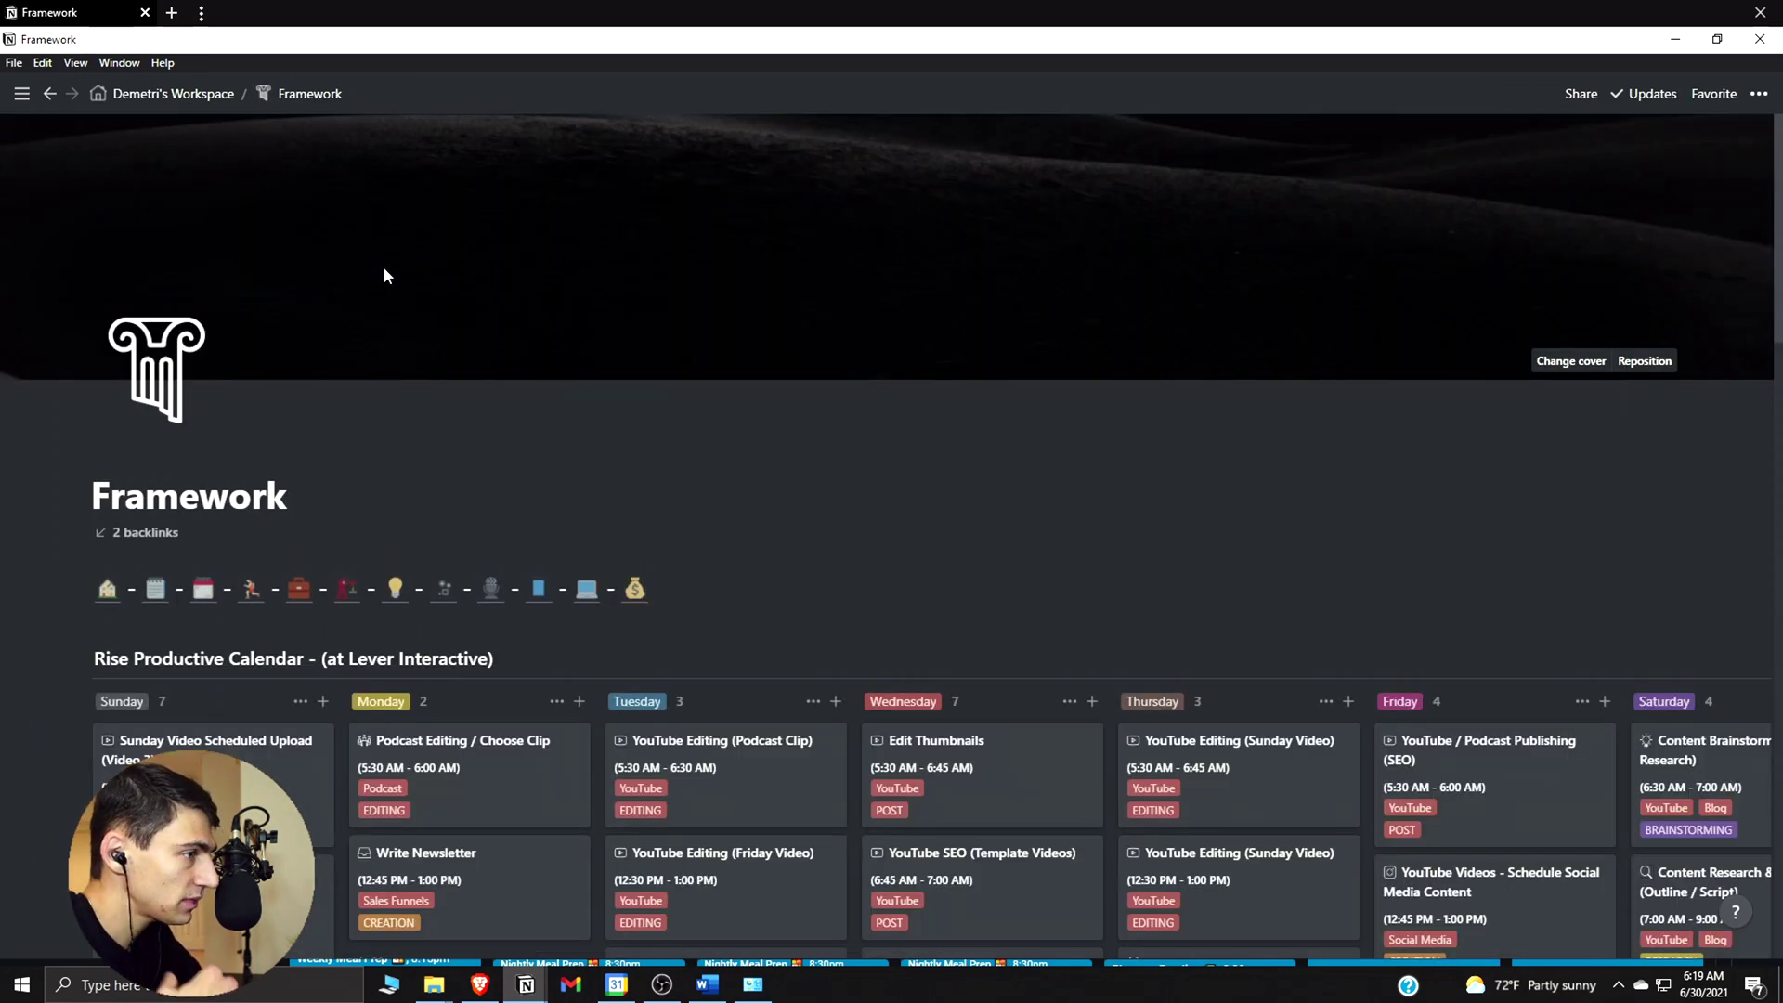
scroll(637, 307, "down", 2)
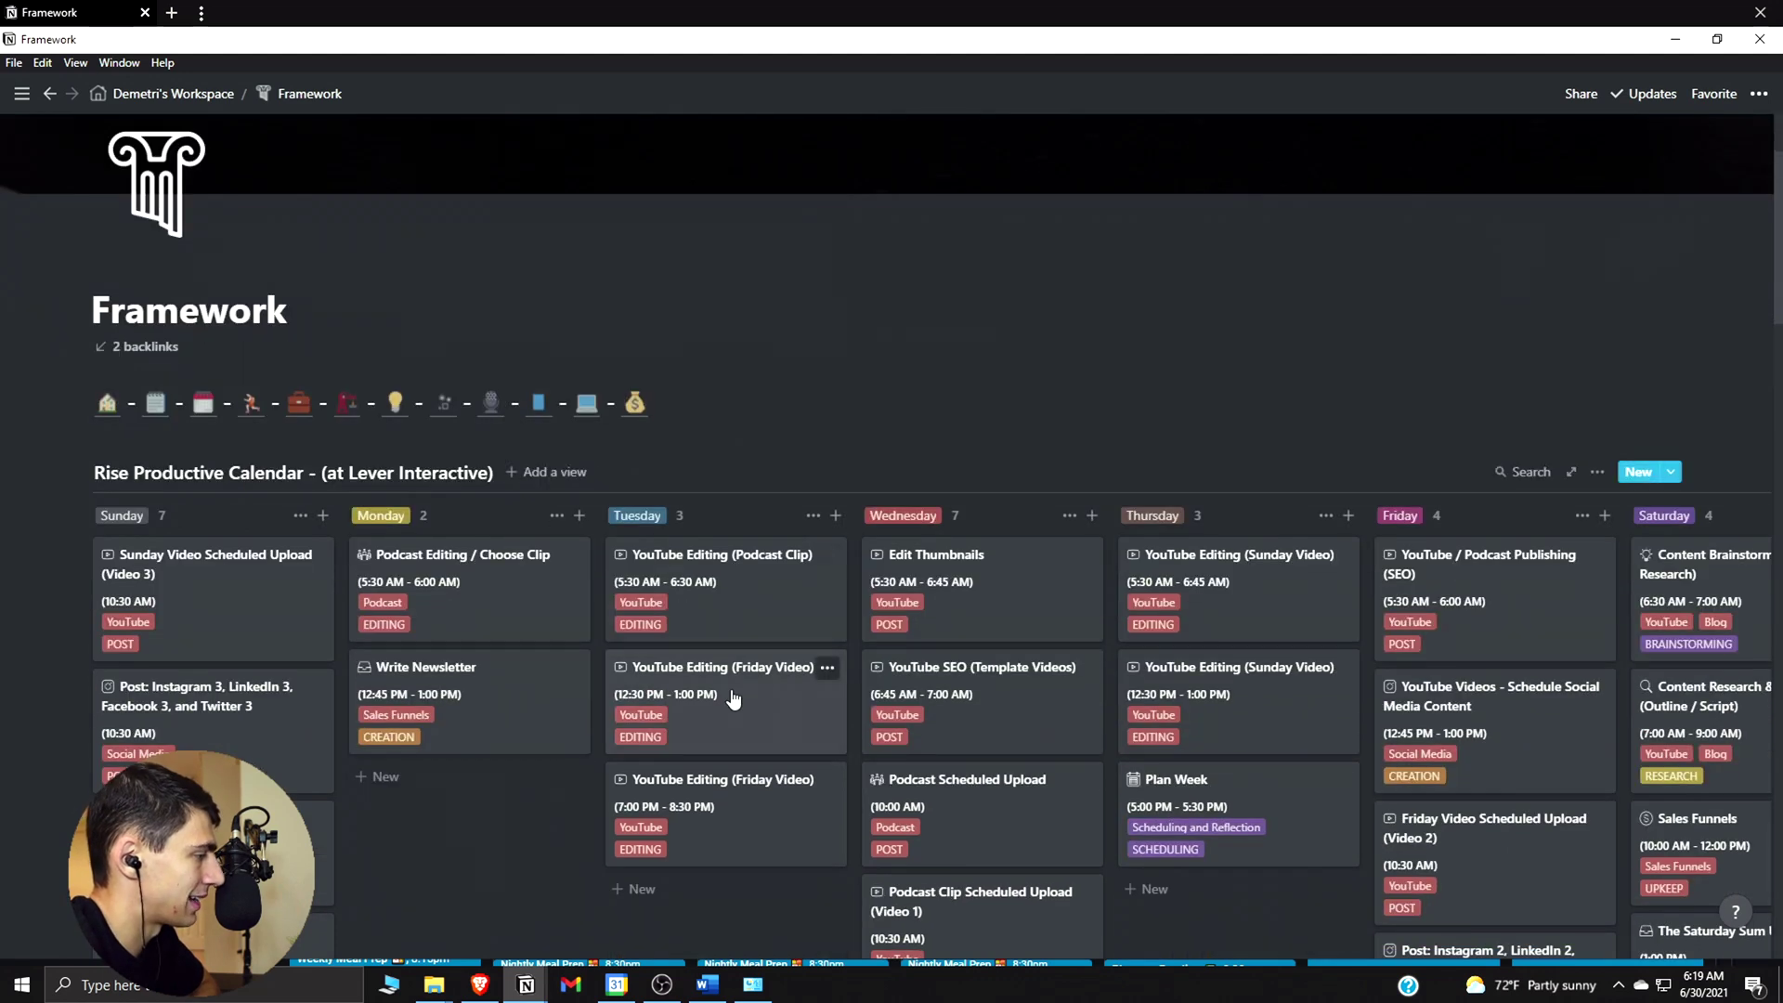
scroll(788, 624, "down", 2)
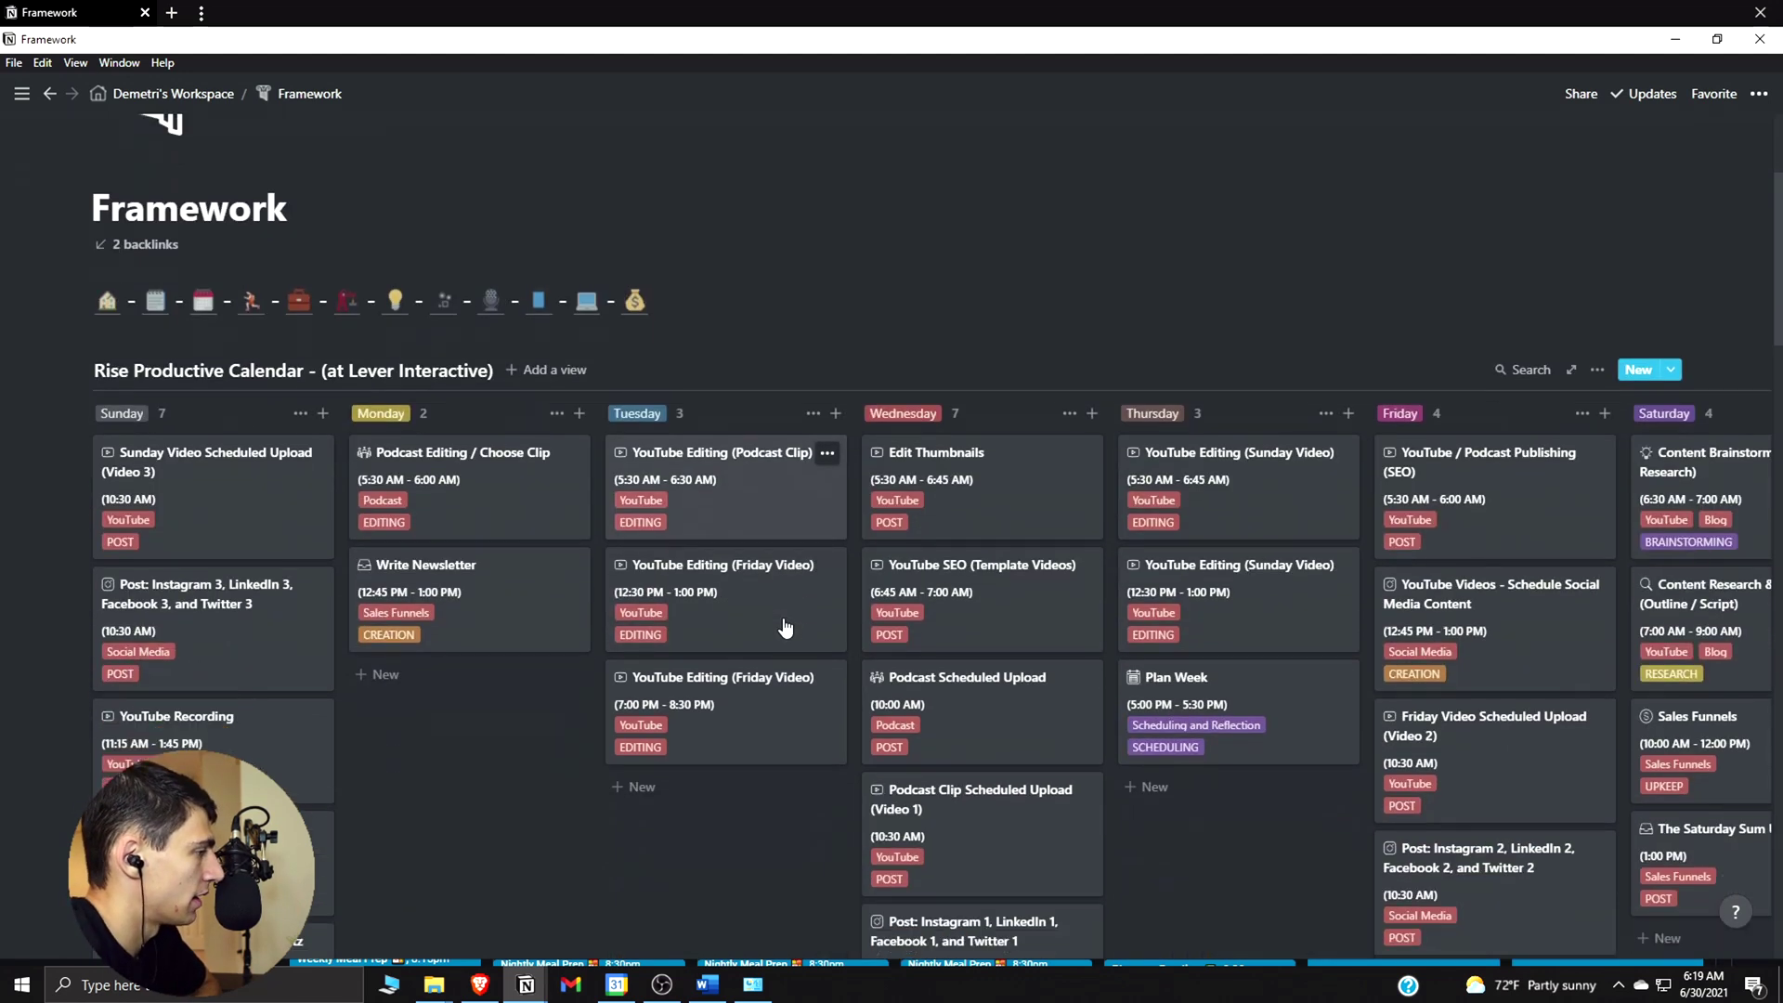
scroll(235, 599, "down", 2)
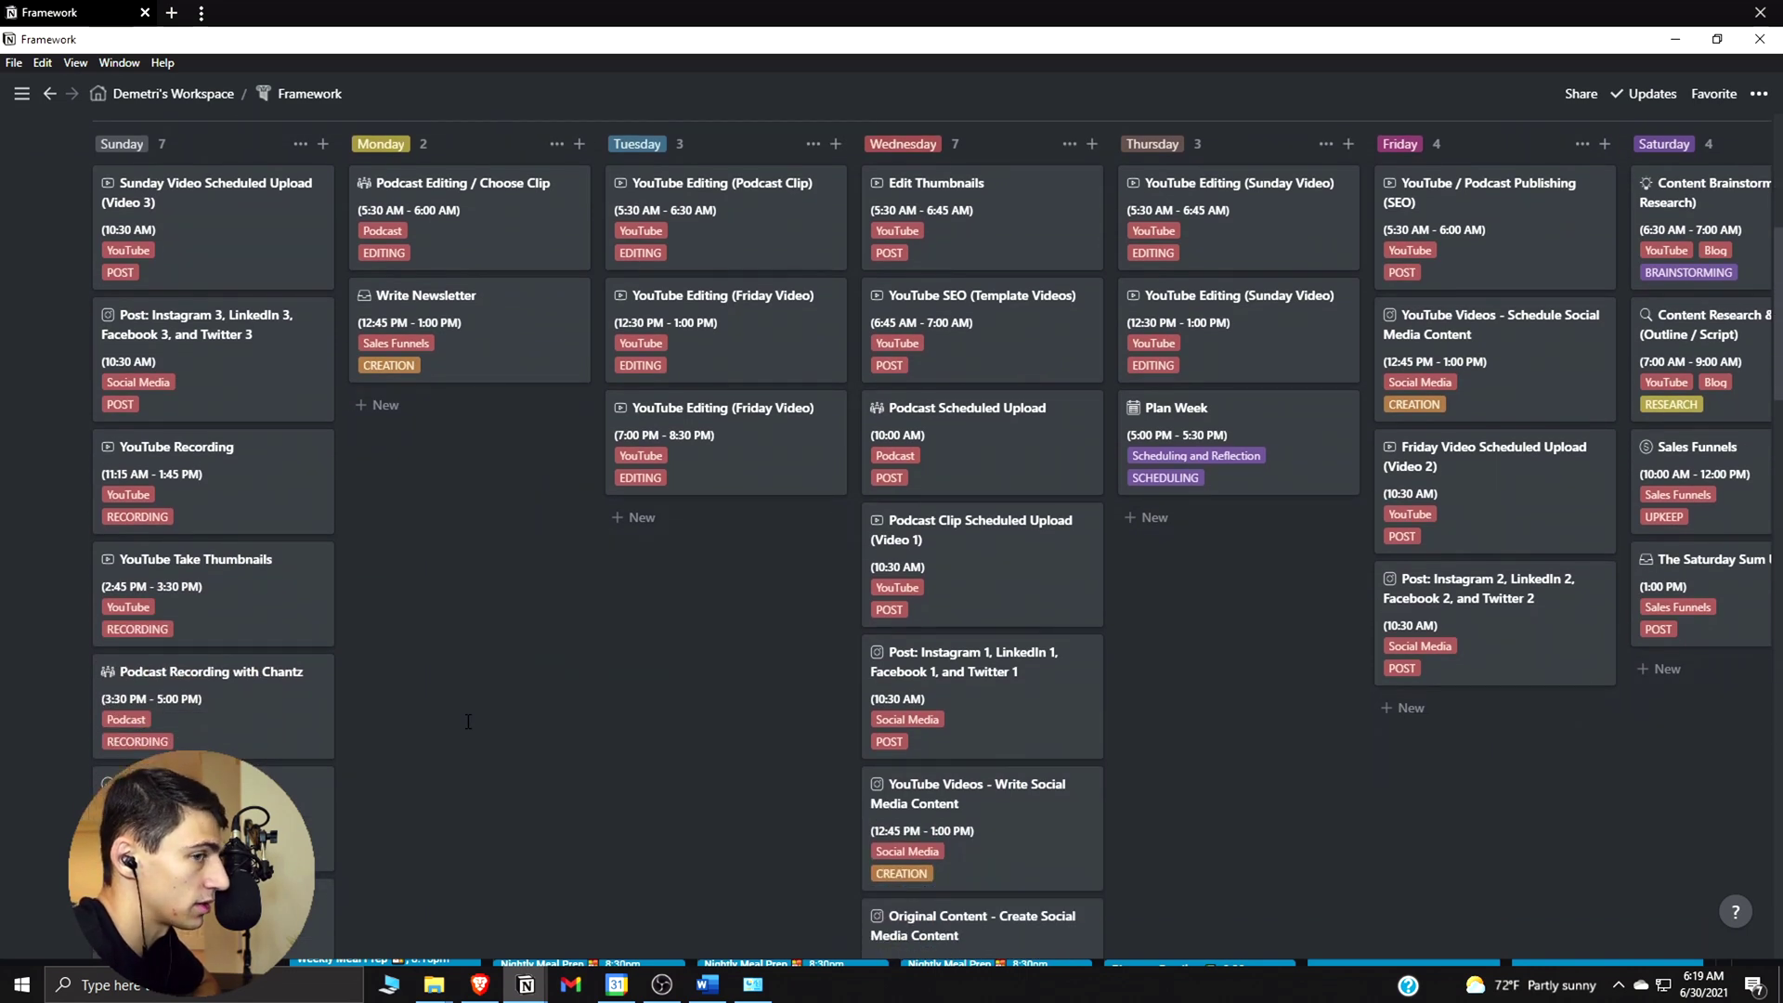
left_click(617, 984)
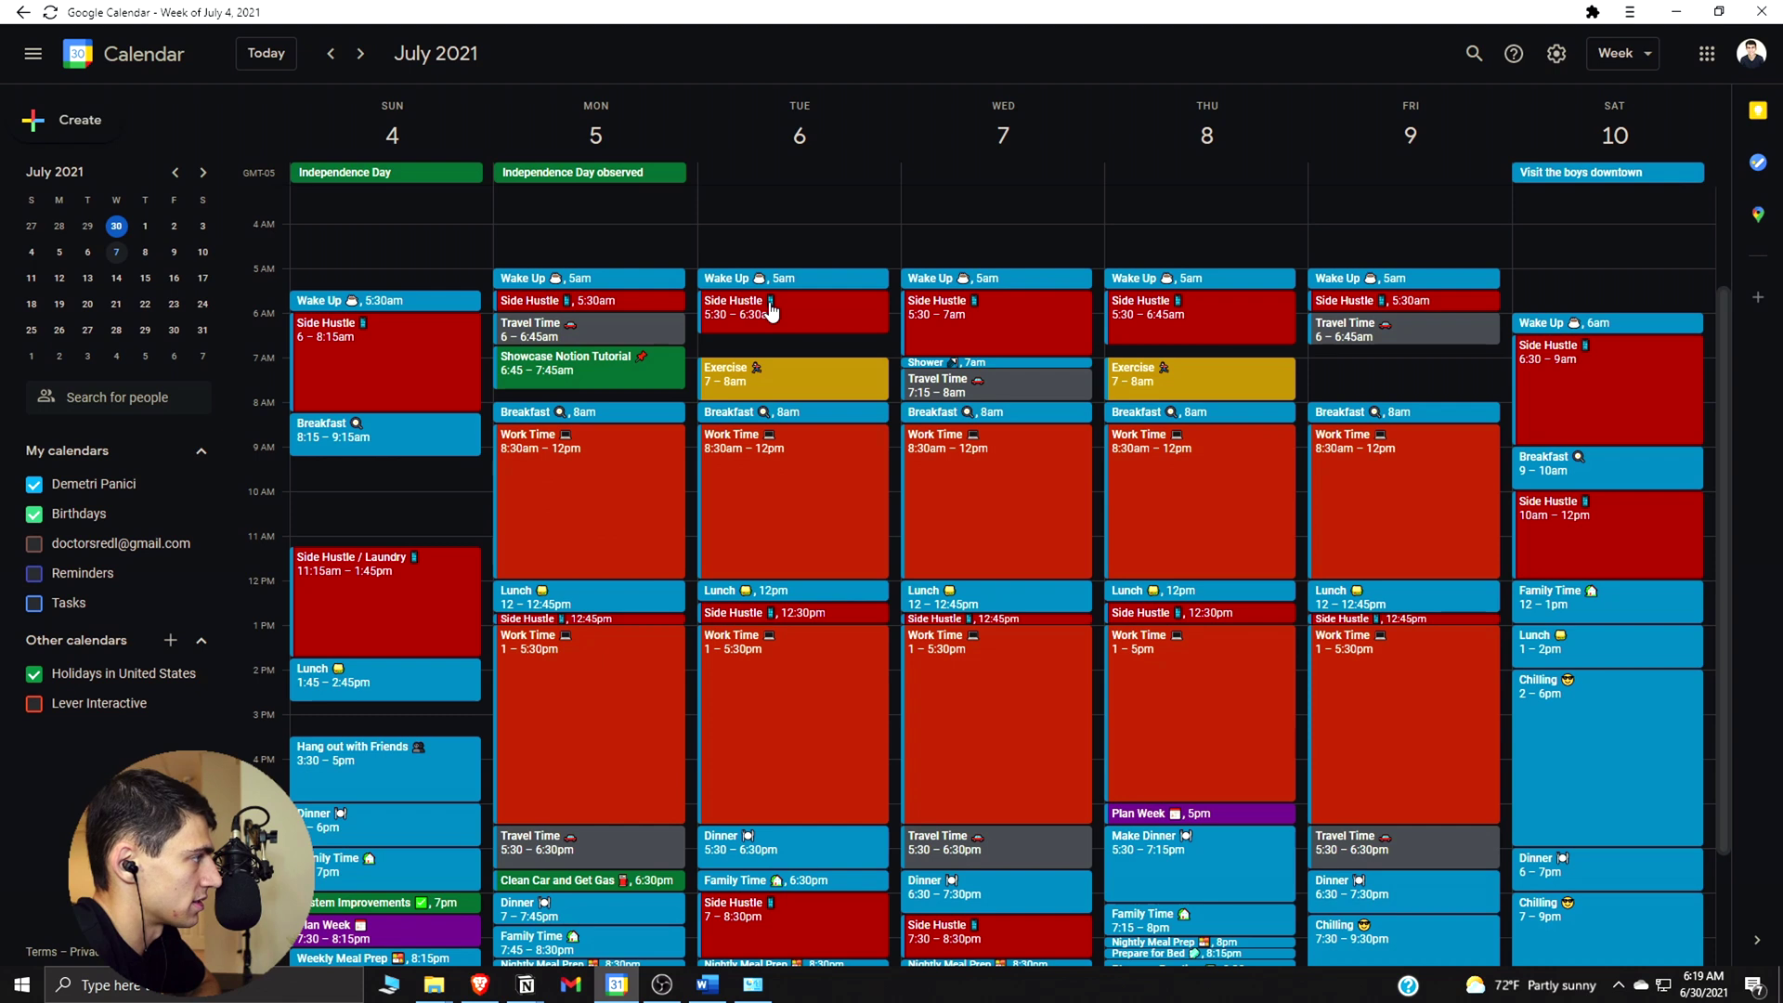
- Switch back to Notion and scroll to the top of the Rise Productive Calendar board
key("alt+Tab")
scroll(769, 308, "up", 1)
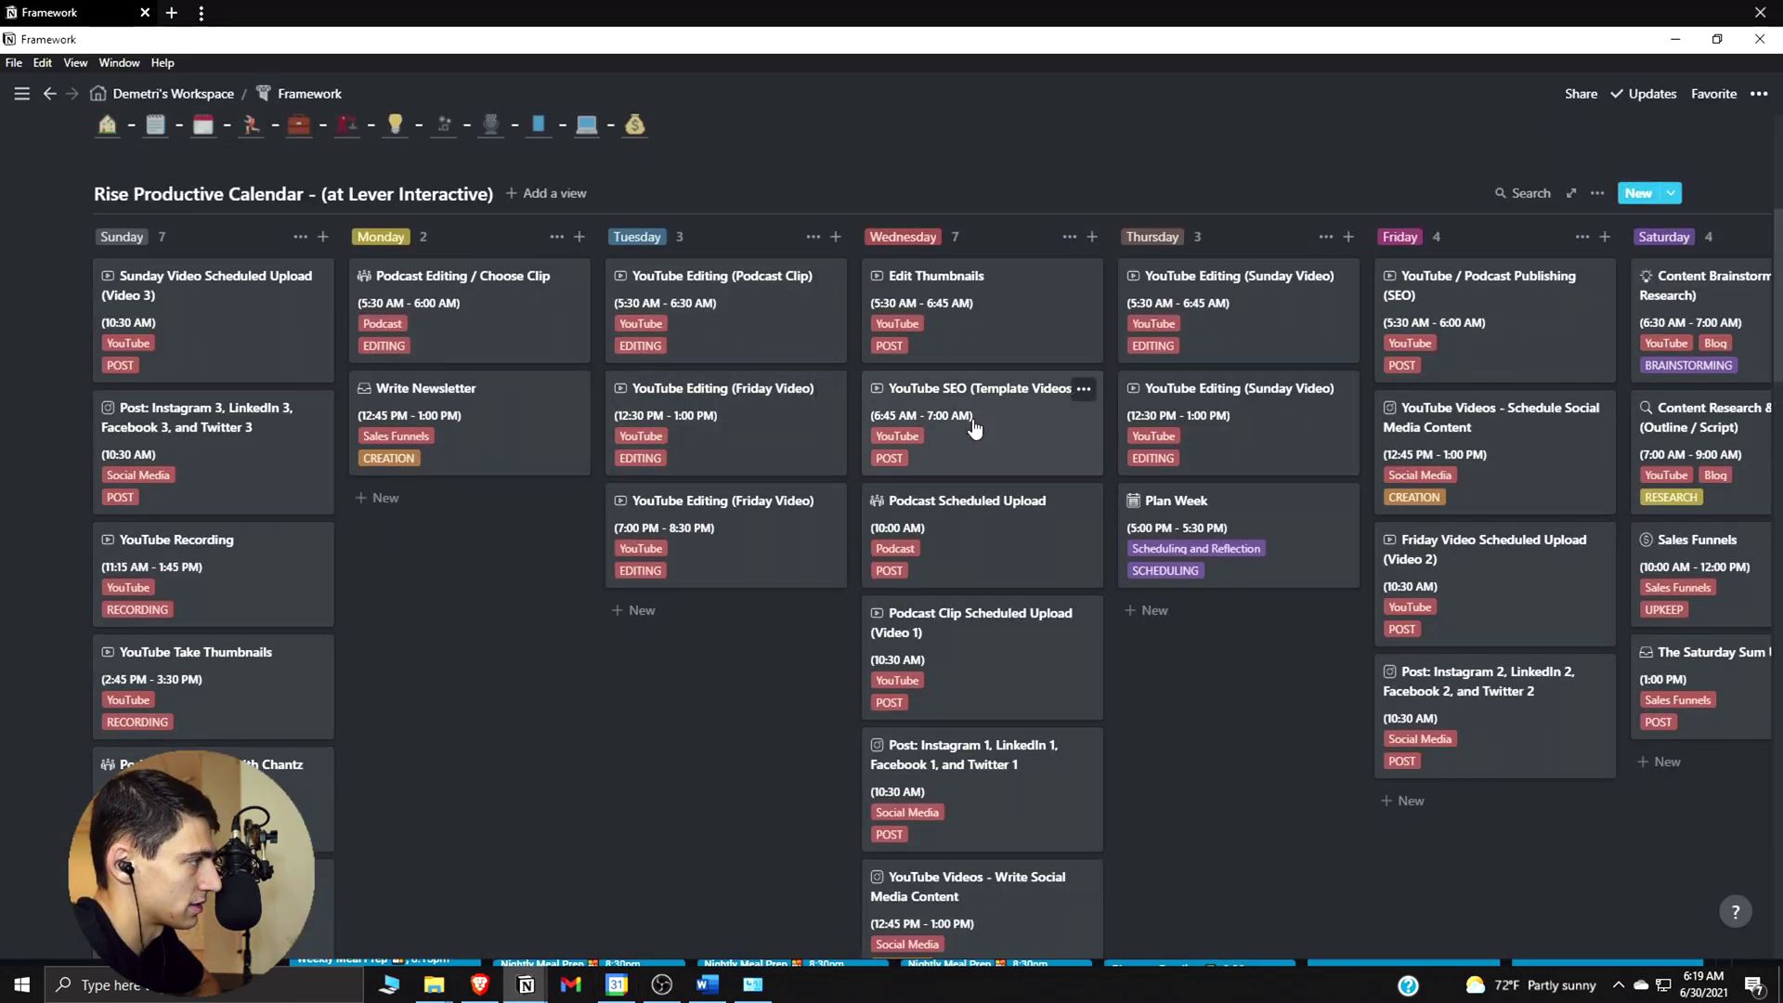
scroll(836, 399, "down", 1)
scroll(651, 372, "up", 2)
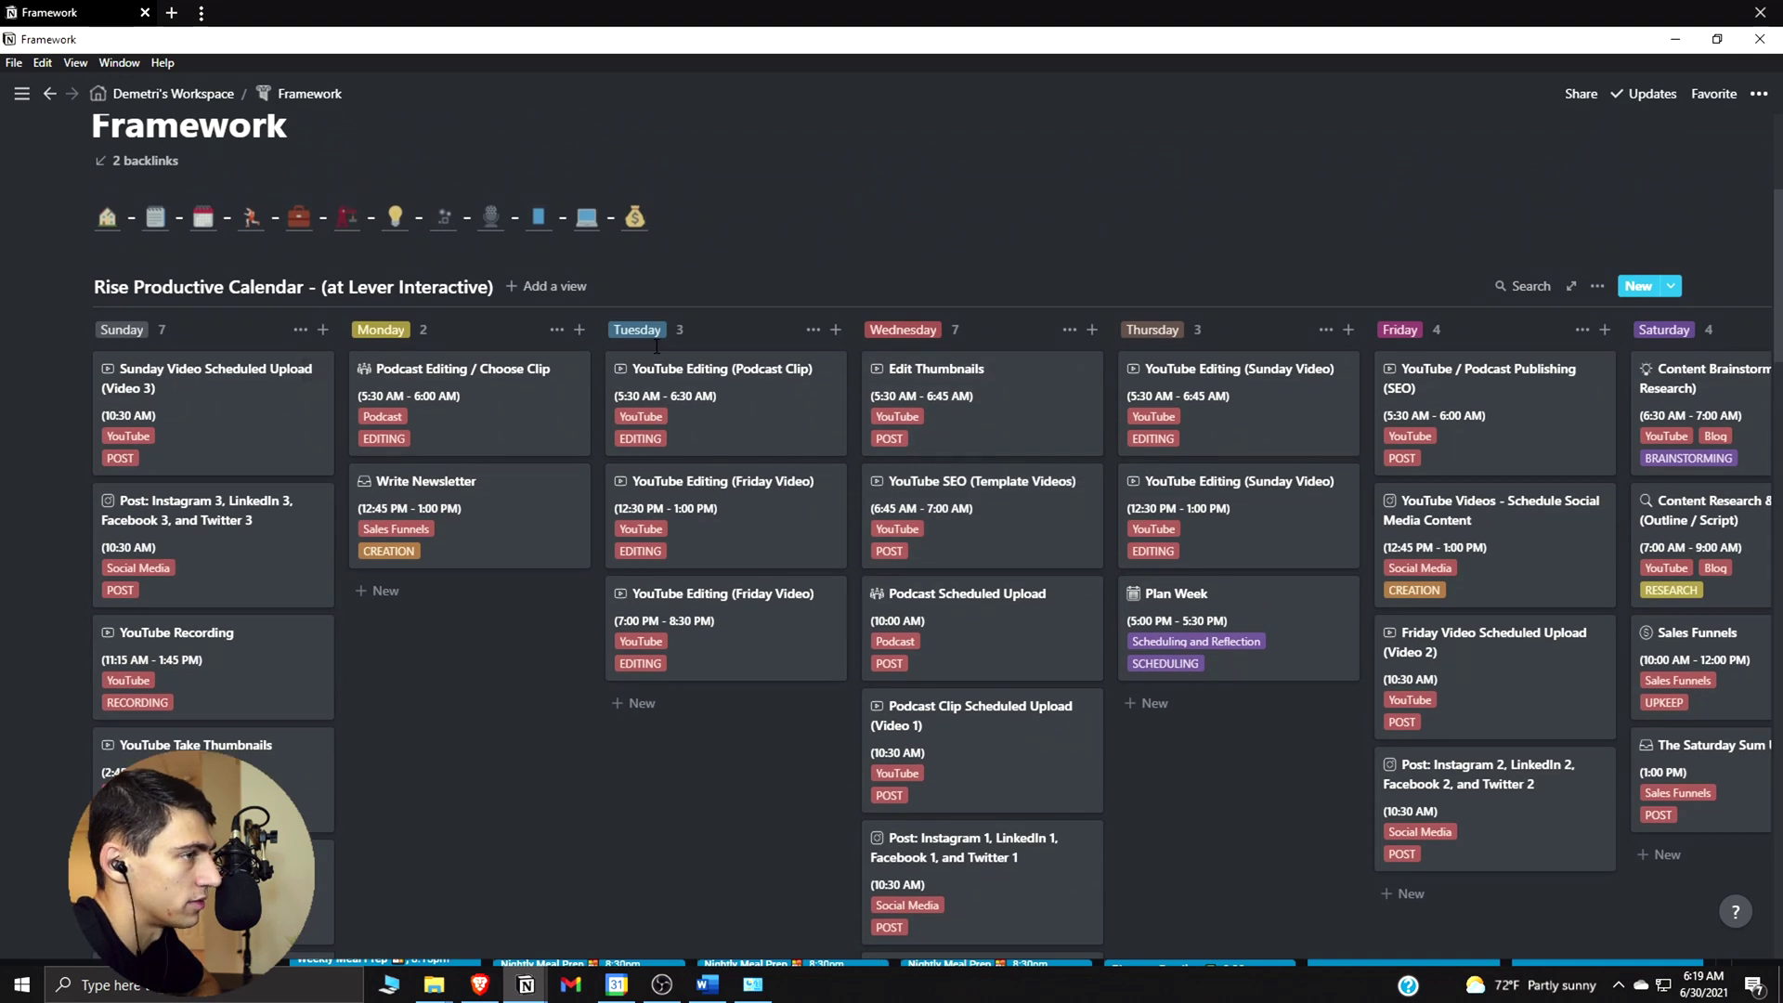
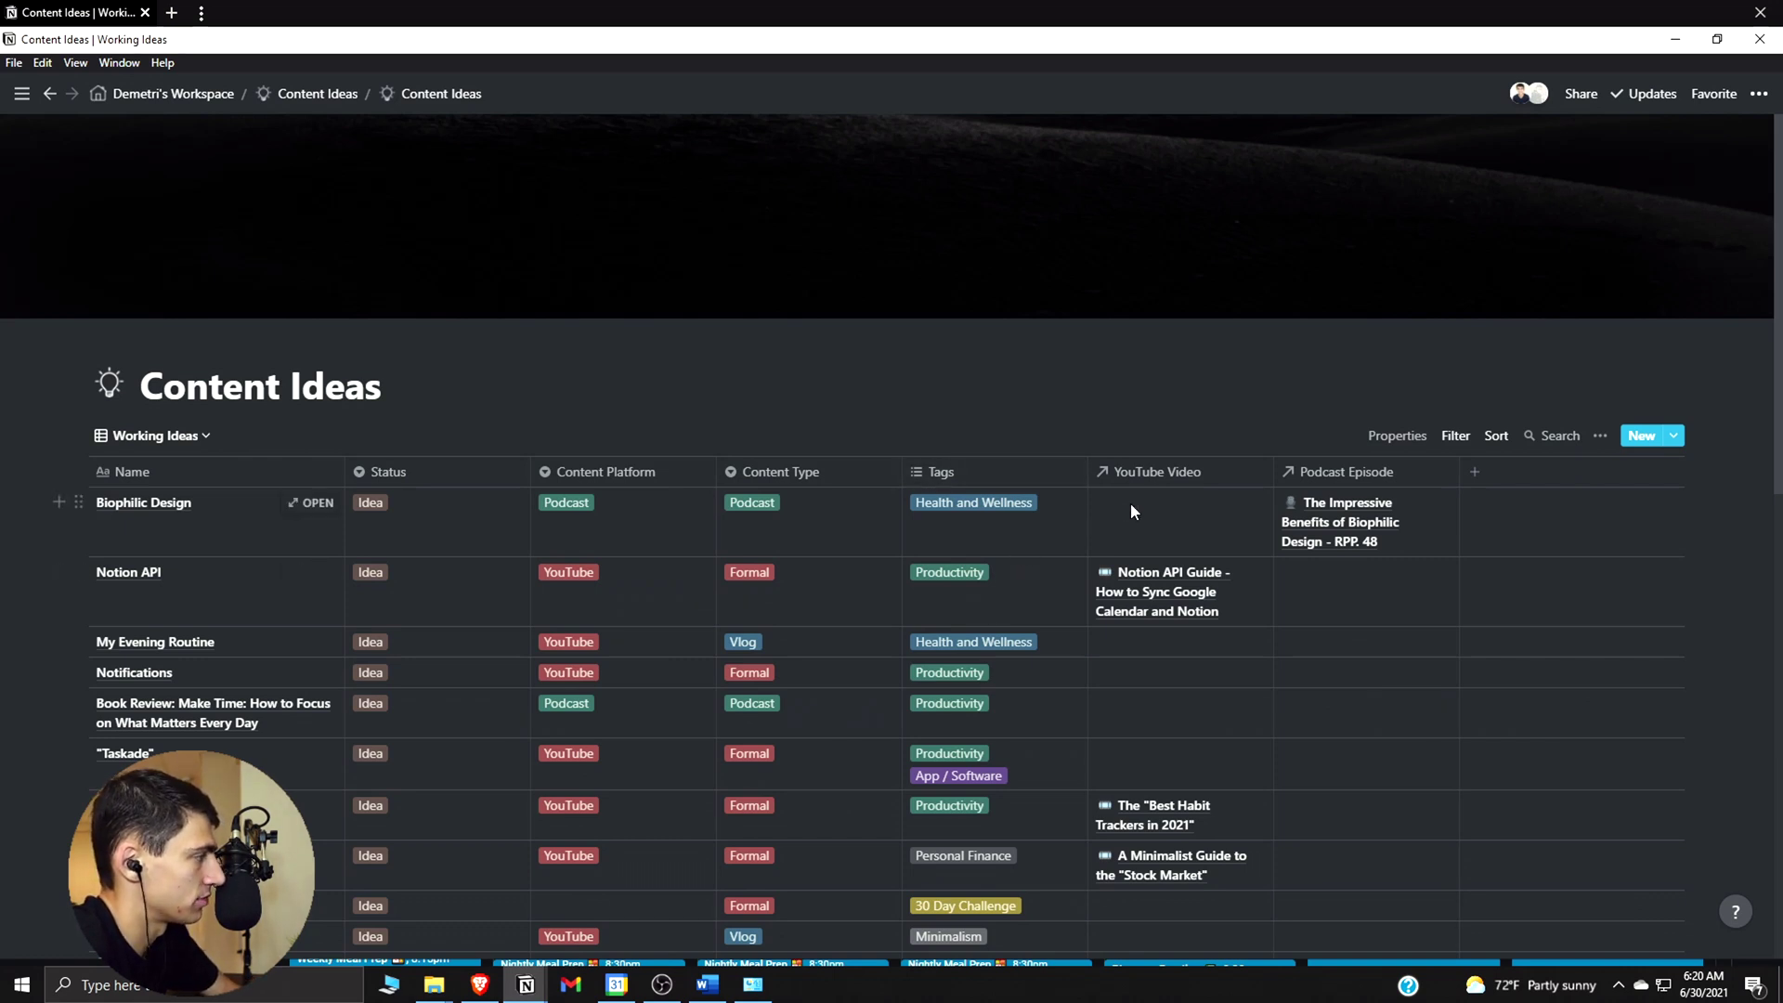
- Return to the Content Ideas page and bring its Podcast Topic Ideas table into view
scroll(1046, 559, "down", 15)
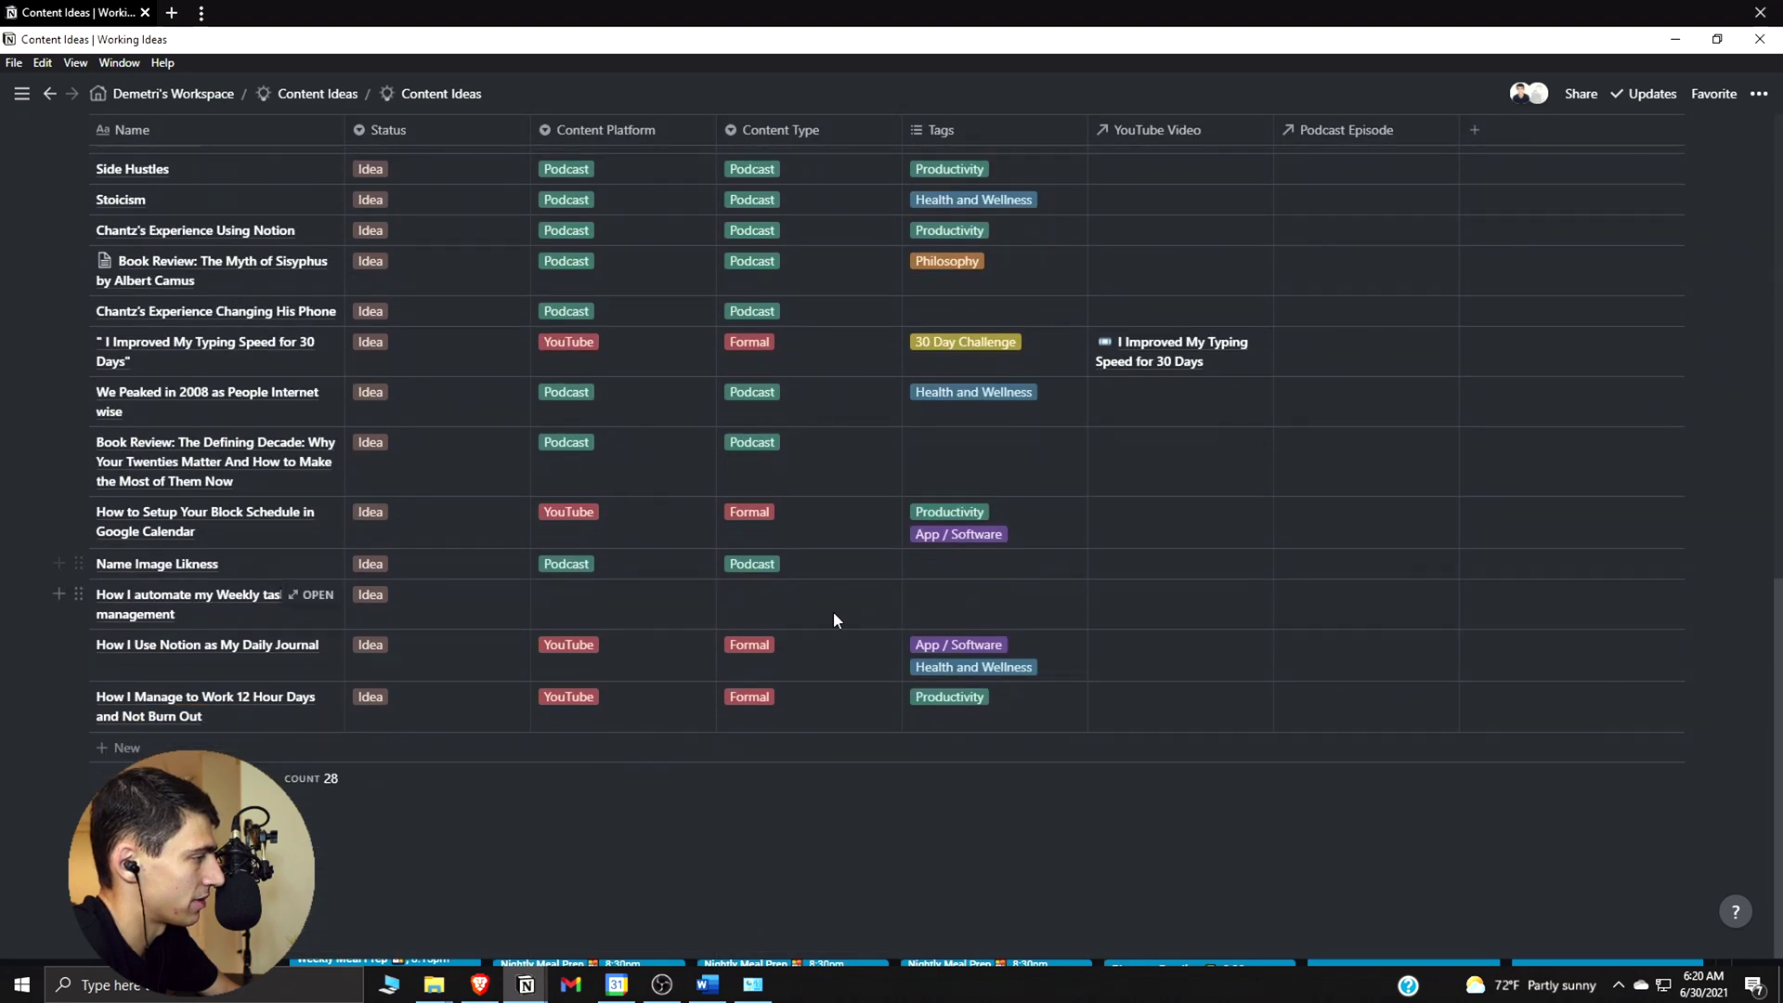
scroll(571, 507, "up", 15)
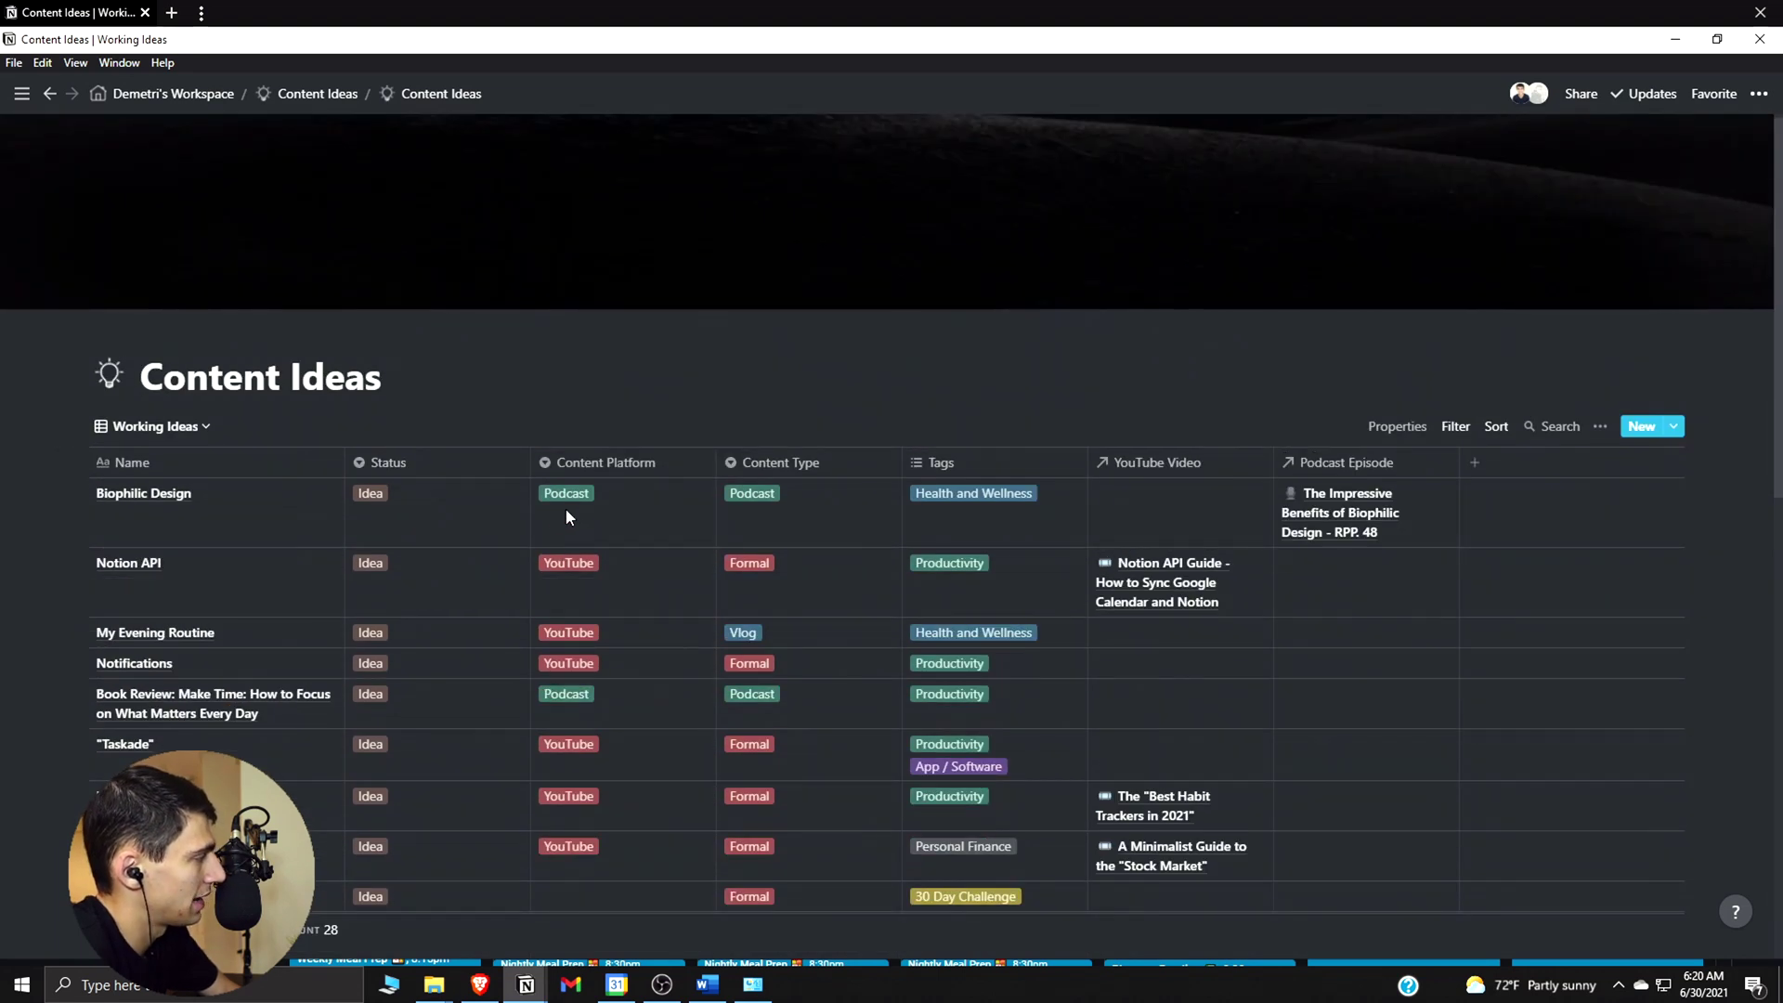
left_click(334, 91)
scroll(796, 649, "down", 5)
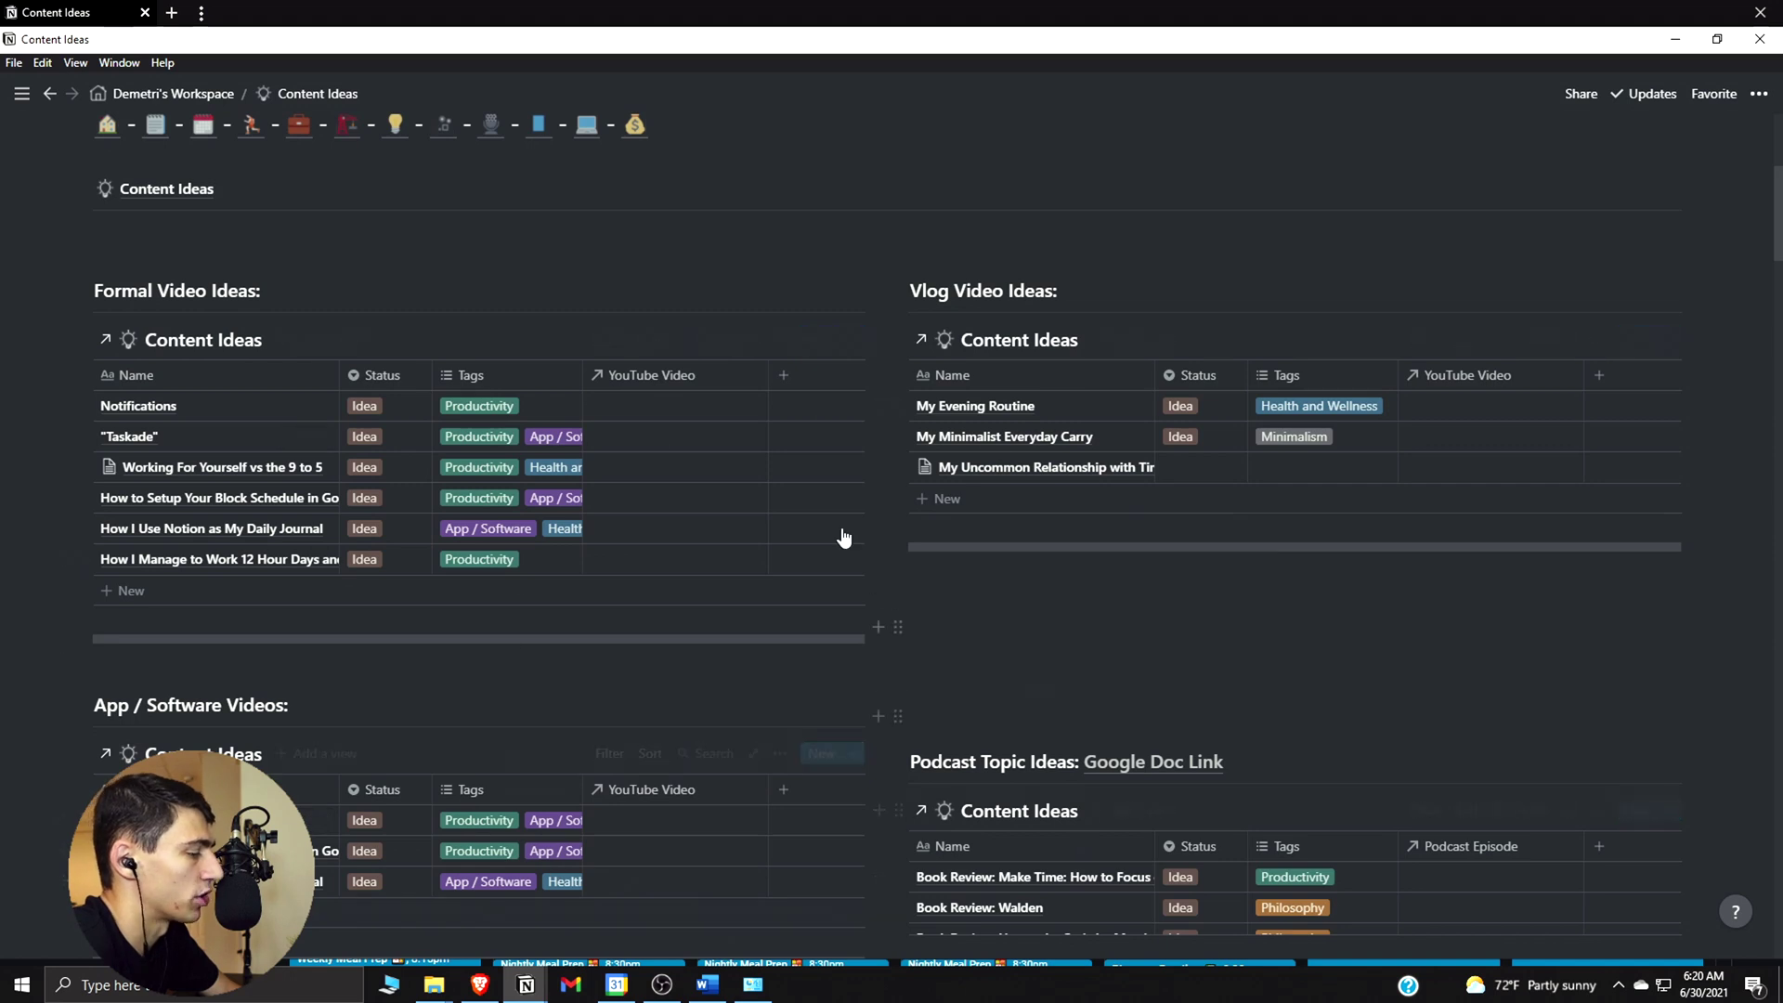
scroll(484, 697, "down", 2)
scroll(483, 697, "down", 3)
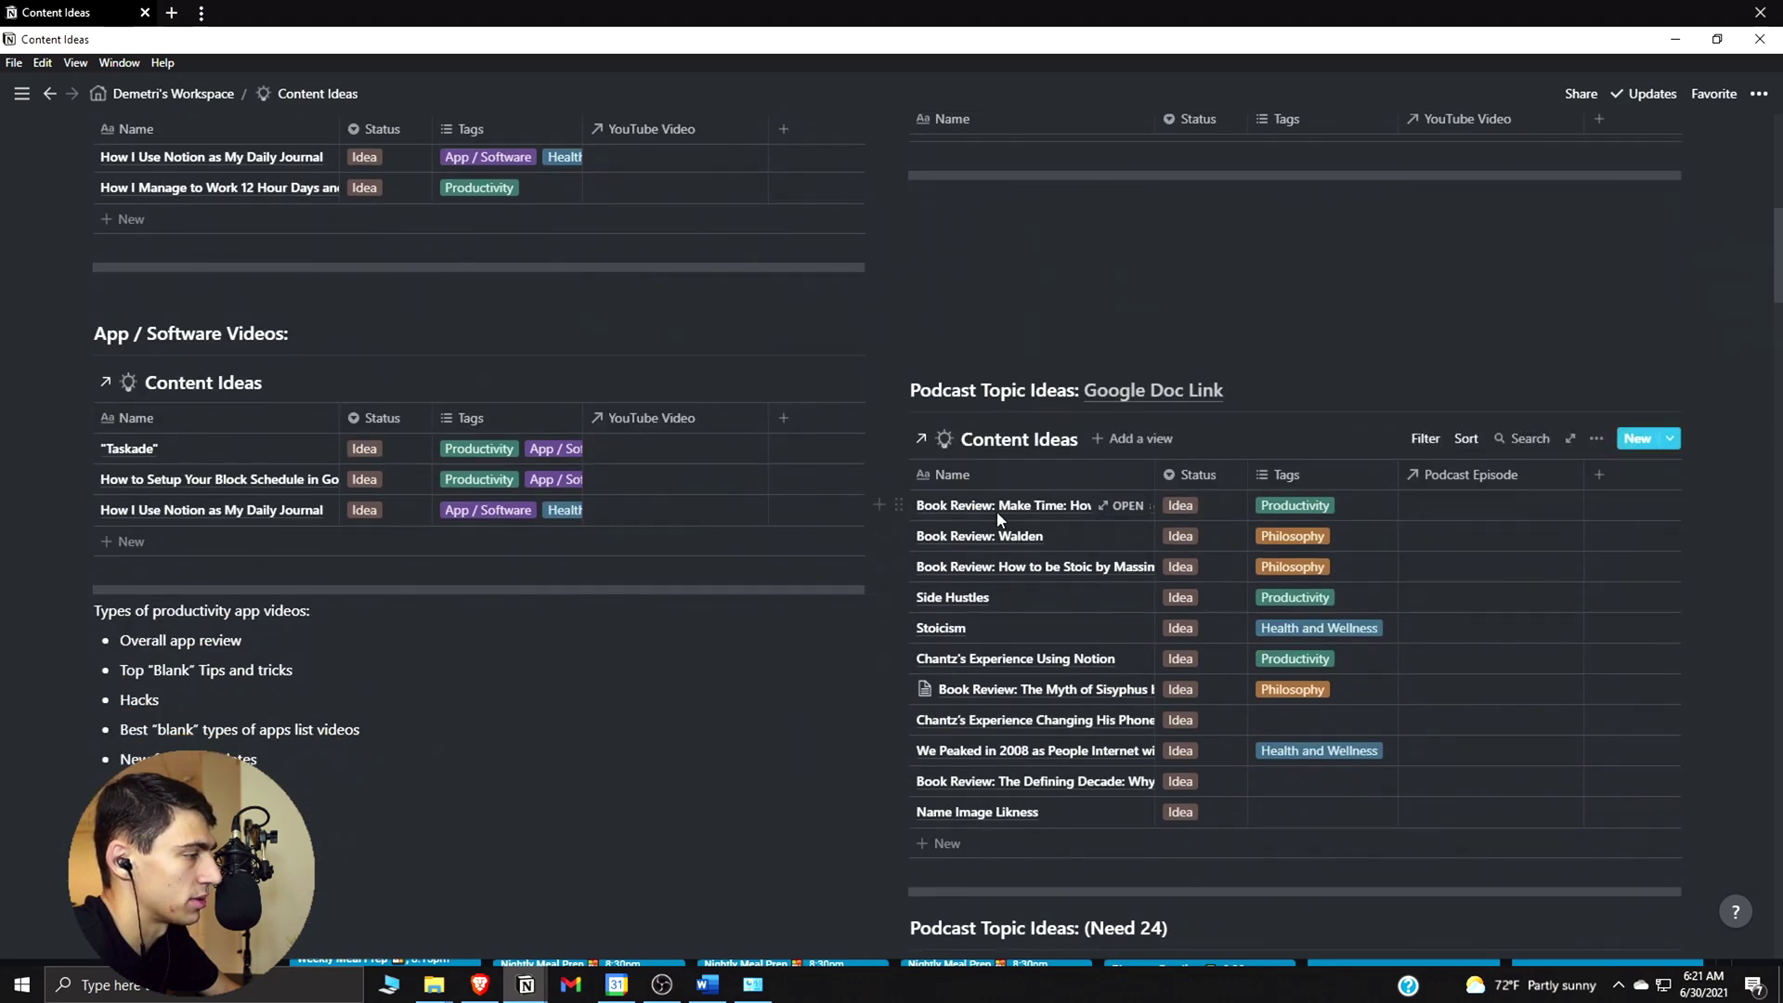
- Link the Name Image Likness idea's Podcast Episode relation to episode '- RPP. 56'
left_click(1275, 815)
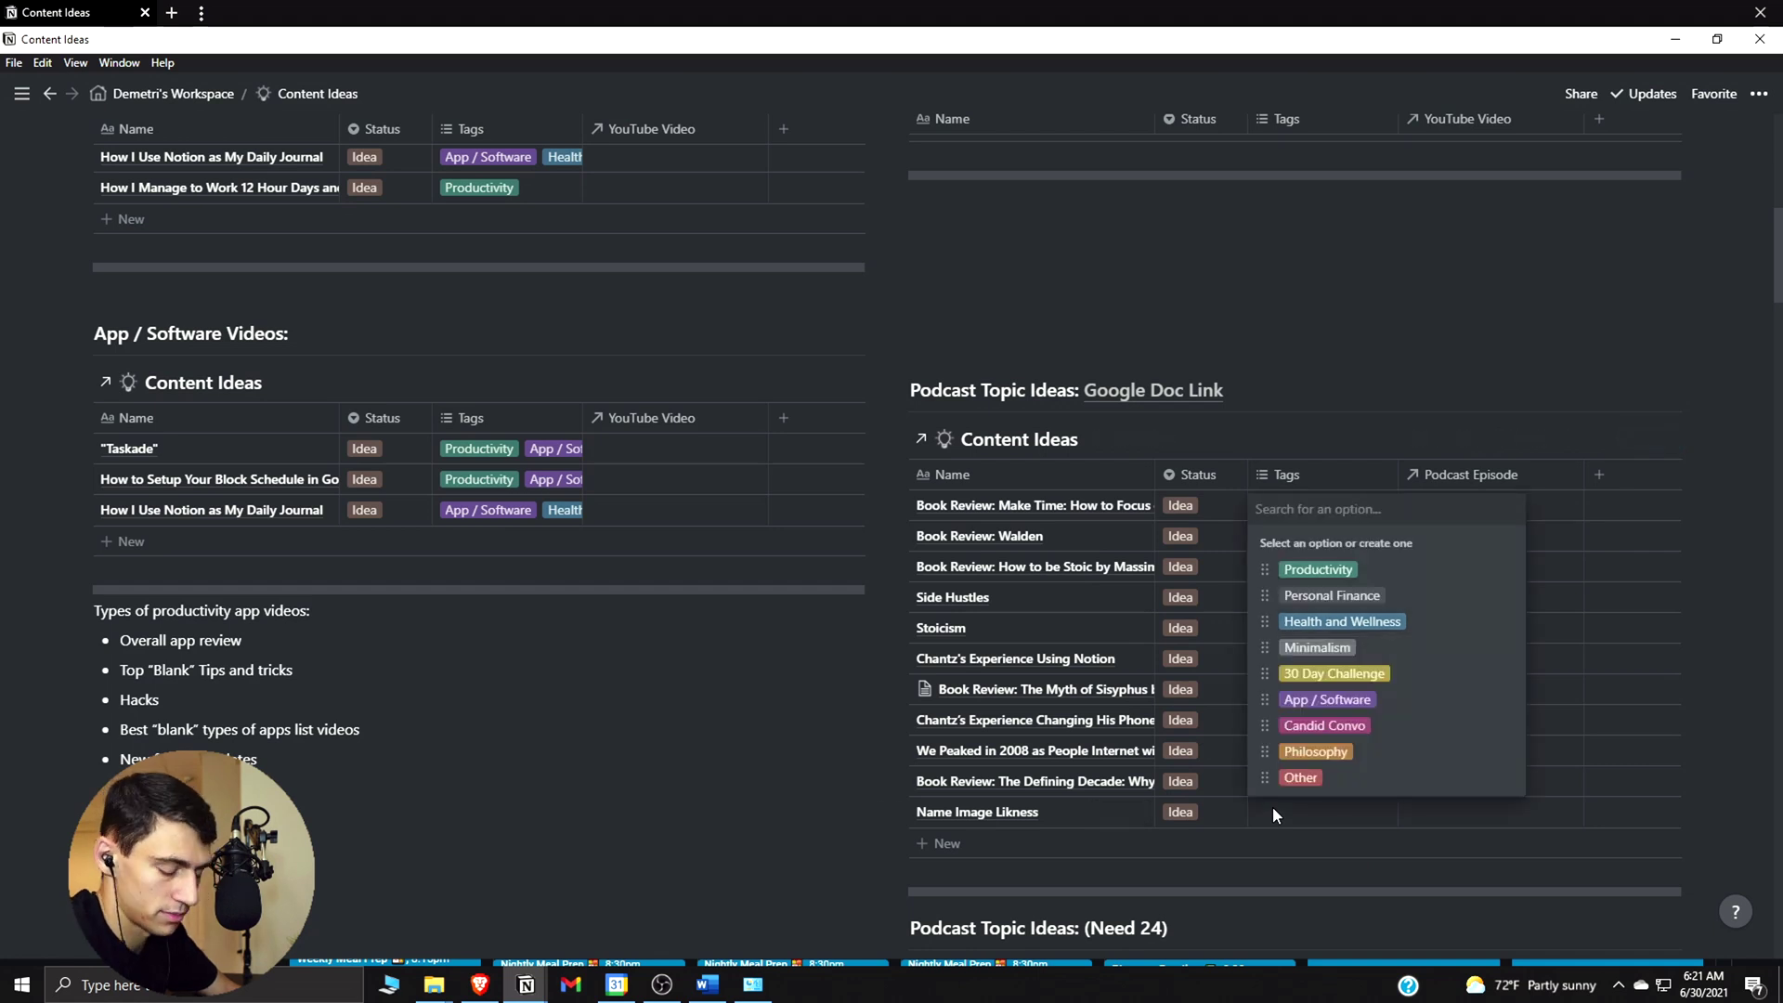
key("Escape")
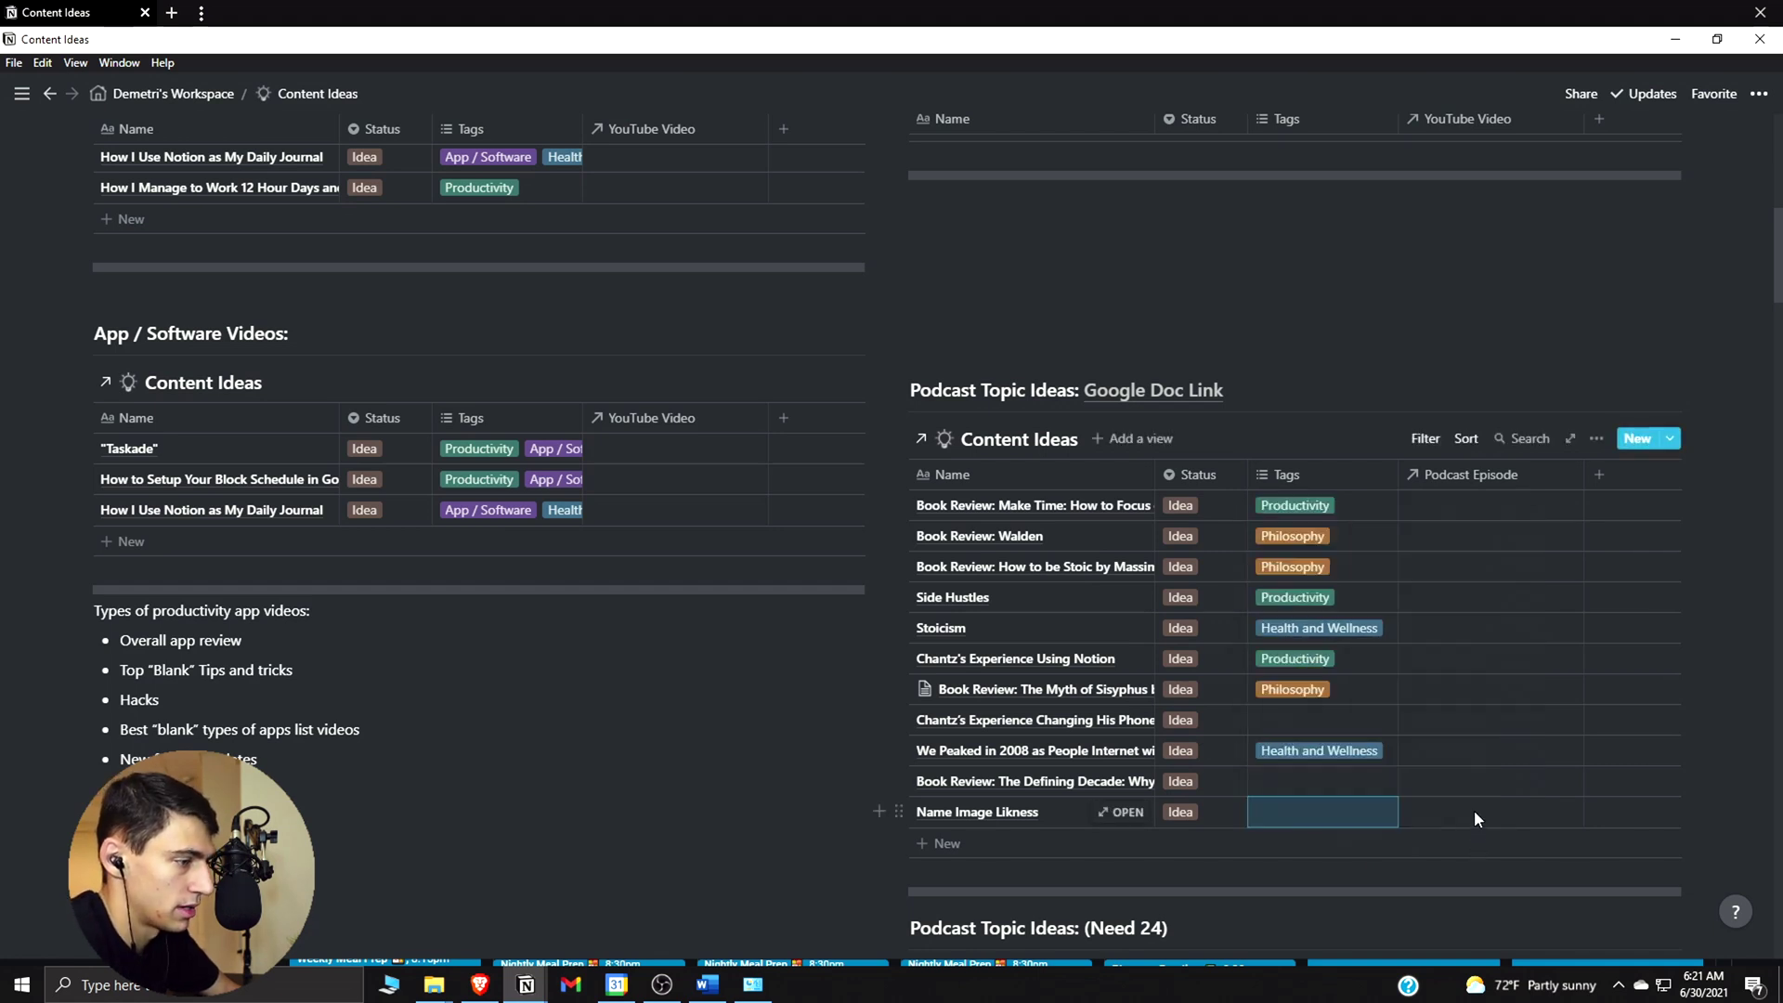
left_click(1477, 815)
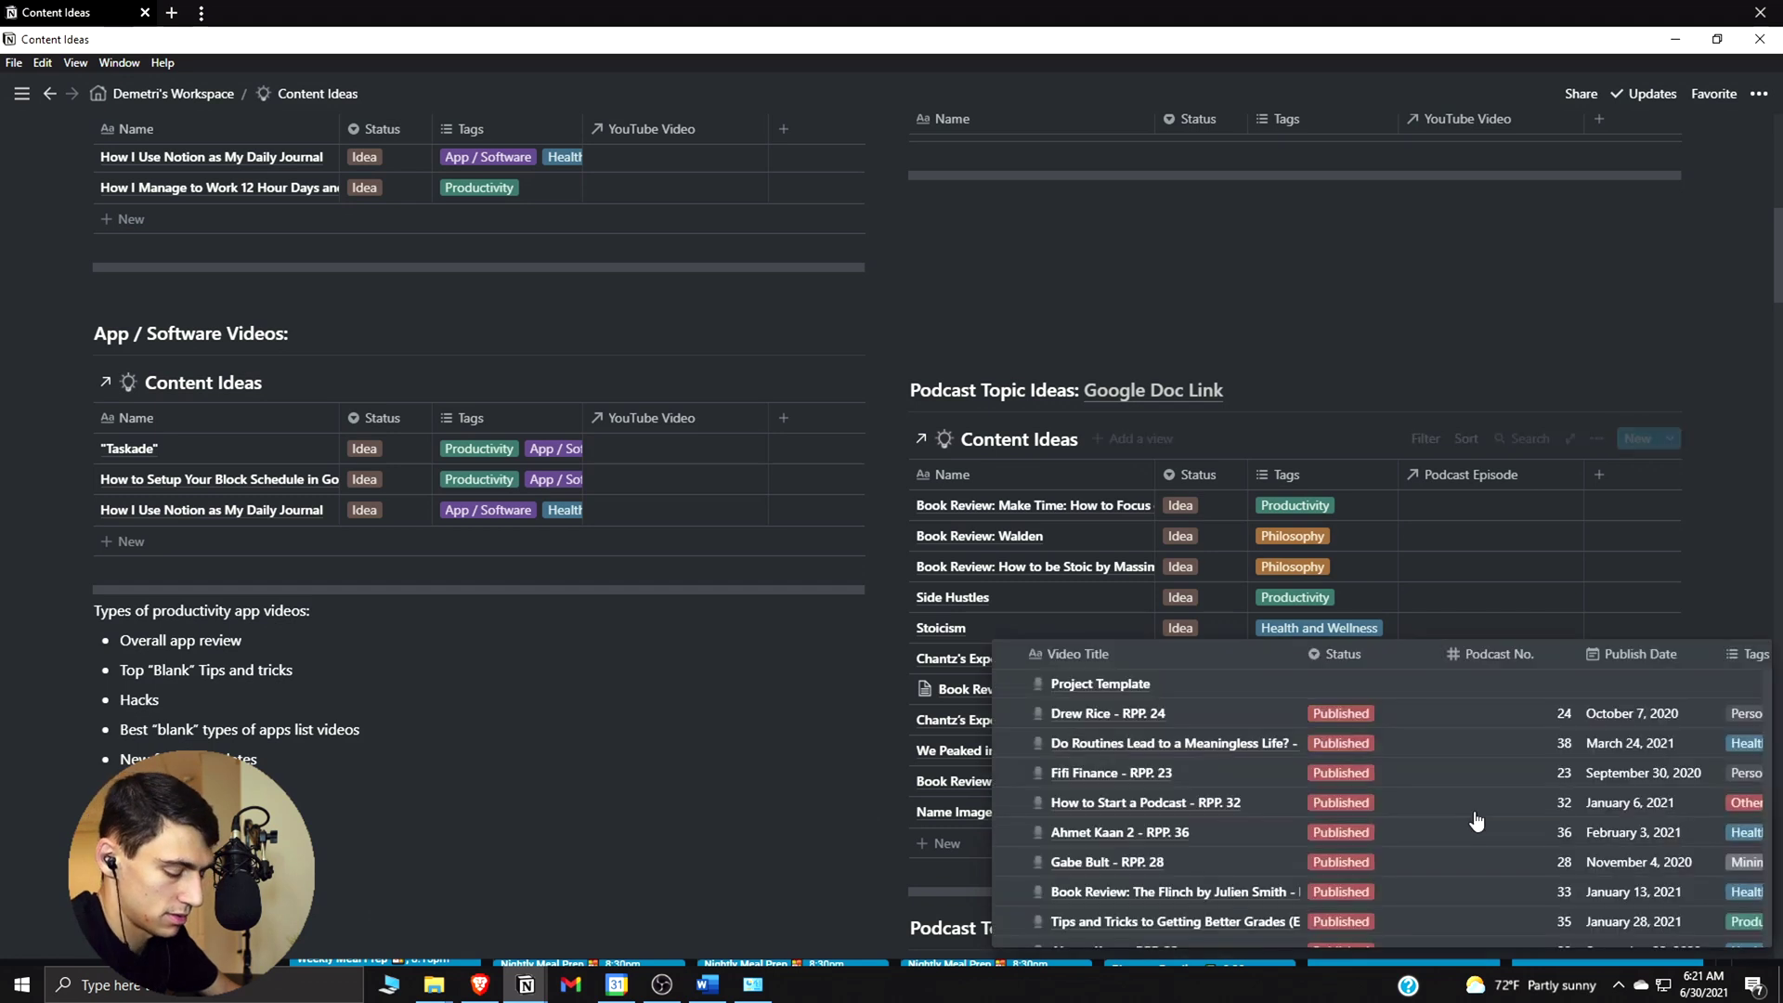
type("54")
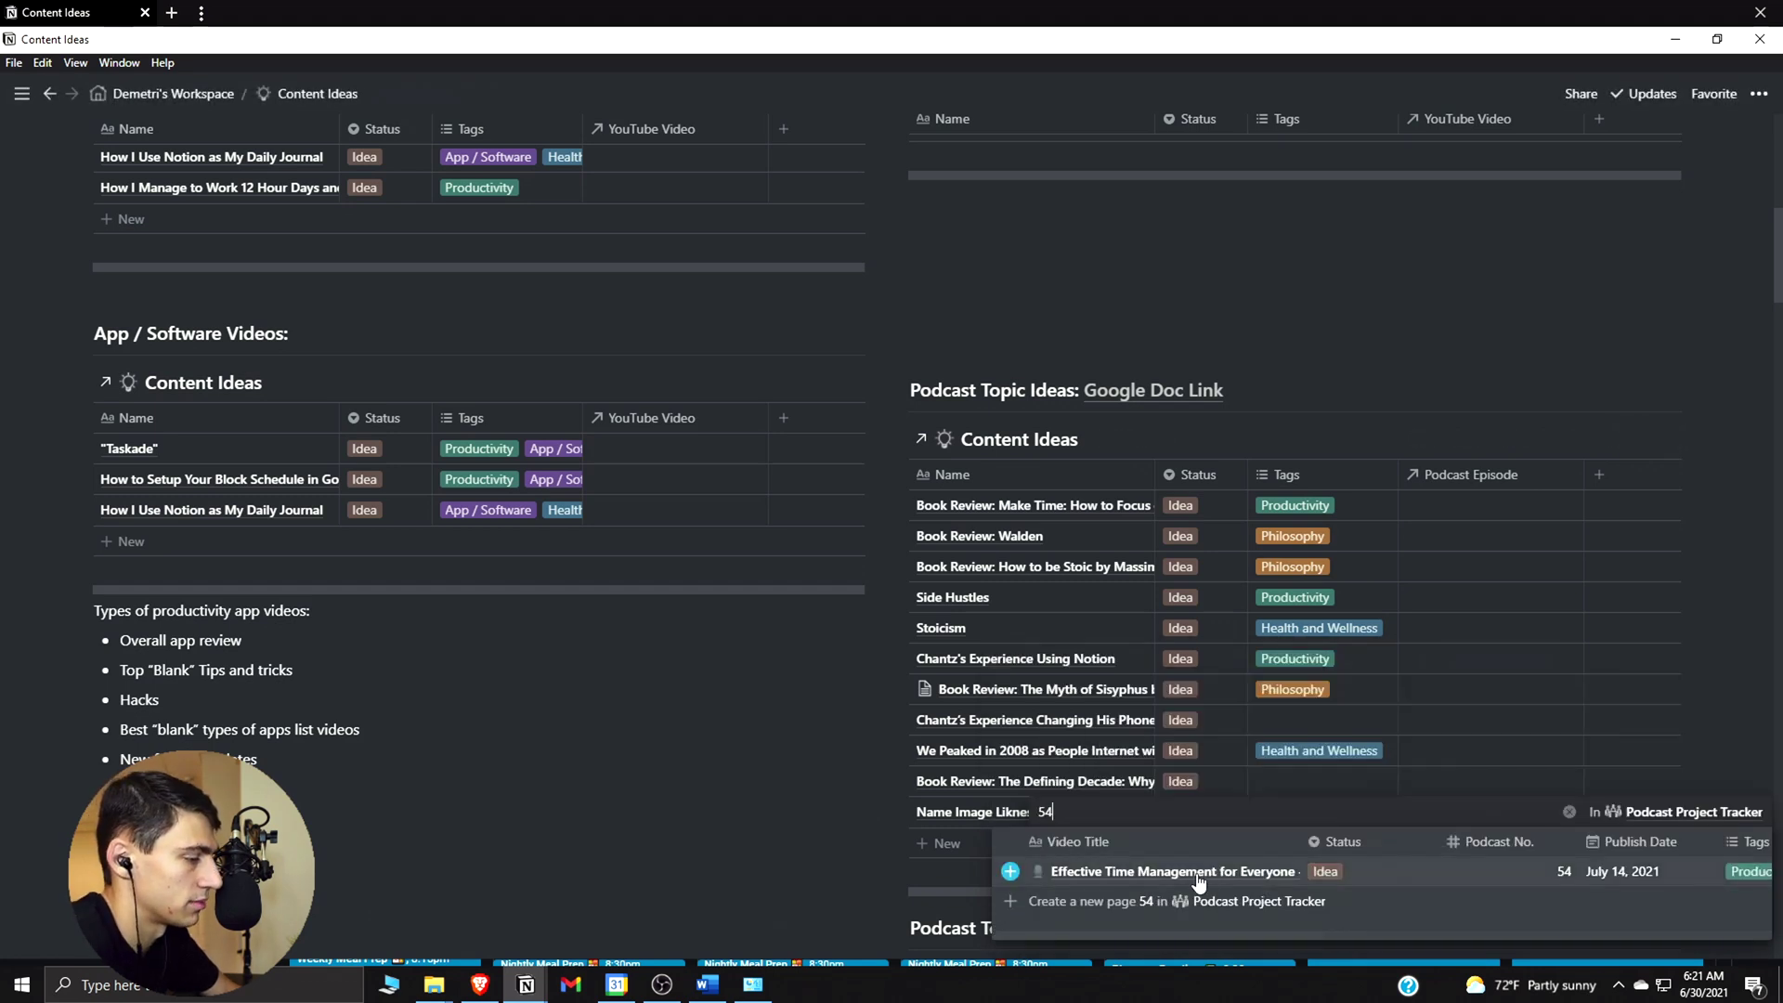
key("BackSpace")
type("3")
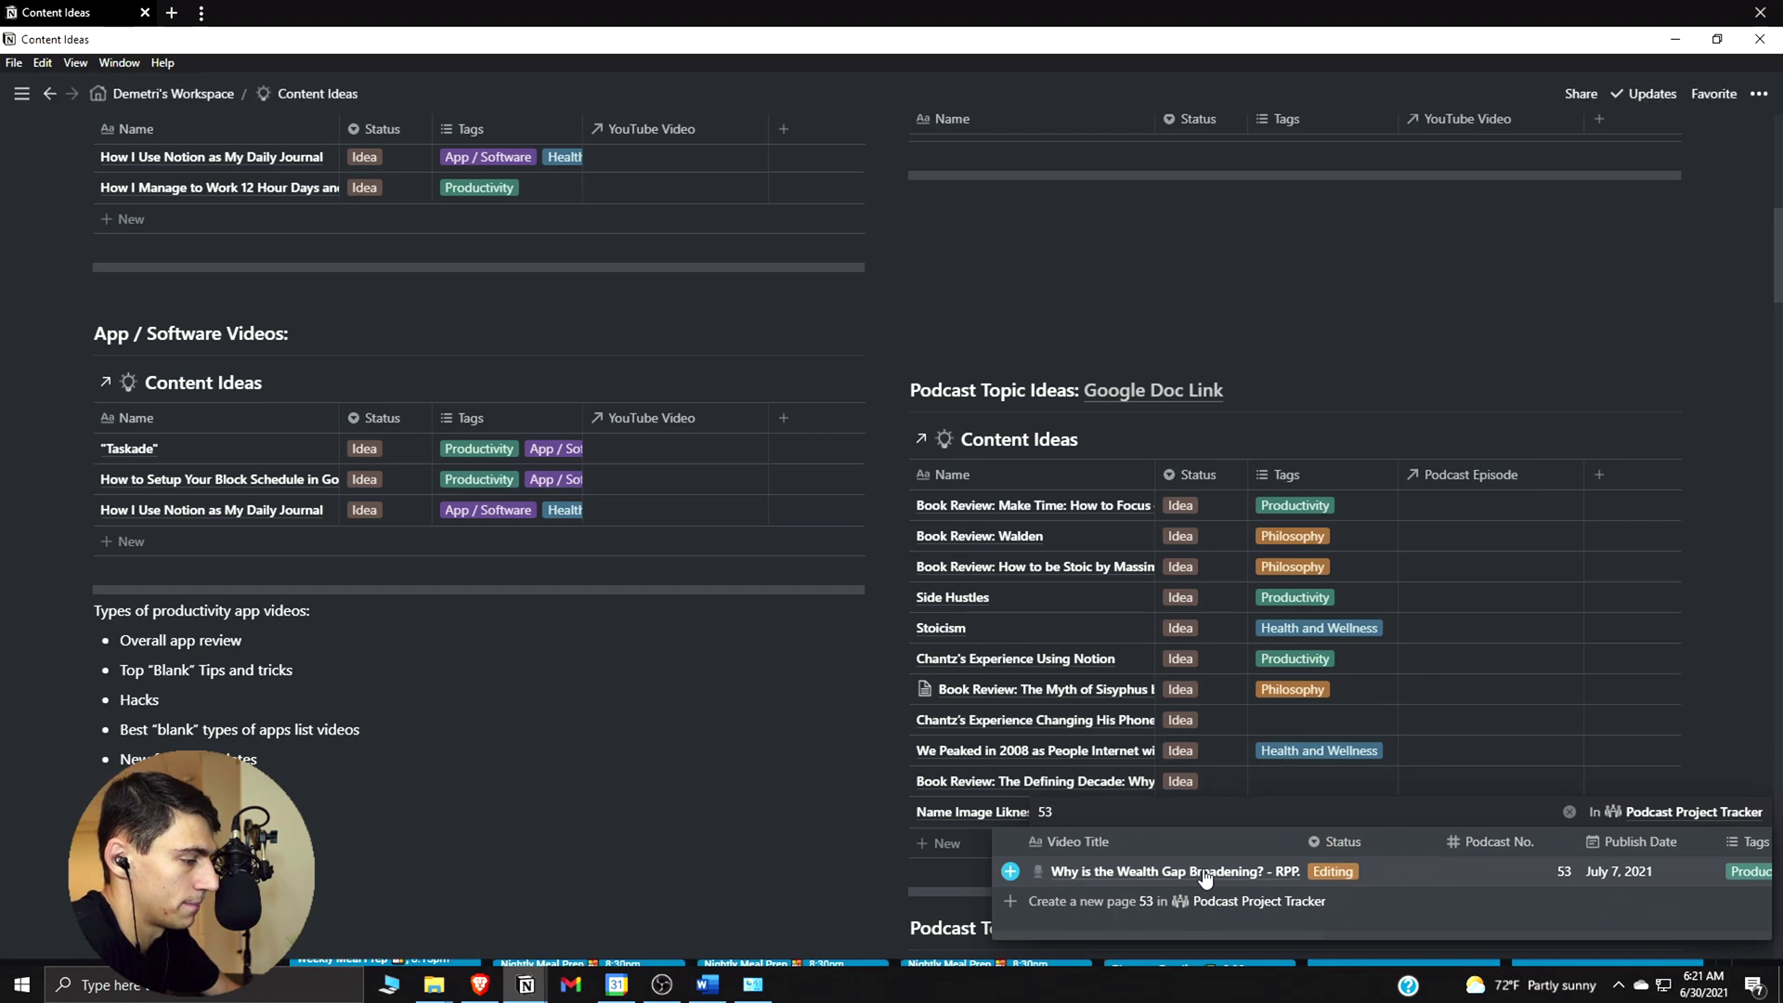
key("BackSpace")
type("5")
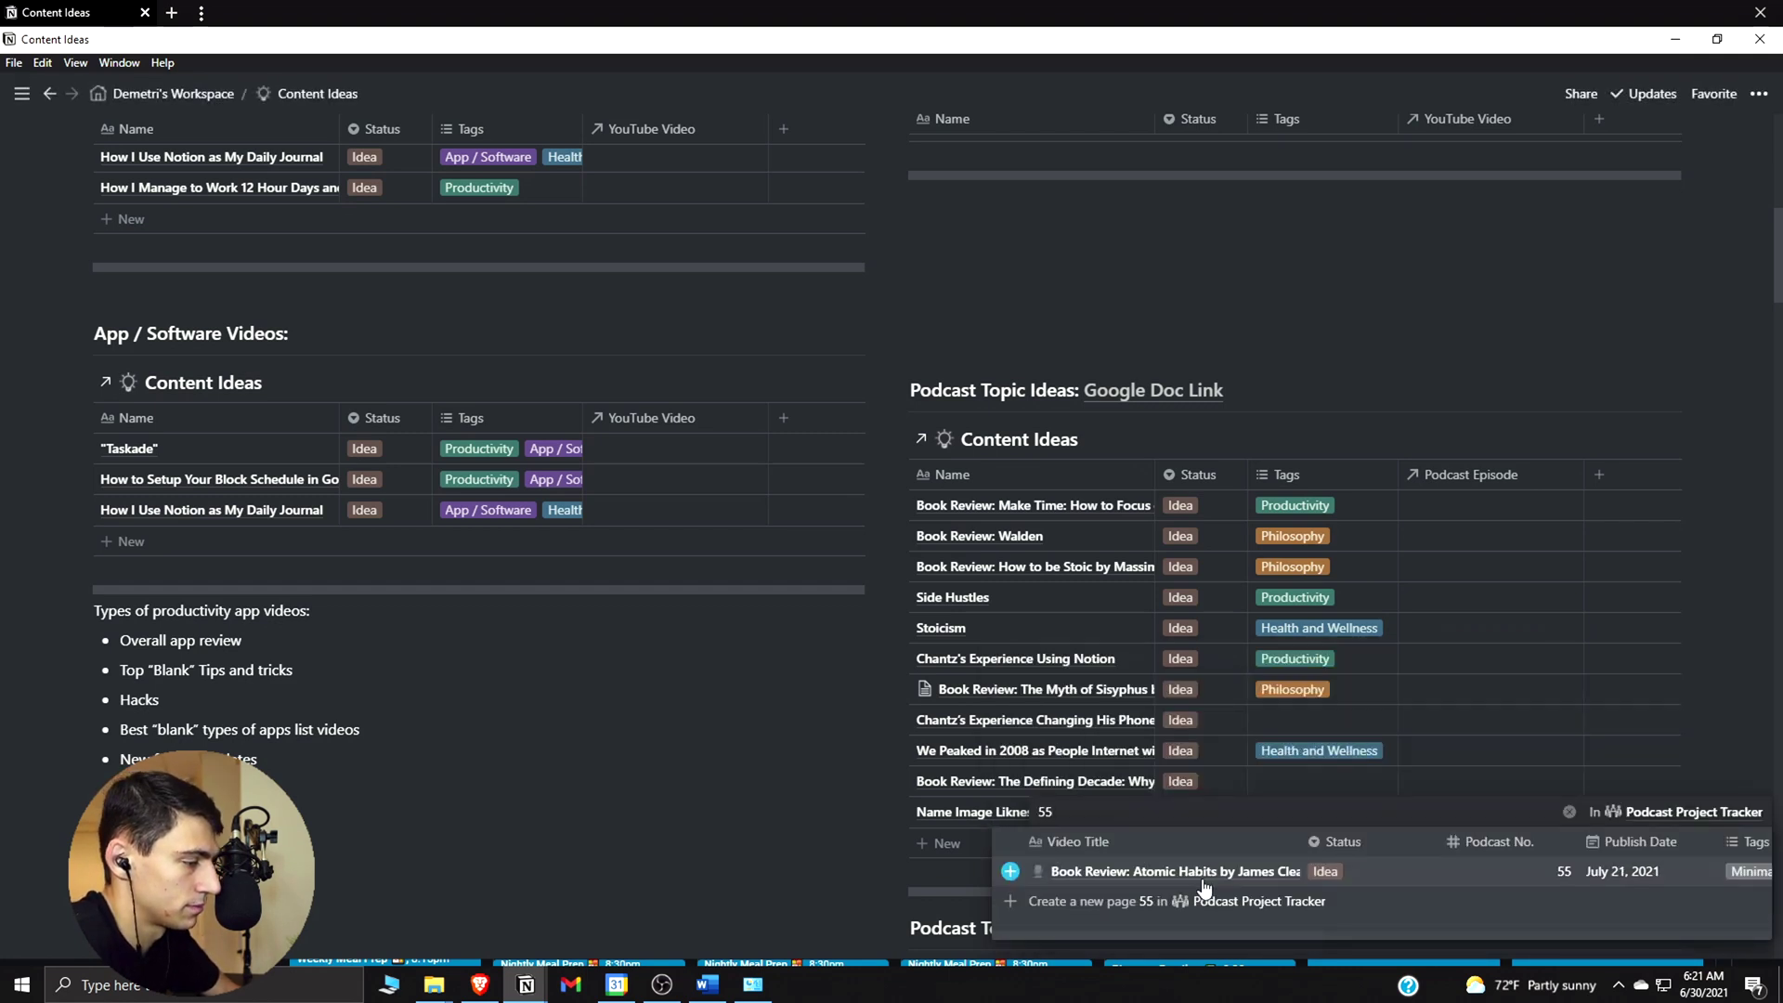
key("BackSpace")
type("6")
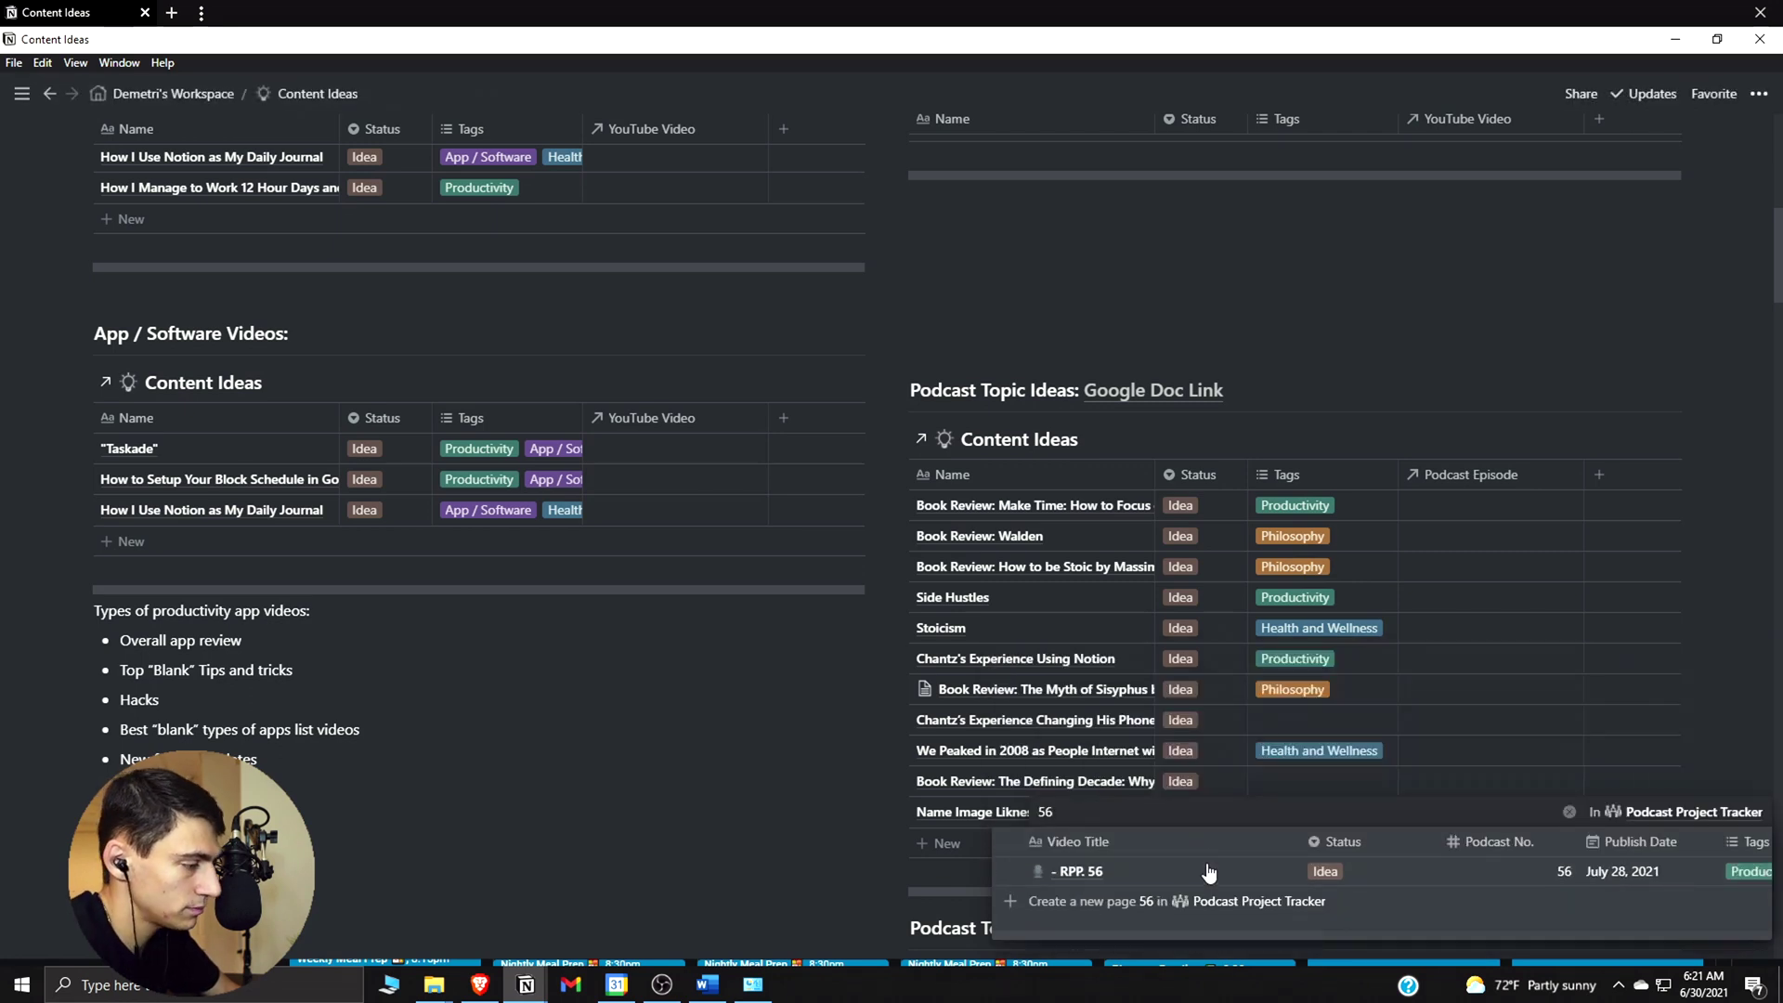
left_click(1208, 871)
left_click(1016, 803)
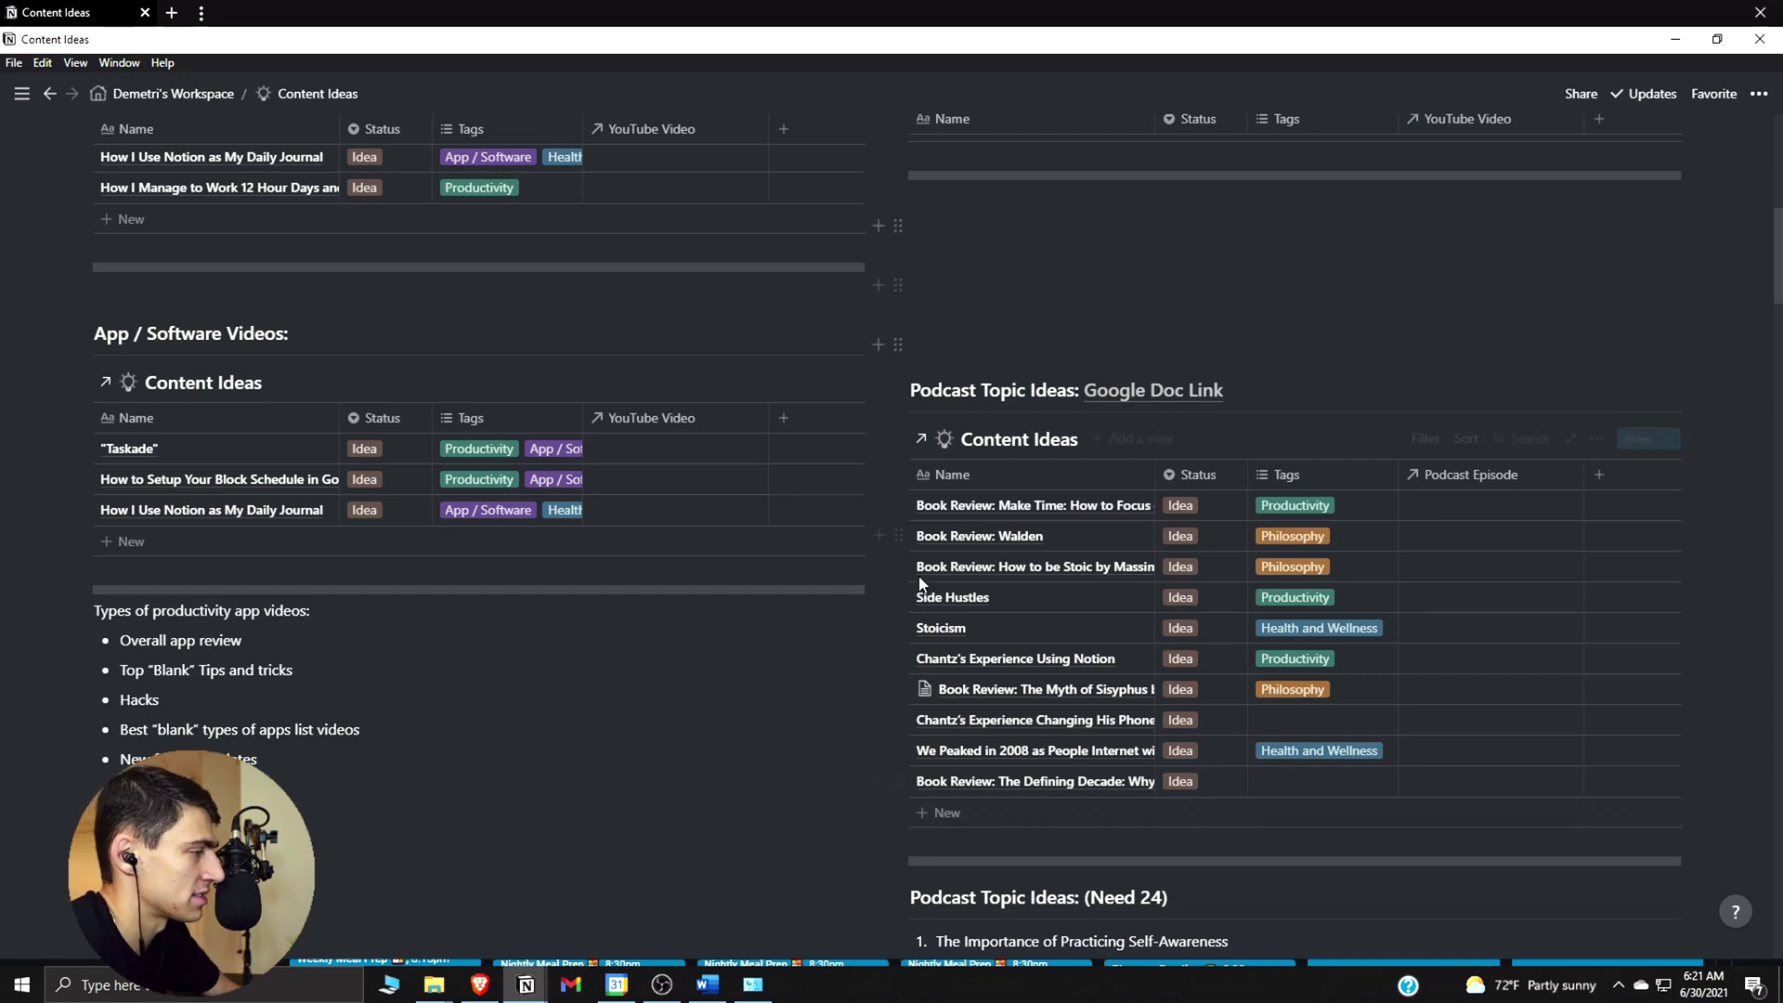
scroll(656, 722, "down", 2)
scroll(656, 727, "down", 3)
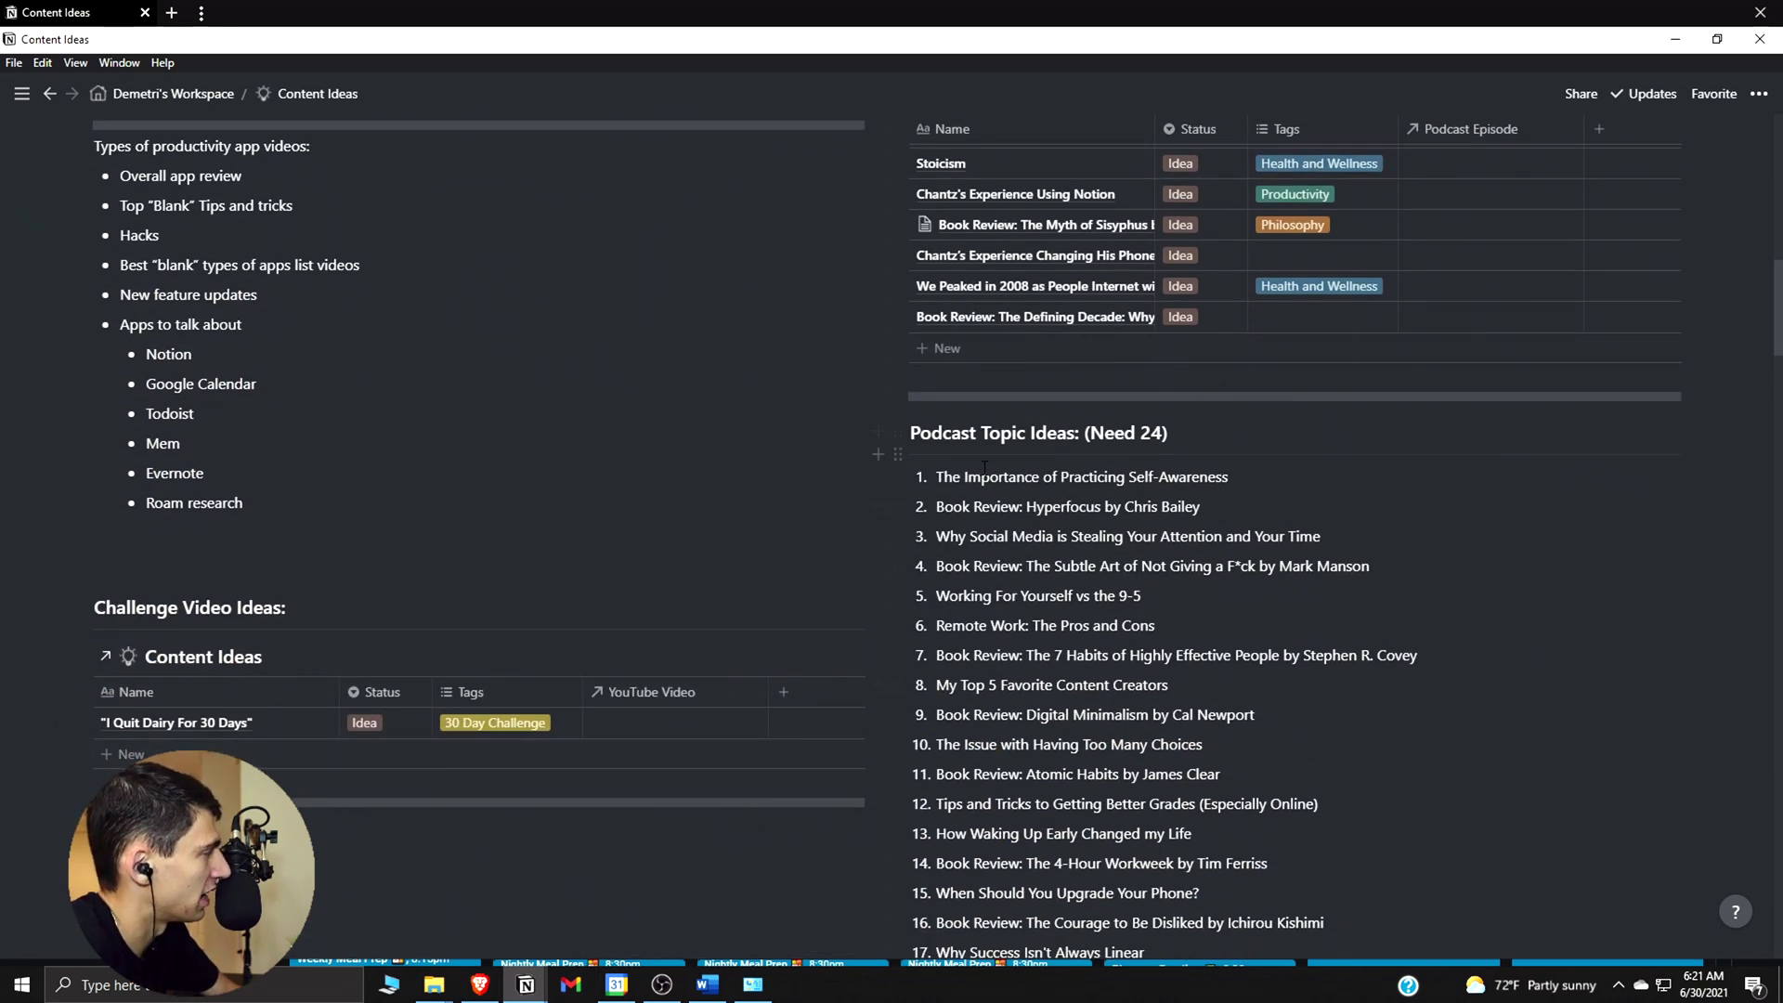
scroll(1259, 691, "down", 5)
scroll(1263, 697, "up", 9)
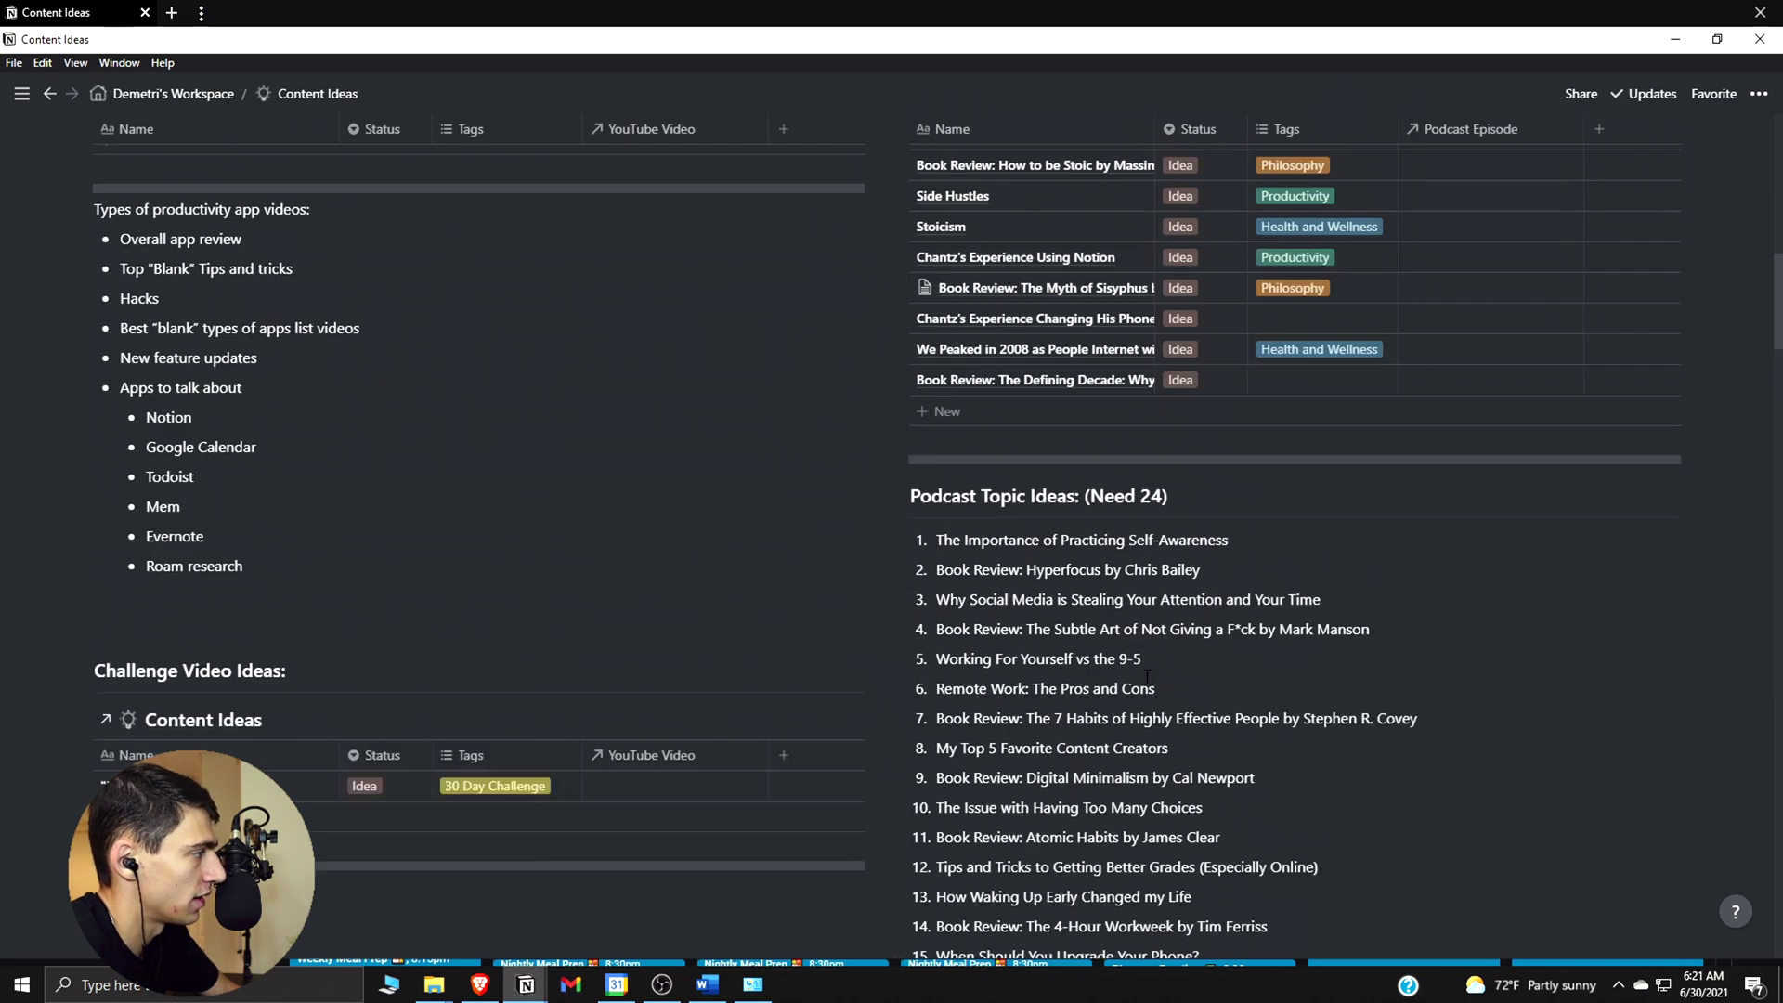
scroll(1221, 604, "up", 3)
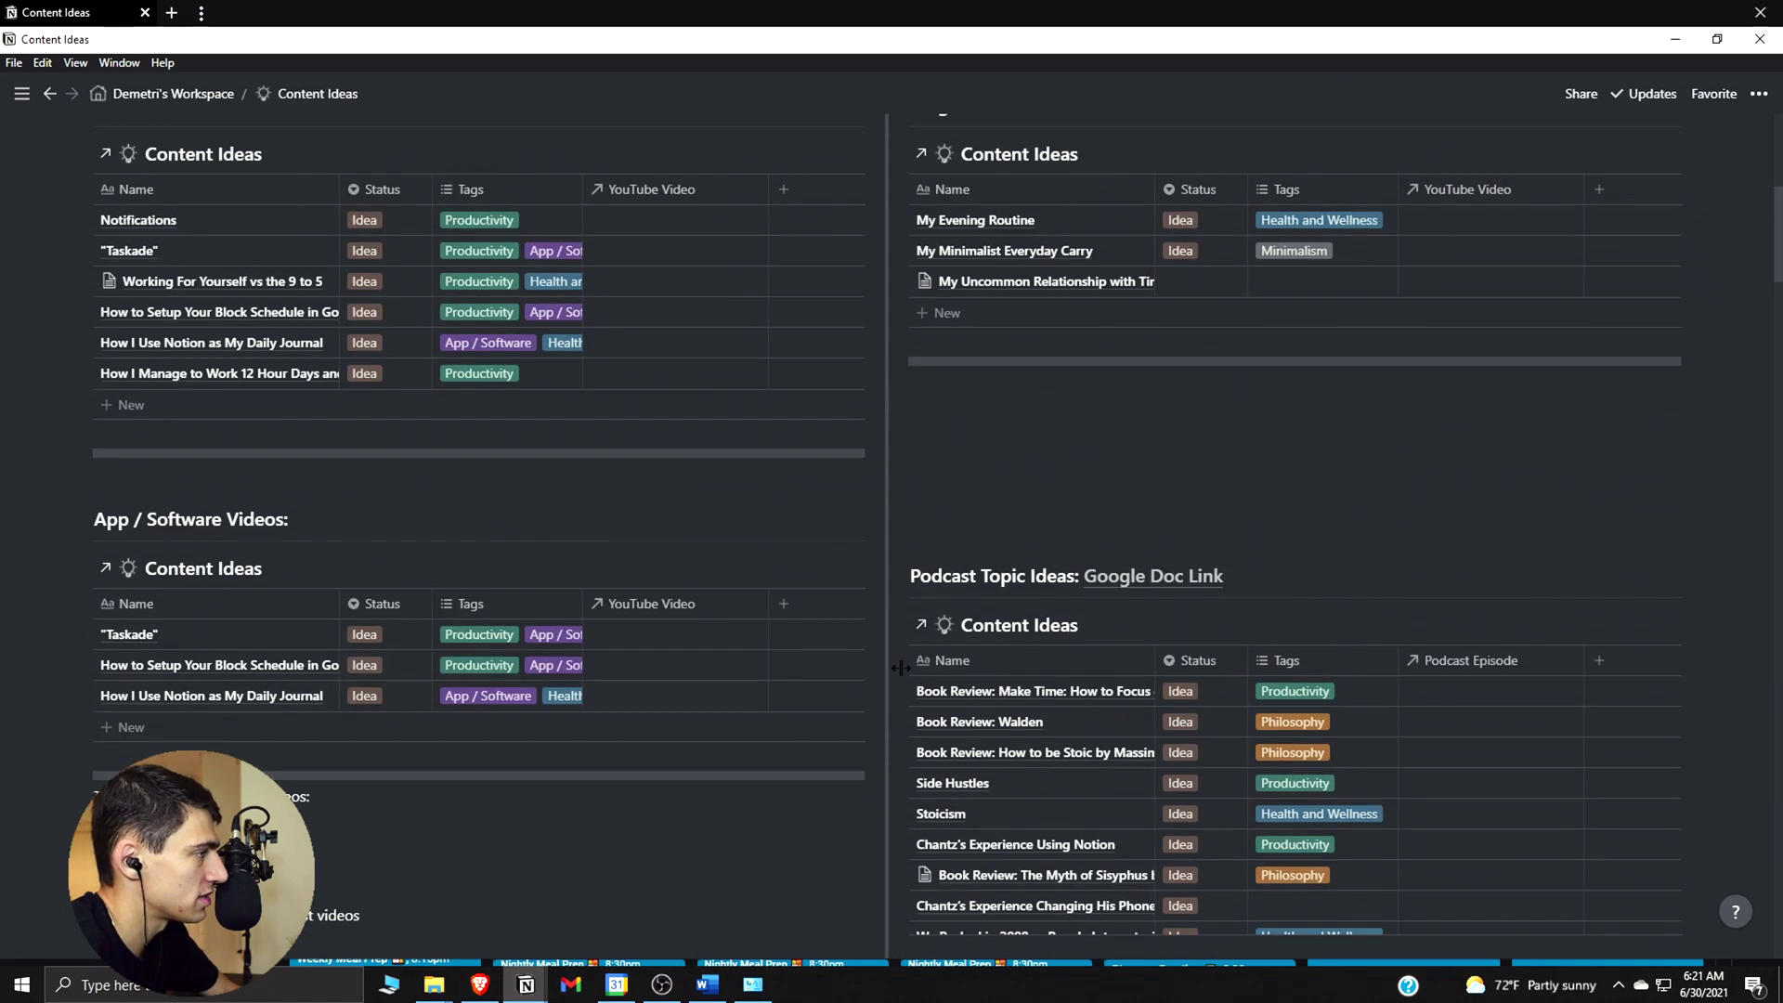
scroll(1077, 565, "up", 7)
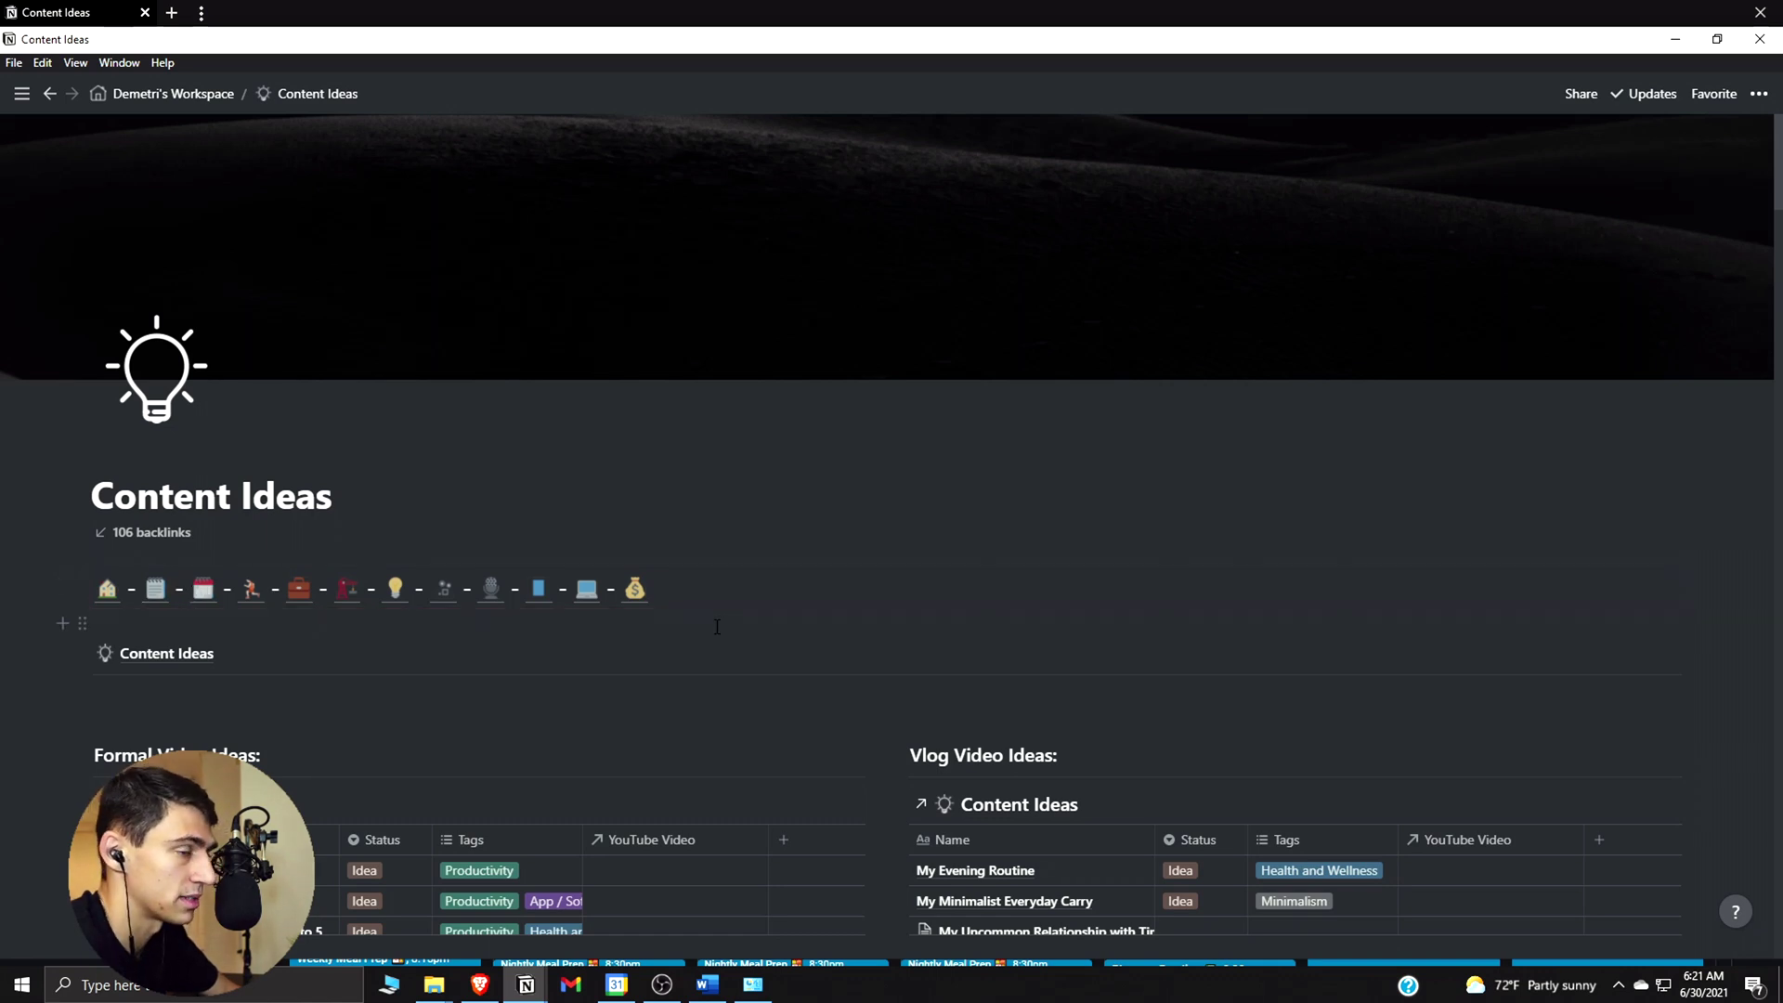
- Browse the YouTube and Podcast pages, then go to the Daily Planner page
left_click(448, 587)
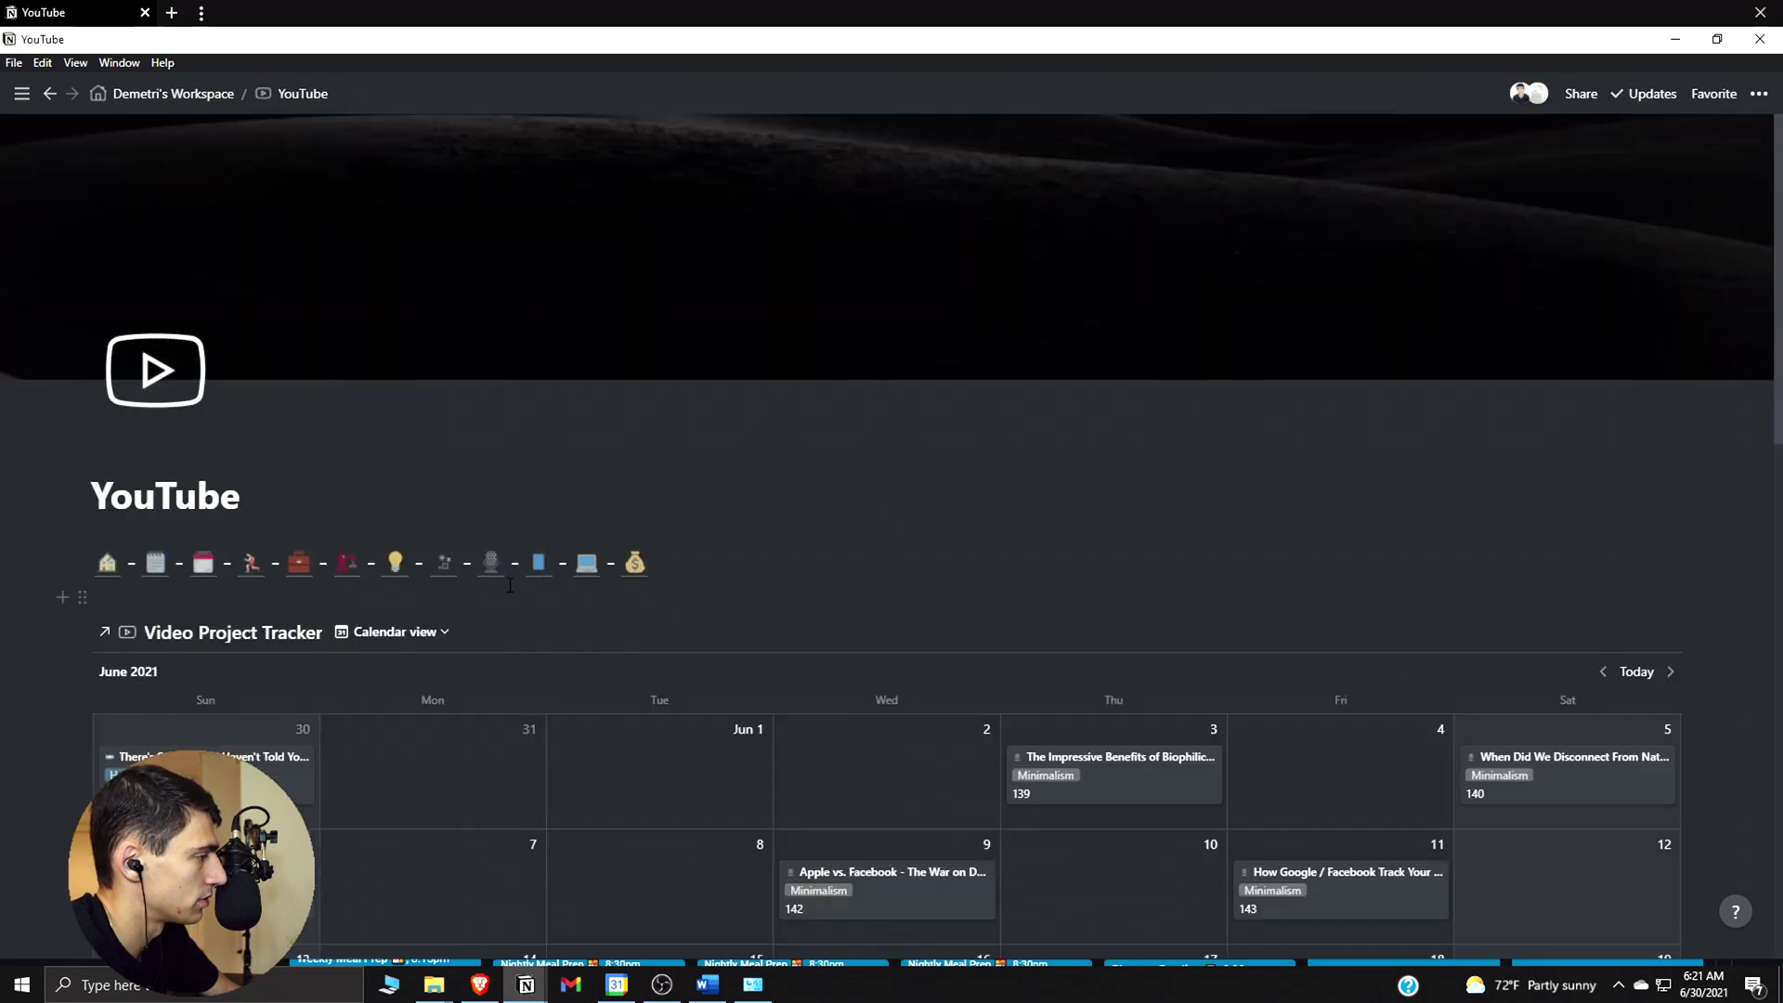
scroll(969, 554, "down", 4)
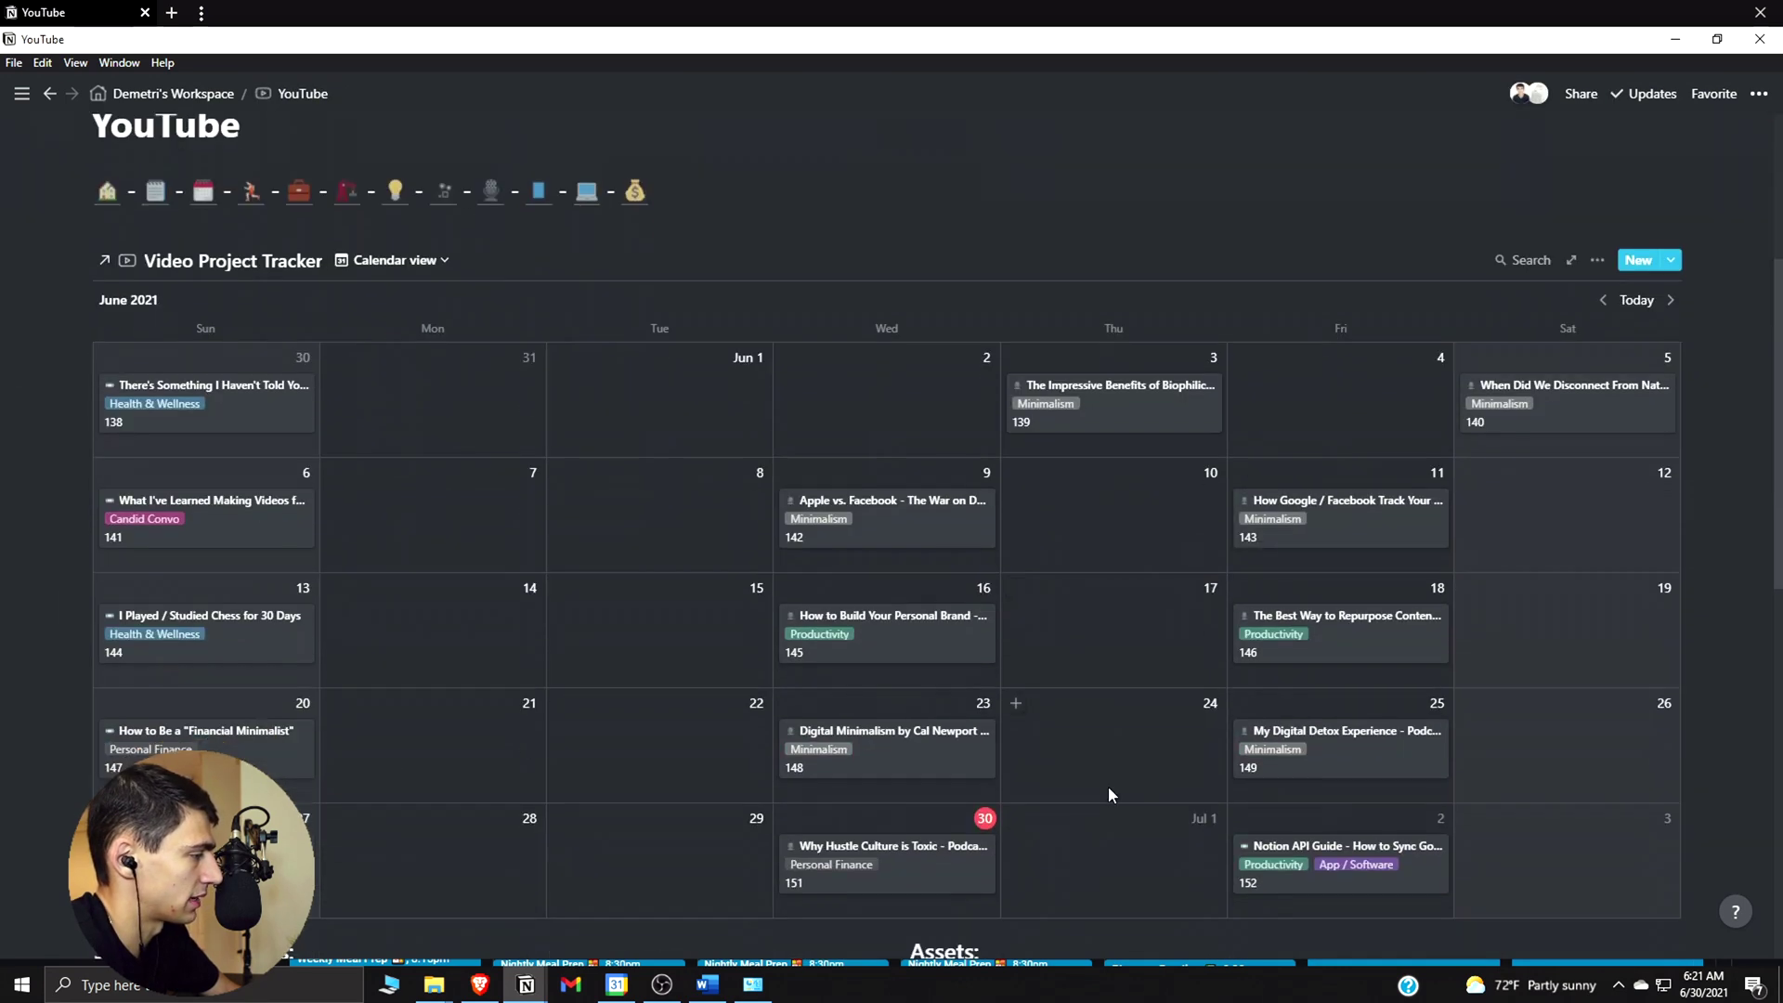
left_click(492, 190)
scroll(1021, 609, "down", 1)
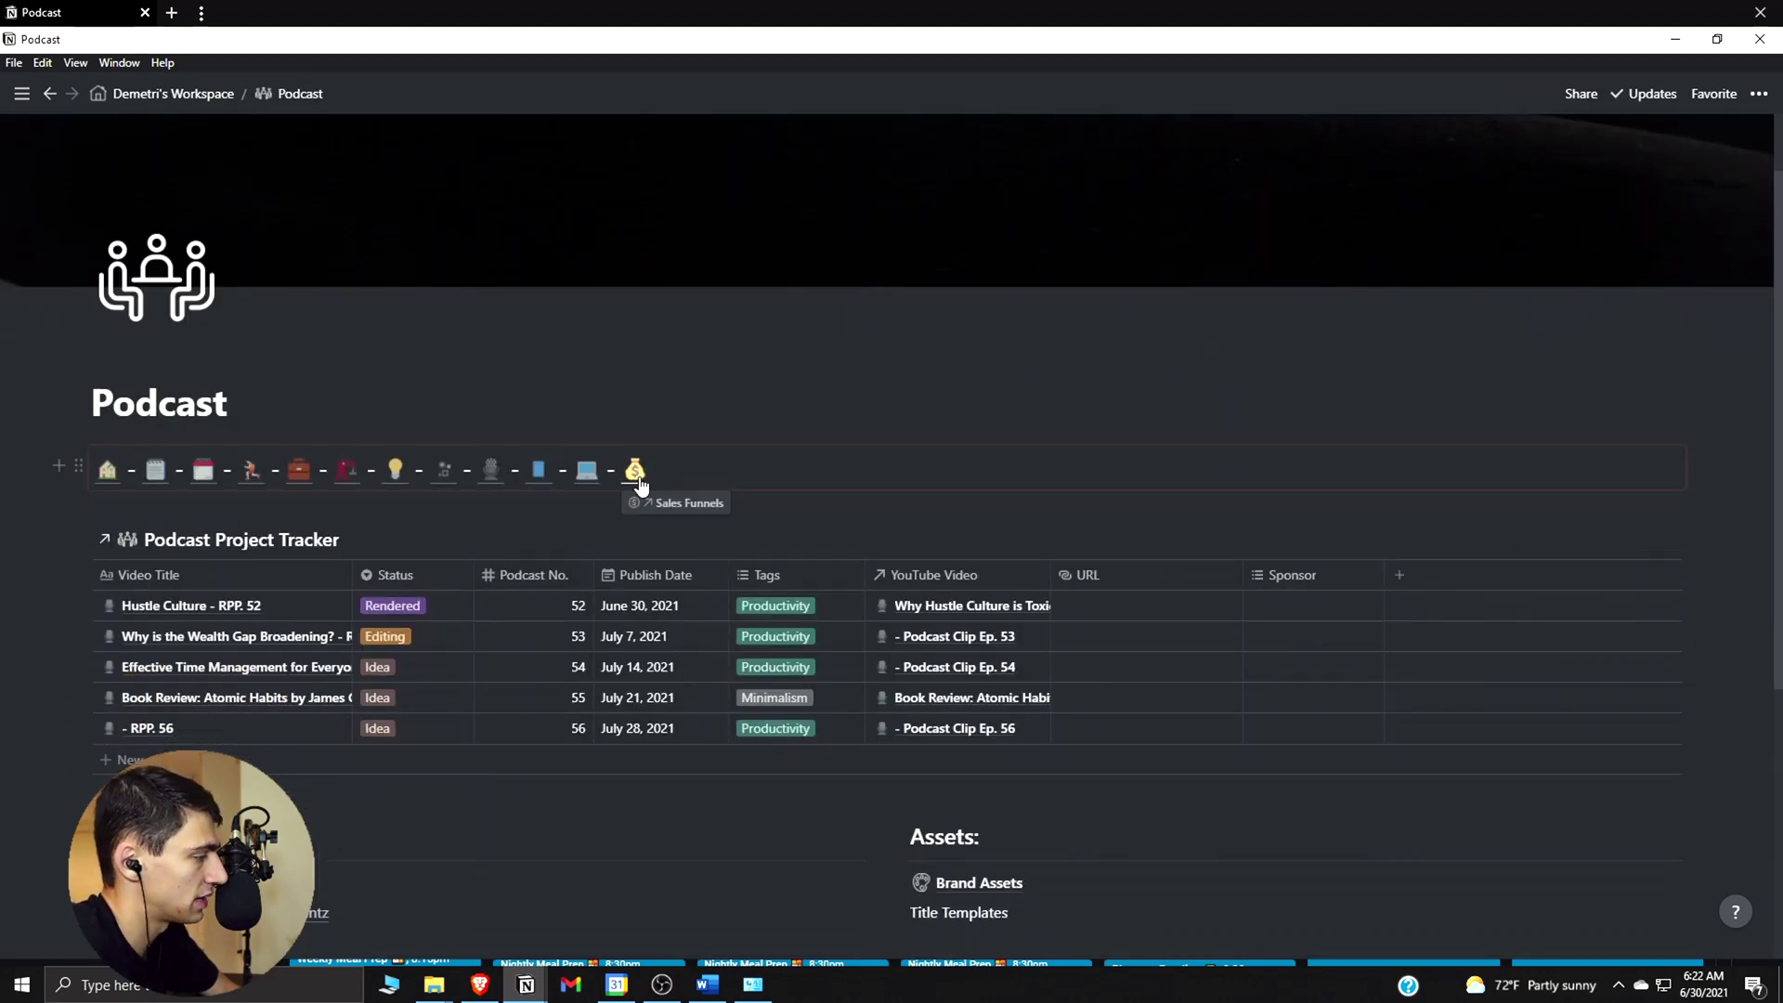
scroll(638, 469, "down", 1)
left_click(155, 379)
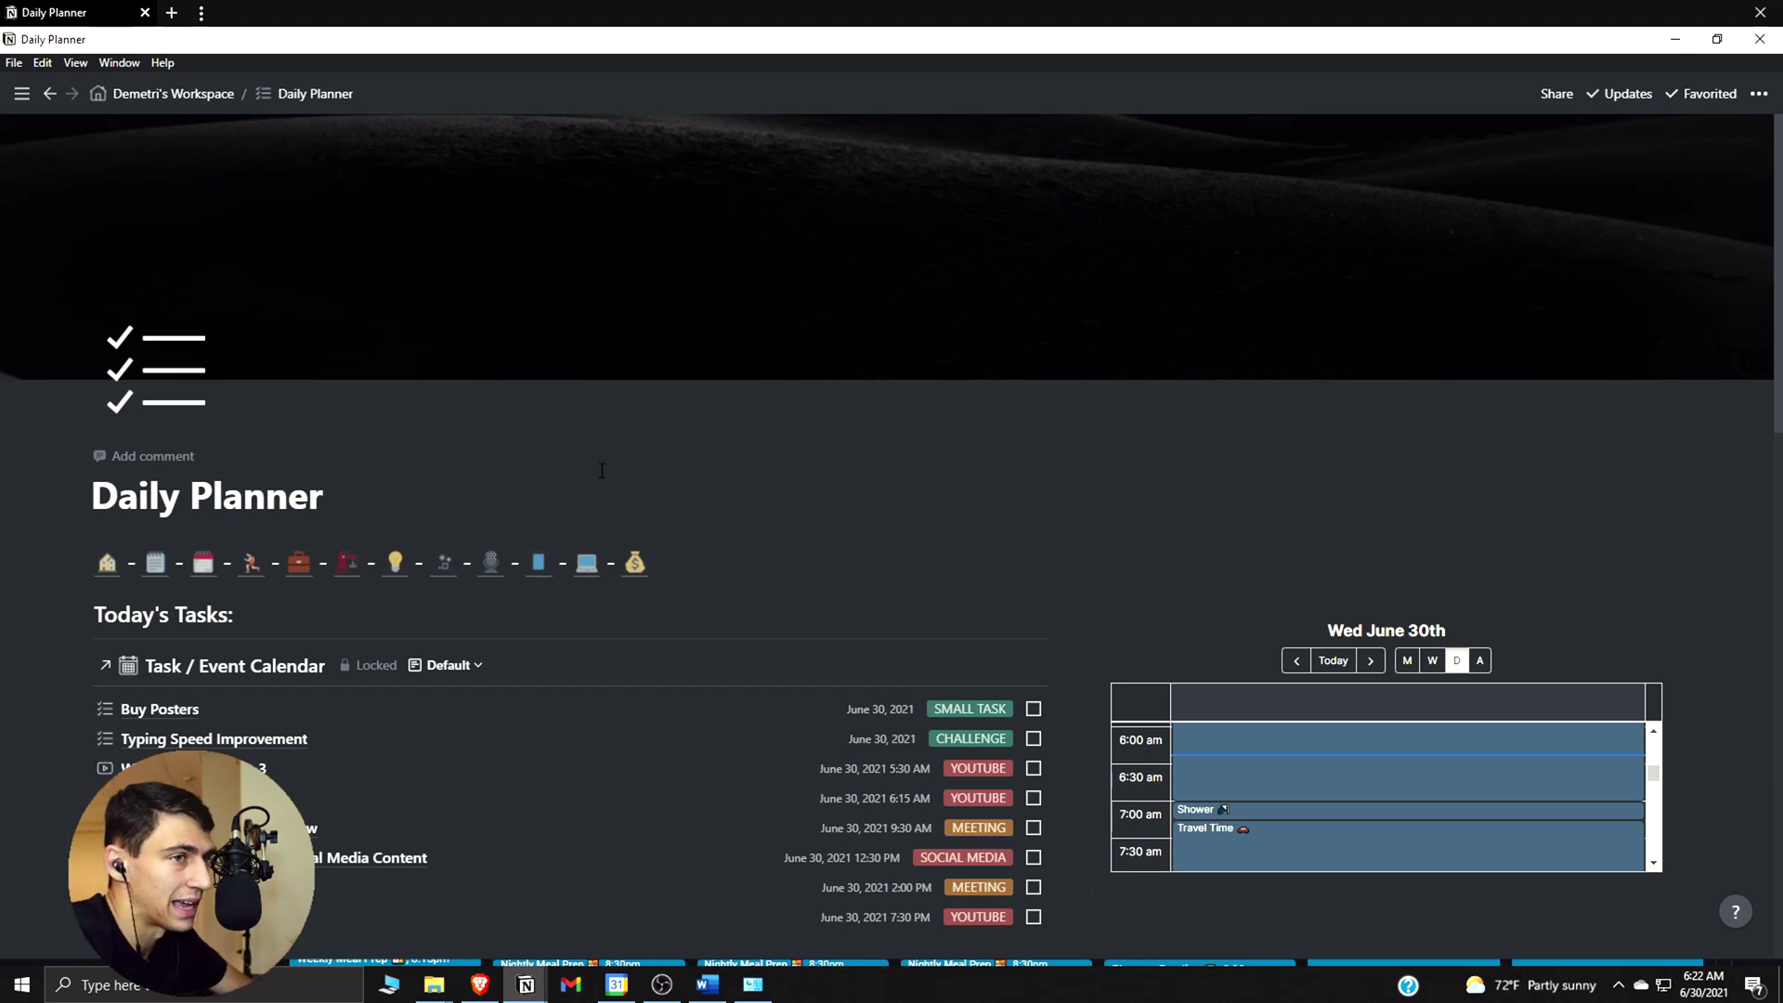
scroll(873, 694, "down", 2)
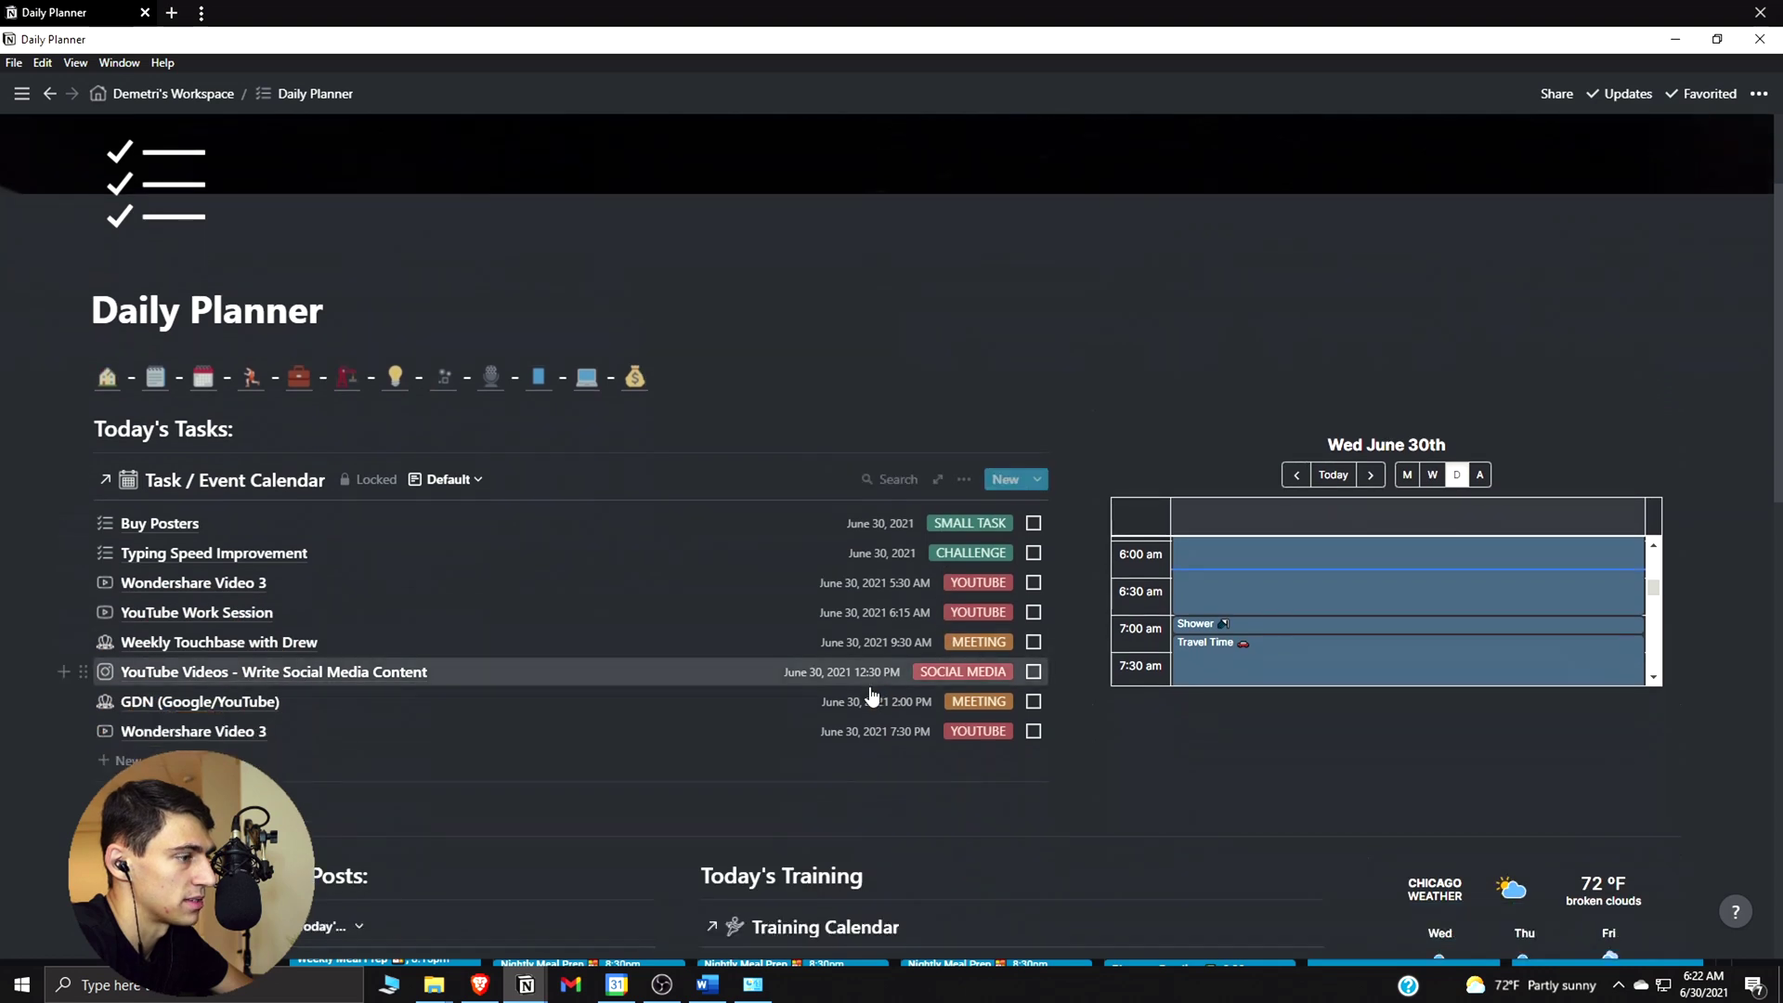
scroll(873, 694, "down", 4)
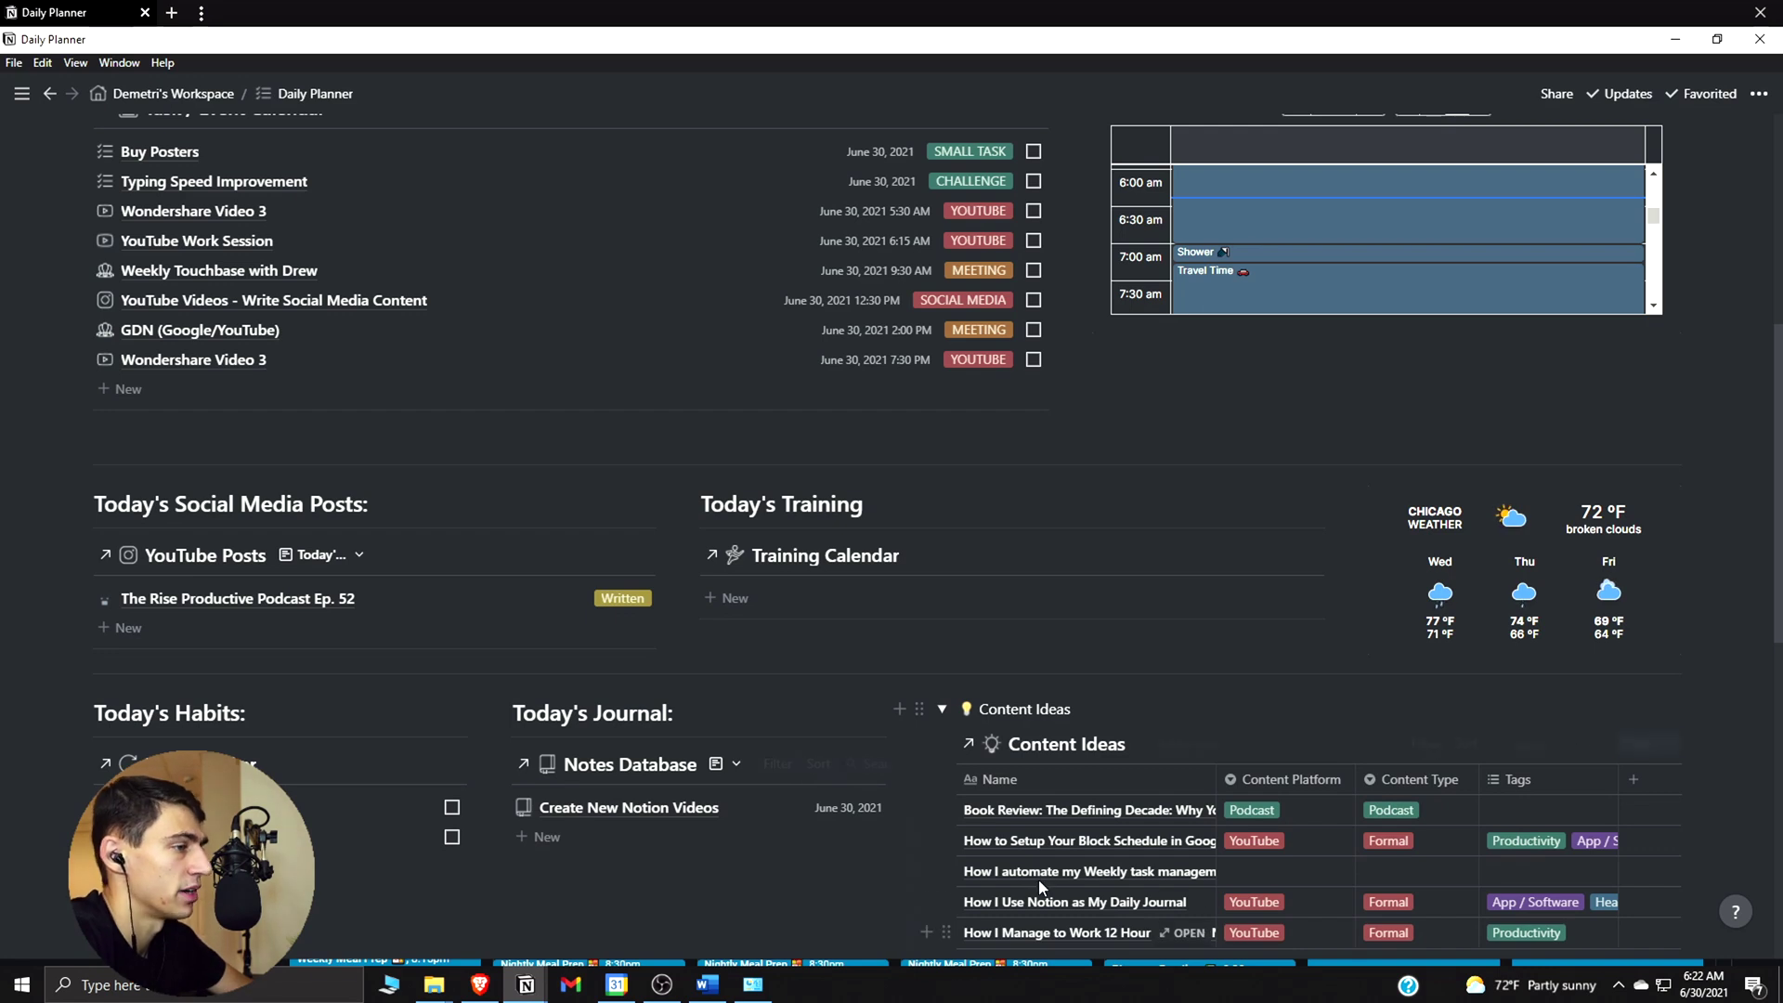
scroll(1121, 693, "up", 3)
scroll(1122, 693, "up", 3)
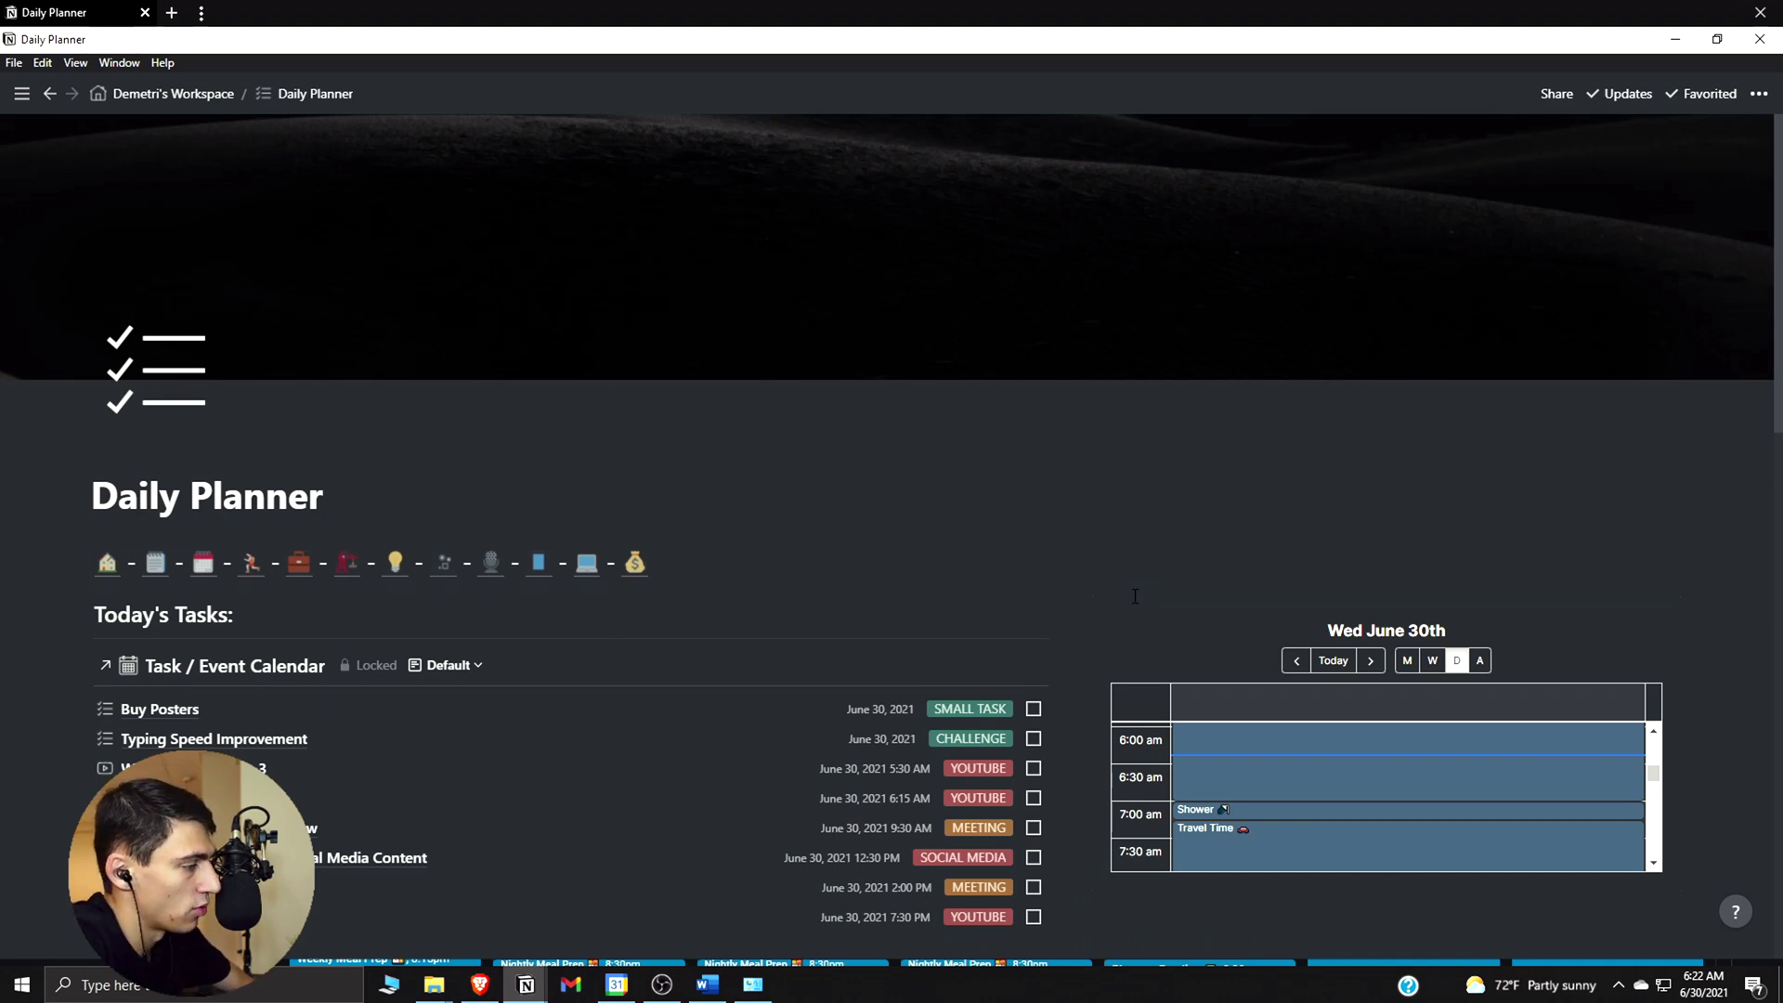
scroll(1134, 599, "down", 1)
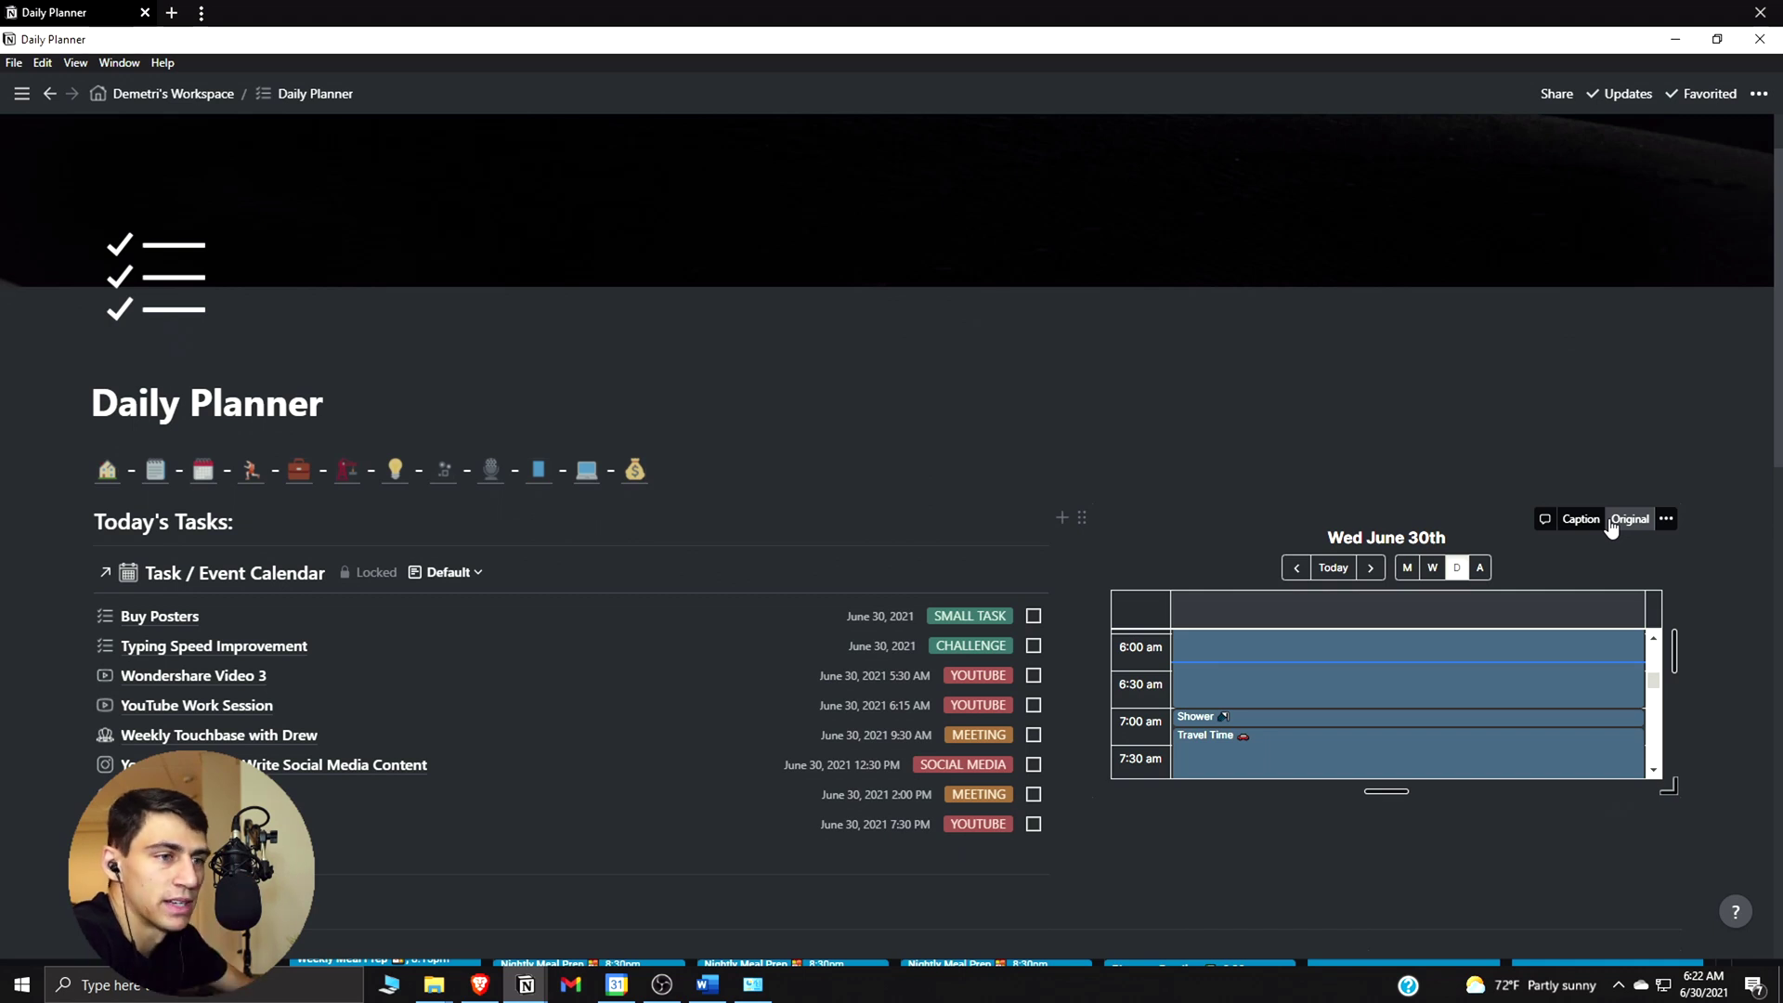
scroll(1356, 815, "down", 1)
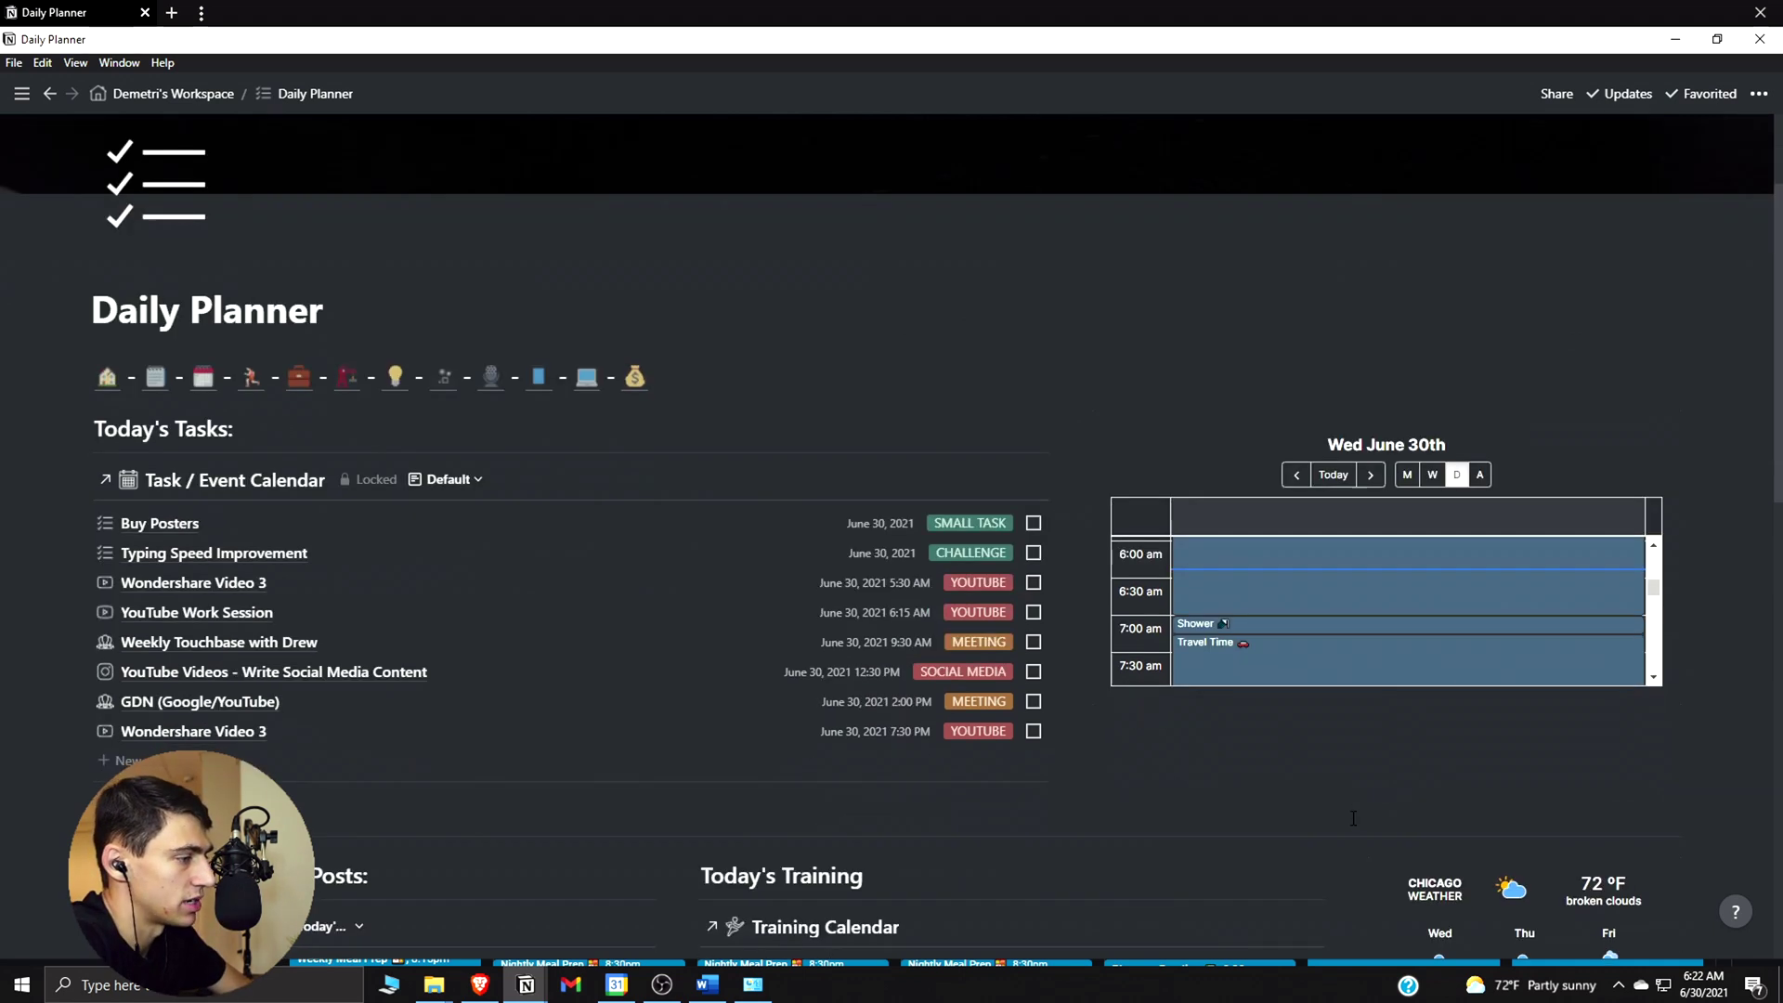
scroll(1320, 783, "down", 6)
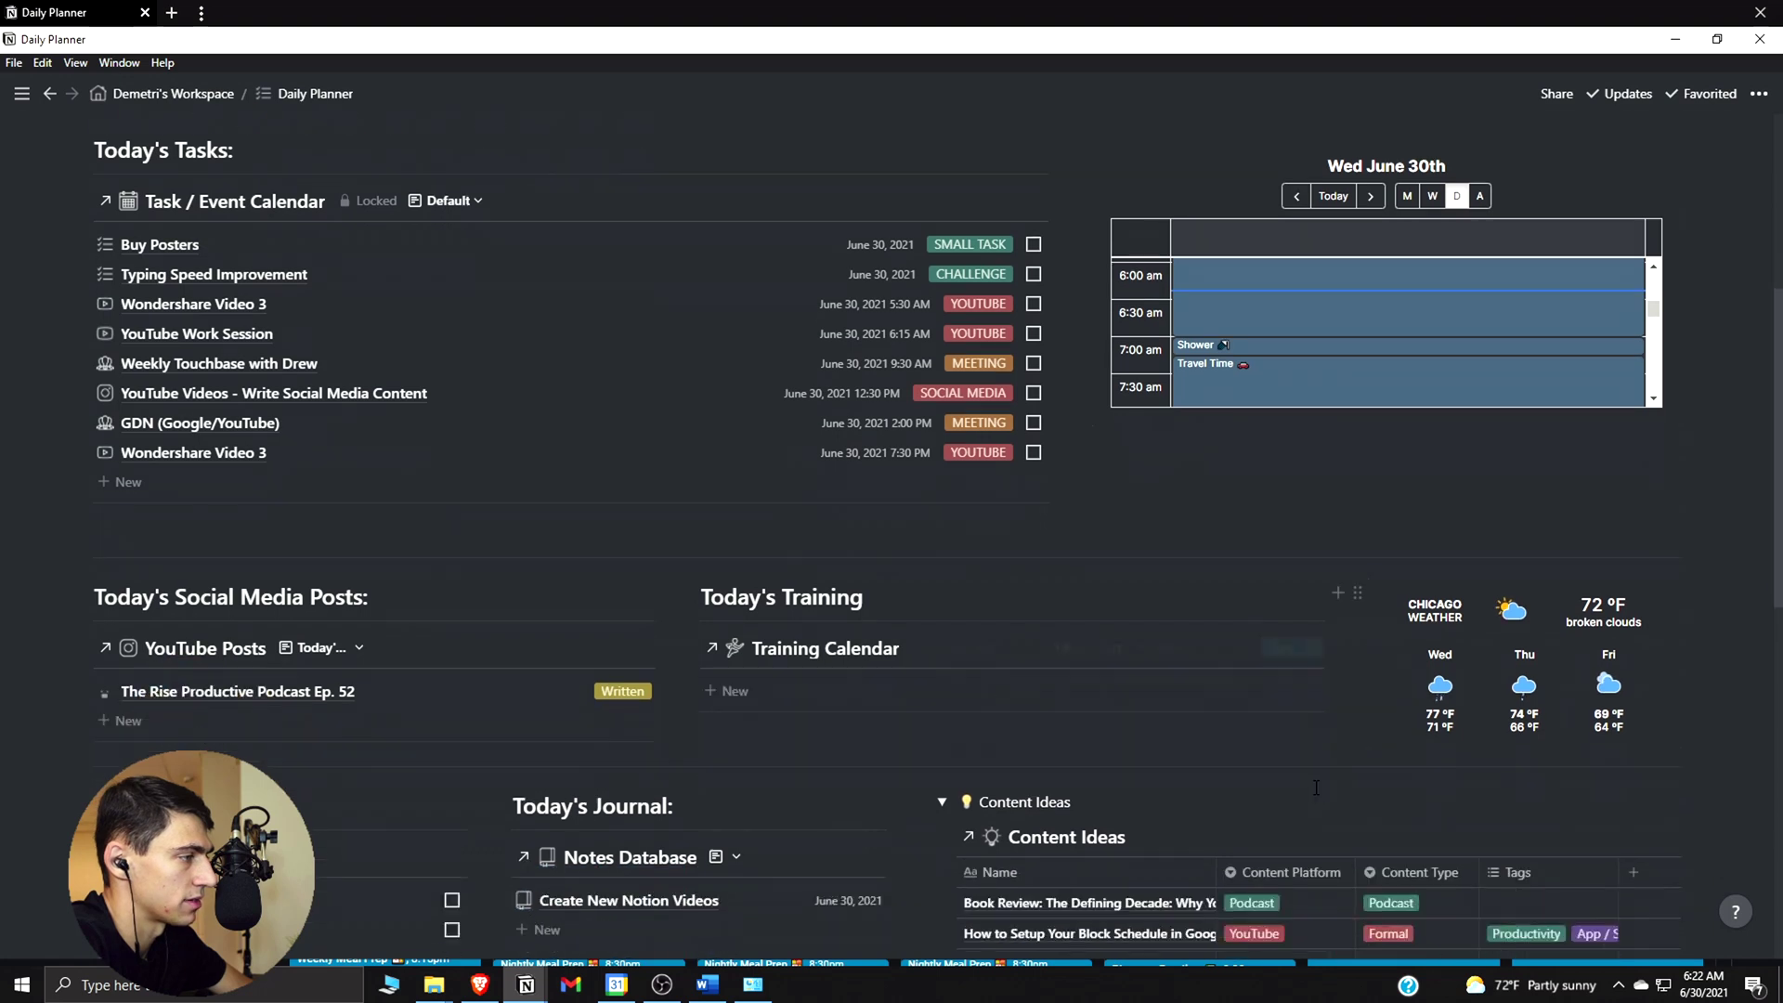
scroll(1313, 804, "down", 2)
scroll(1228, 864, "down", 1)
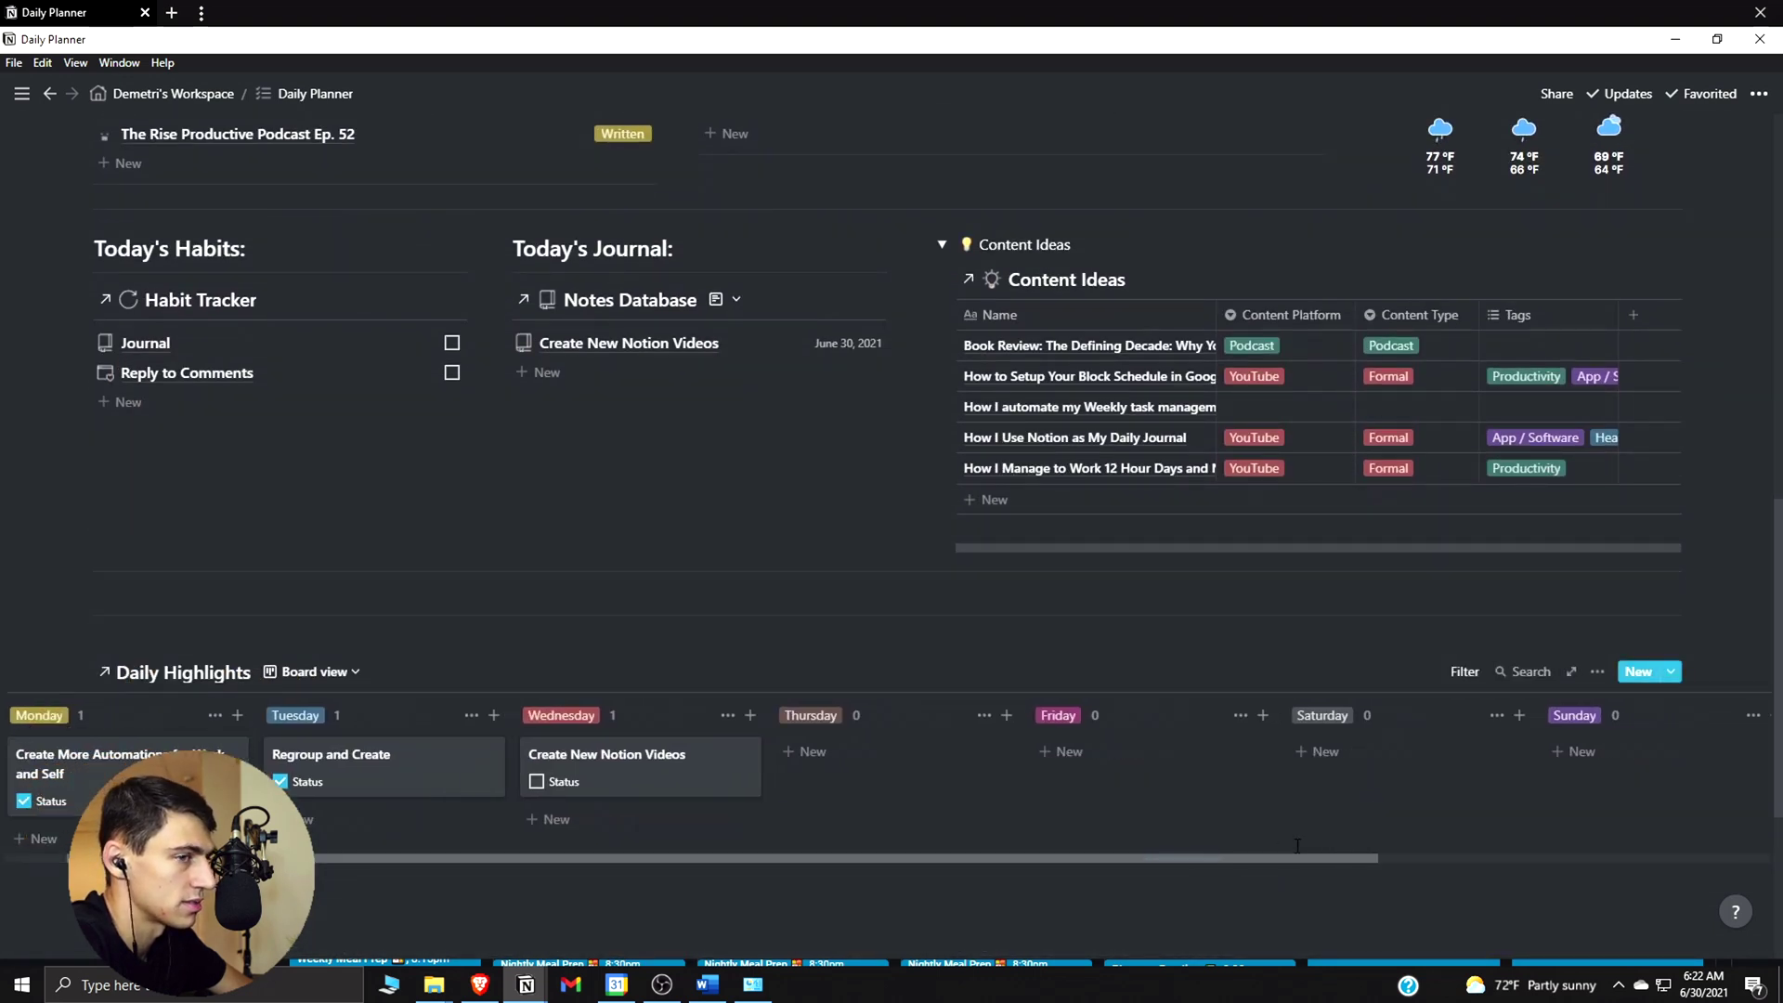